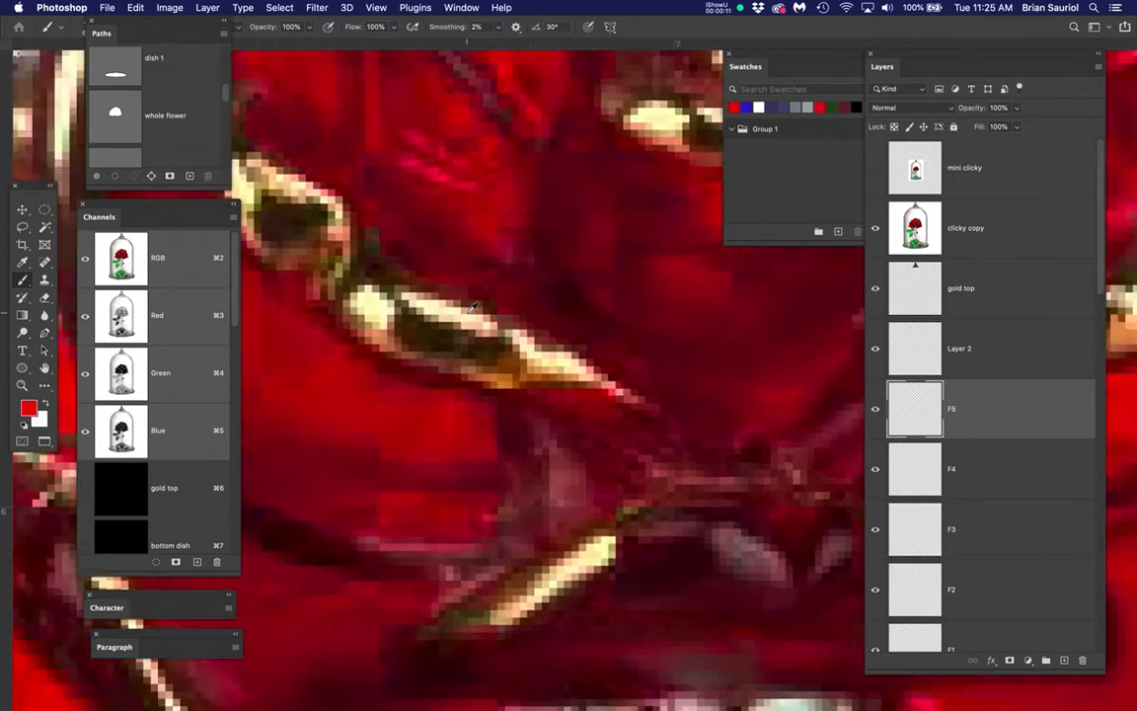
- Resize the image to 8 by 8 inches at a resolution of 300 pixels per inch
scroll(475, 309, "up", 3)
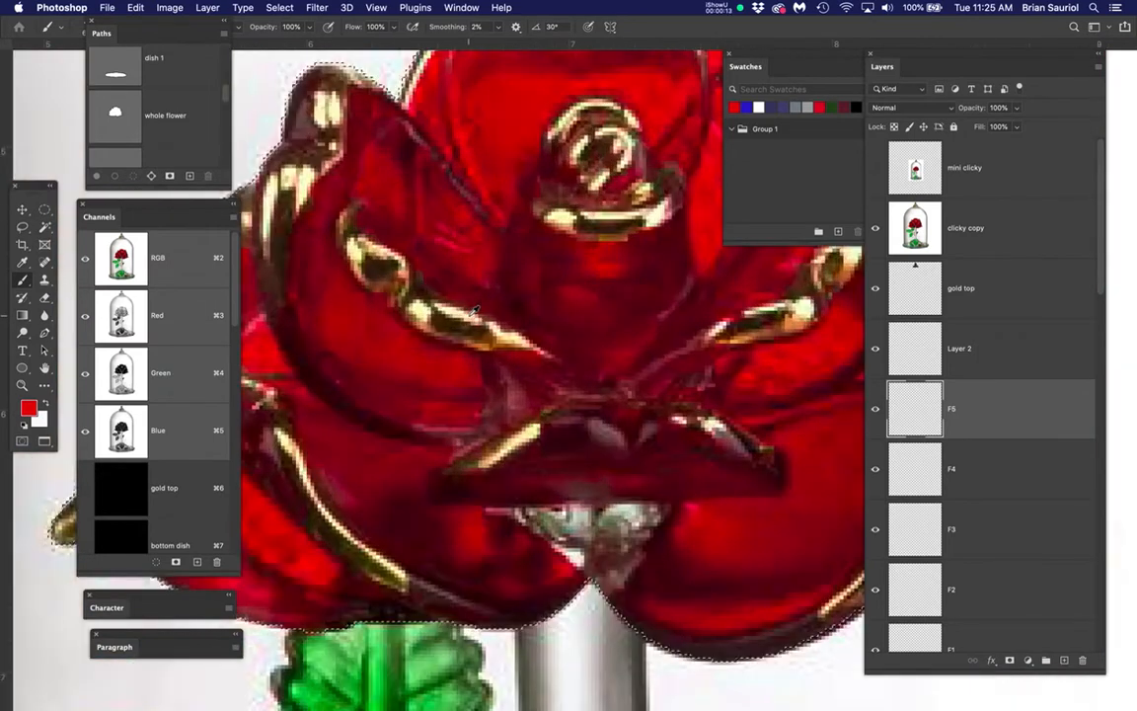
left_click_drag(168, 8, 173, 116)
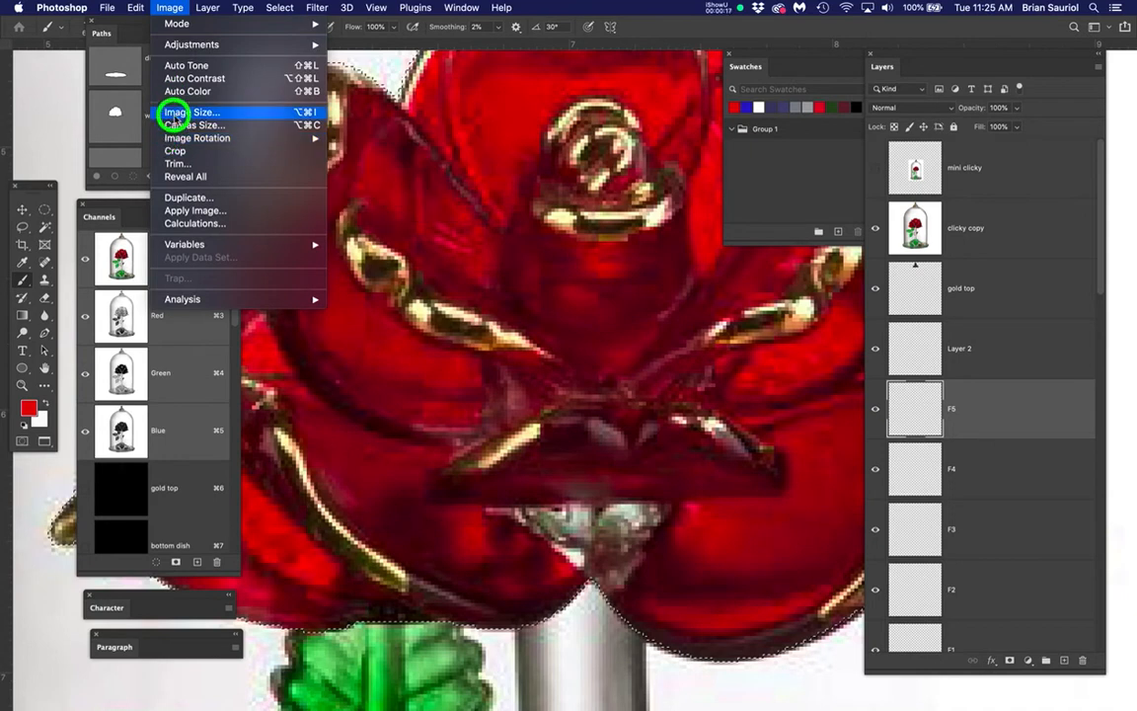
left_click(173, 111)
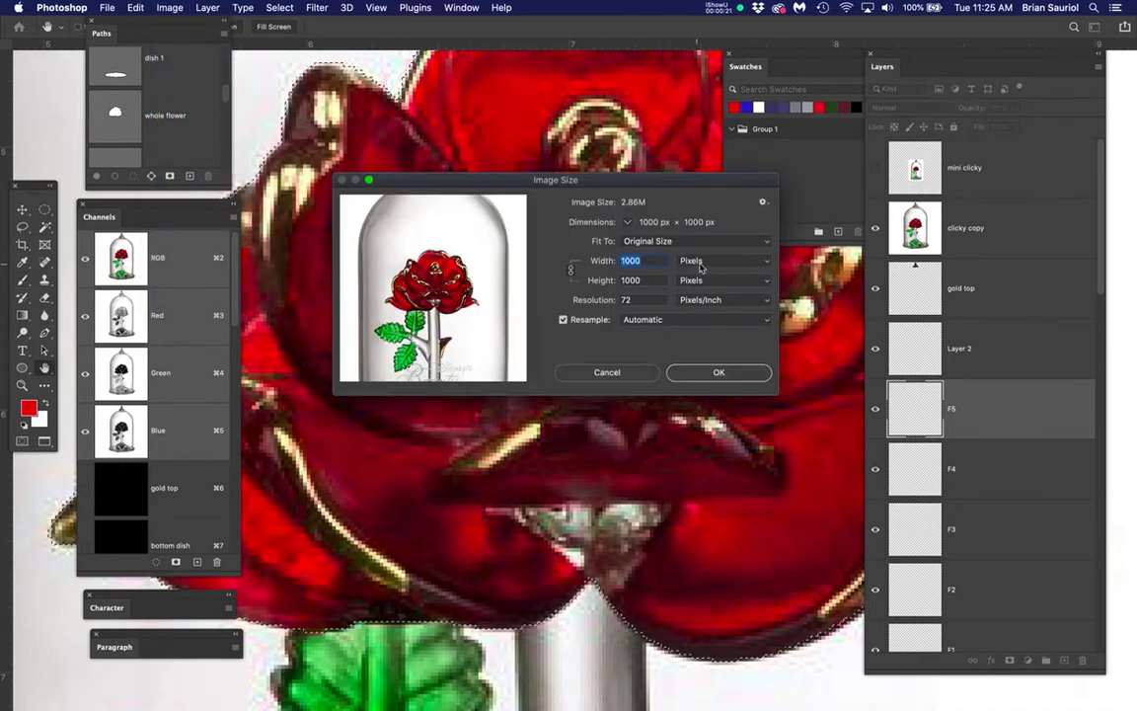
left_click_drag(708, 267, 671, 273)
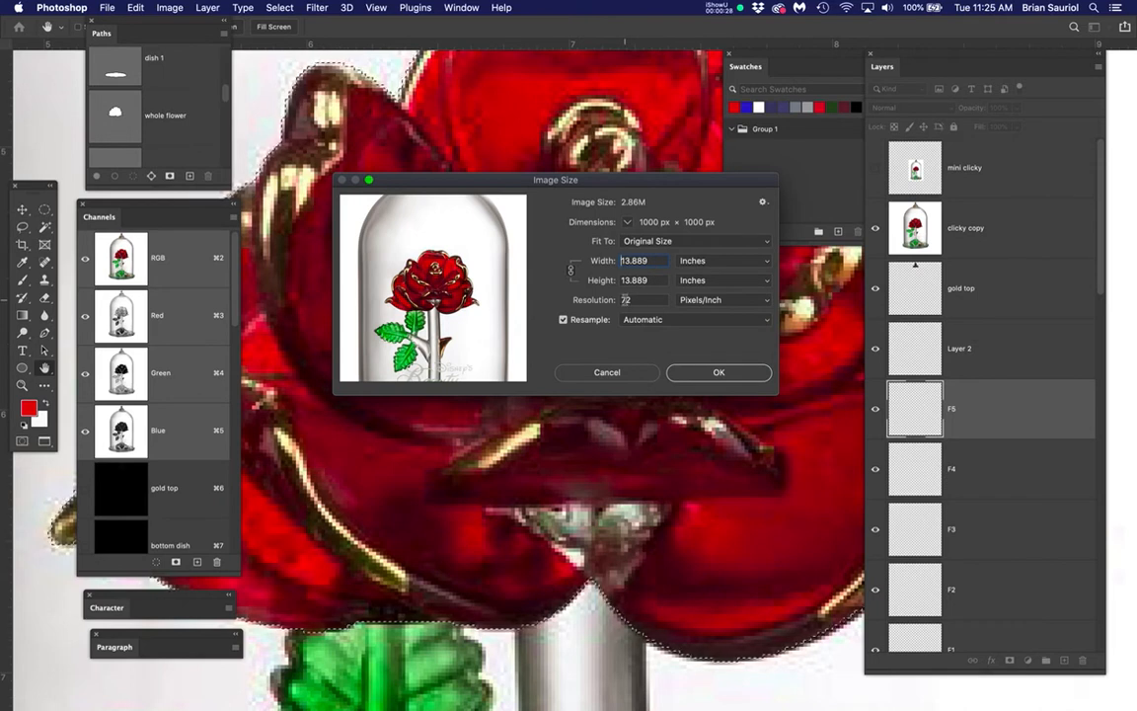
left_click_drag(653, 259, 616, 266)
type("8")
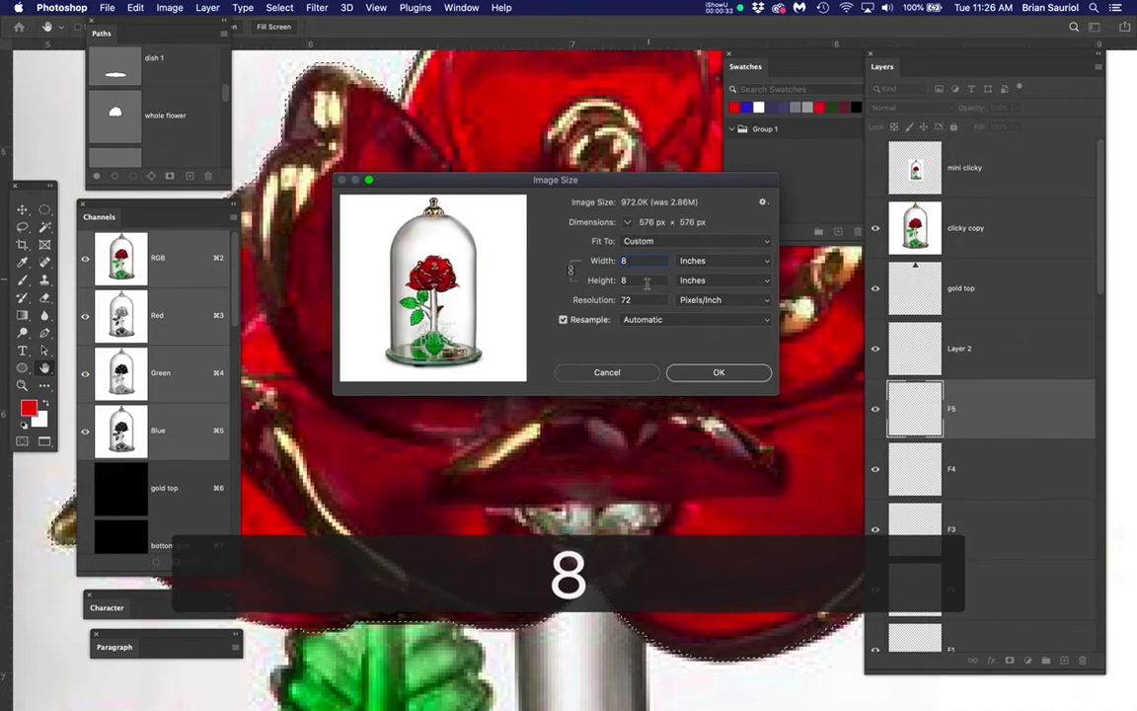
double_click(621, 299)
type("300")
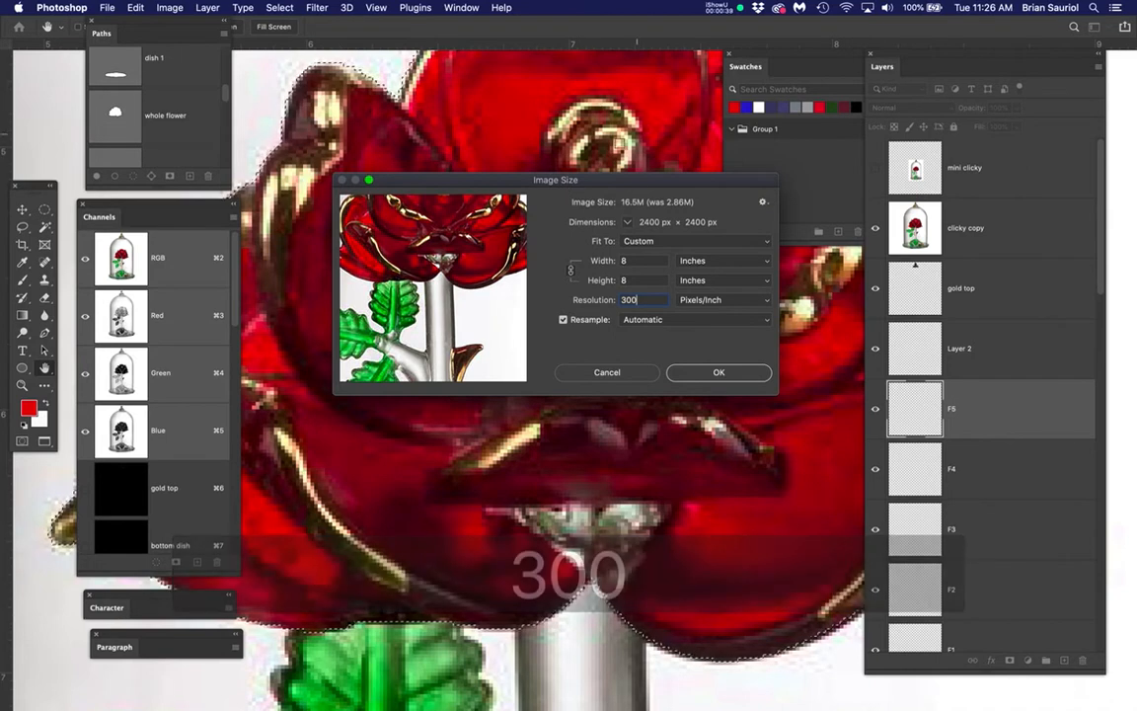
left_click_drag(593, 179, 609, 243)
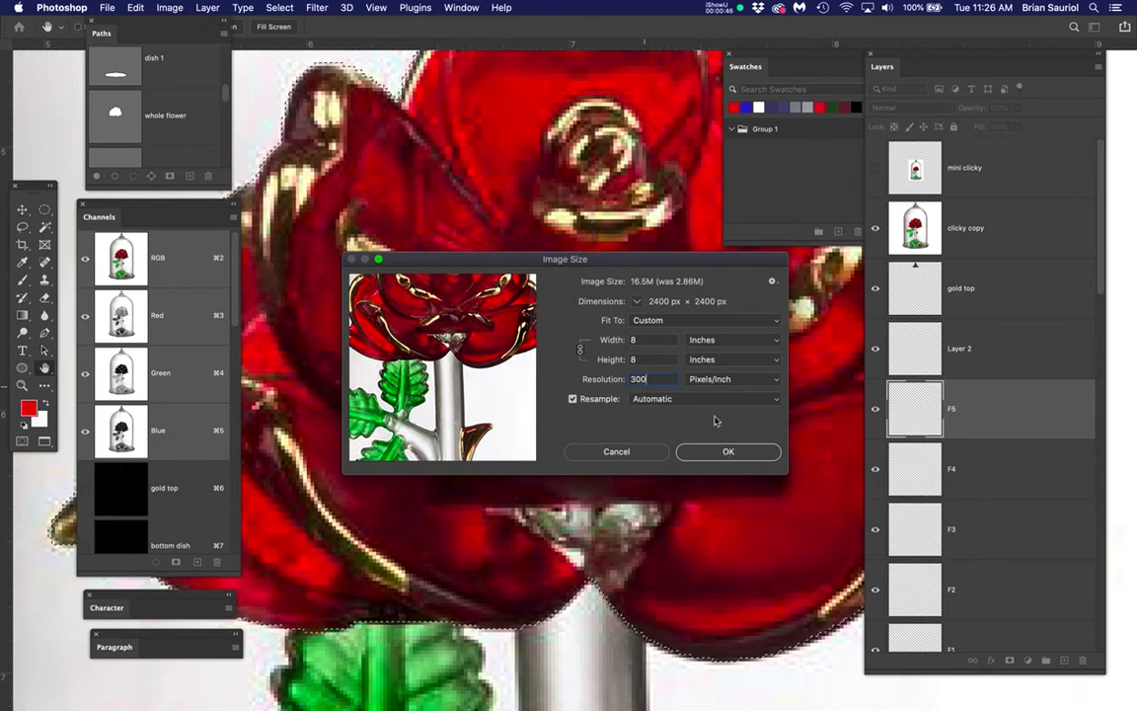
left_click(717, 451)
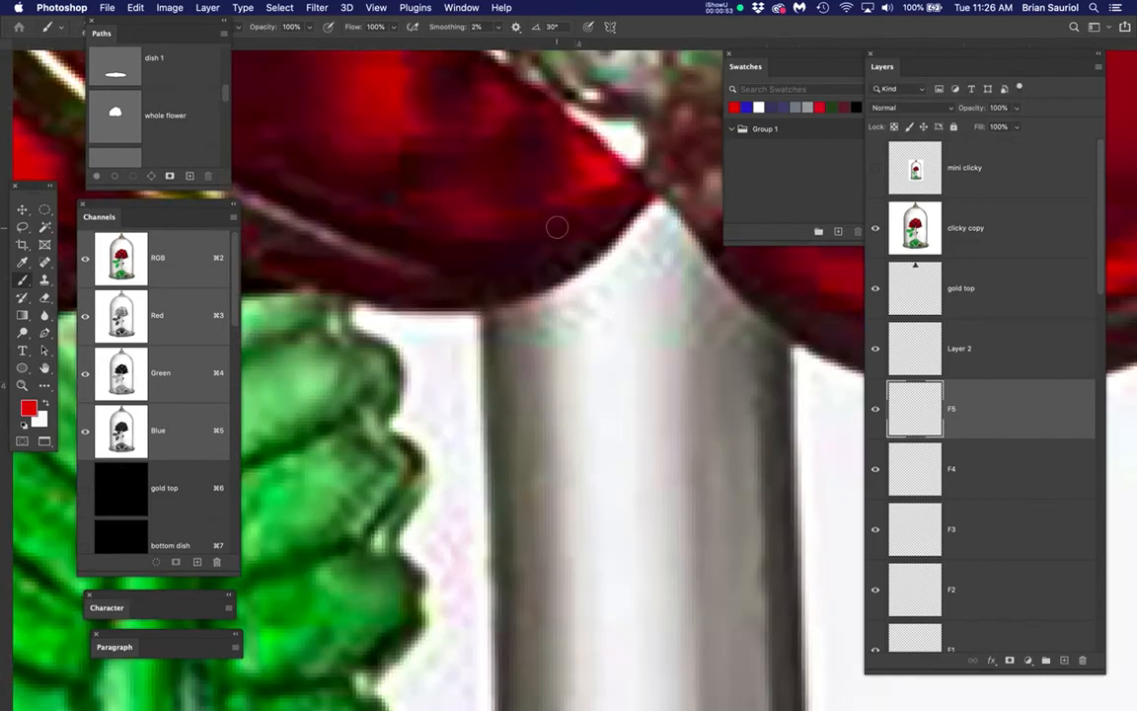
- Save the resized document
scroll(557, 227, "down", 5)
left_click_drag(579, 173, 536, 513)
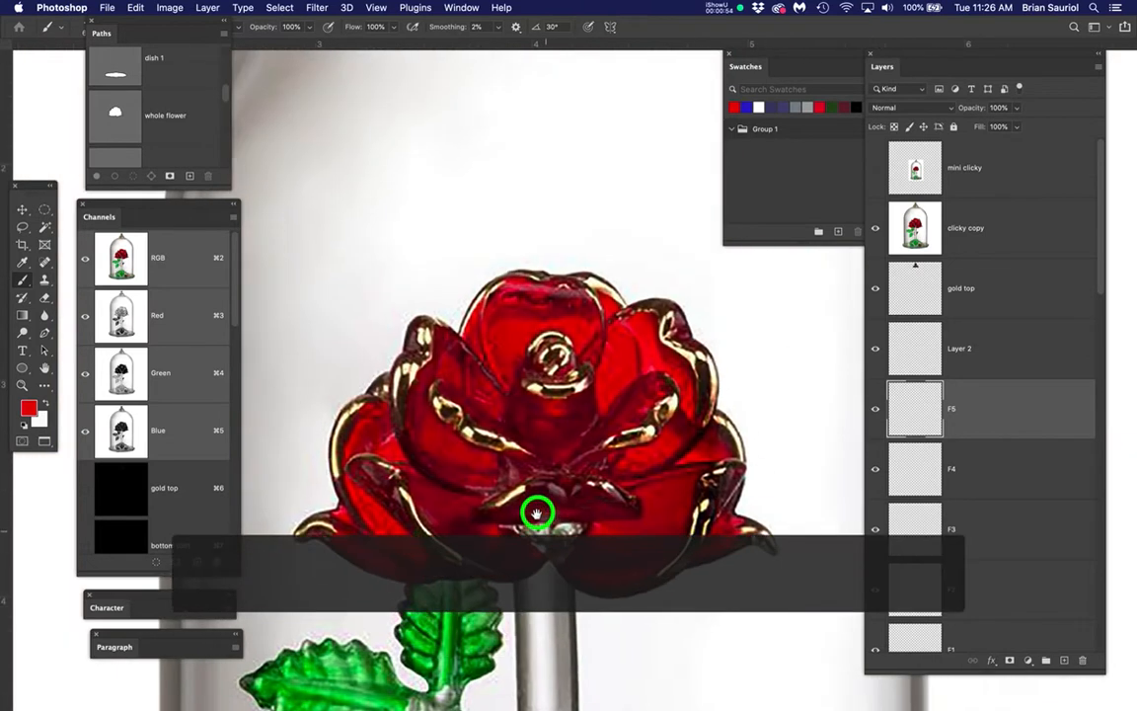
scroll(541, 493, "up", 6)
scroll(561, 333, "up", 2)
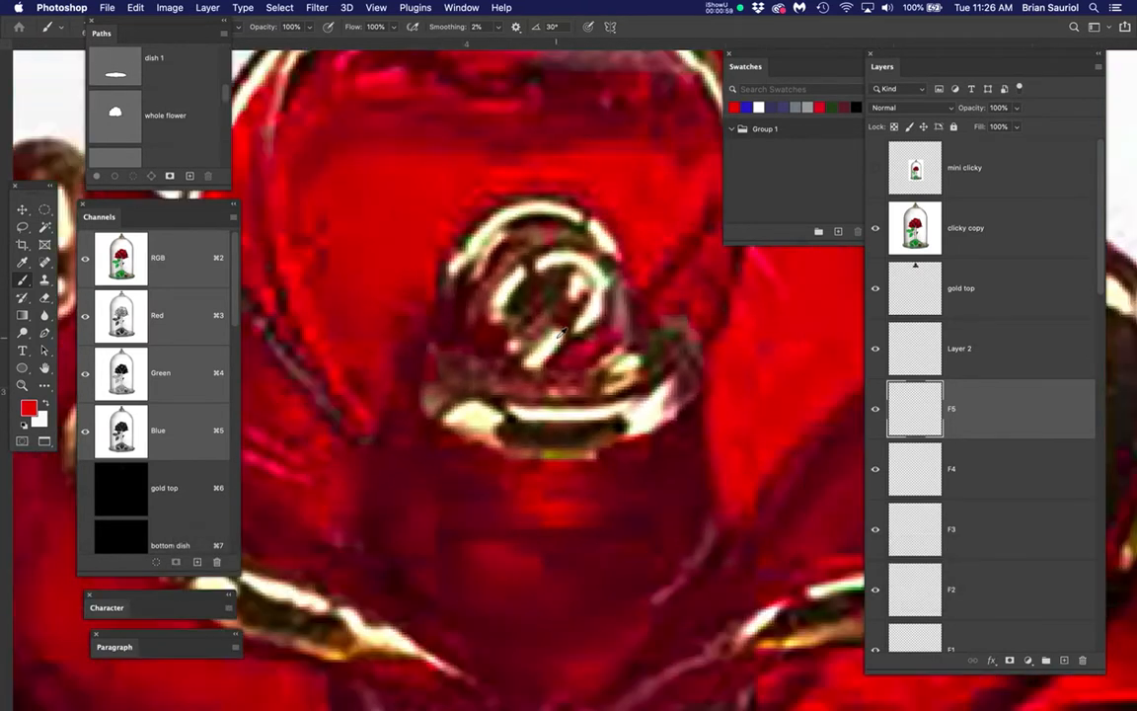
scroll(562, 332, "down", 2)
key("super+s")
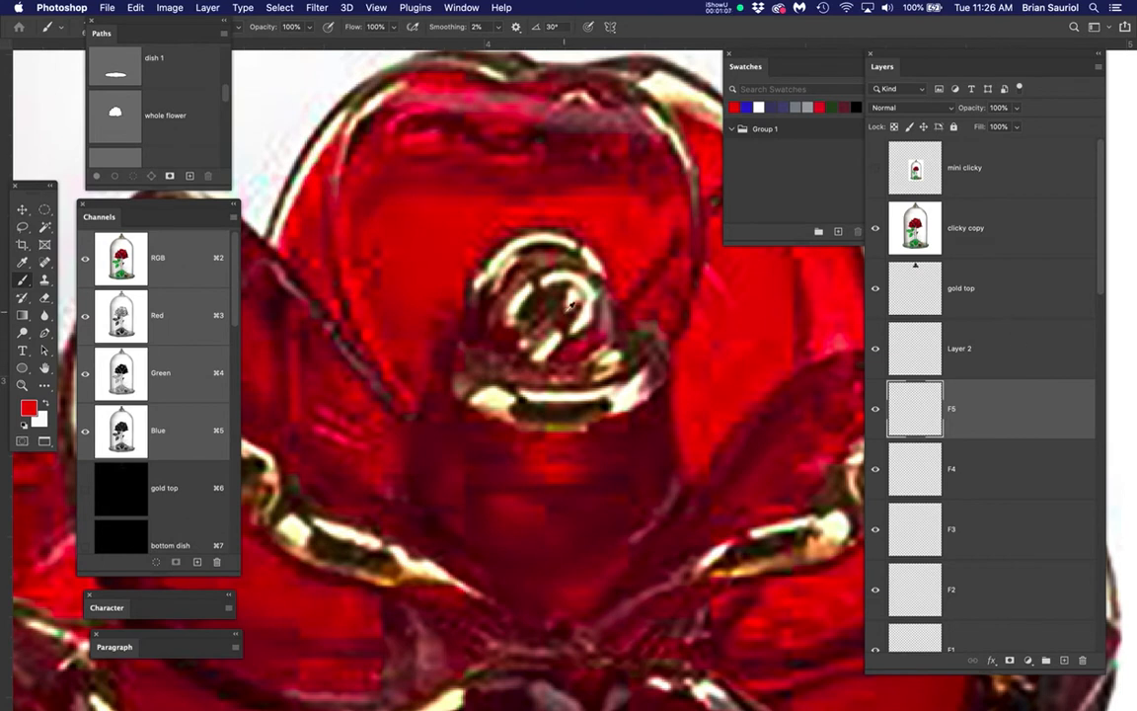
scroll(570, 306, "up", 2)
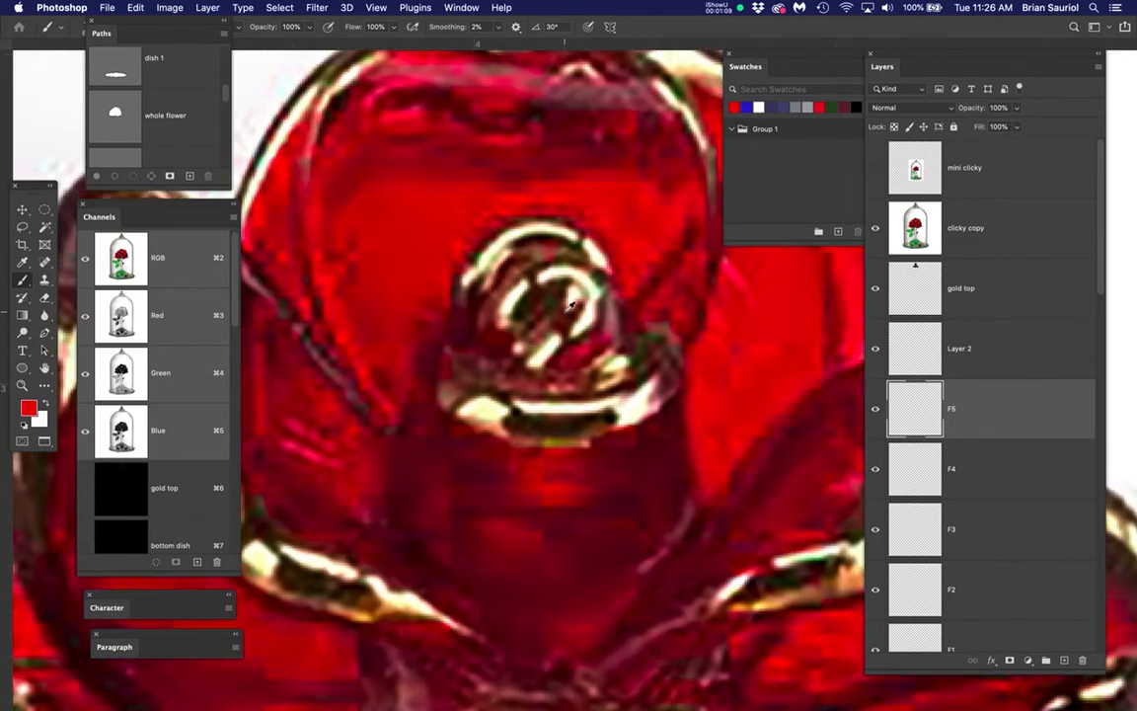
scroll(571, 306, "down", 2)
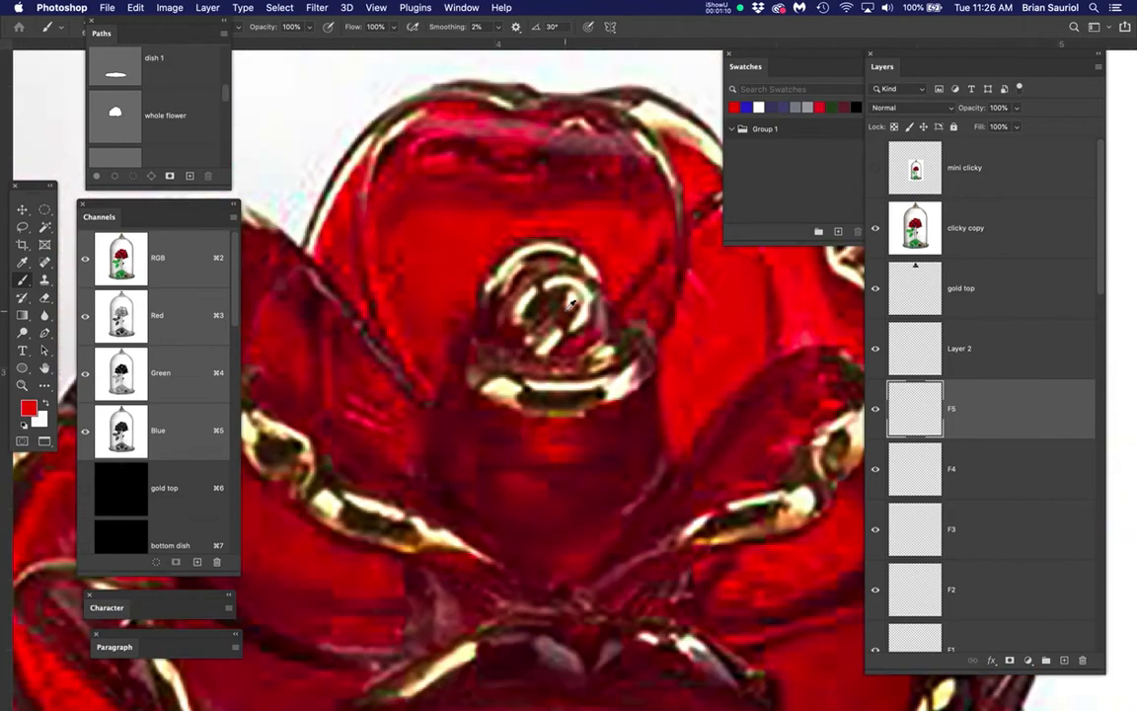
scroll(515, 274, "down", 4)
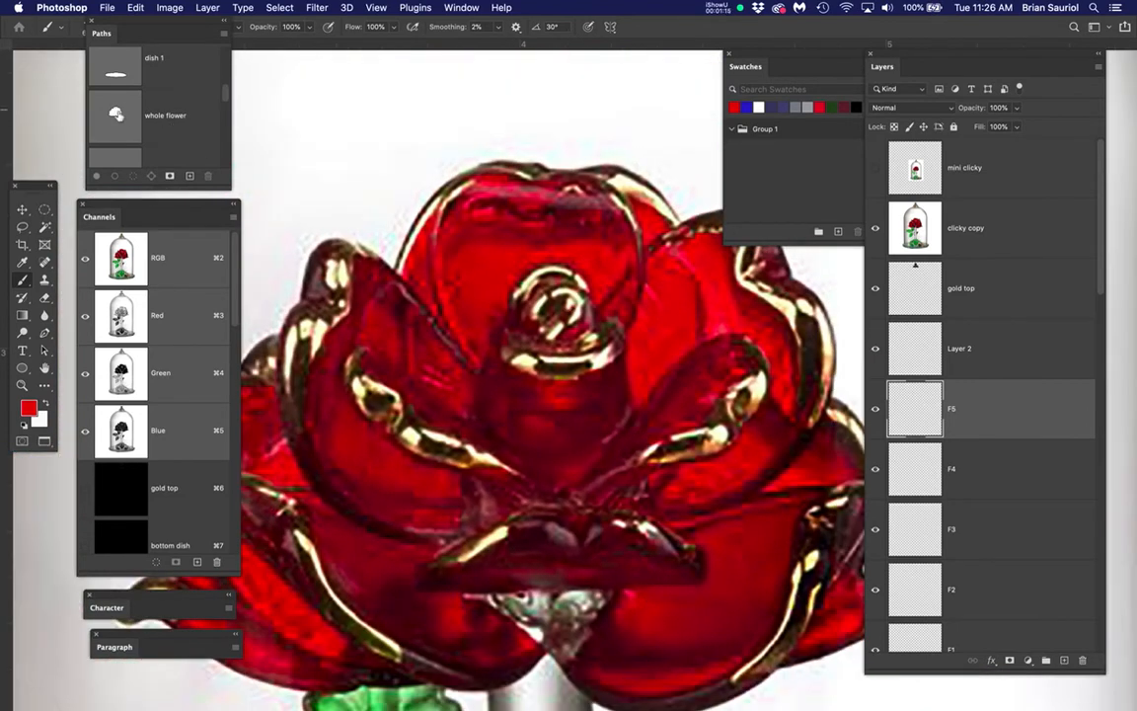
left_click(115, 115, "super")
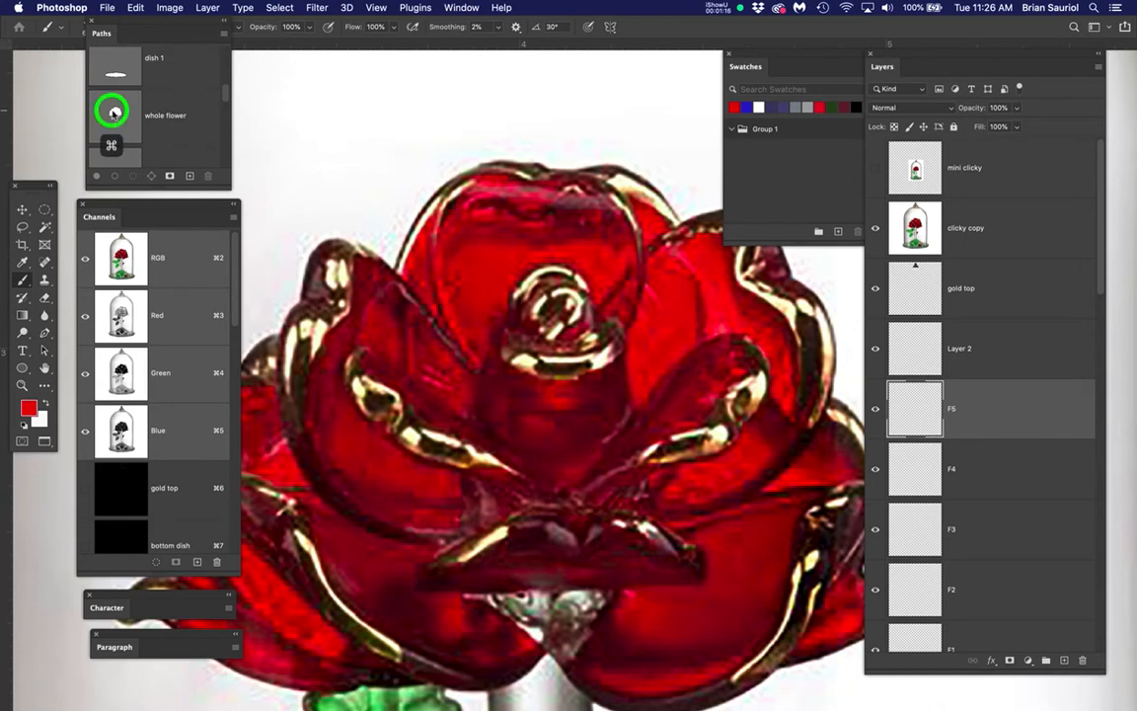
key("super+d")
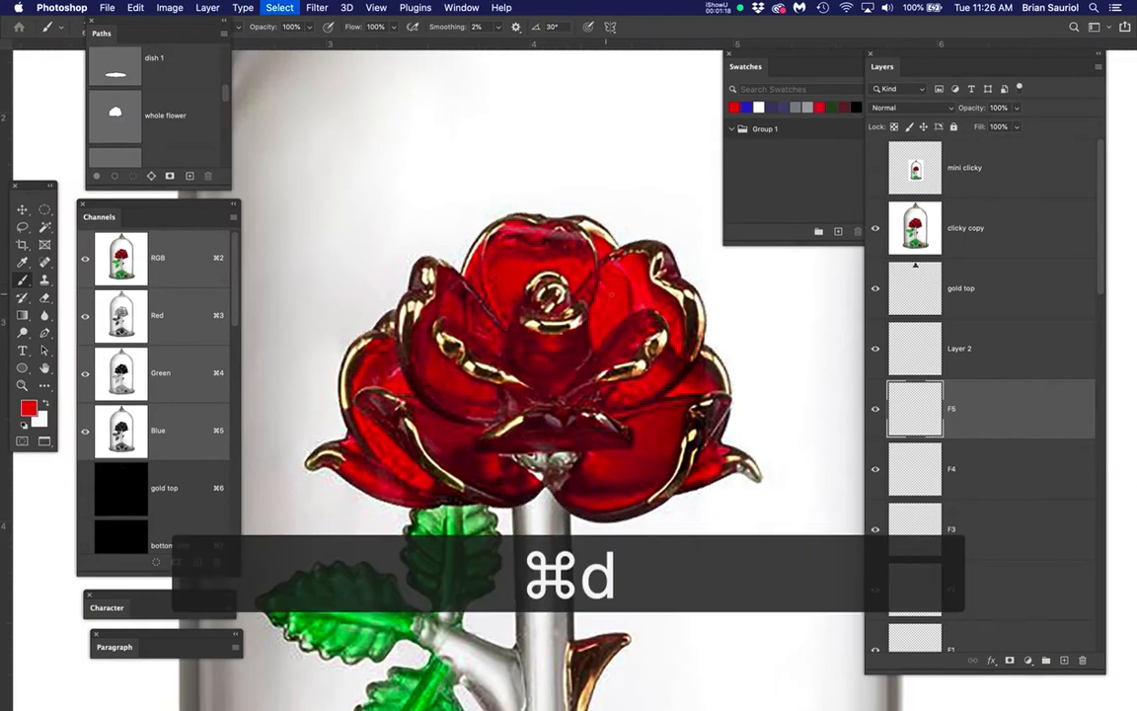
- Draw a rectangular marquee selection around the whole rose on the clicky copy layer
scroll(604, 304, "down", 3)
left_click_drag(626, 288, 555, 396)
left_click(1007, 235)
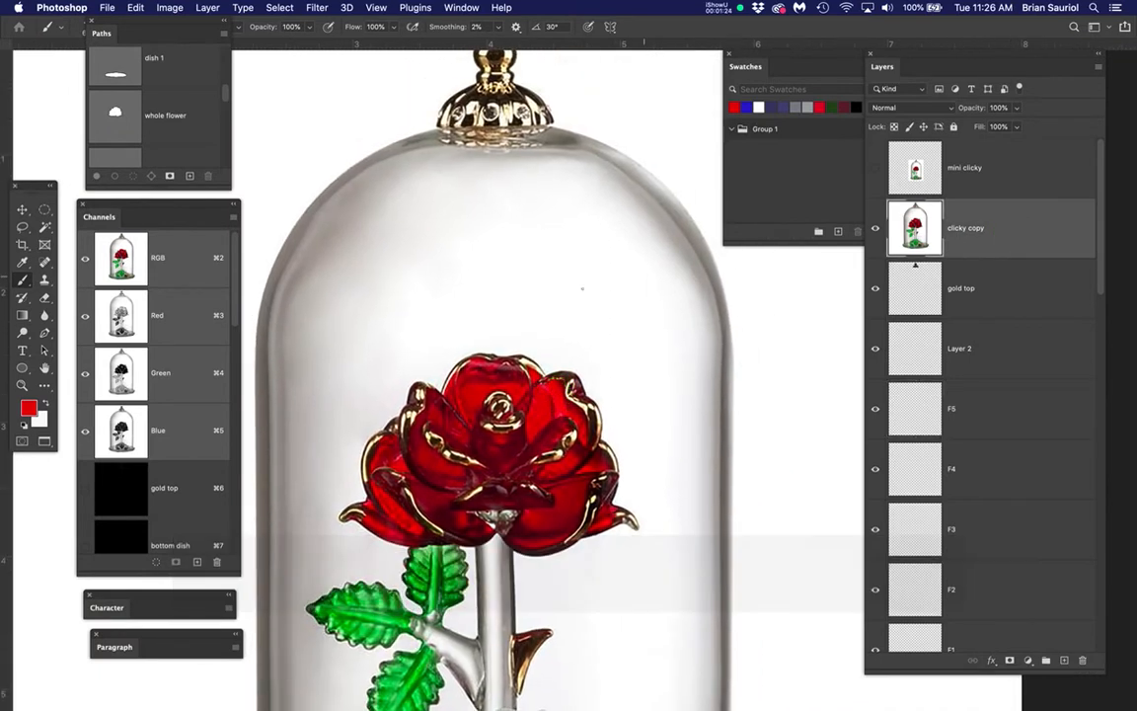
left_click(990, 223)
key("m")
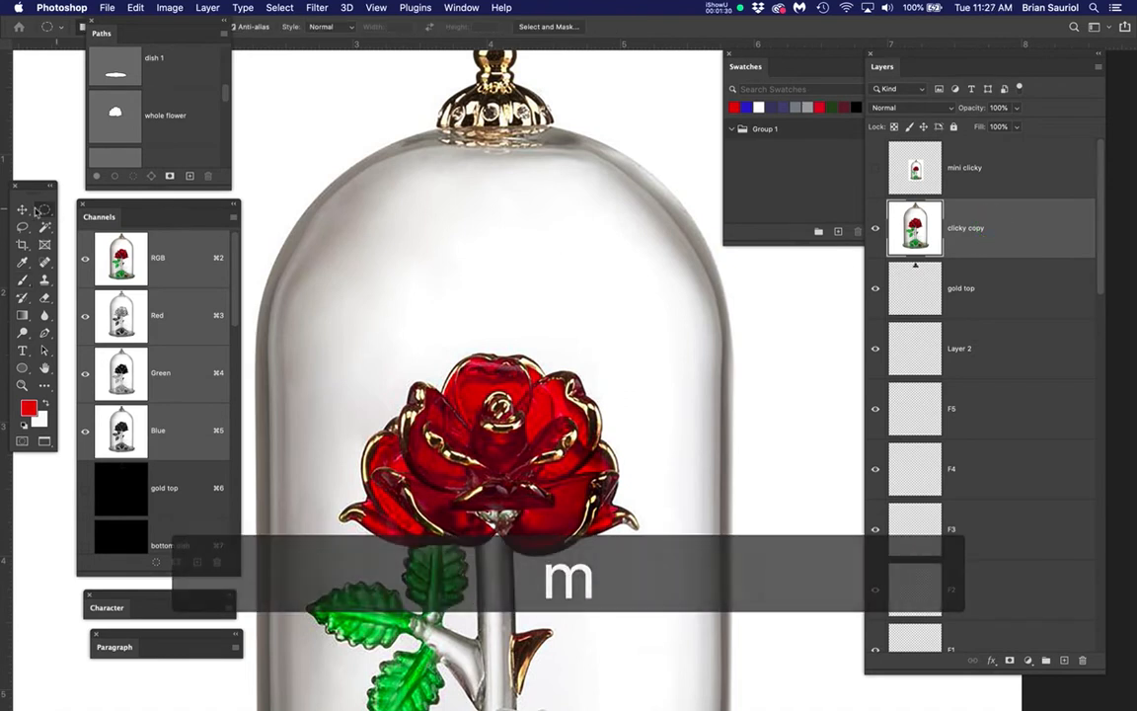
left_click_drag(35, 185, 43, 73)
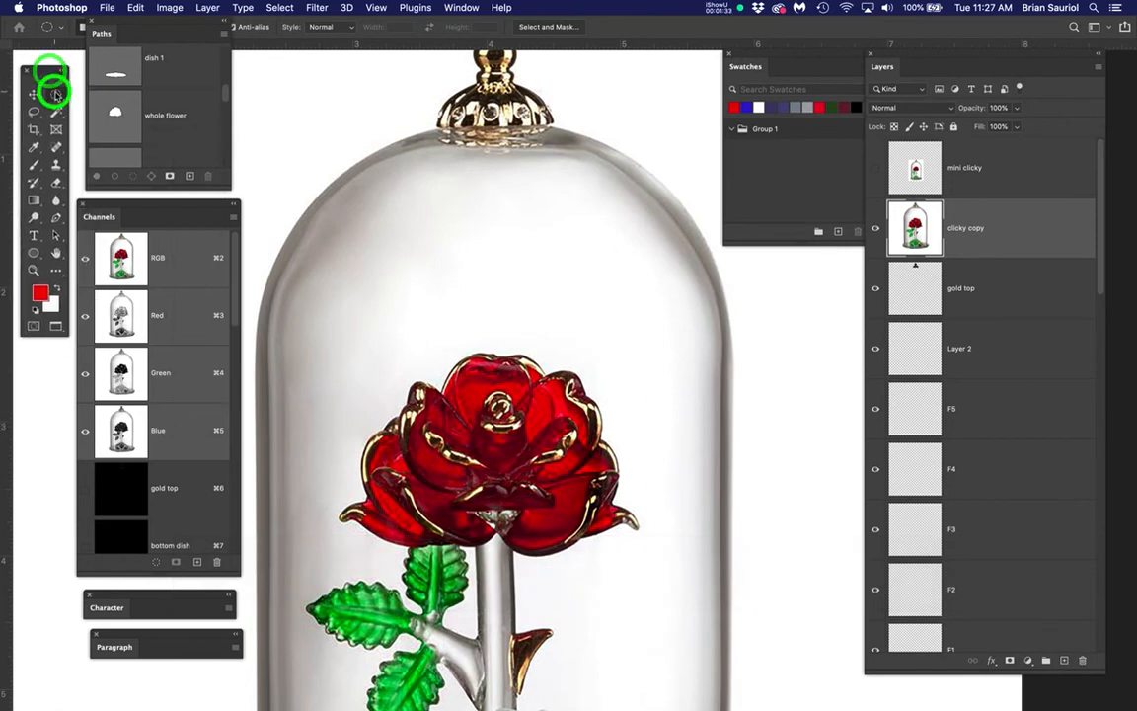
left_click(56, 93)
left_click(85, 94)
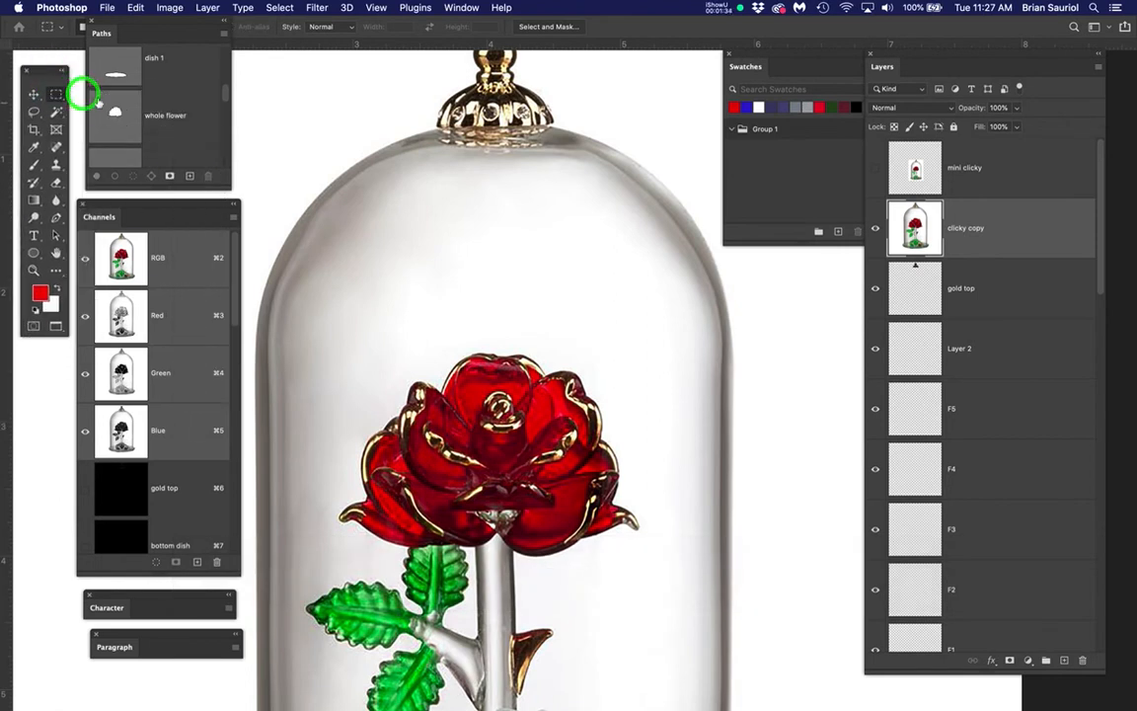
left_click_drag(317, 313, 645, 559)
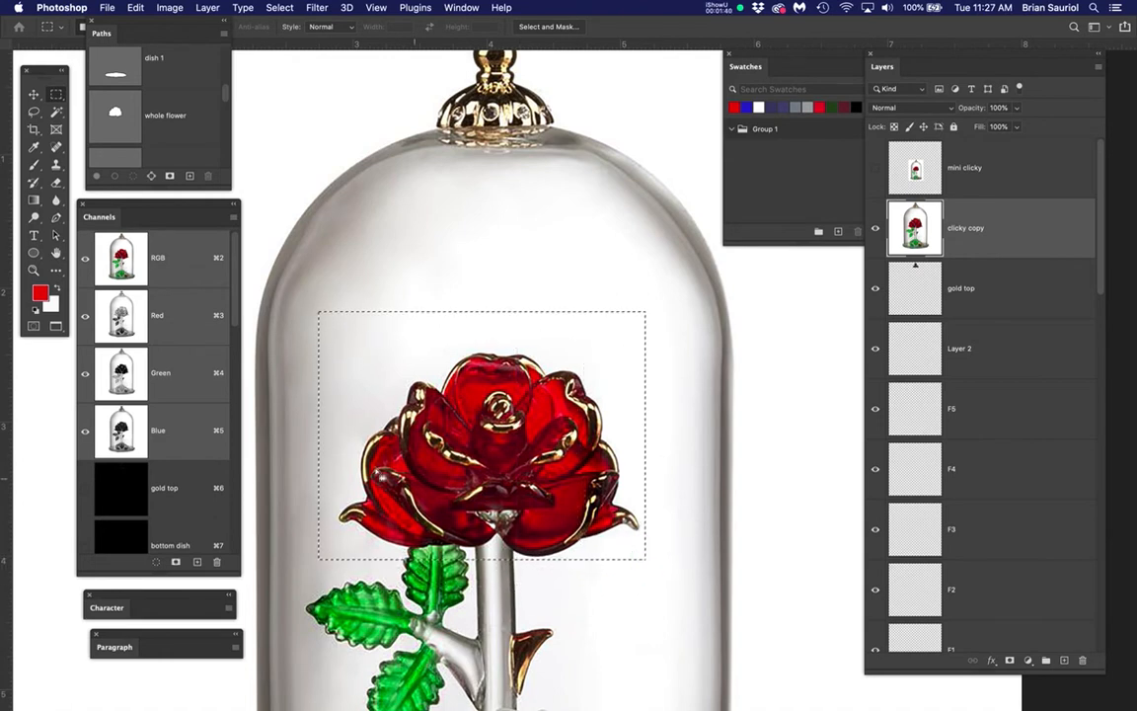
- Transform the selection so its left and upper edges fit more closely around the rose
left_click(280, 7)
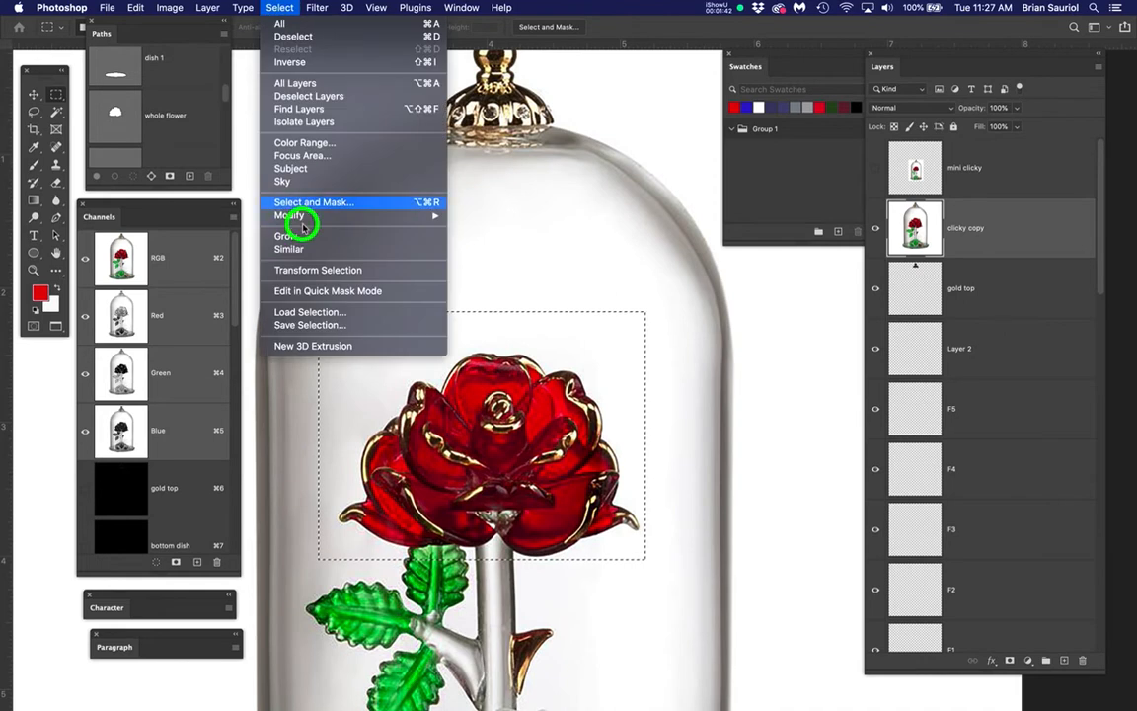
left_click(308, 268)
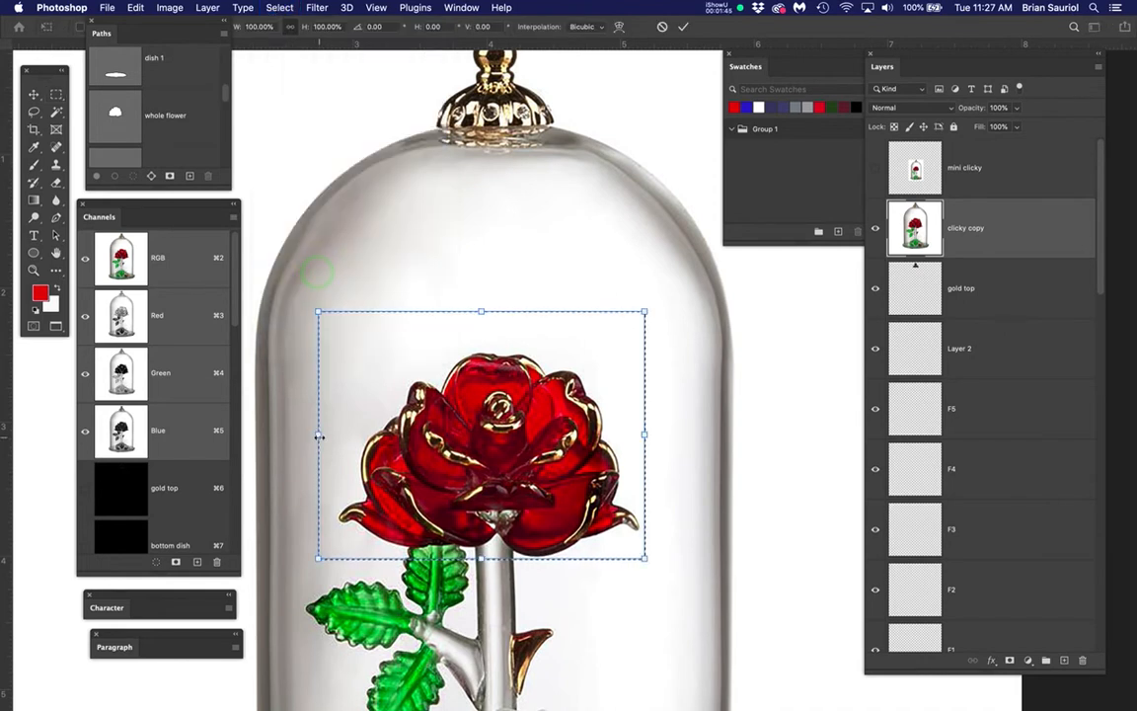
left_click_drag(319, 433, 329, 433)
left_click_drag(485, 311, 485, 338)
key("Return")
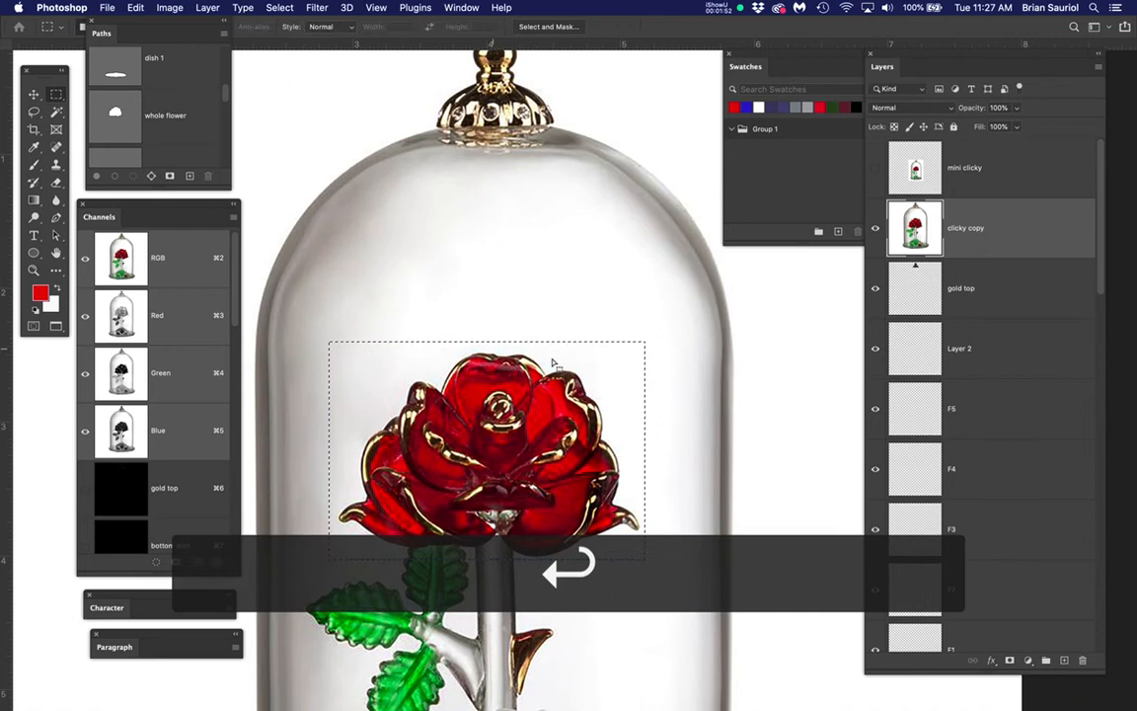
- Copy the selected rose from the clicky copy layer to a new layer and hide clicky copy
left_click(1029, 229)
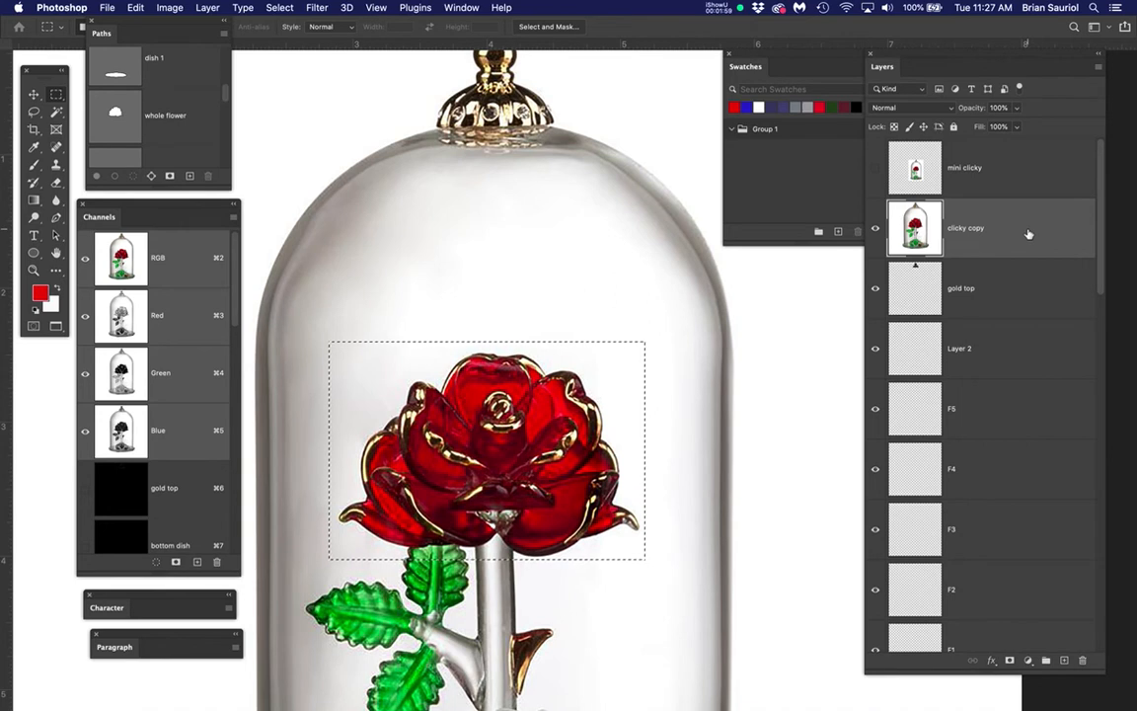
key("super+j")
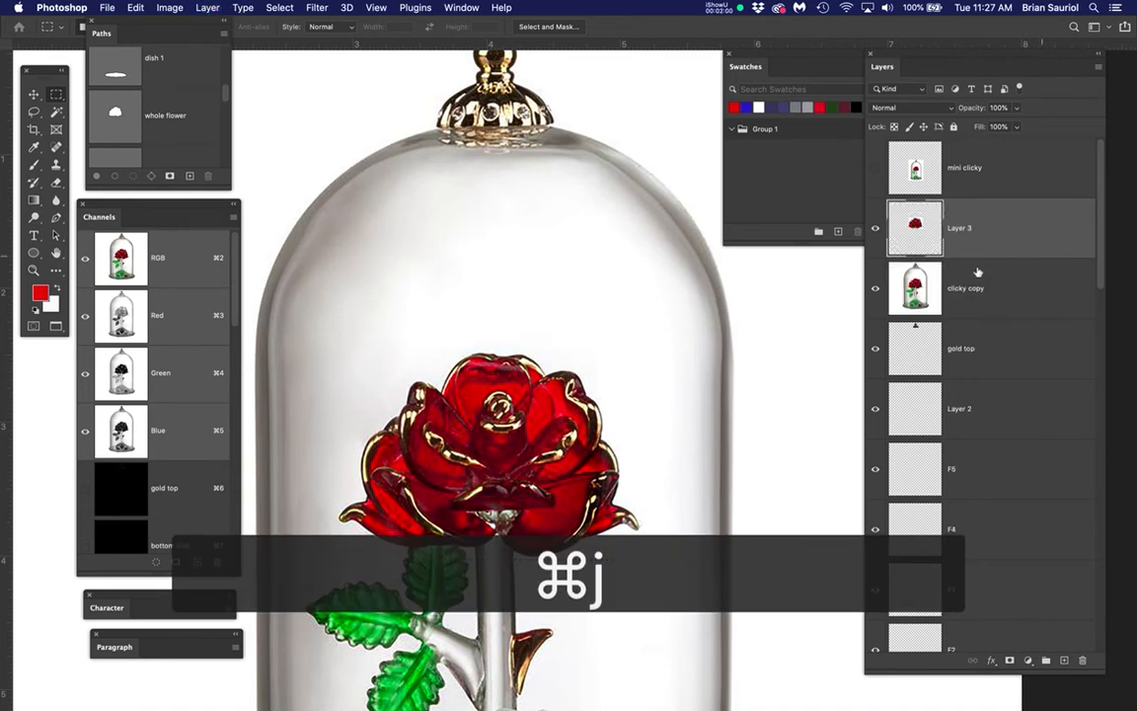
left_click(874, 288)
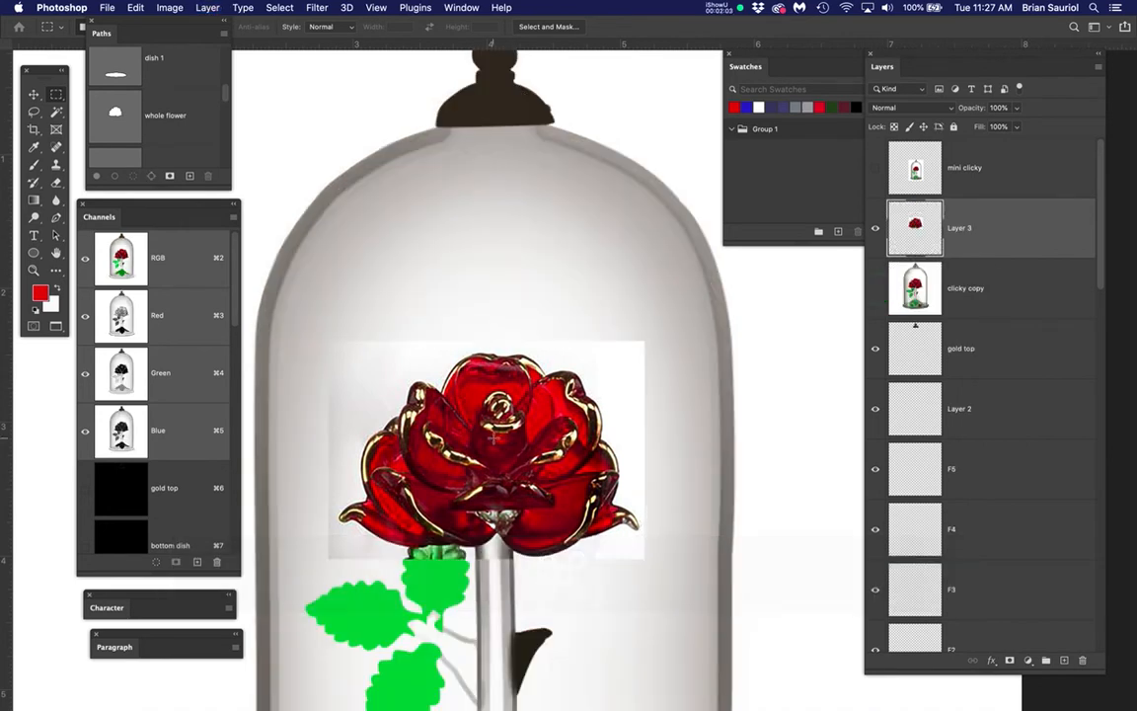
- Move the copied rose down the image until it sits just below the flat red flower shape
key("v")
left_click_drag(561, 459, 568, 243)
key("space")
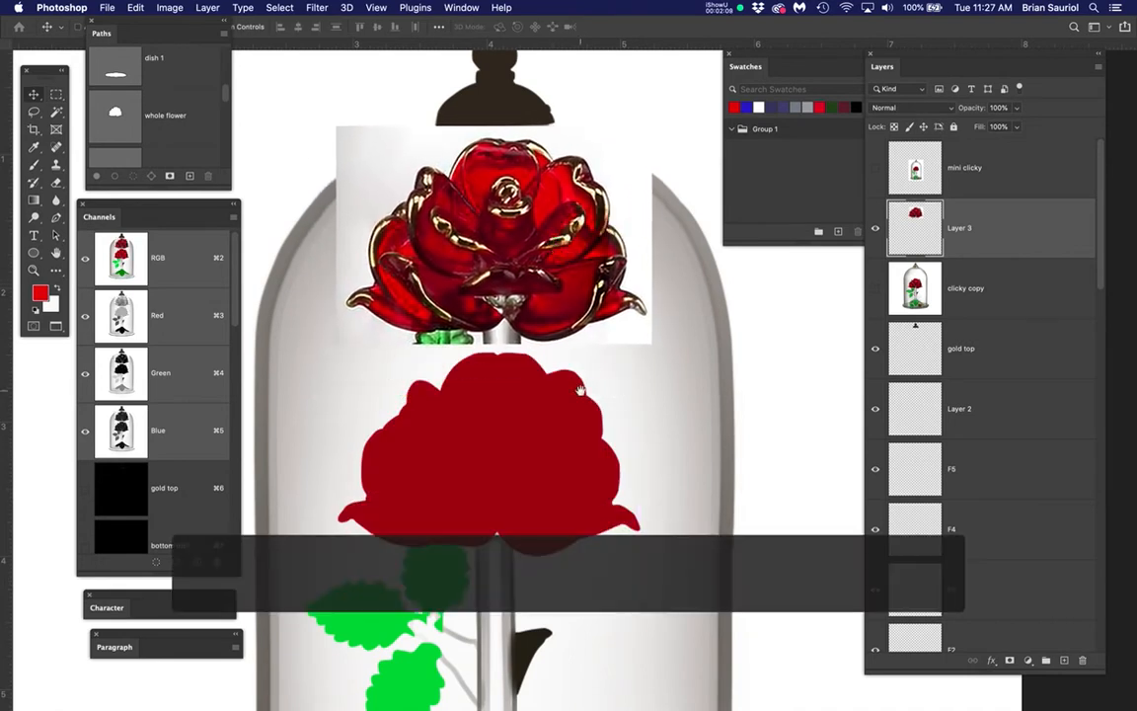
left_click_drag(581, 391, 589, 310)
left_click_drag(583, 207, 582, 629)
key("space")
left_click_drag(562, 474, 605, 300)
scroll(576, 282, "up", 3)
key("space")
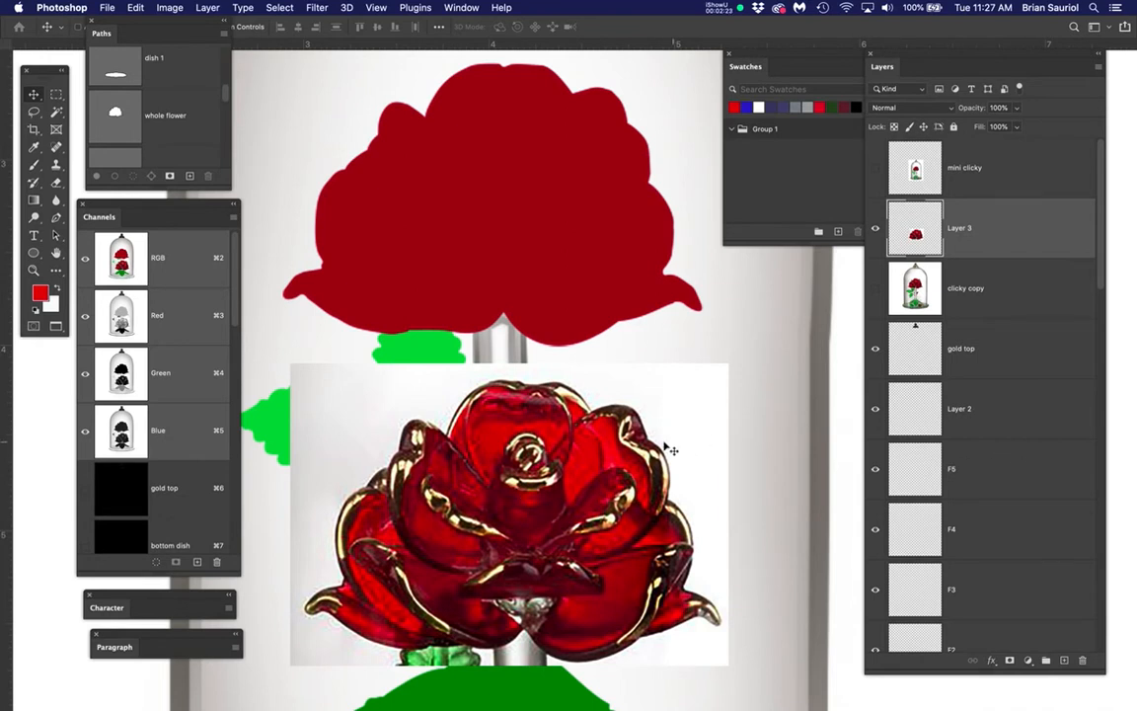
- Show the clicky copy layer again and compare the original rose with the copy below it
left_click(874, 289)
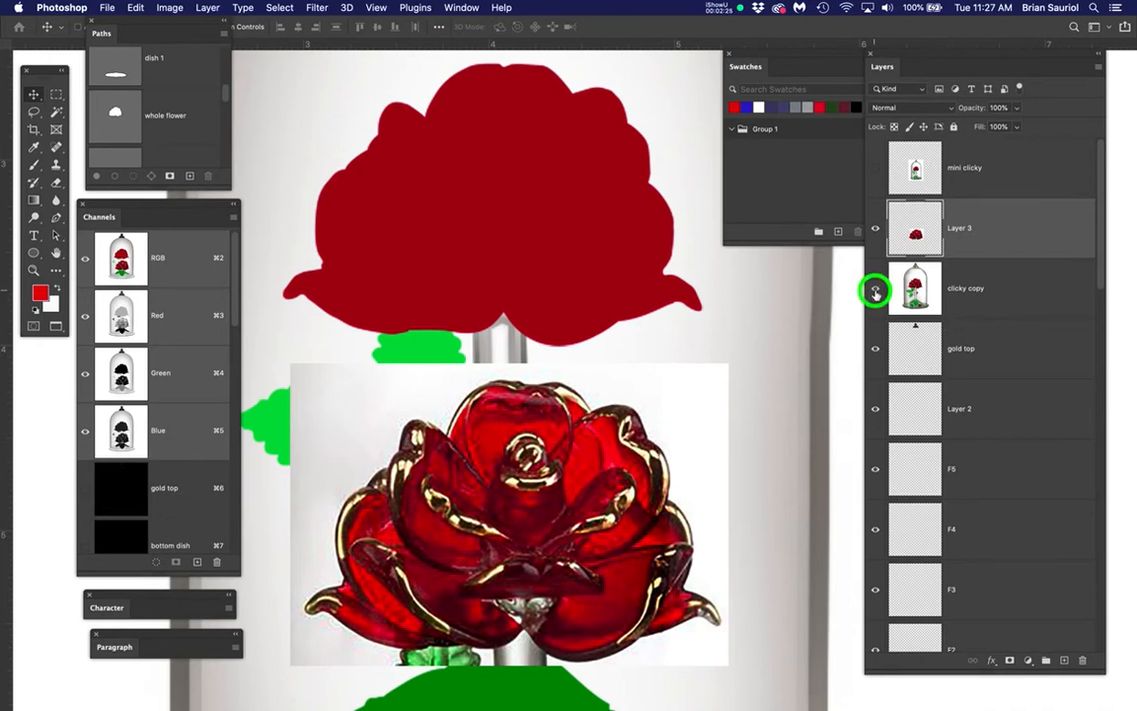
scroll(533, 243, "up", 5)
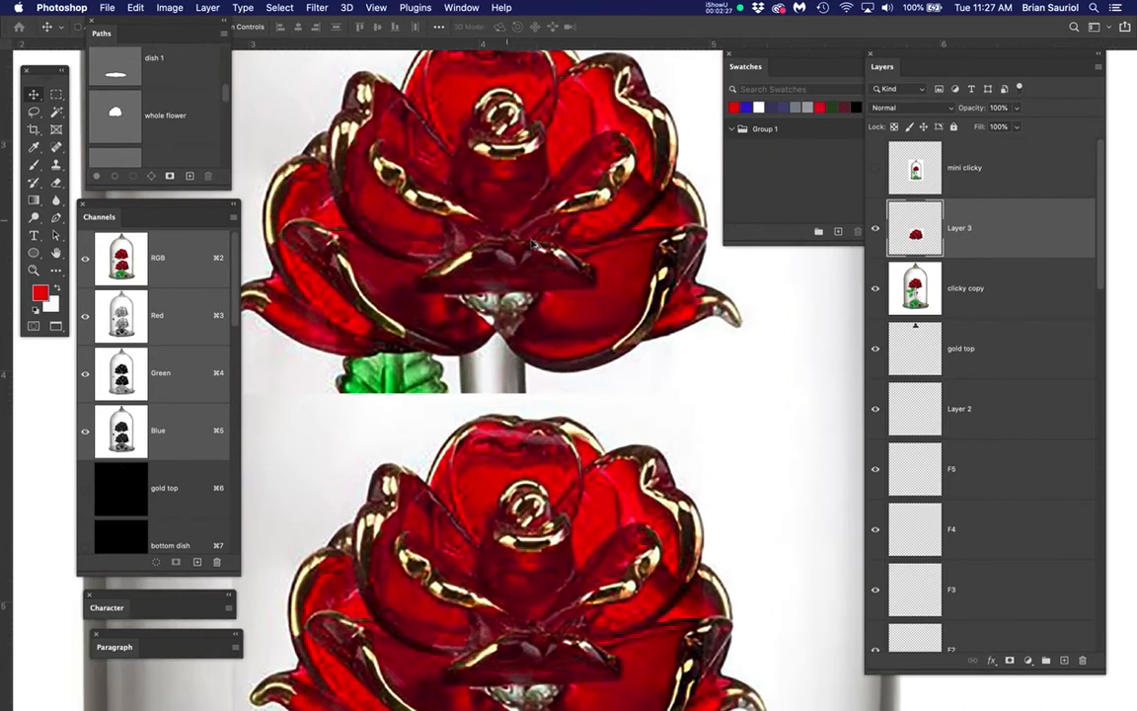
left_click_drag(543, 227, 558, 279)
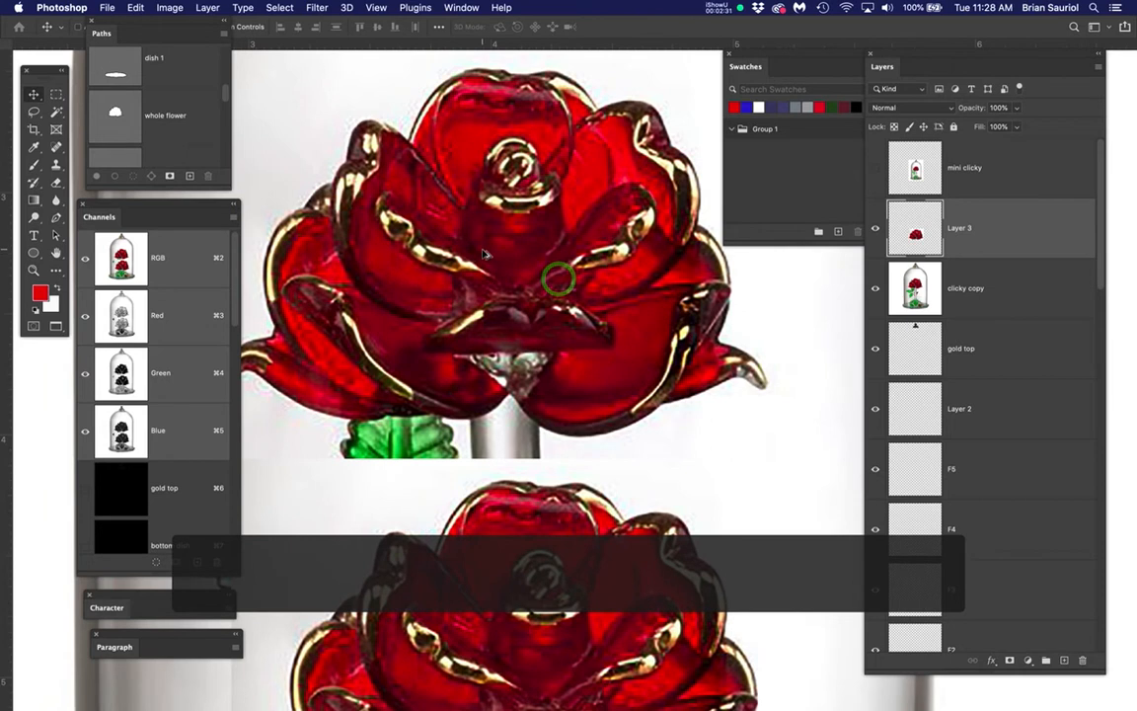
scroll(484, 252, "up", 2)
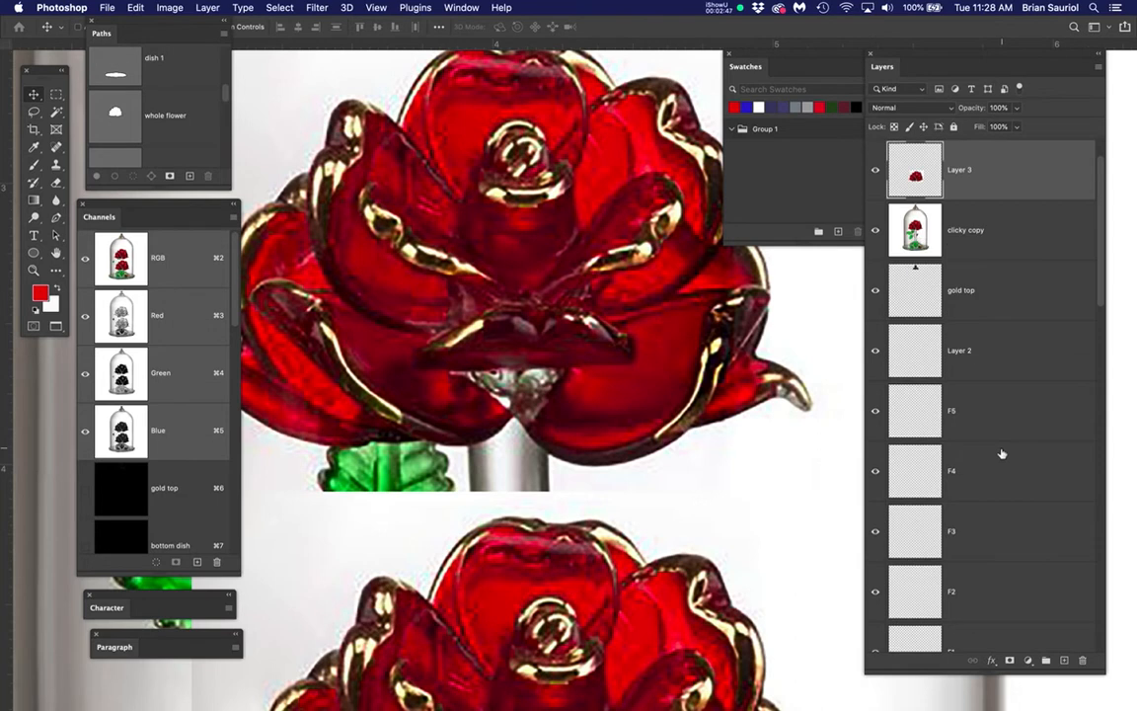
- Add a new layer directly above F5, name it F6 and save the document
scroll(1002, 455, "down", 3)
left_click(1012, 604)
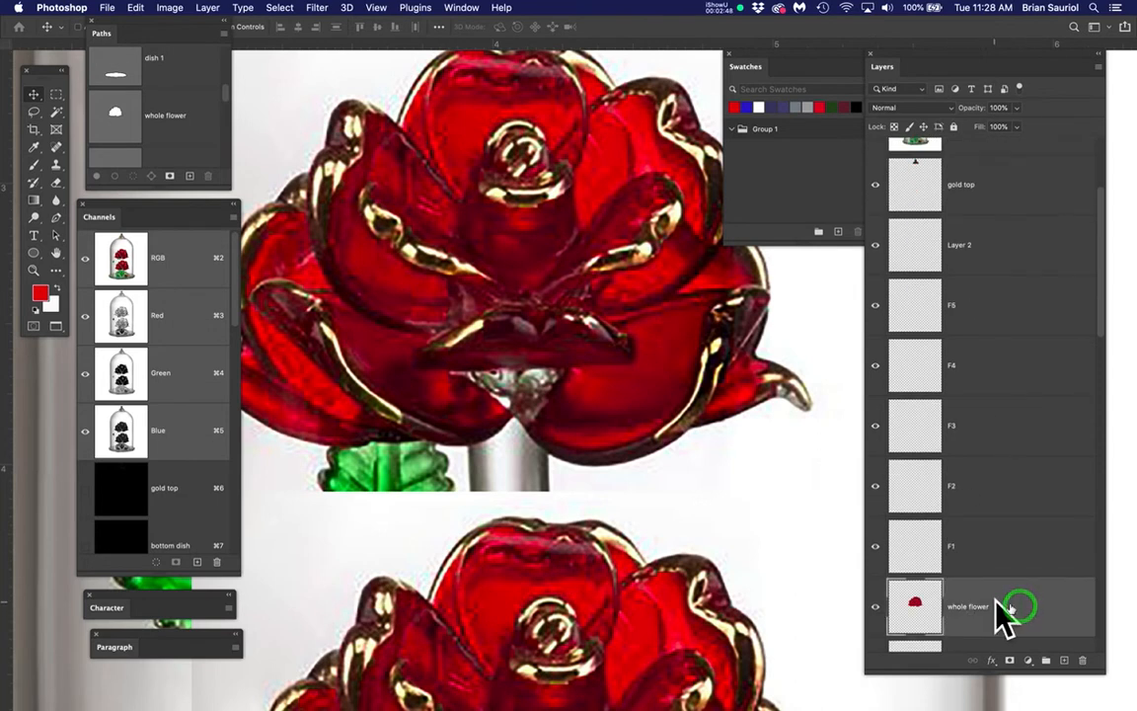
left_click(971, 538)
left_click(972, 478)
left_click(971, 419)
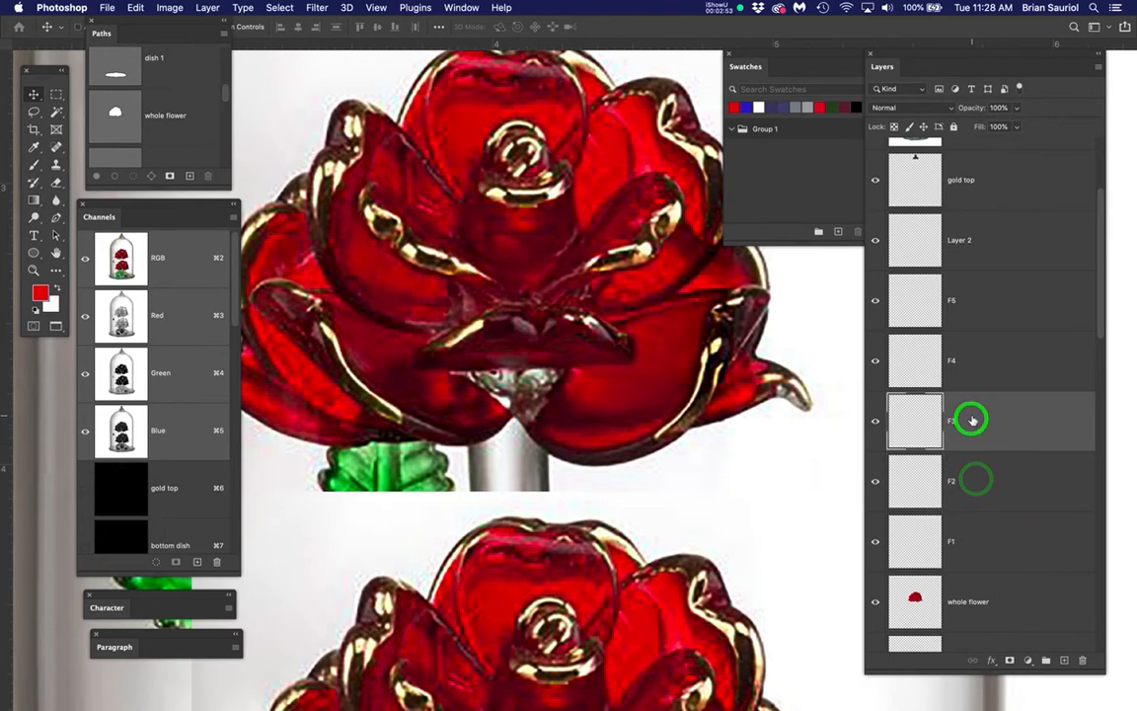
left_click(1002, 357)
left_click(1002, 309)
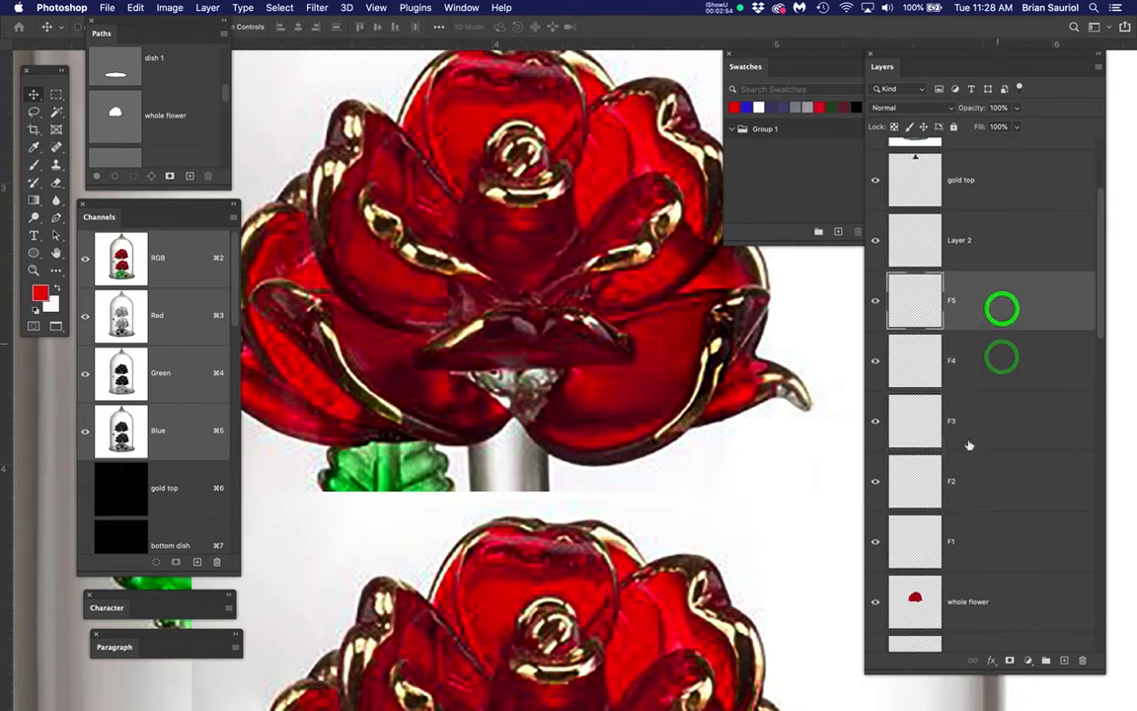
left_click(1064, 660)
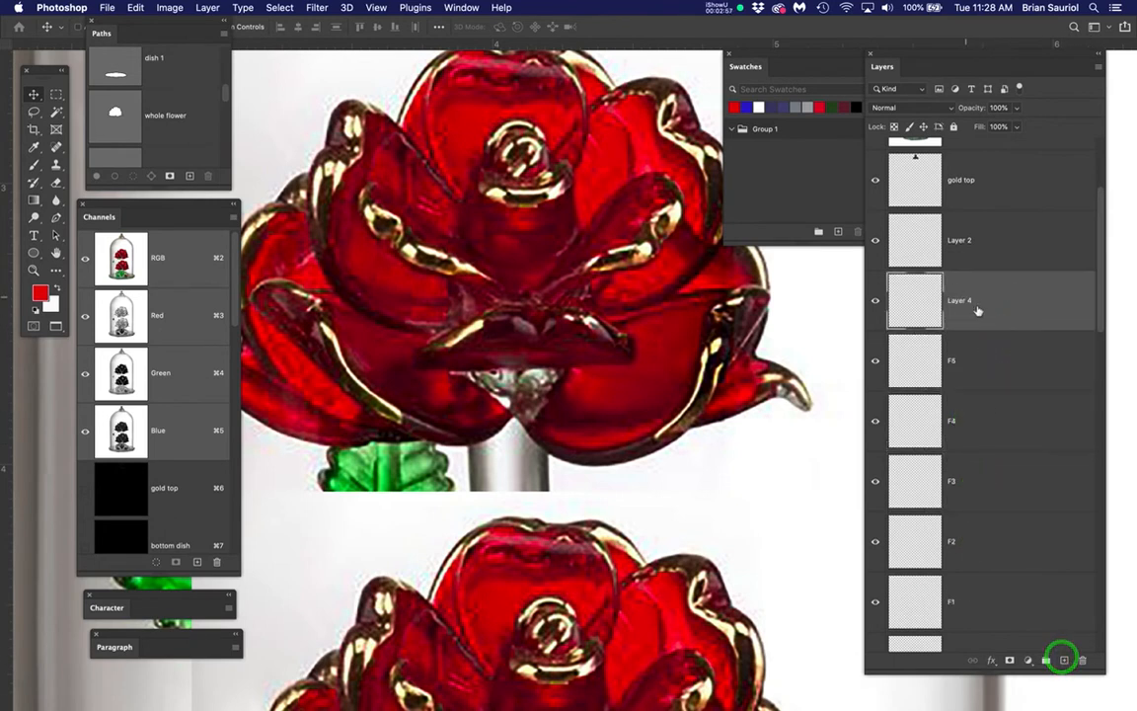
left_click(965, 300)
type("F6")
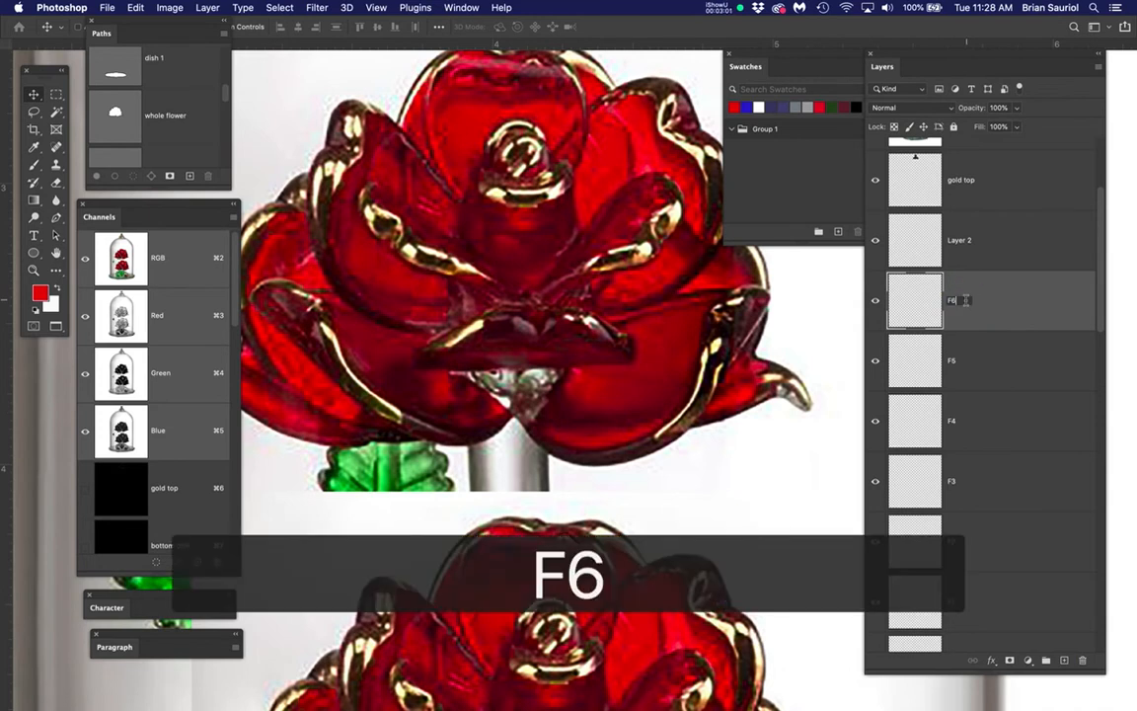
key("Return")
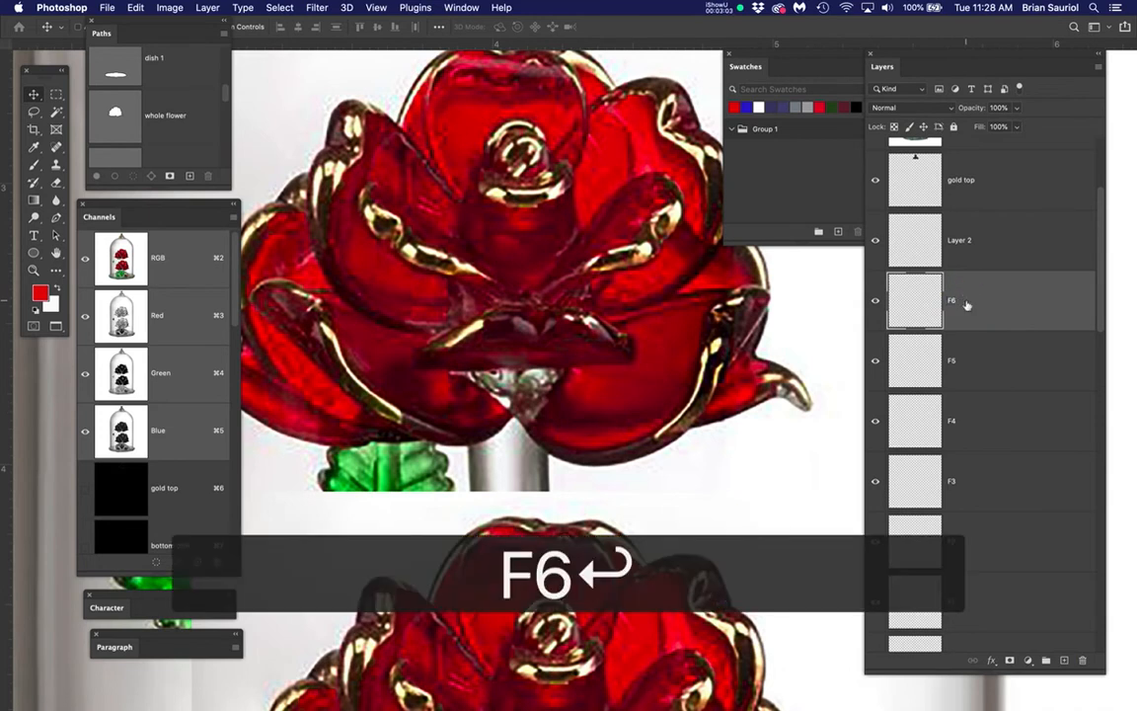
key("super+s")
- Select the F1 layer and move the Layers panel clear of the Swatches panel
scroll(1001, 439, "down", 2)
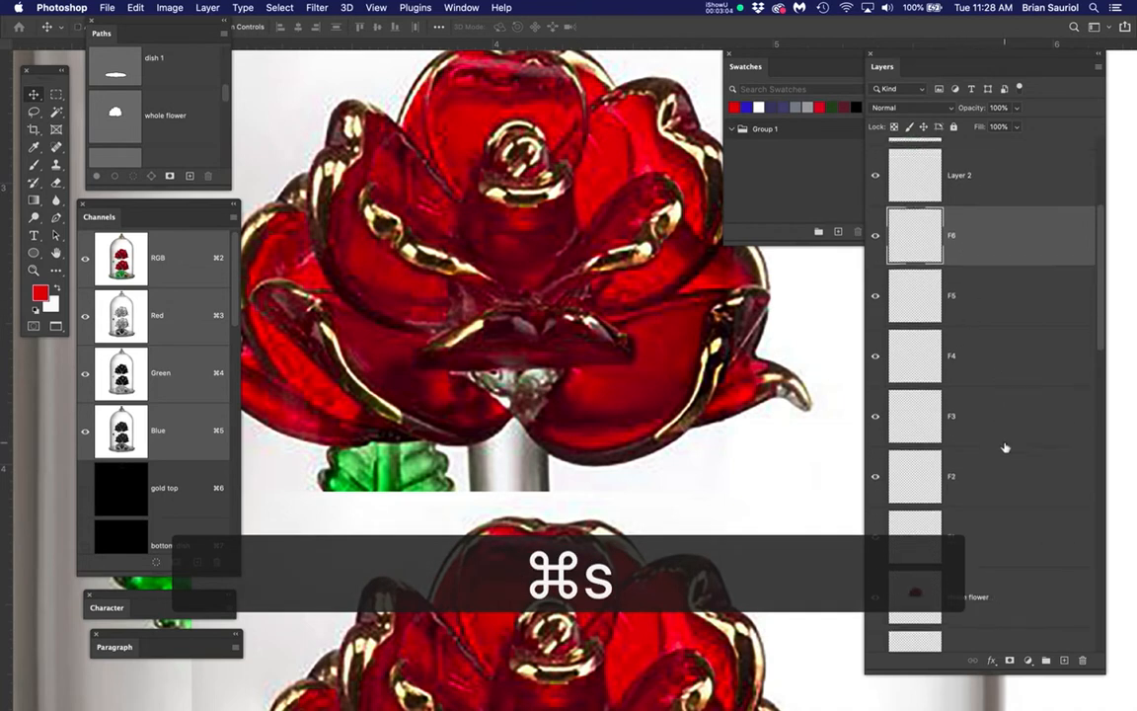
left_click(1005, 480)
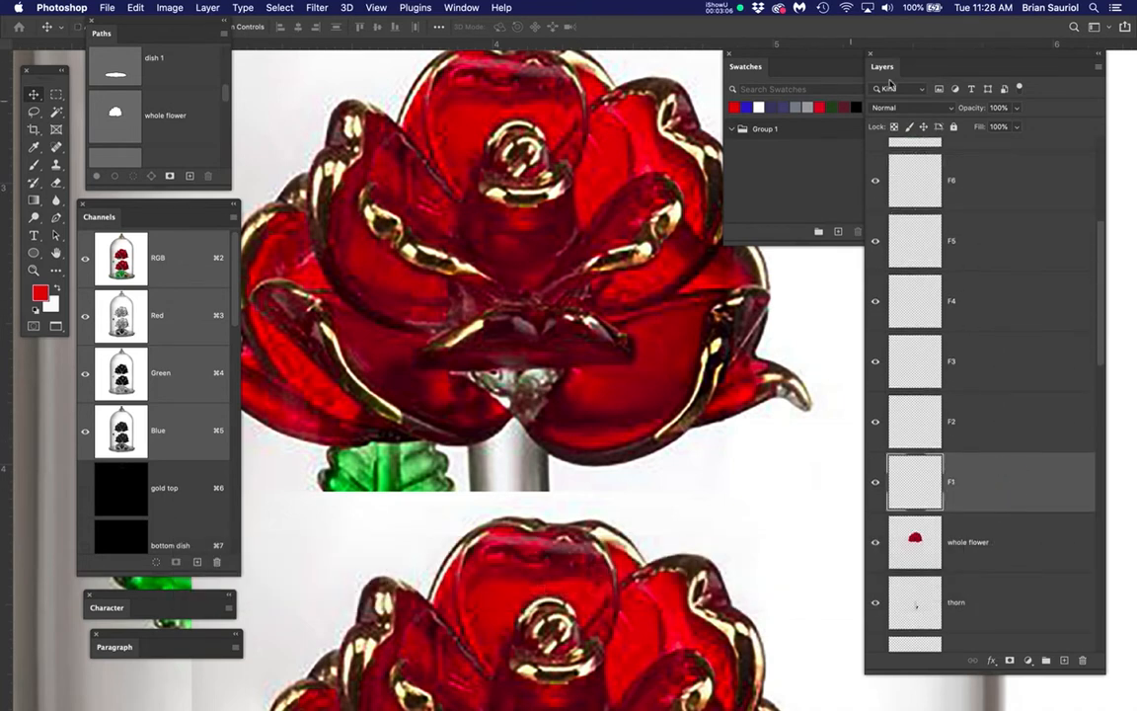
left_click_drag(921, 61, 950, 54)
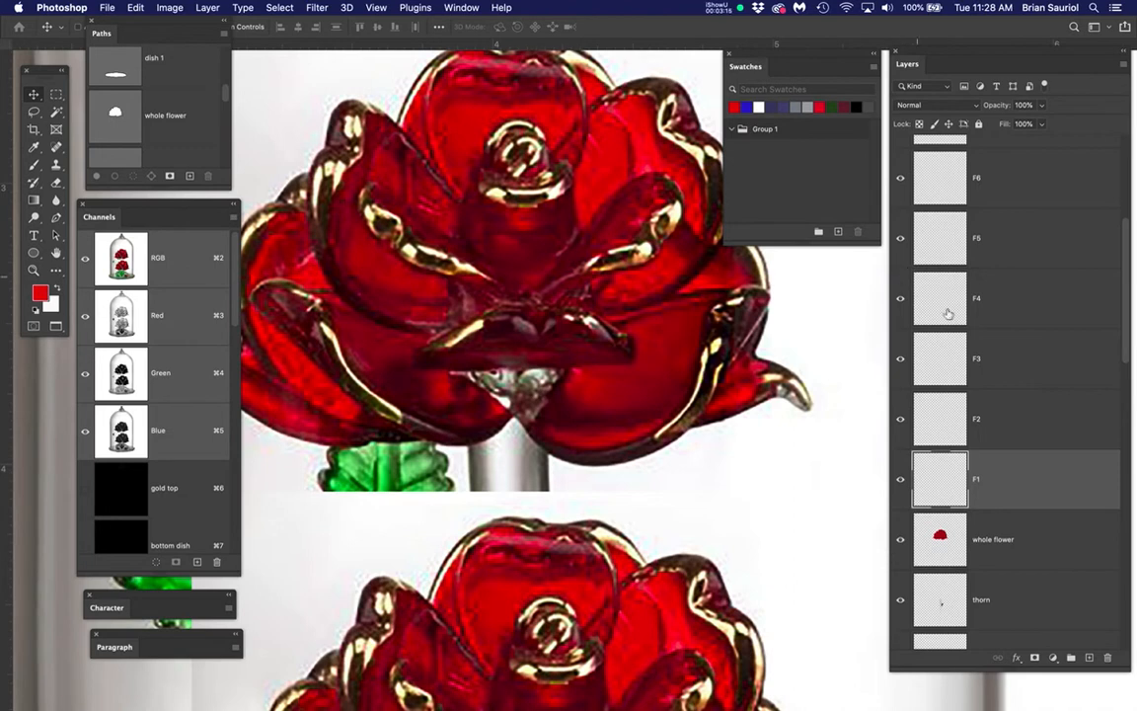
- Move the clicky copy layer down the stack to directly above F6 and hide it
scroll(947, 316, "up", 5)
left_click(1031, 370)
left_click_drag(1031, 360, 1012, 338)
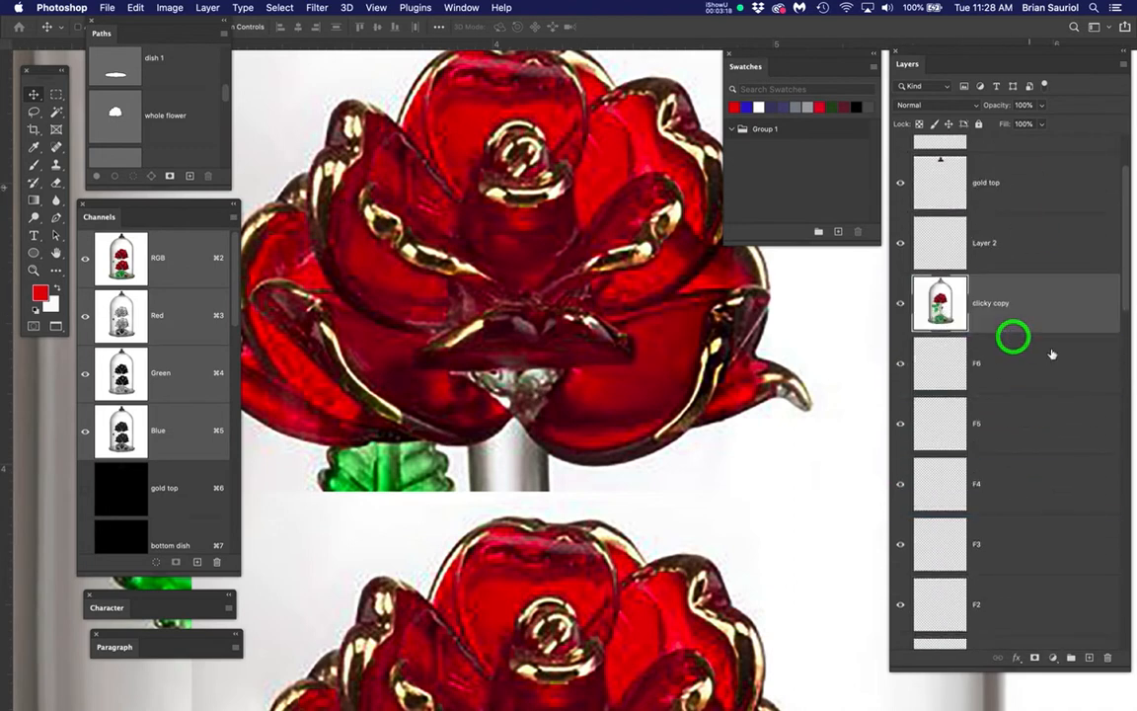
scroll(1052, 353, "down", 2)
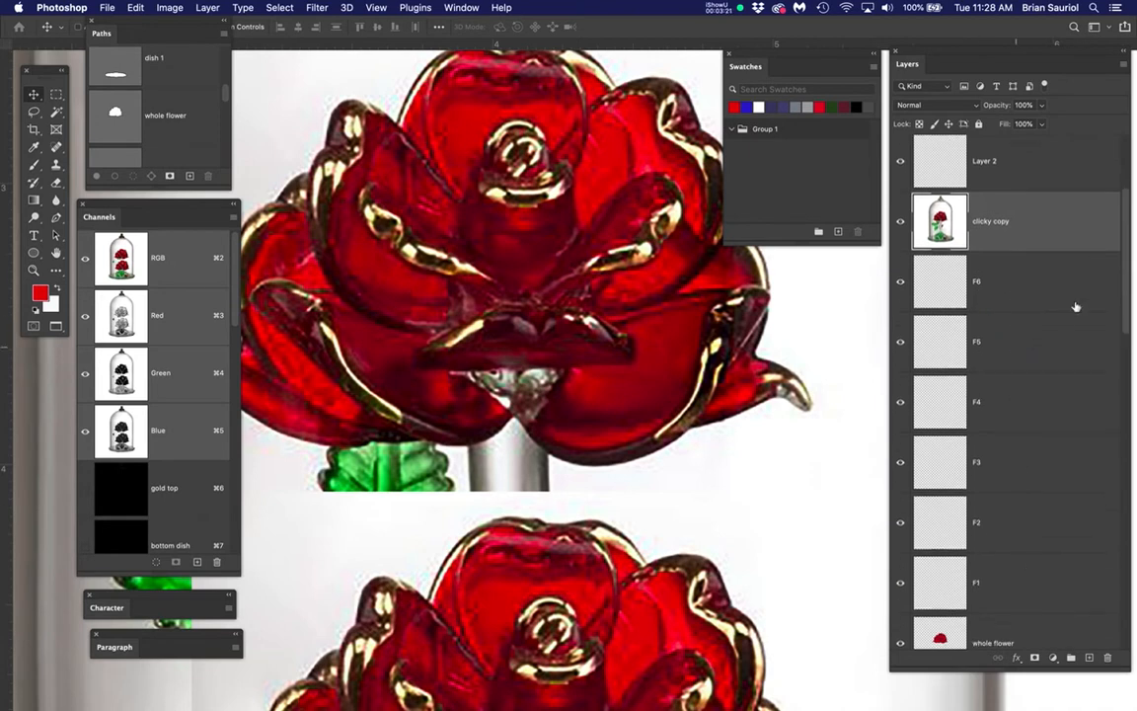
left_click(899, 222)
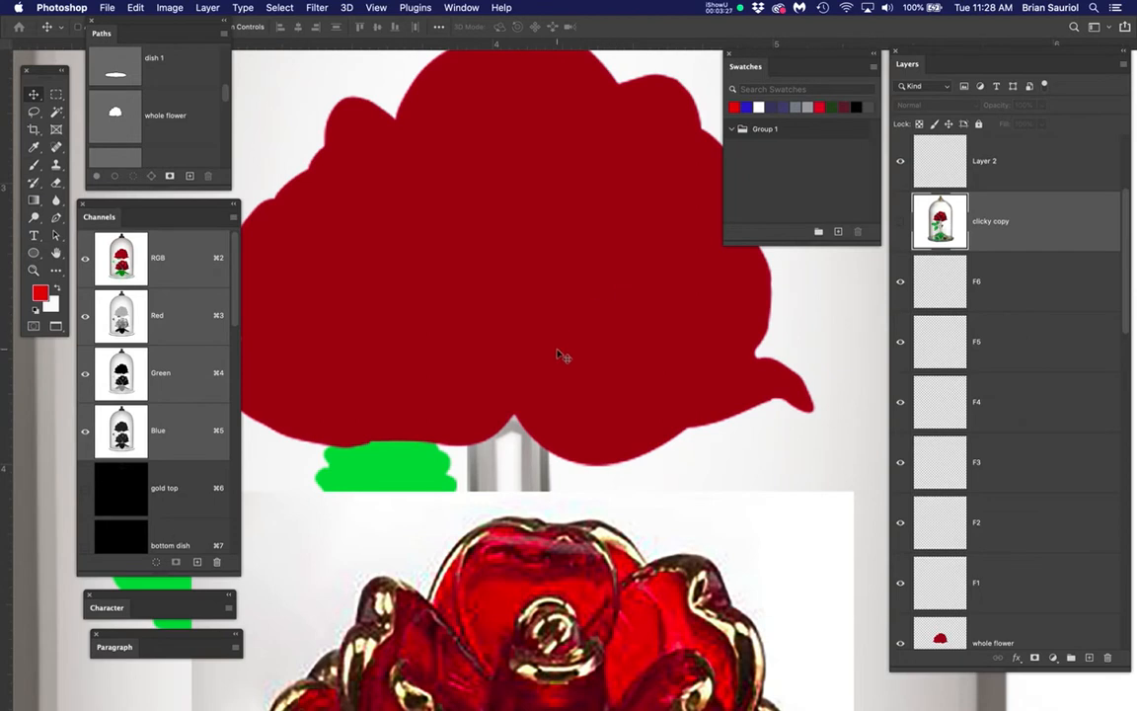
- Delete the Group 1 swatch group, leaving out any new group
key("b")
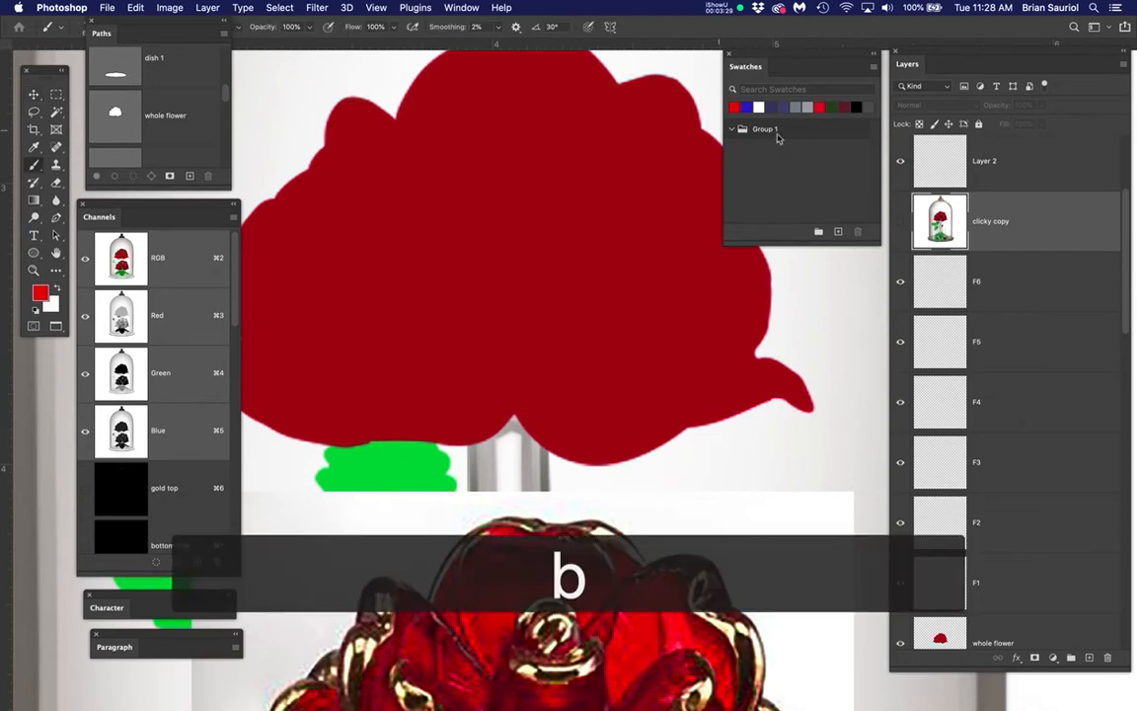
left_click_drag(746, 130, 857, 233)
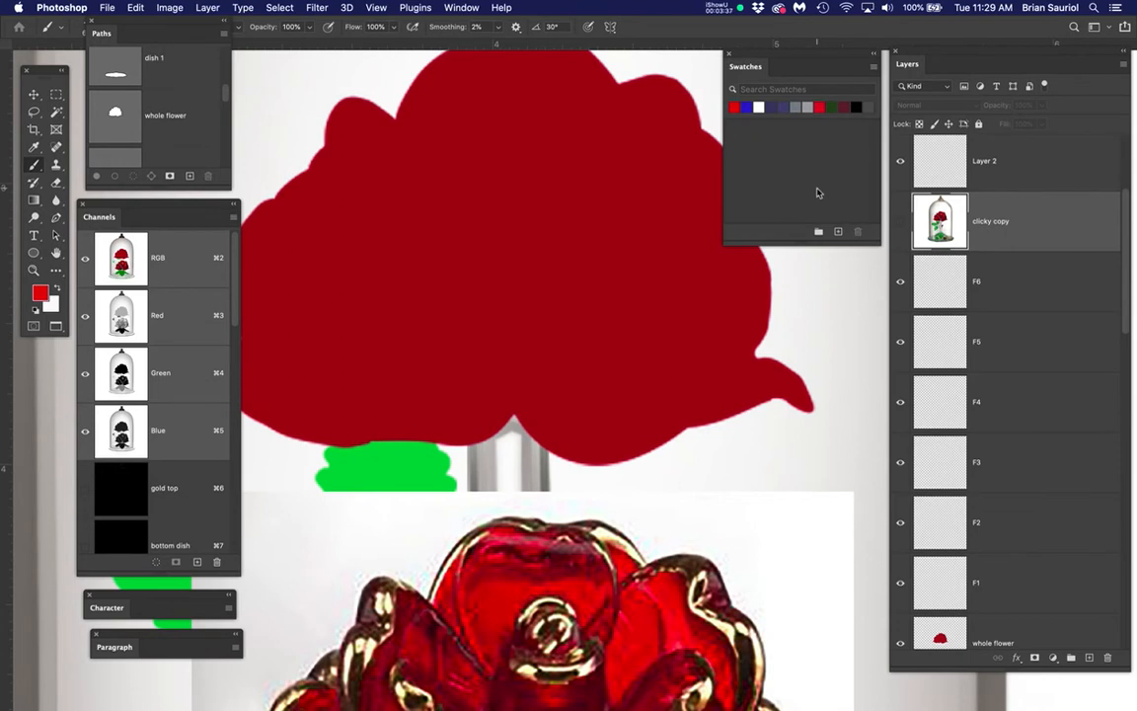
left_click(795, 168)
left_click(874, 68)
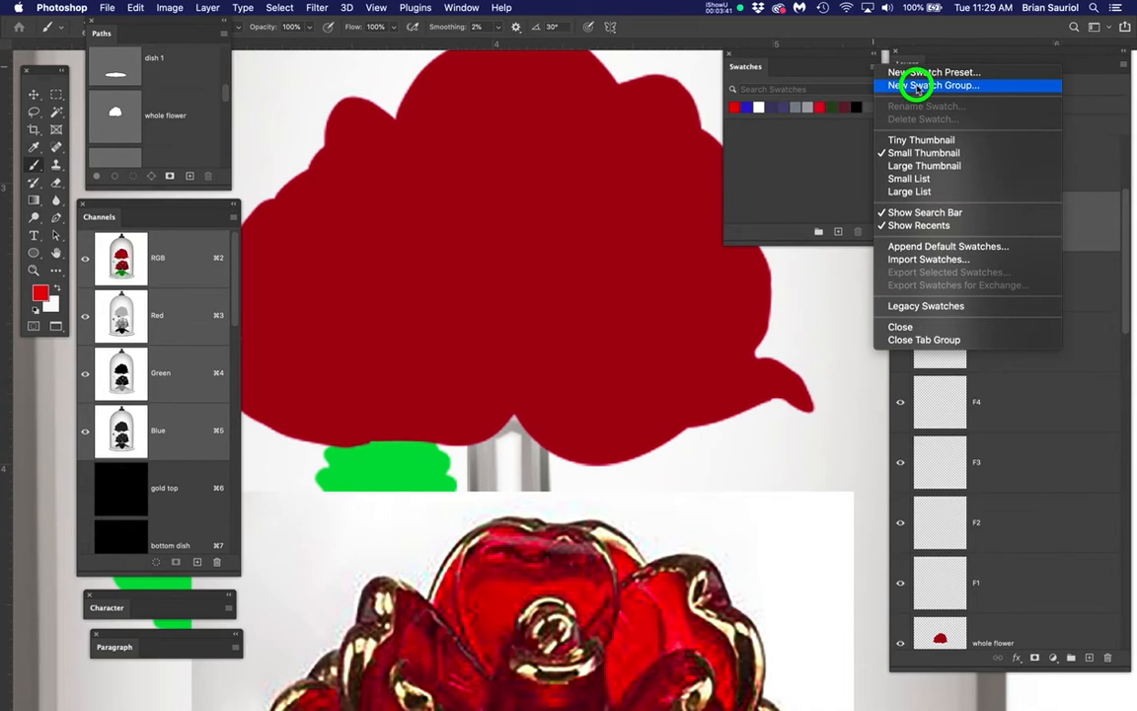
left_click_drag(917, 87, 797, 156)
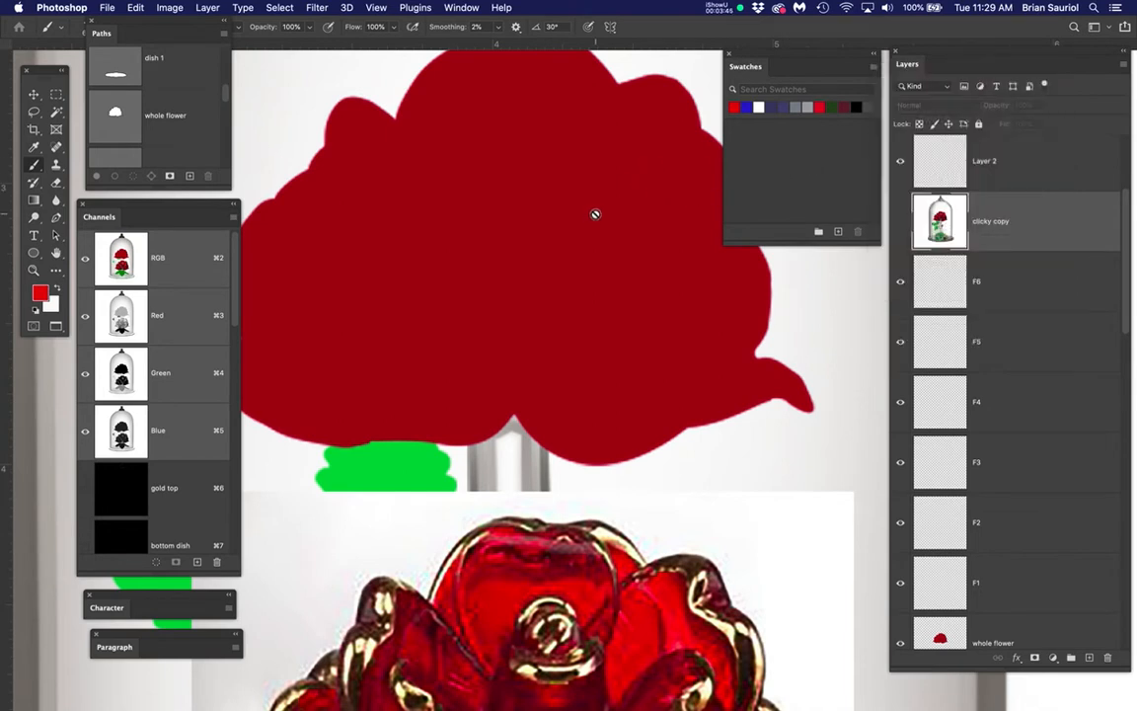
- Select the whole flower layer and sample its flat dark red as the foreground color
key("b")
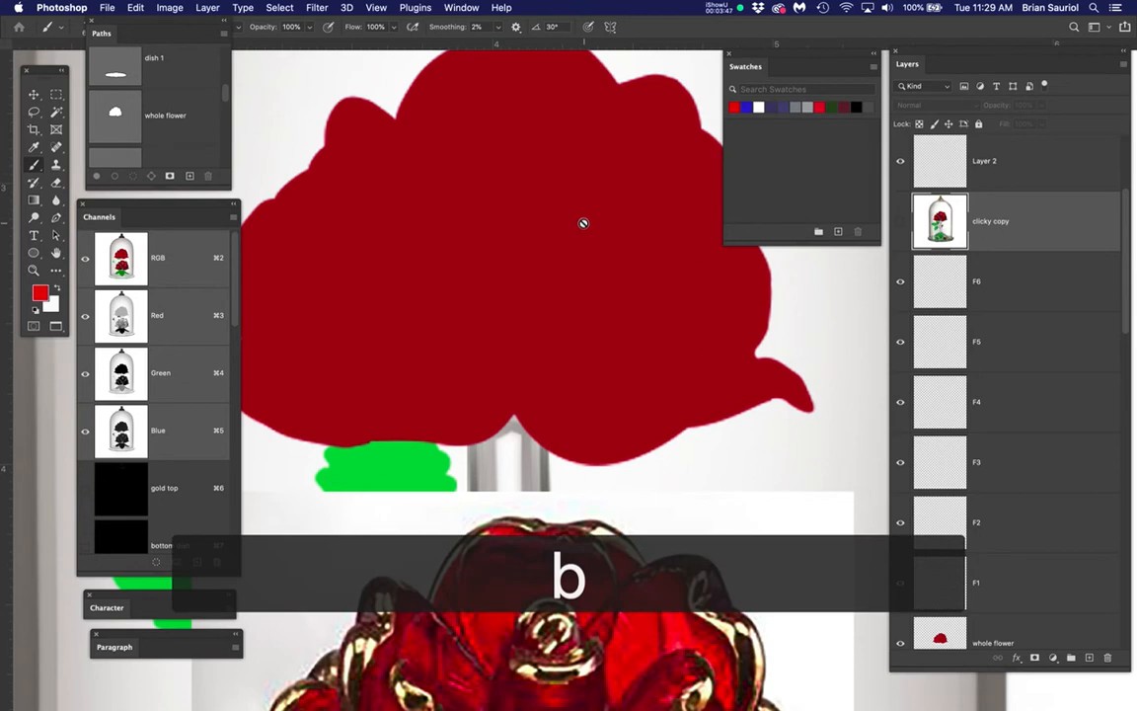
scroll(1017, 582, "down", 1)
left_click(1026, 580)
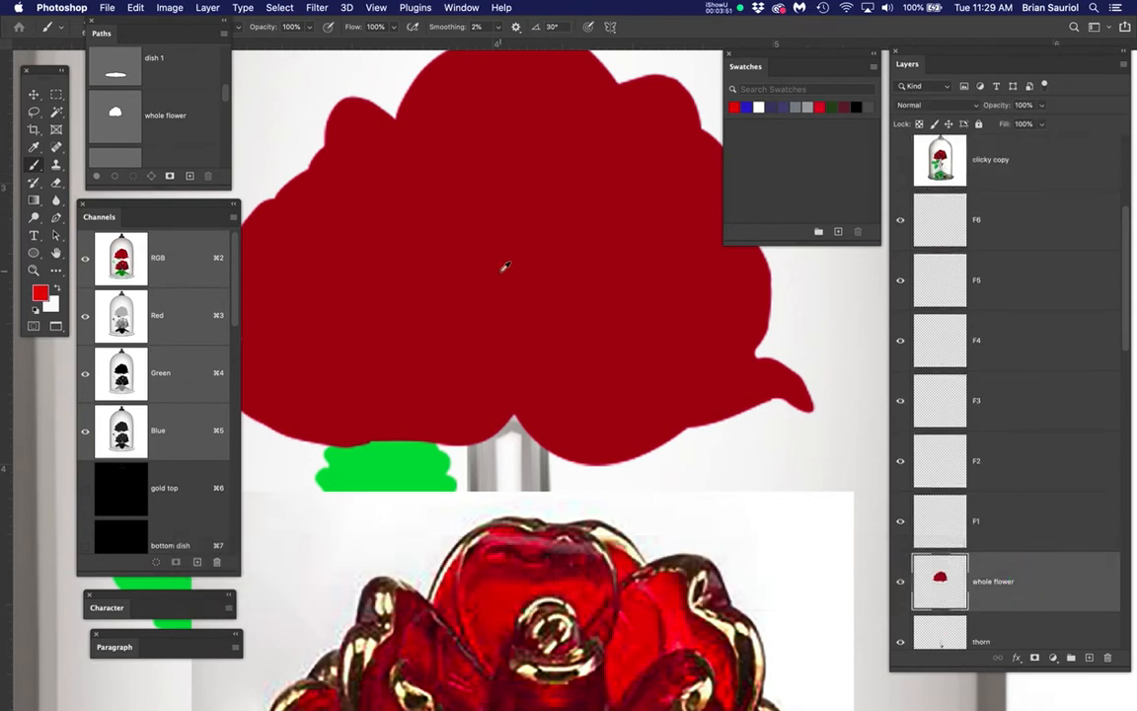
left_click(553, 251, "alt")
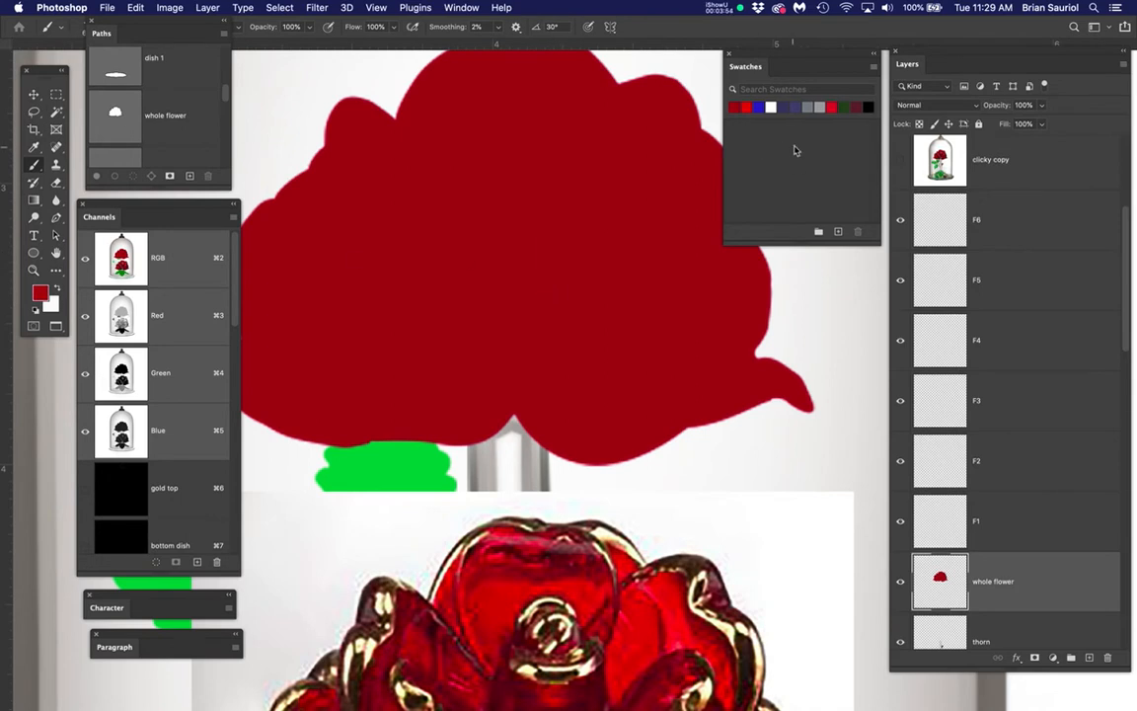
- Add the foreground dark red to the swatches under the name WholeFlower
left_click(757, 136)
left_click(39, 293)
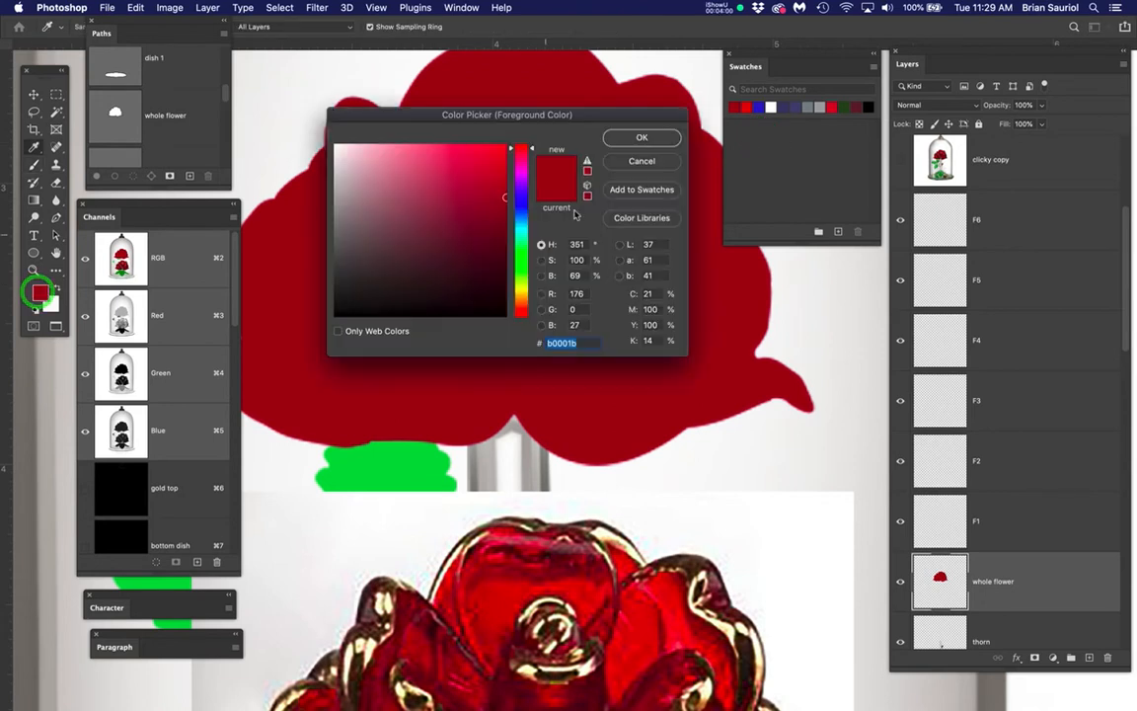
left_click(643, 193)
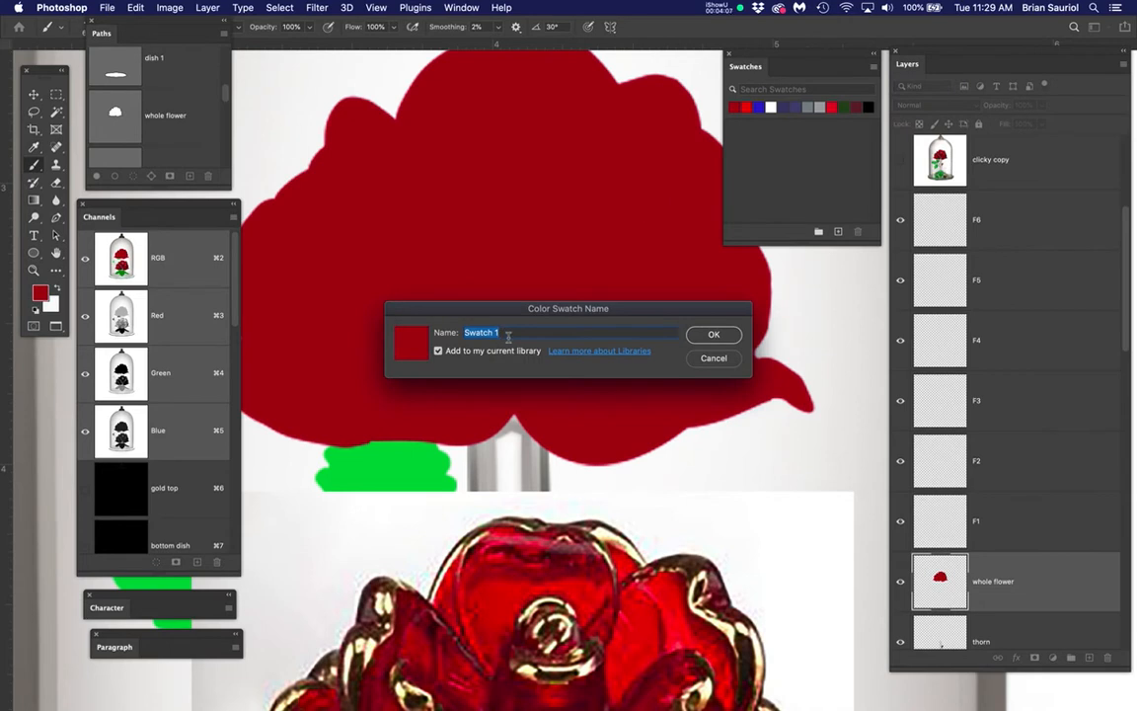
type("WholeFlower")
key("Return")
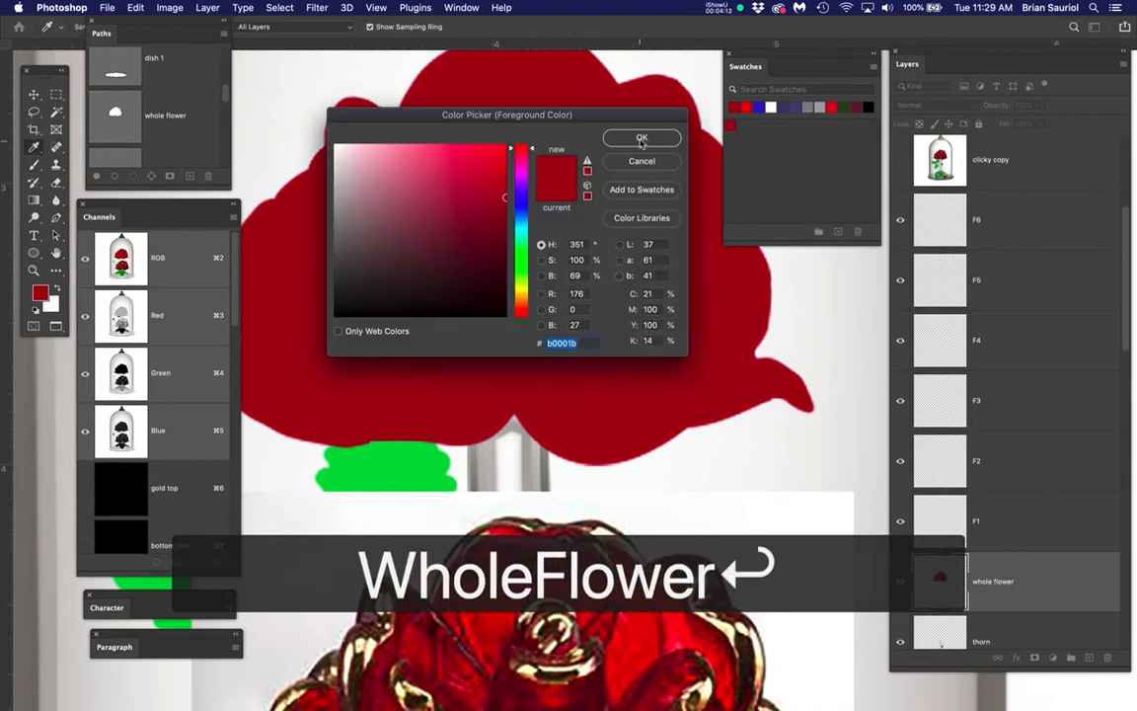
left_click(642, 138)
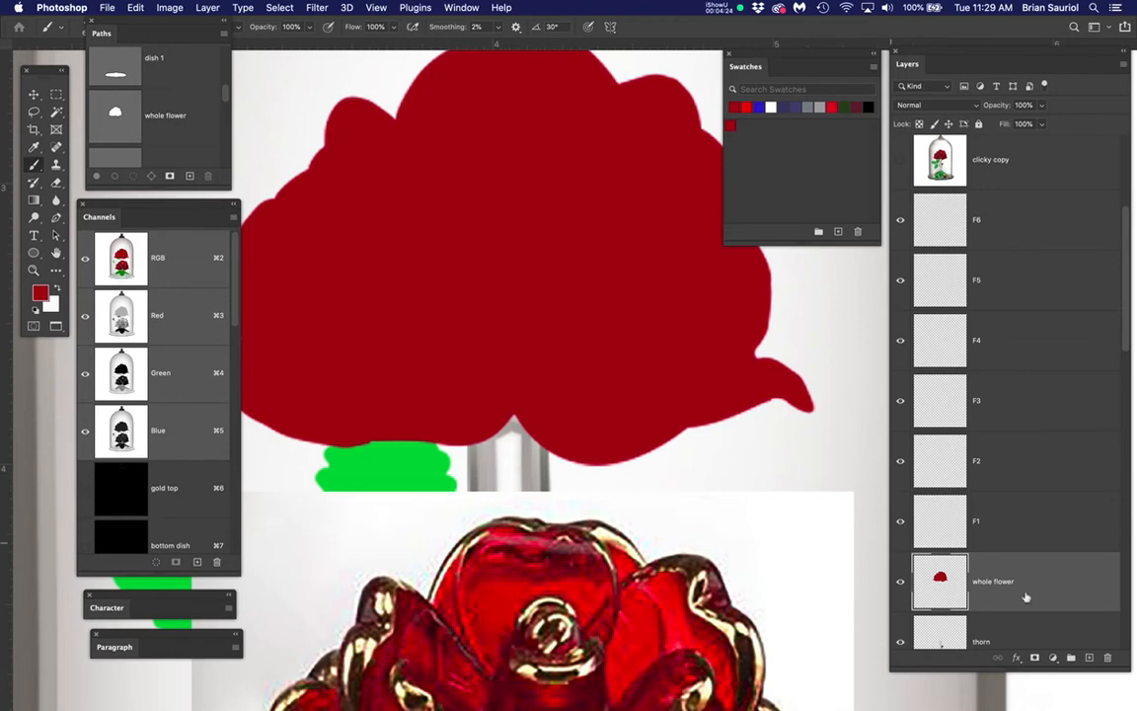
- Select and show the clicky copy layer, and load the whole flower path as a selection around the original rose
left_click(1033, 523)
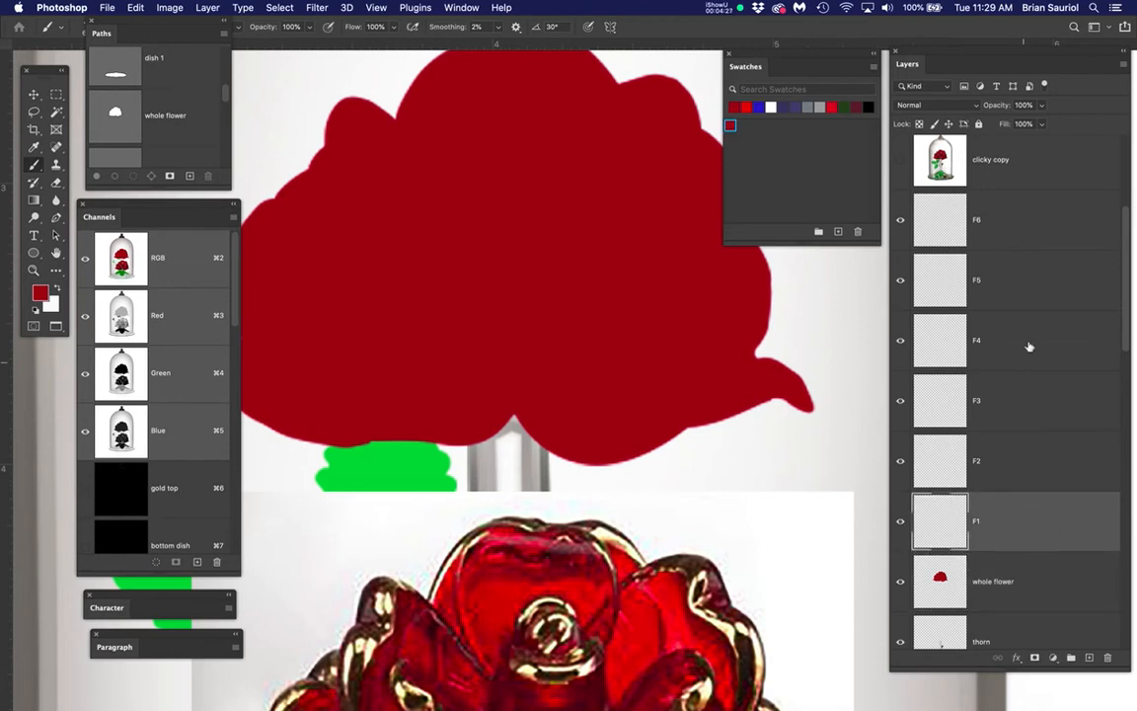
scroll(1025, 361, "up", 1)
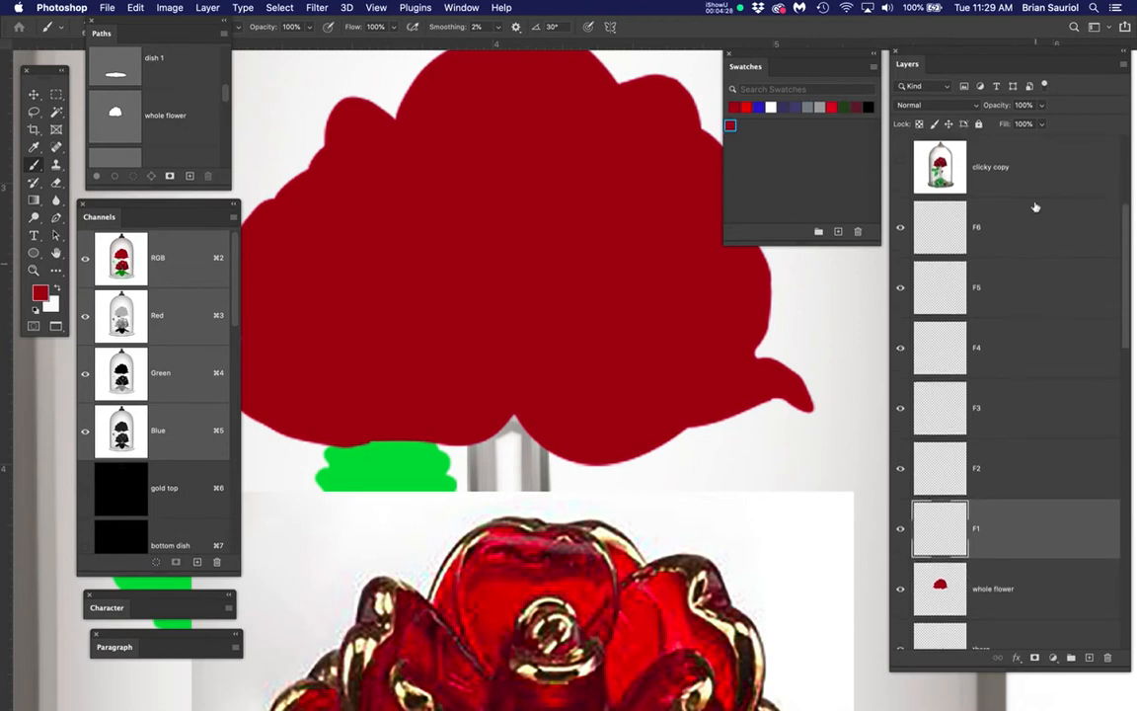
left_click(1007, 172)
left_click(901, 173)
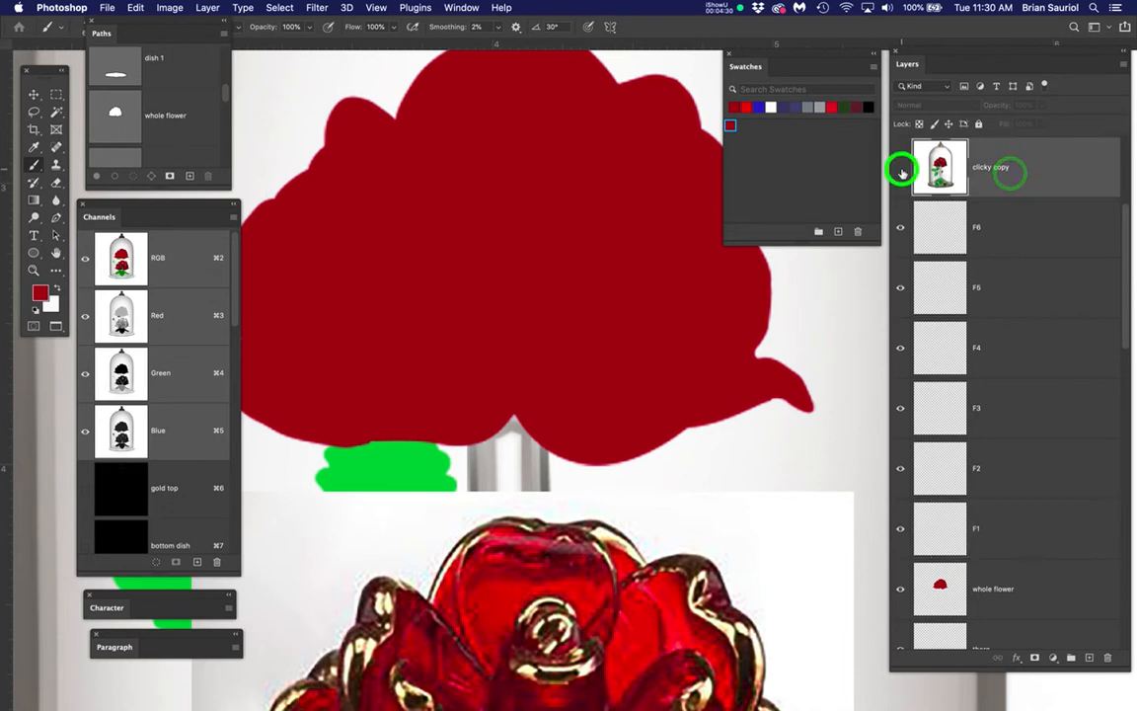
left_click(807, 61)
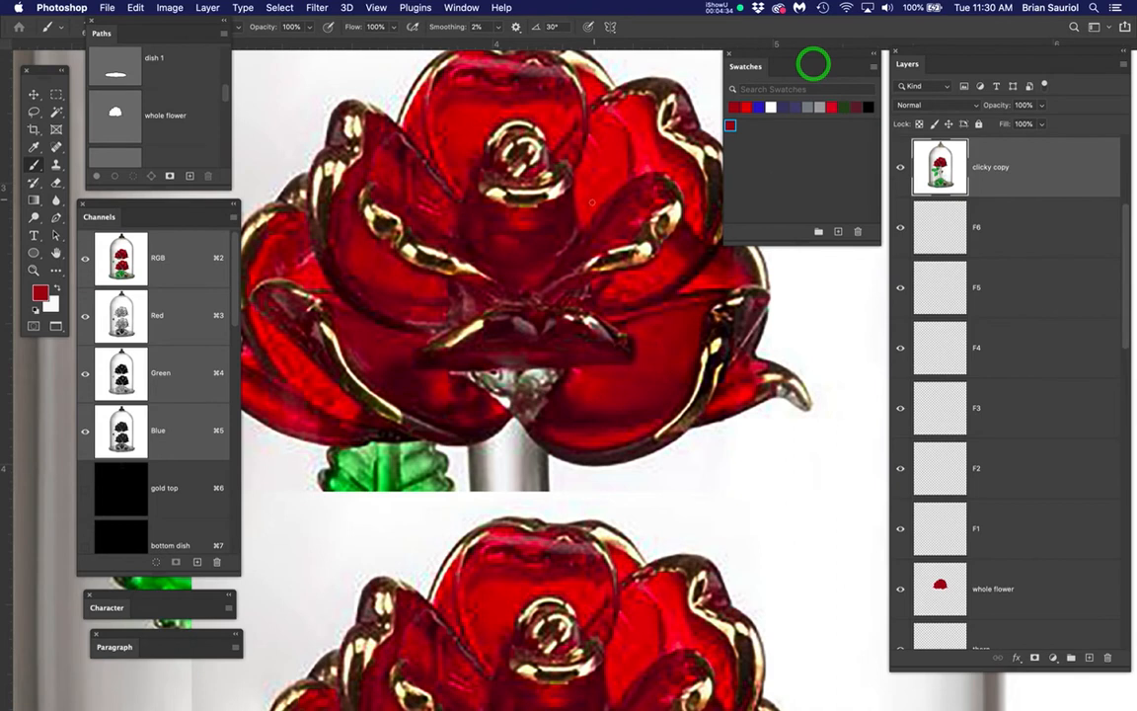
scroll(549, 289, "down", 3)
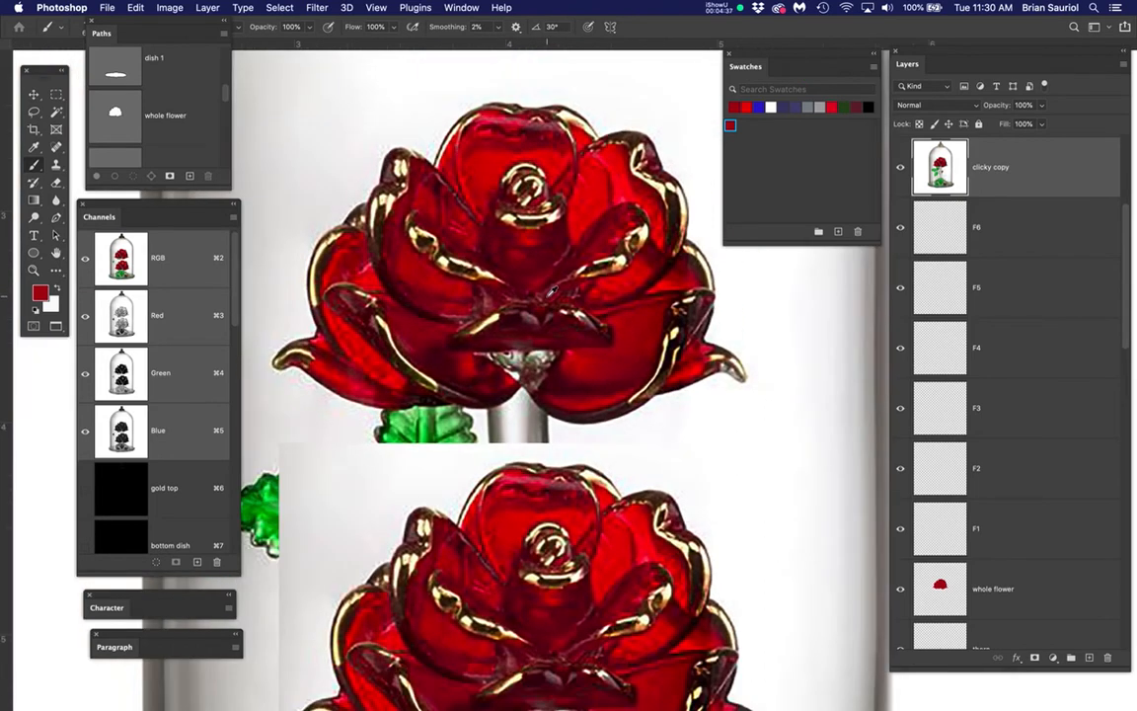
left_click_drag(573, 333, 567, 294)
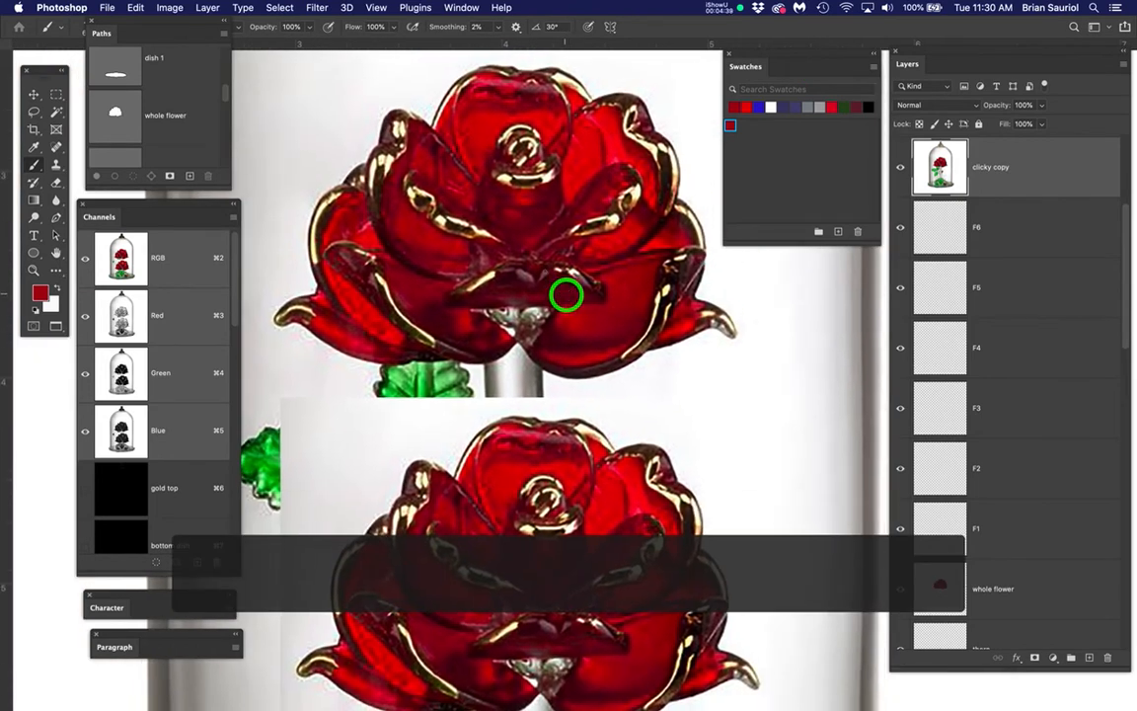
left_click(115, 116, "super")
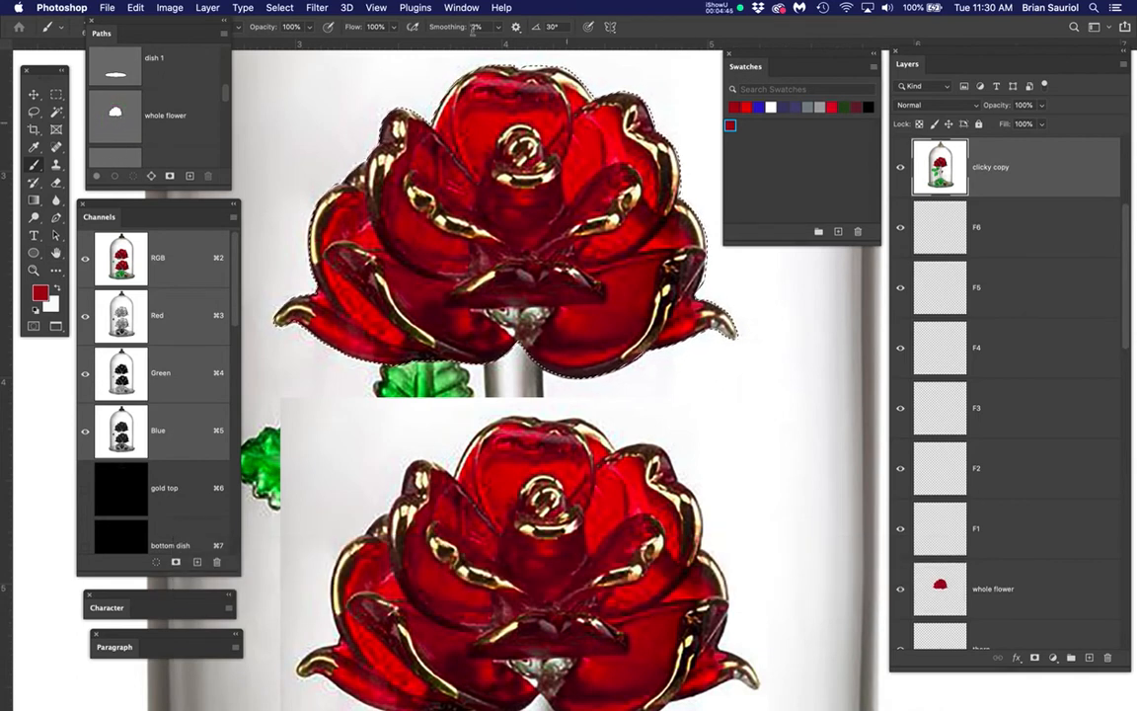
- Narrow the selection with Color Range by sampling the bright red of the rose's upper petals at a fuzziness of 90
left_click_drag(280, 8, 300, 143)
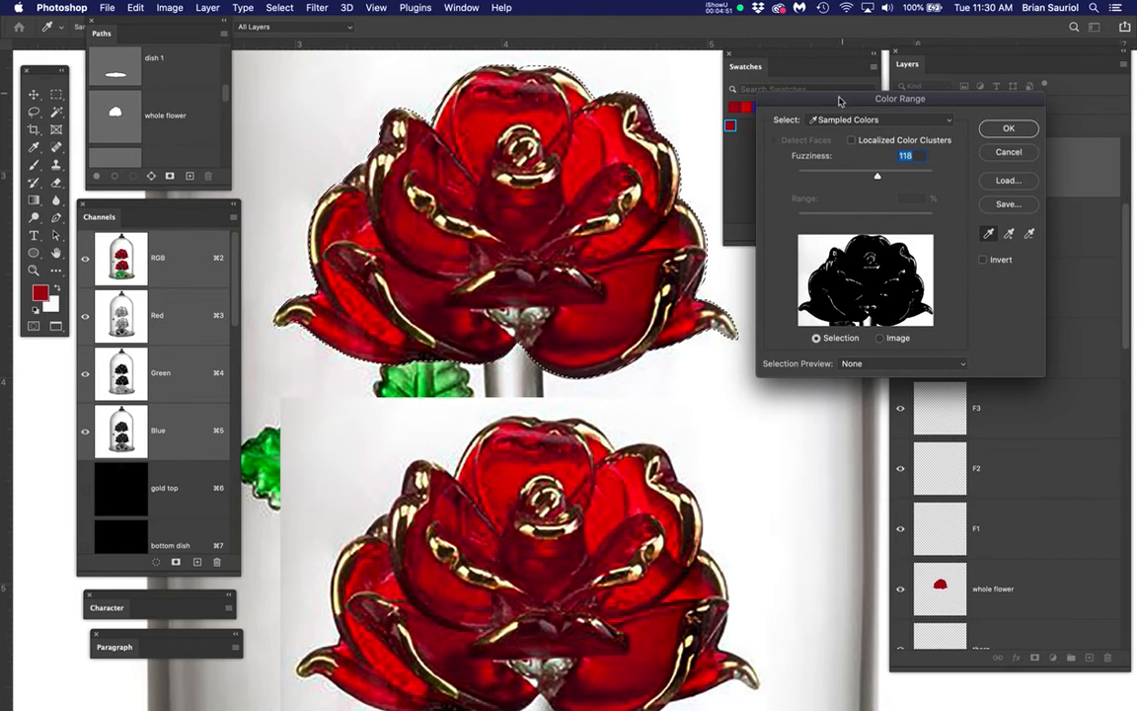
left_click_drag(836, 102, 817, 196)
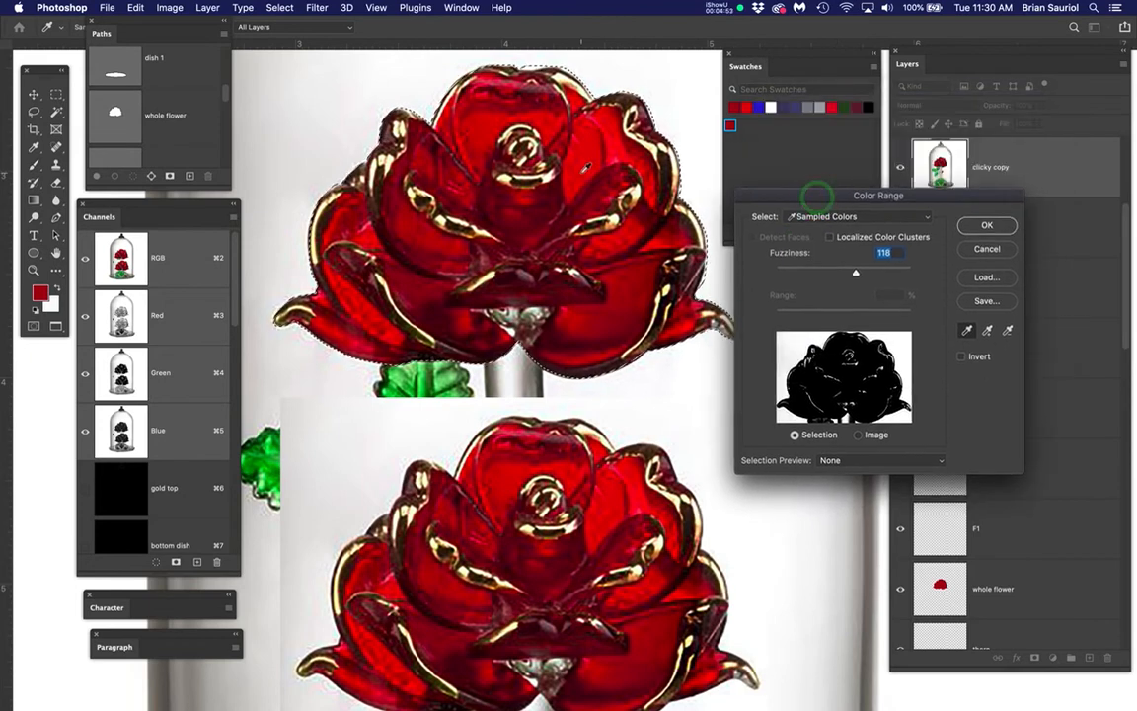
left_click(585, 173)
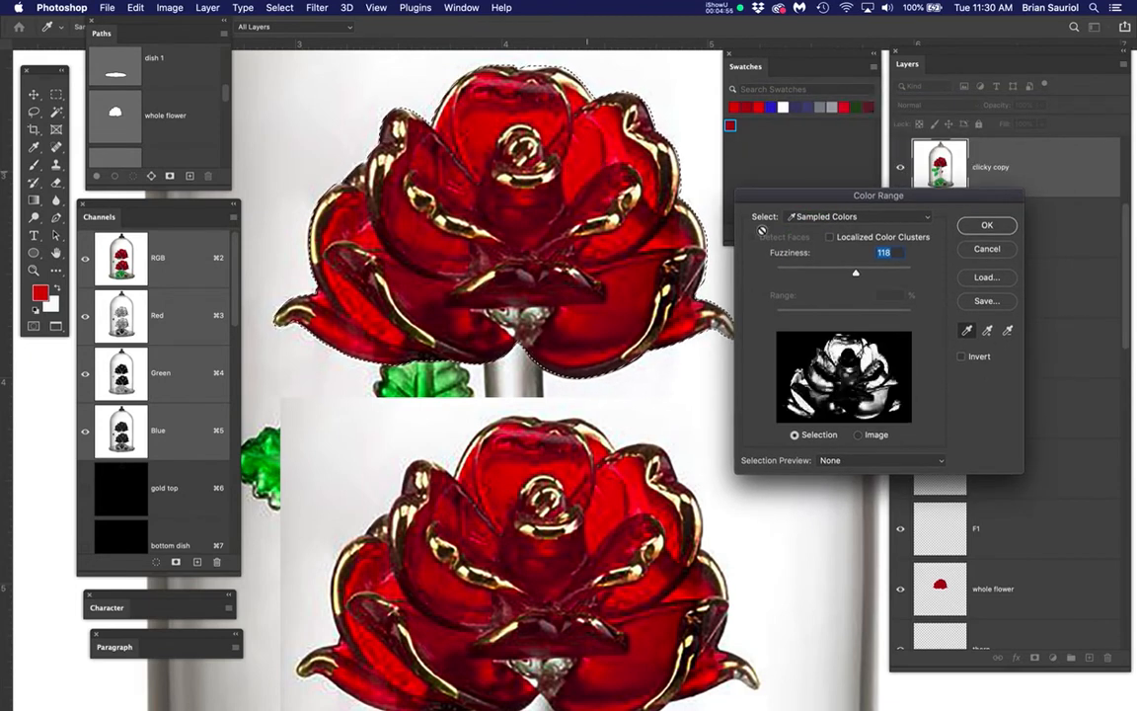
left_click_drag(854, 274, 836, 274)
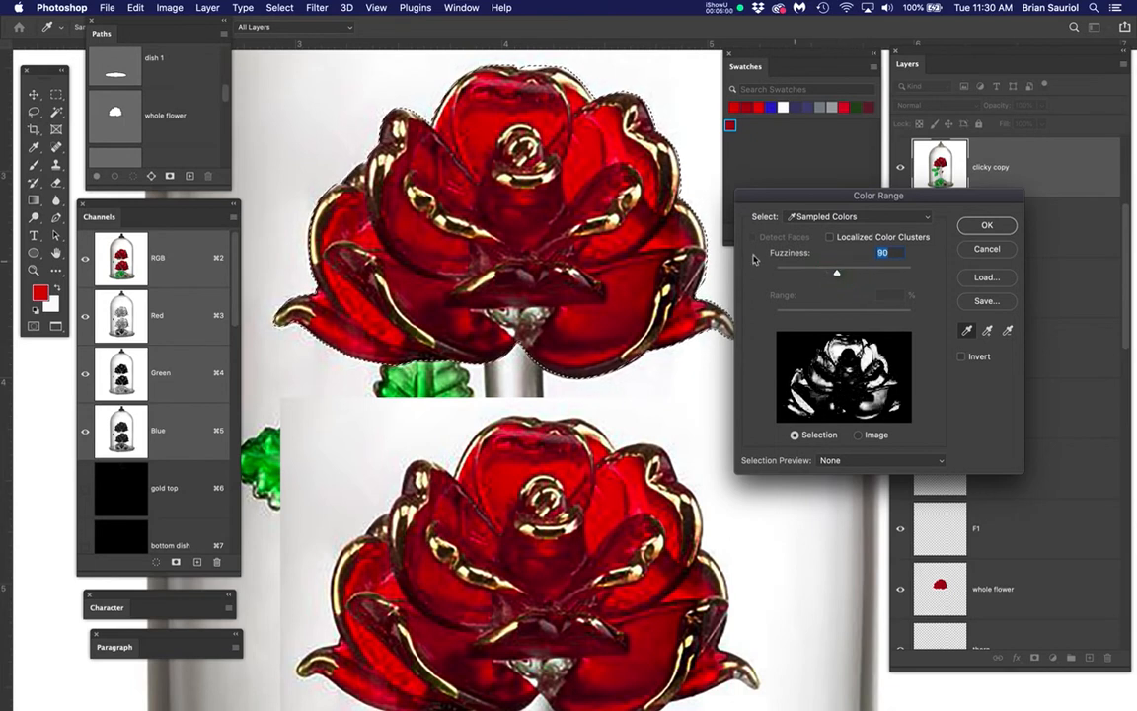
left_click(988, 226)
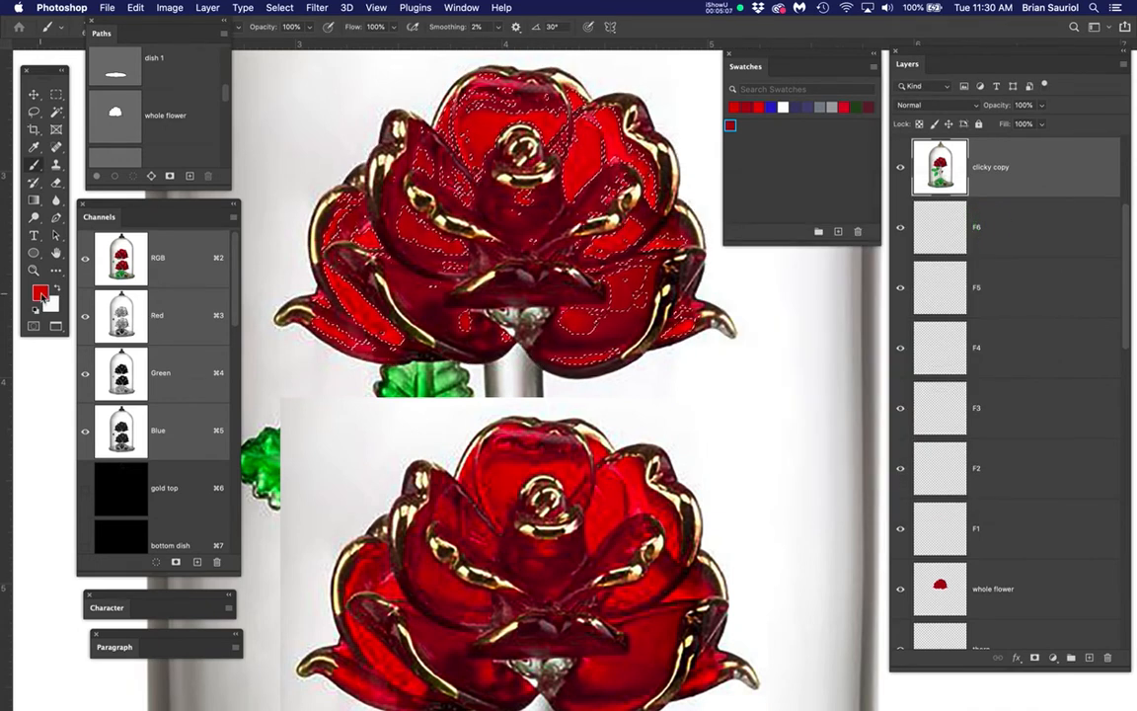
- Add the bright red foreground color to the swatches under the name F1
left_click(39, 294)
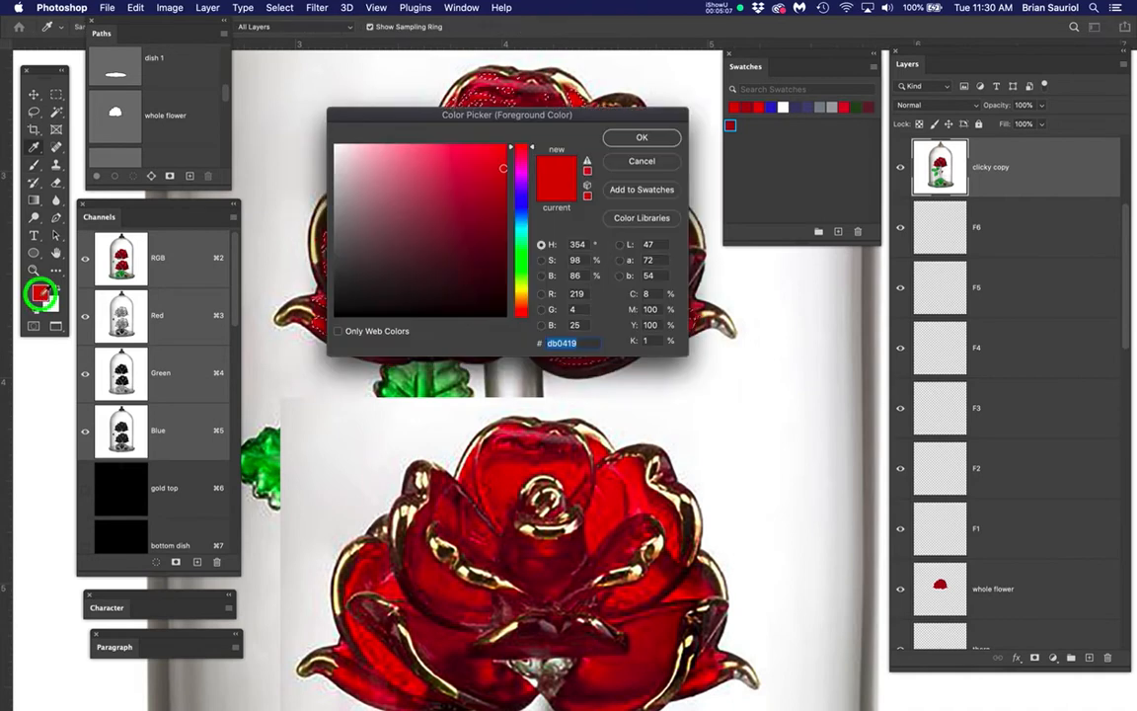
left_click(641, 189)
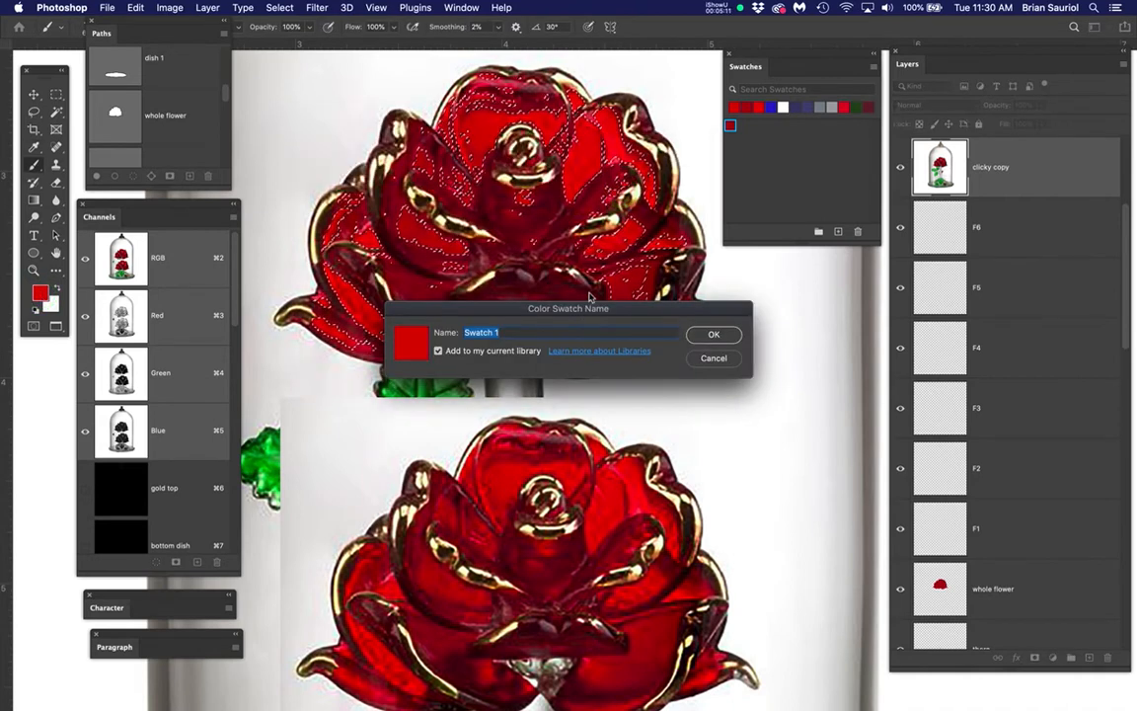
type("F1")
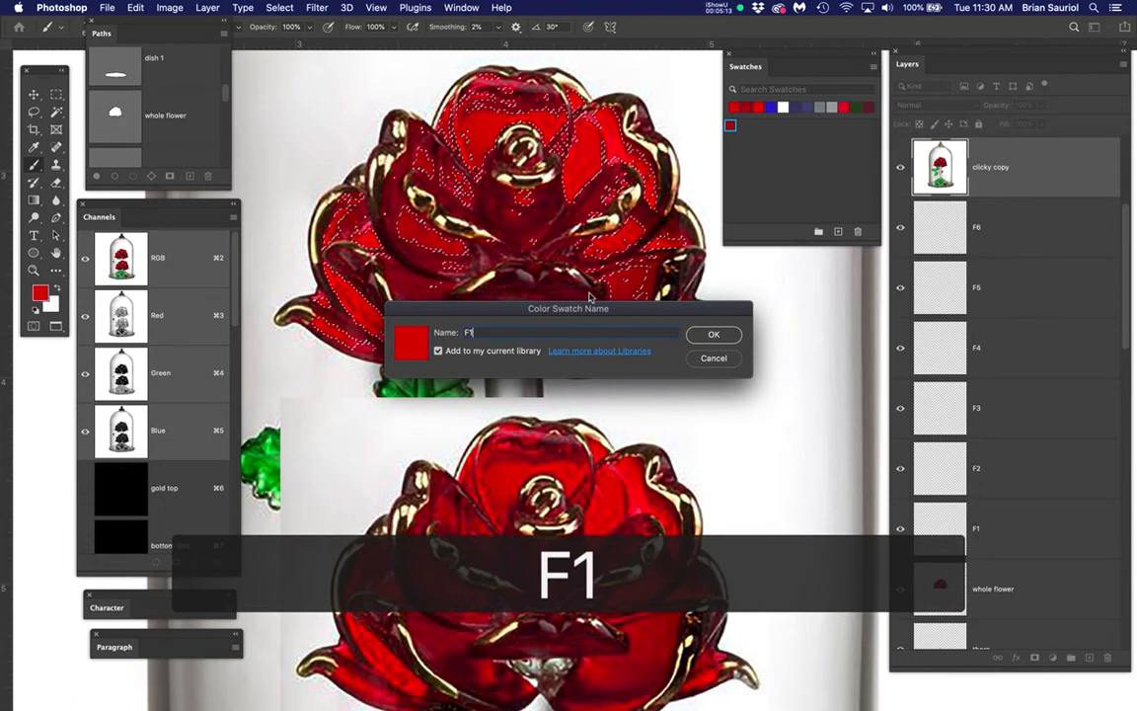
key("Return")
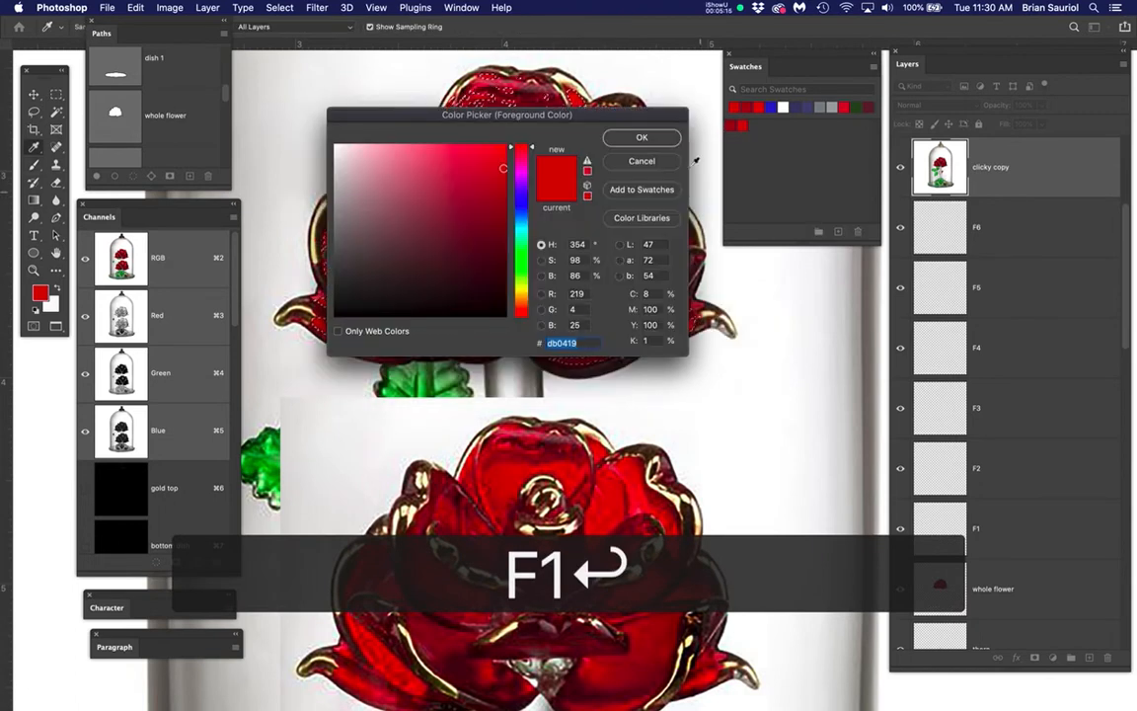
left_click(641, 139)
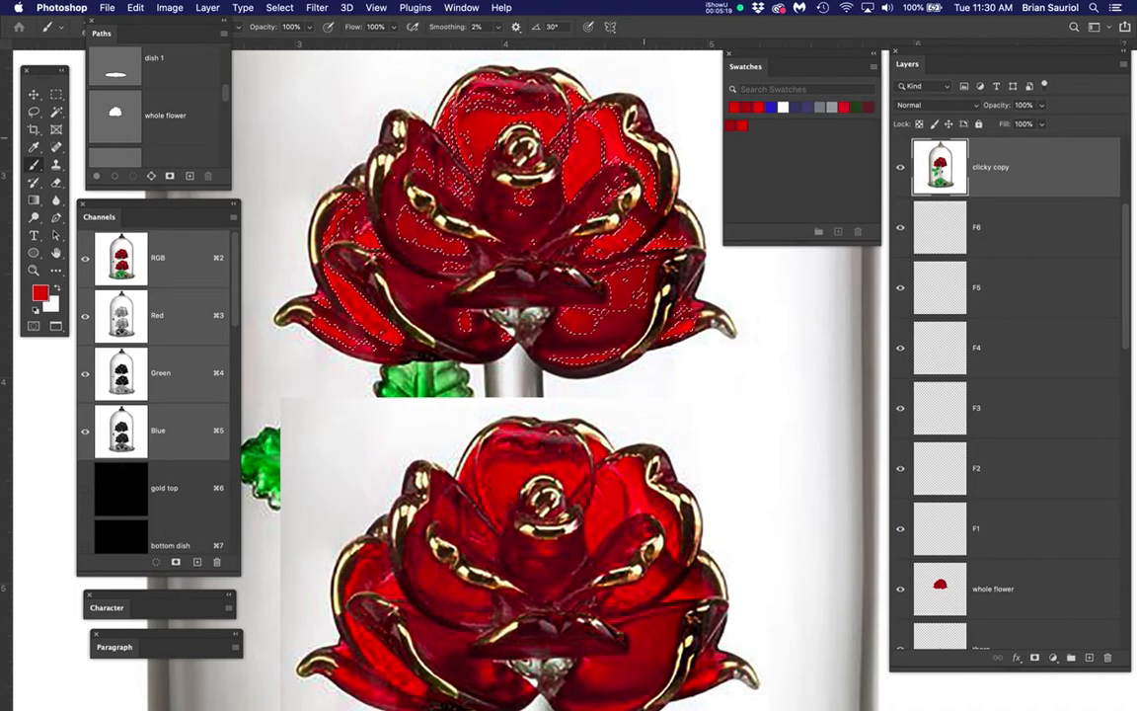
- Save the bright red selection as a new channel named Fi
left_click(318, 8)
left_click(282, 8)
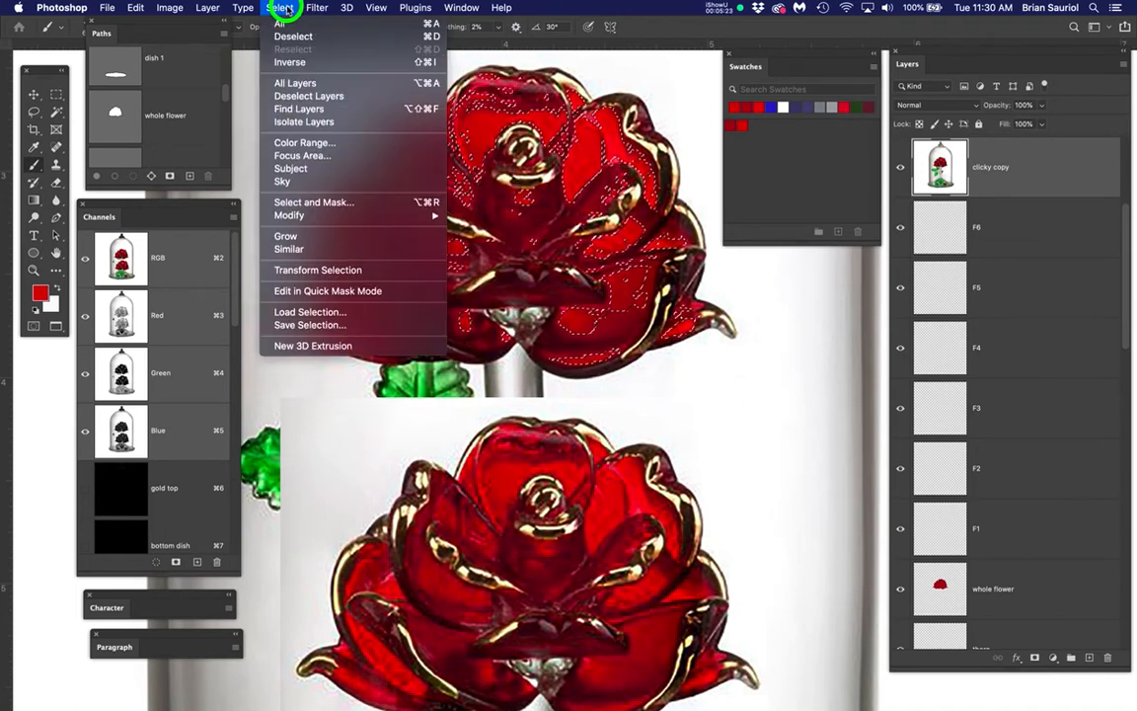
left_click(325, 326)
type("Fi")
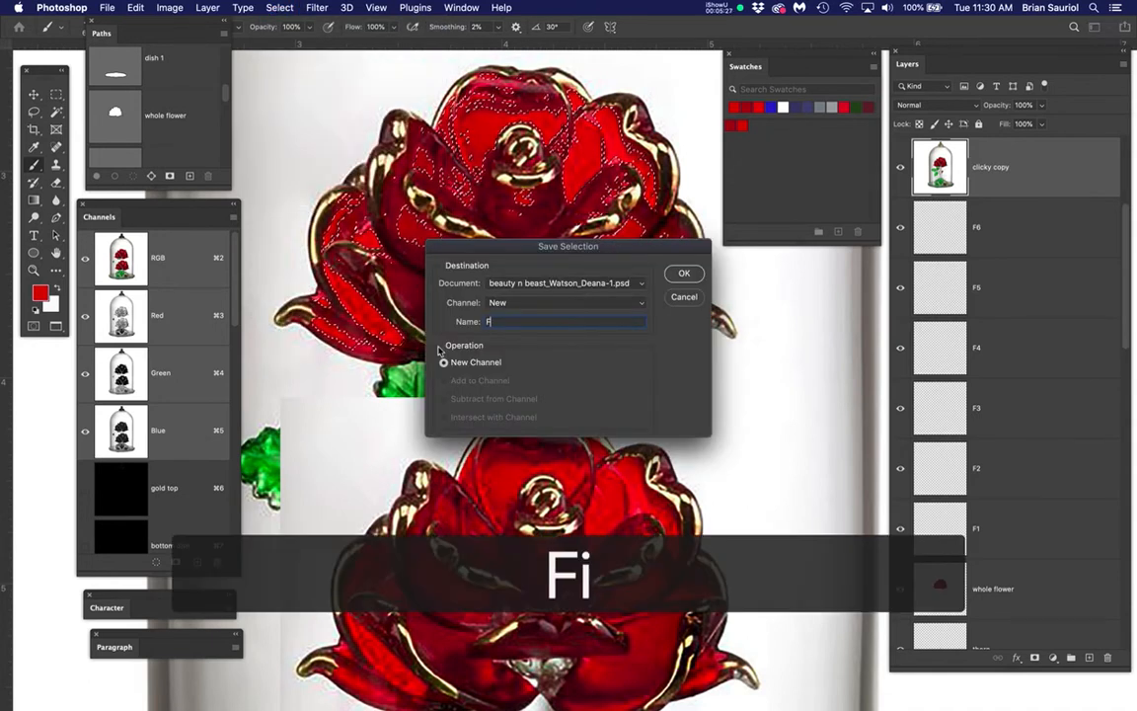
left_click(693, 278)
left_click_drag(234, 291, 267, 529)
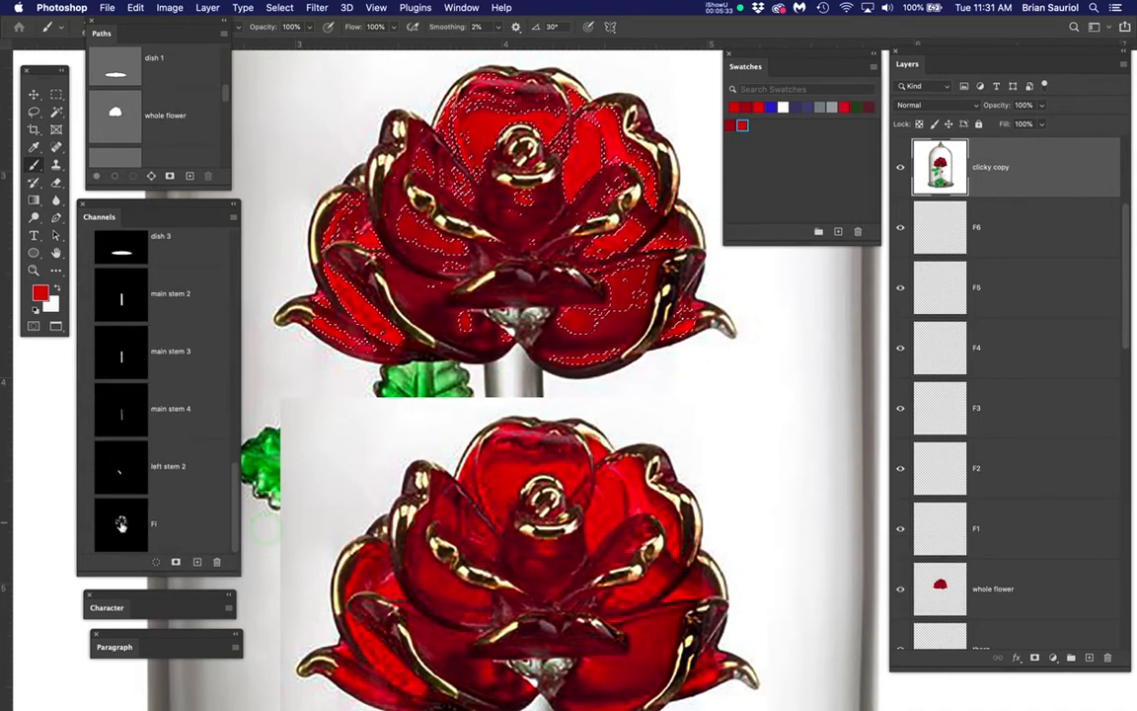
- Hide the clicky copy layer and the selection outline, and fill the selection on layer F1 with the bright red foreground color
left_click(1076, 536)
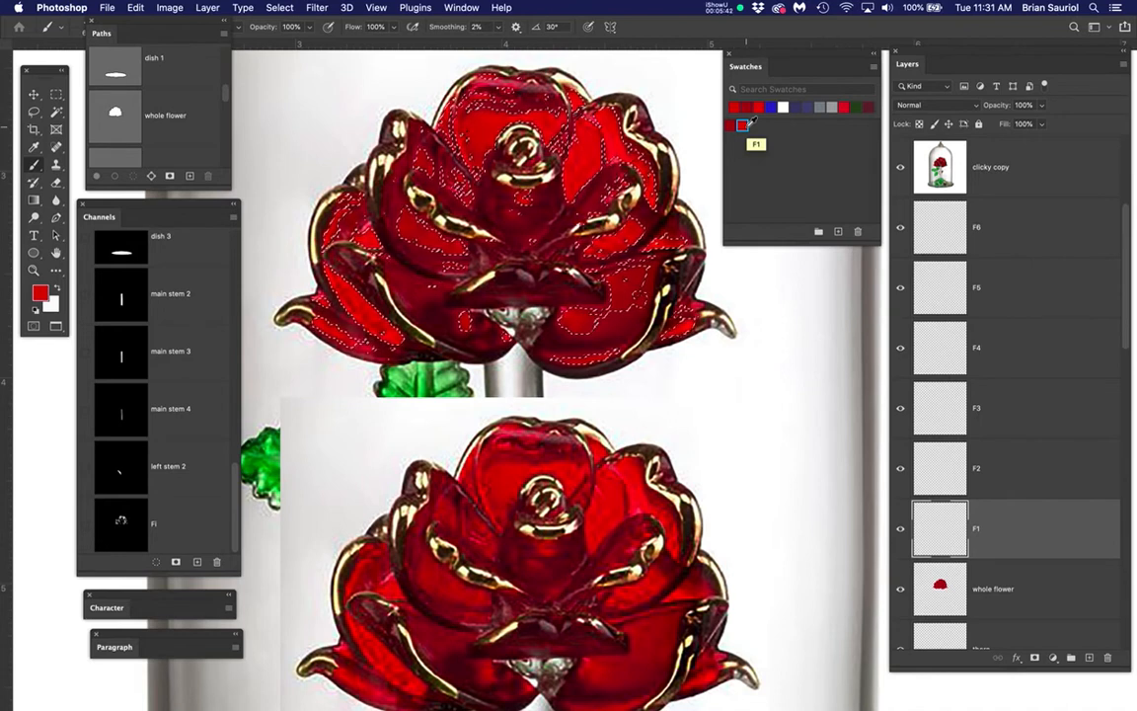
left_click(900, 169)
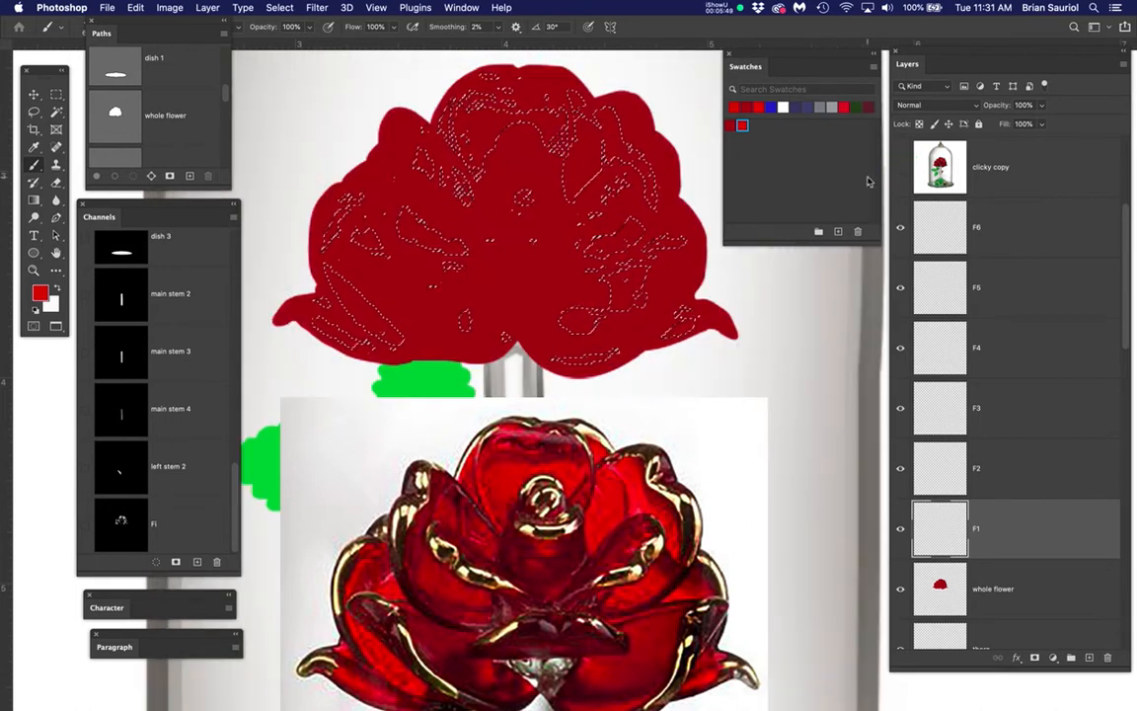
key("super+h")
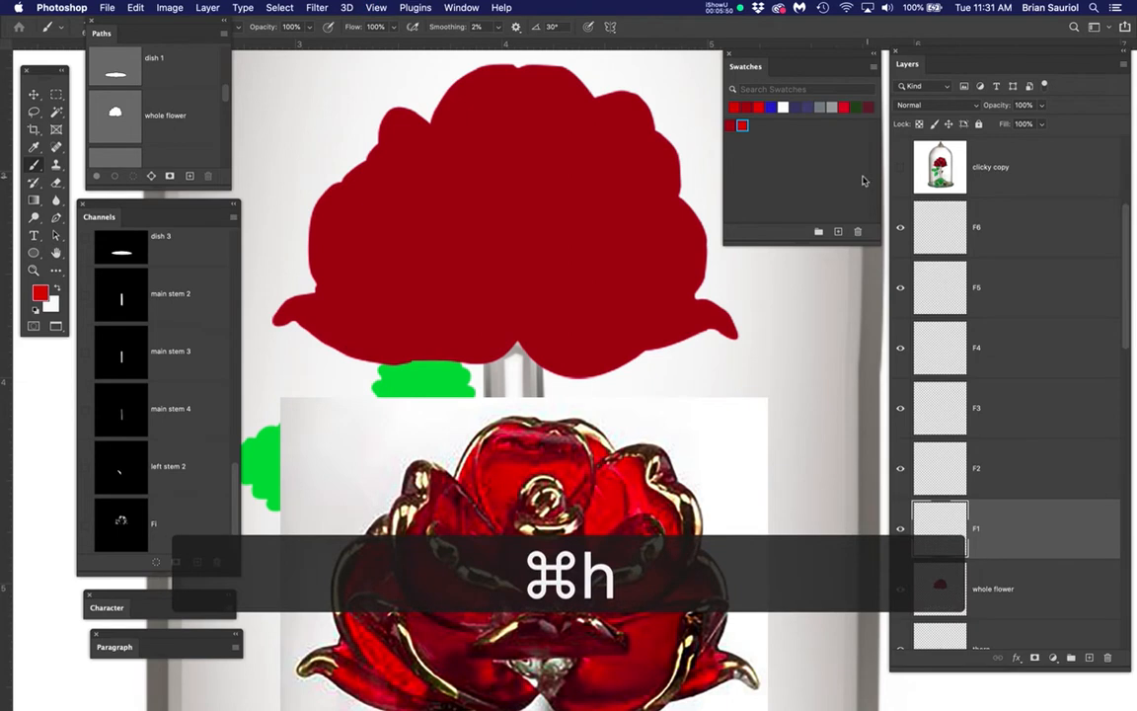
left_click(1060, 526)
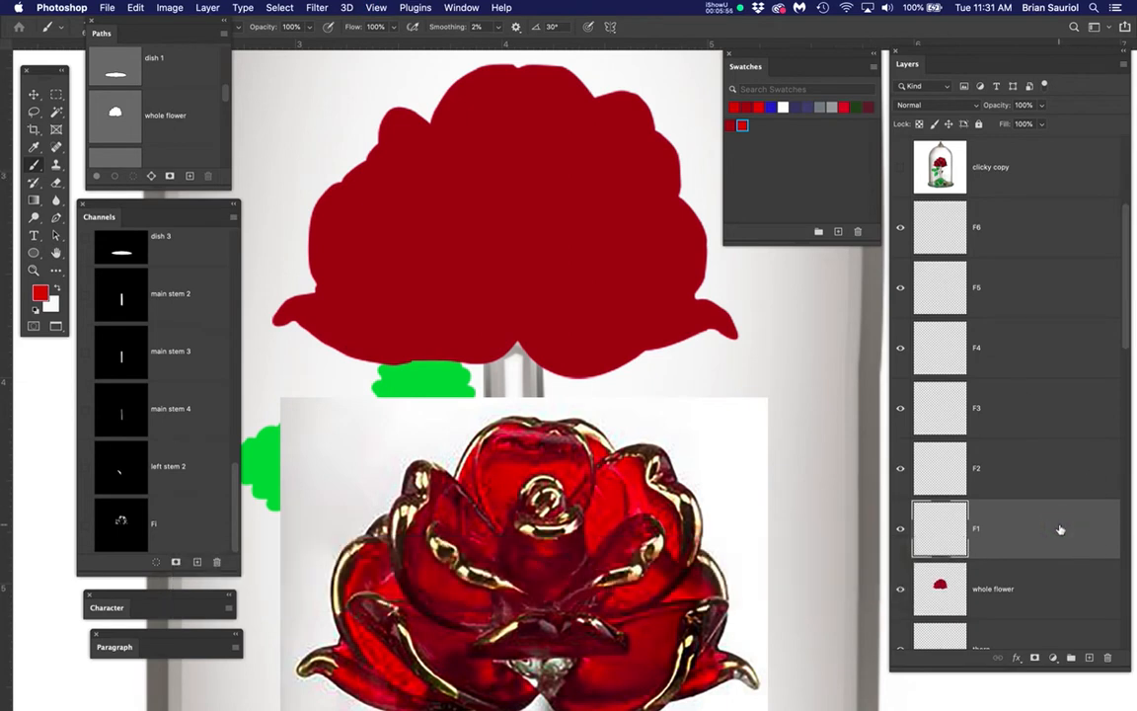
key("alt+BackSpace")
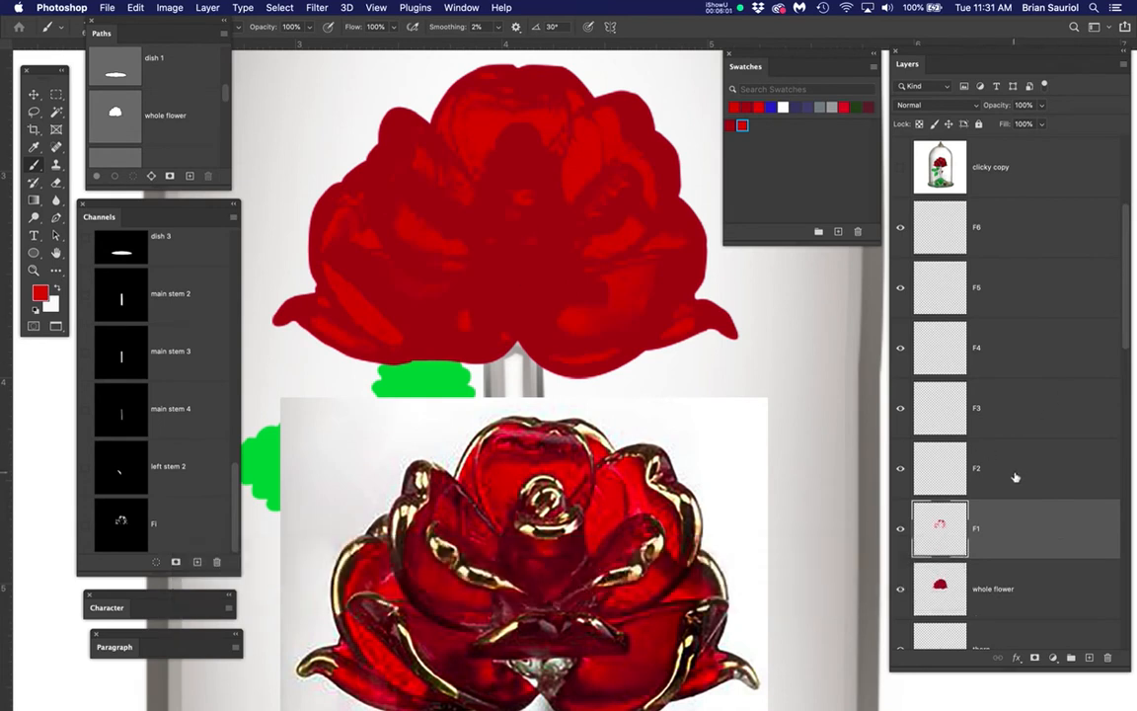
- Select and show the clicky copy layer again, and load the whole flower path as a selection
left_click(1055, 166)
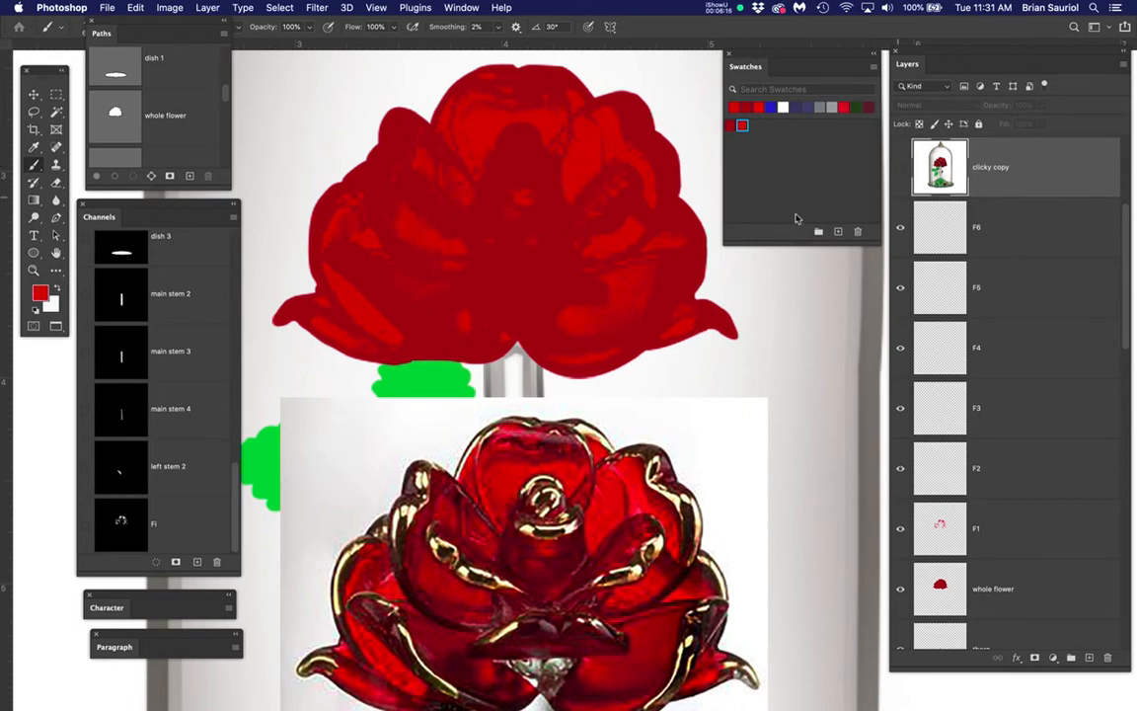
left_click(115, 124, "super")
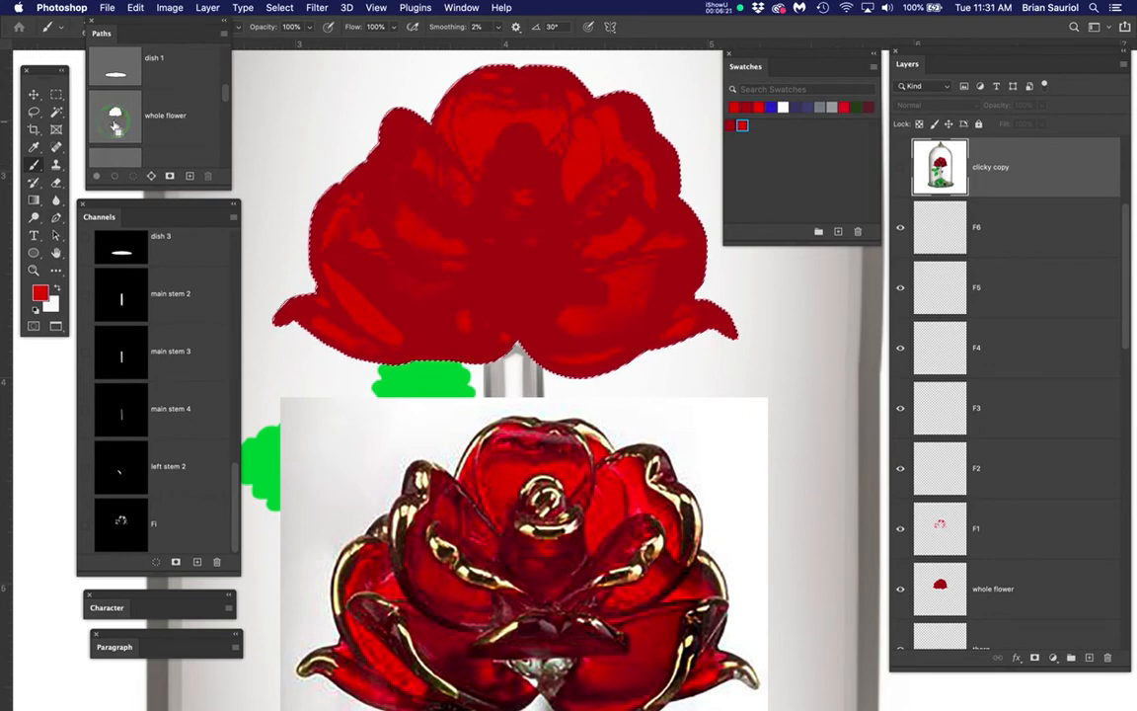
left_click(900, 170)
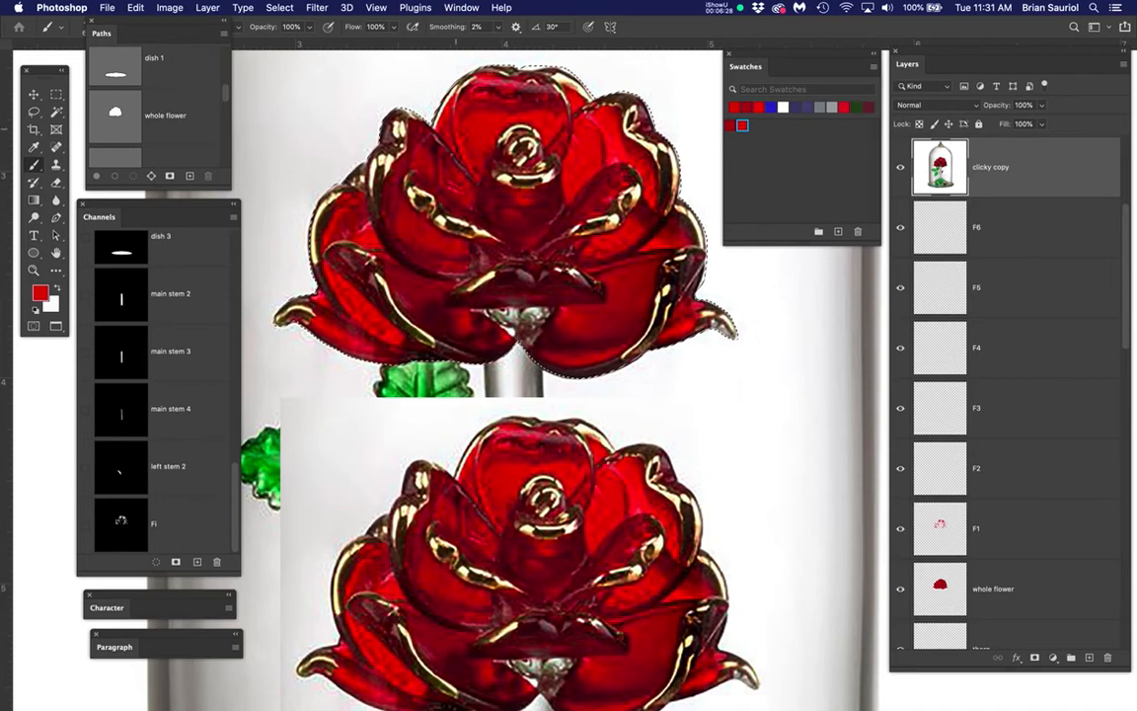
- Narrow the selection with Color Range by sampling the dark red of the rose's lower petal at a fuzziness of 90
left_click(317, 7)
left_click(279, 7)
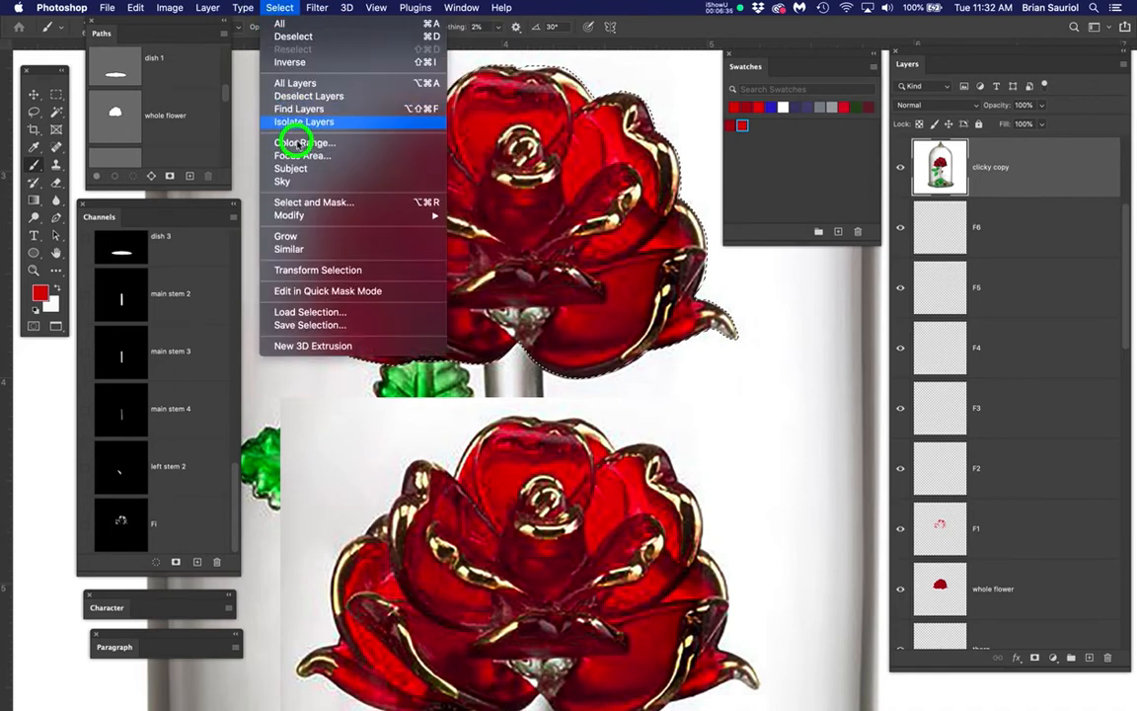
left_click(297, 143)
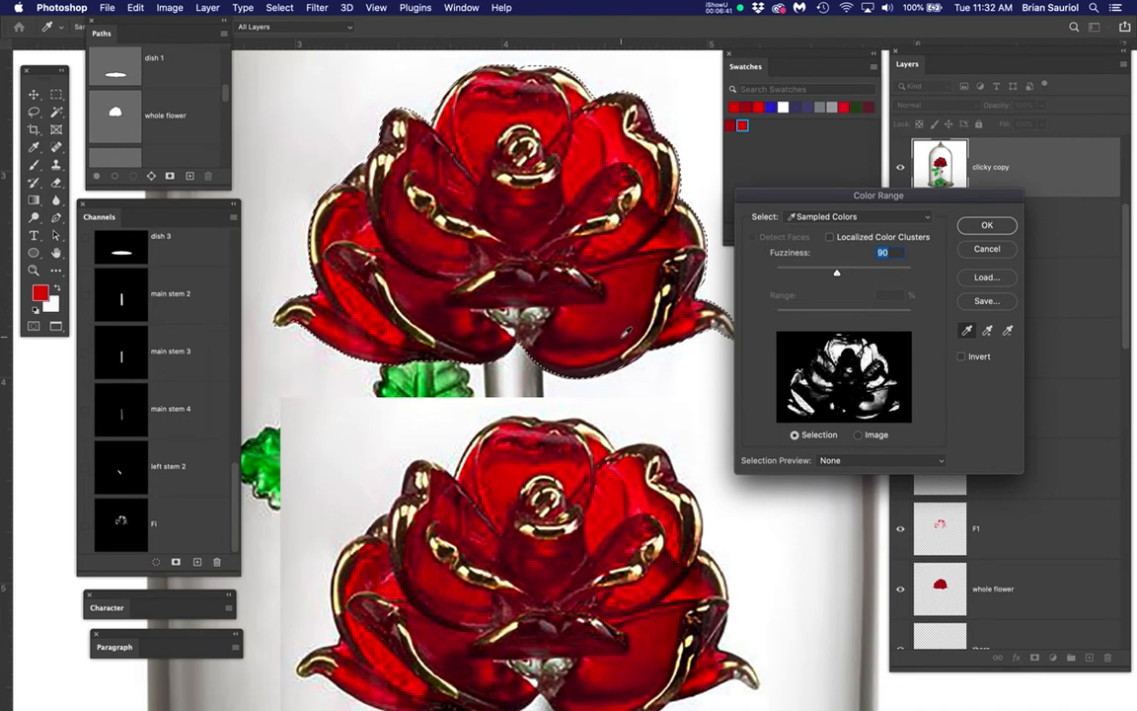
left_click(619, 340)
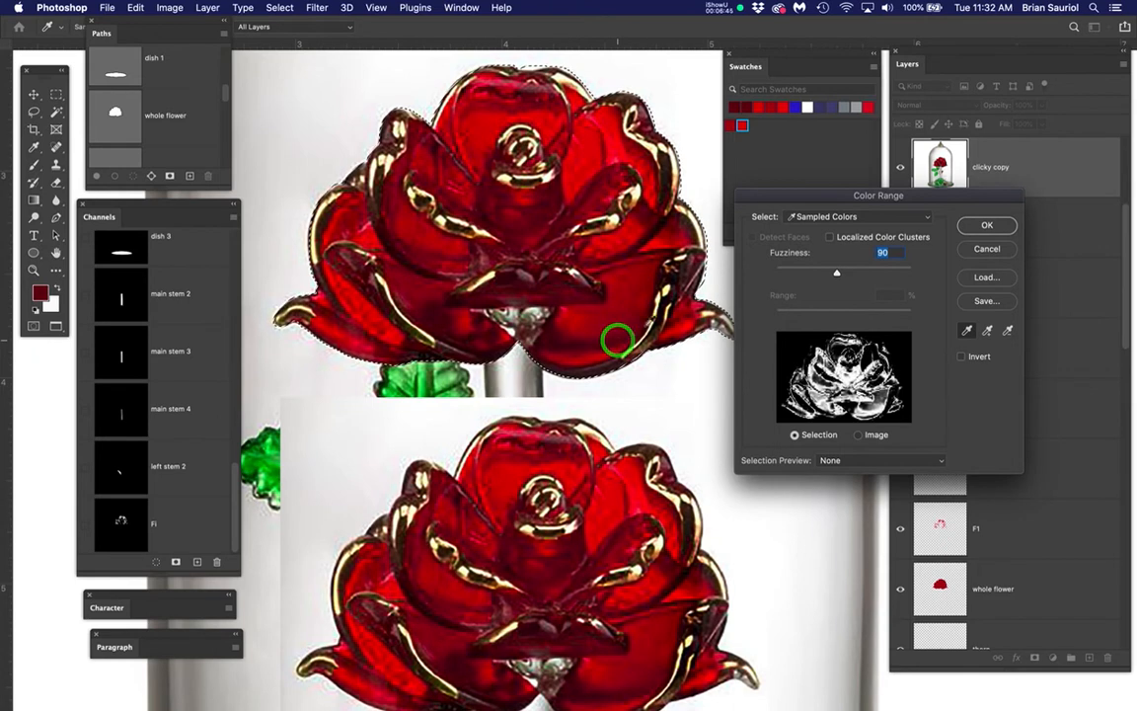
left_click(985, 226)
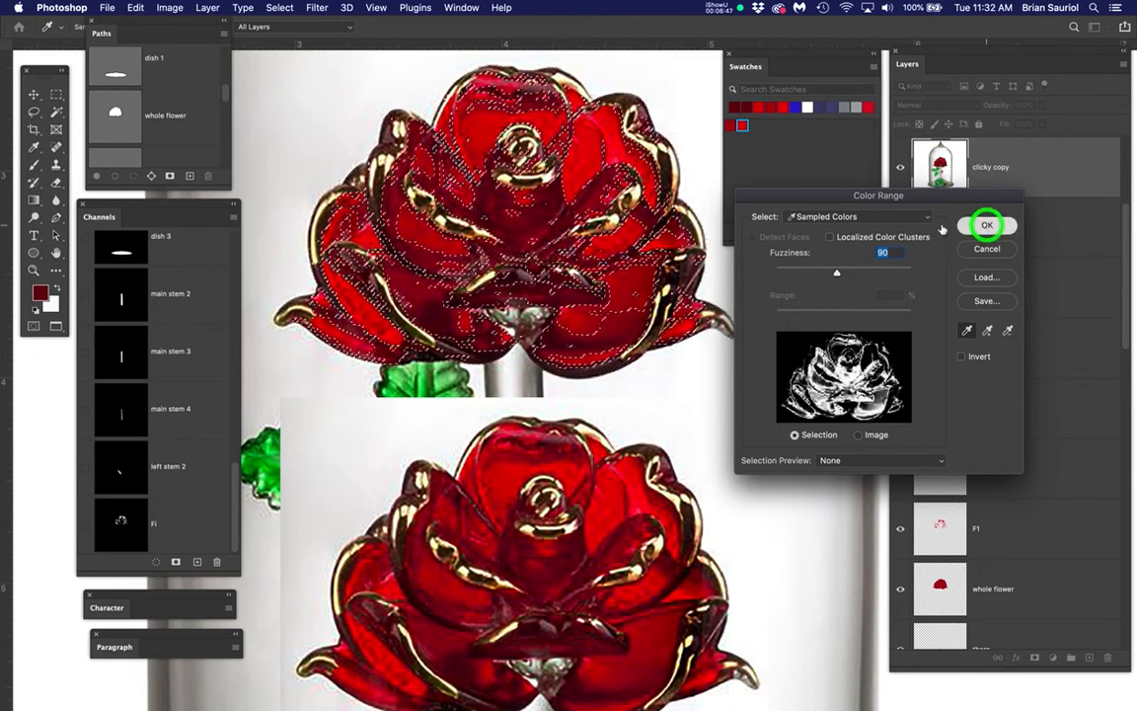
- Add the dark red foreground color 6e0012 to the swatches under the name F2
left_click(39, 294)
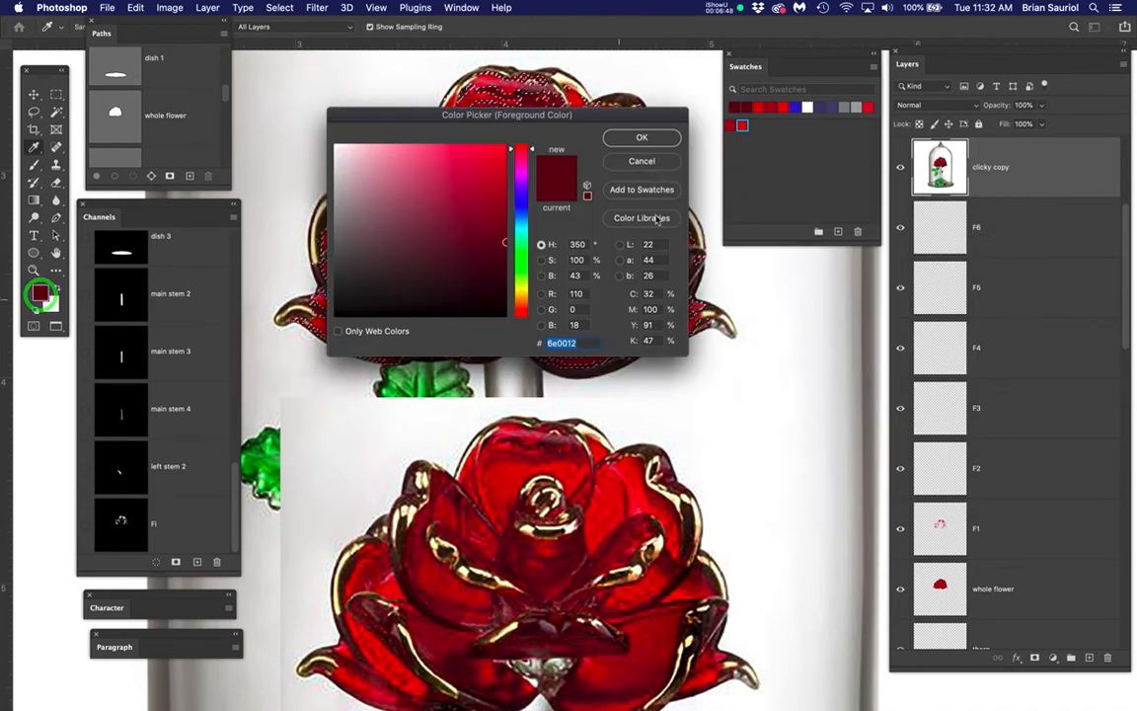
left_click(632, 190)
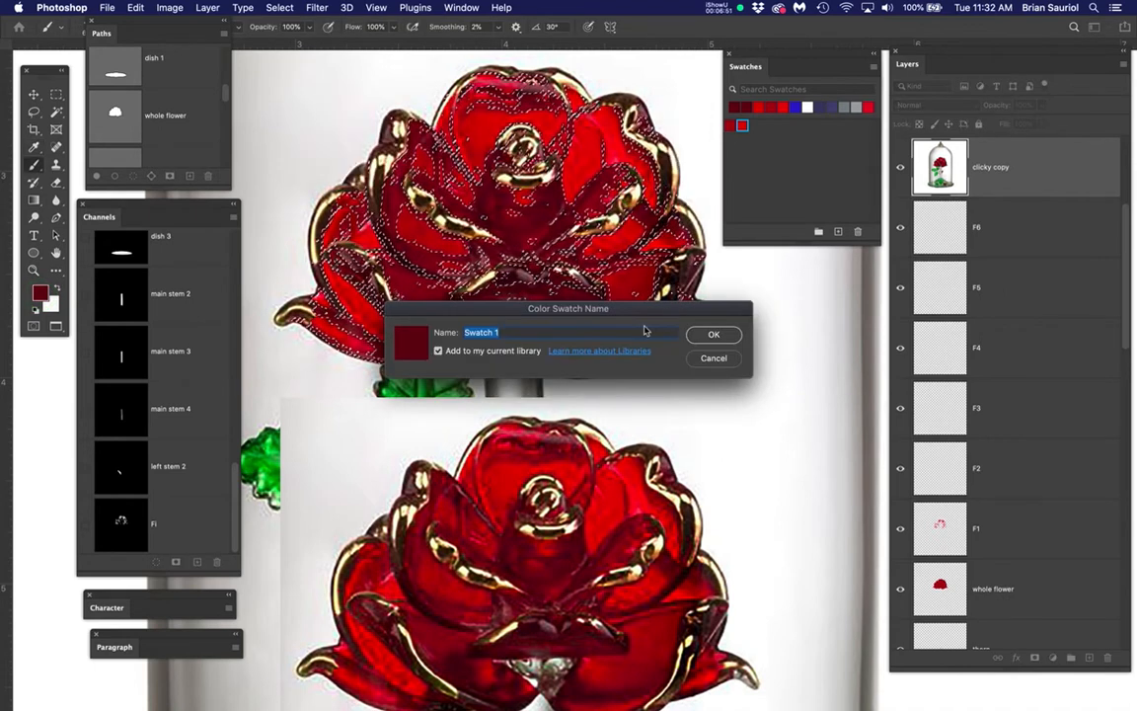
type("F")
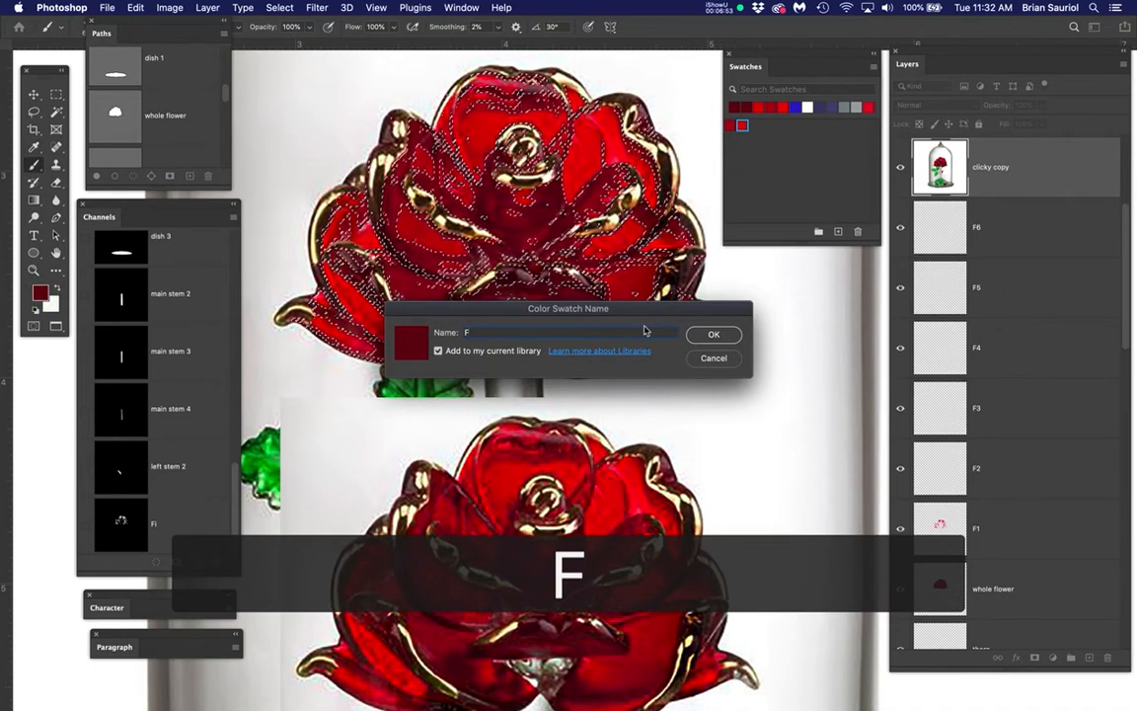
type("2")
left_click(709, 333)
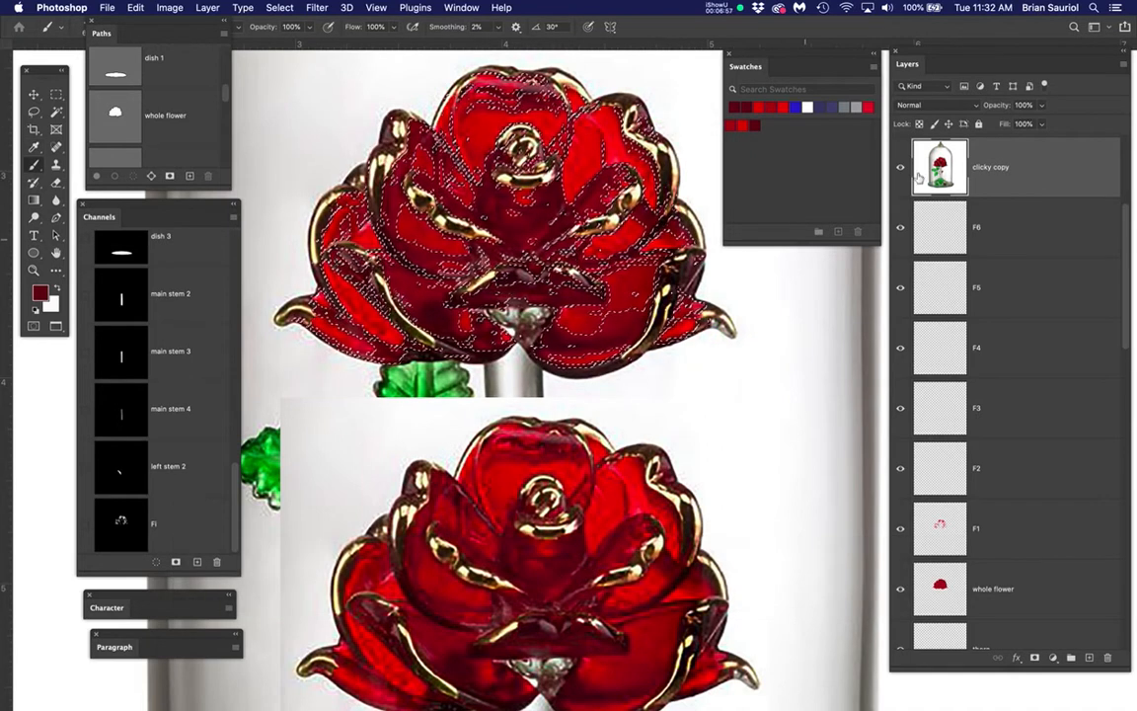
- Hide the clicky copy layer and the selection outline, and fill the selection on layer F2 with the dark red foreground color
left_click(899, 166)
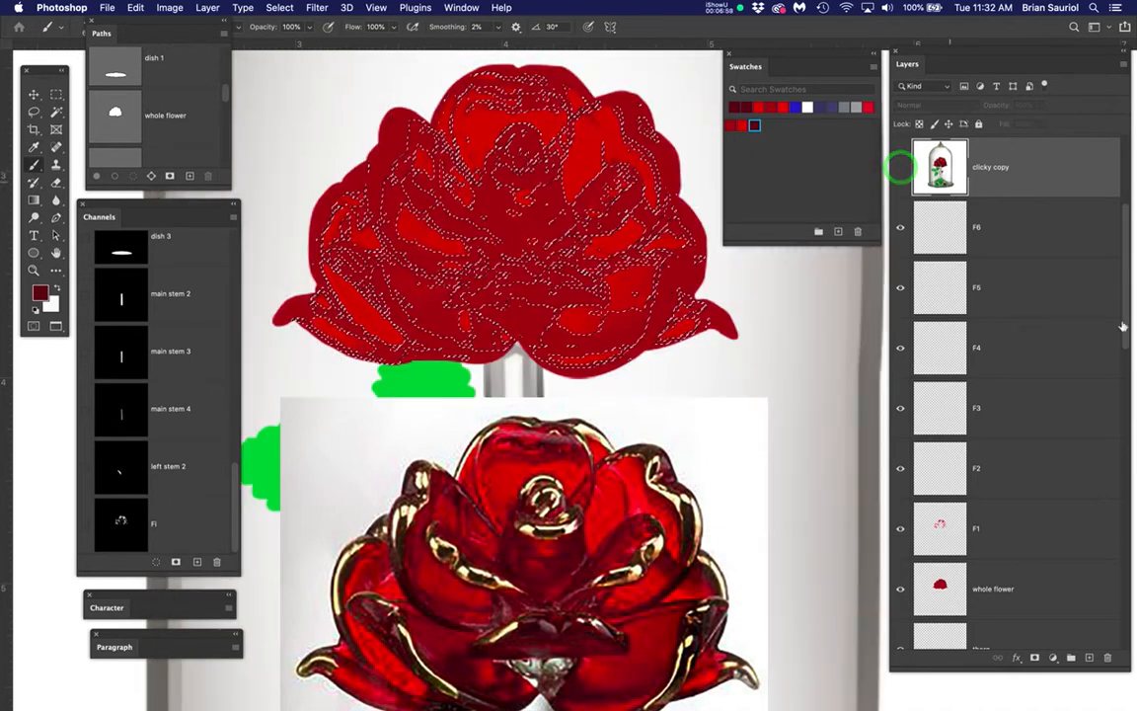
left_click(1061, 465)
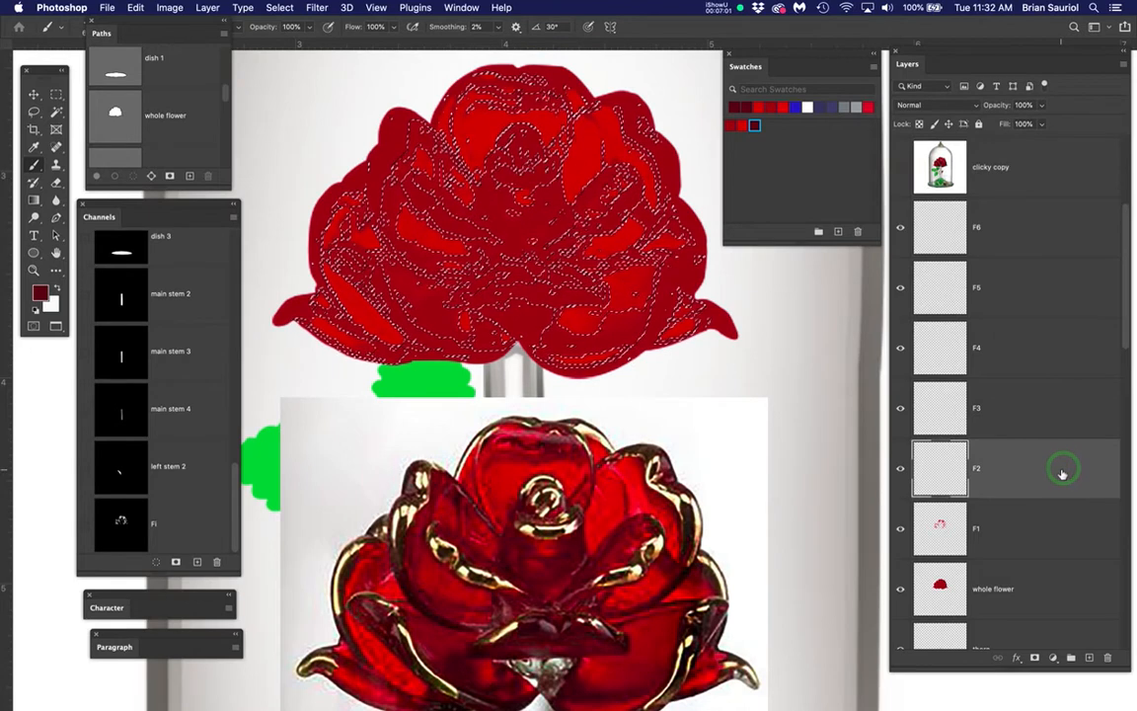
key("super+h")
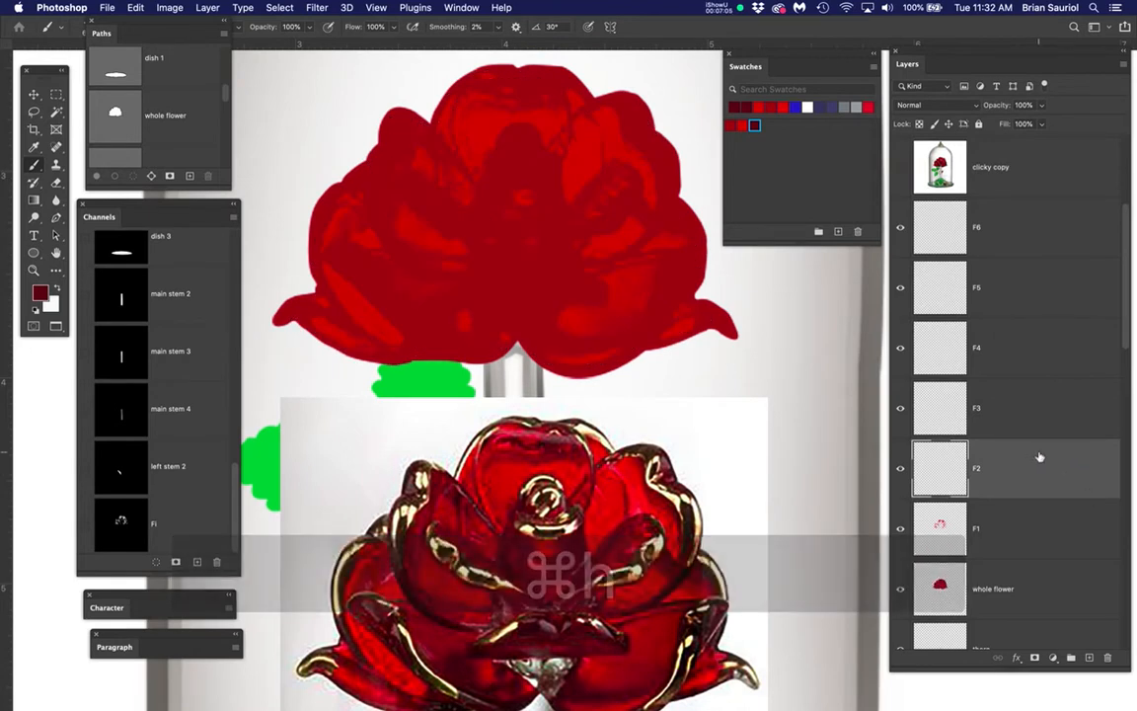
key("alt+BackSpace")
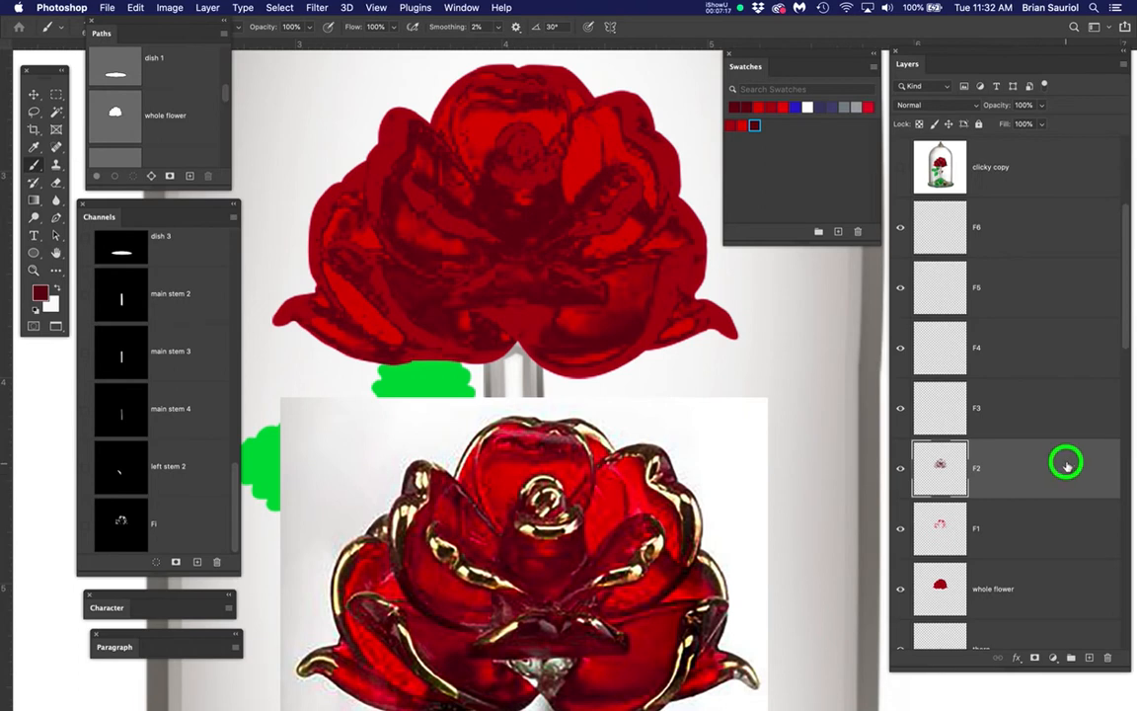
- Deselect the filled area and soften layer F2 with a Gaussian Blur of 1 pixel radius
left_click_drag(316, 7, 780, 328)
key("super+h")
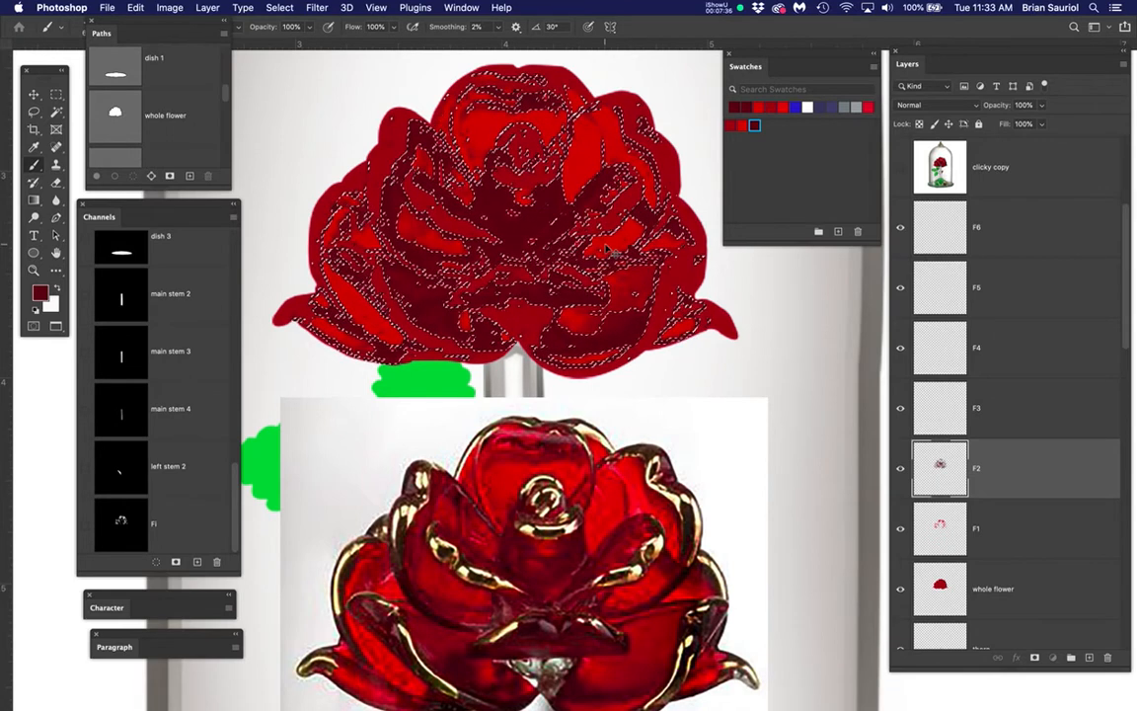
key("super+d")
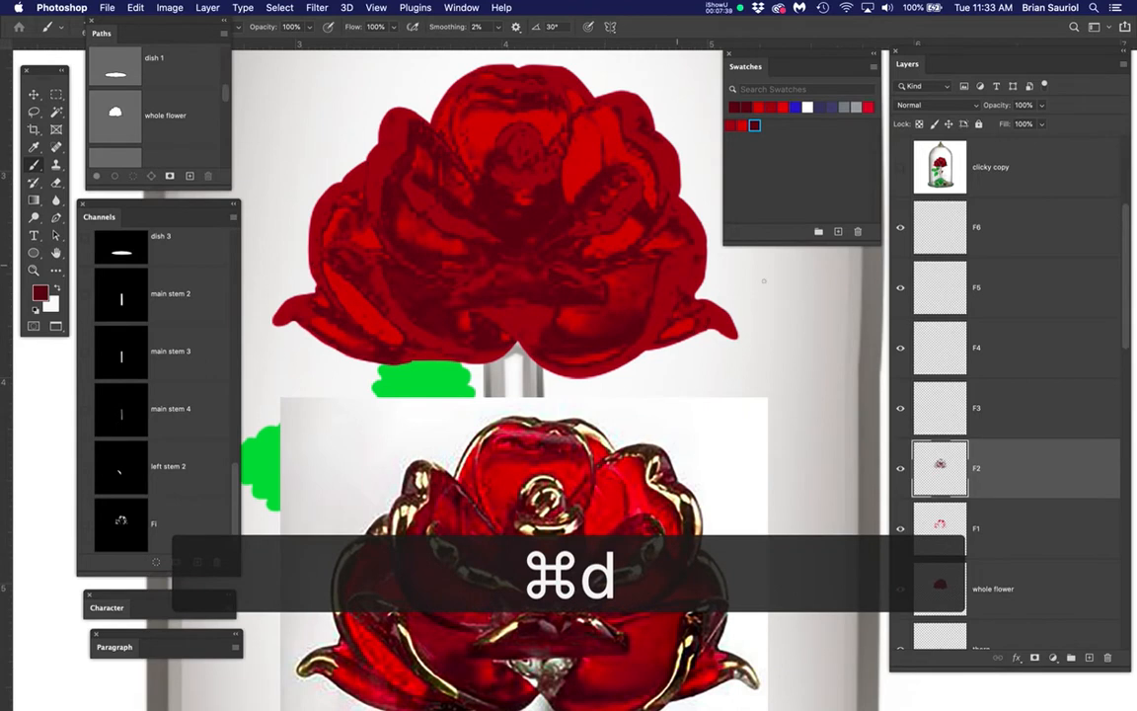
left_click_drag(314, 7, 554, 241)
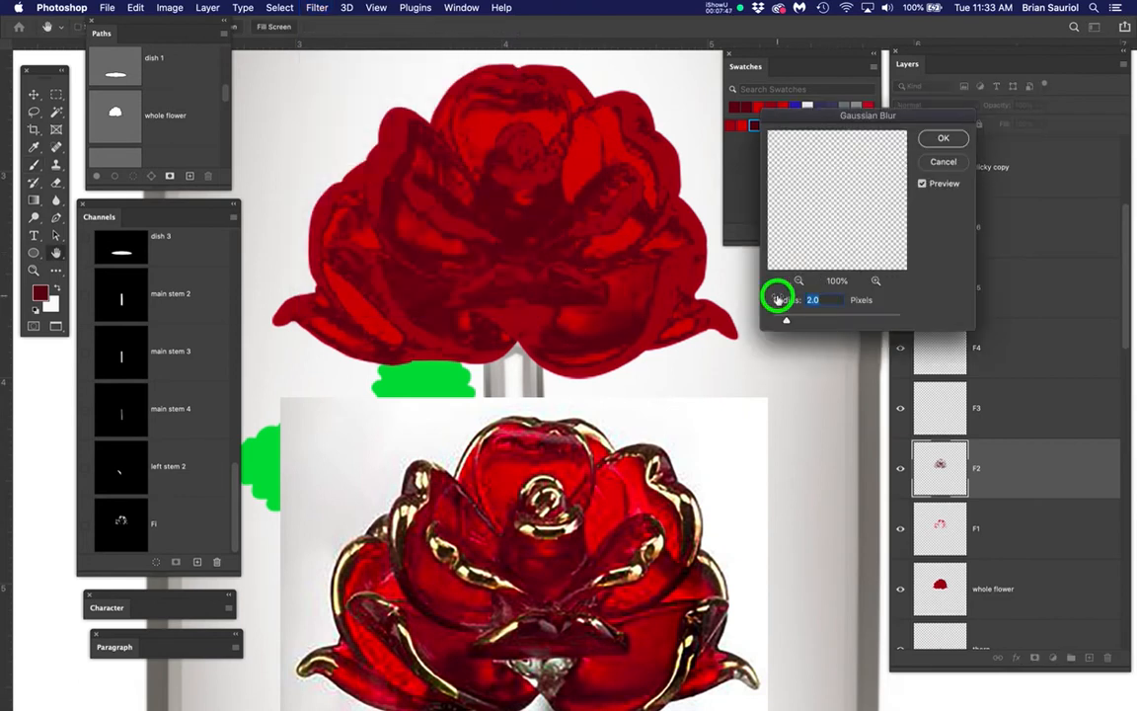
type("1")
left_click(943, 139)
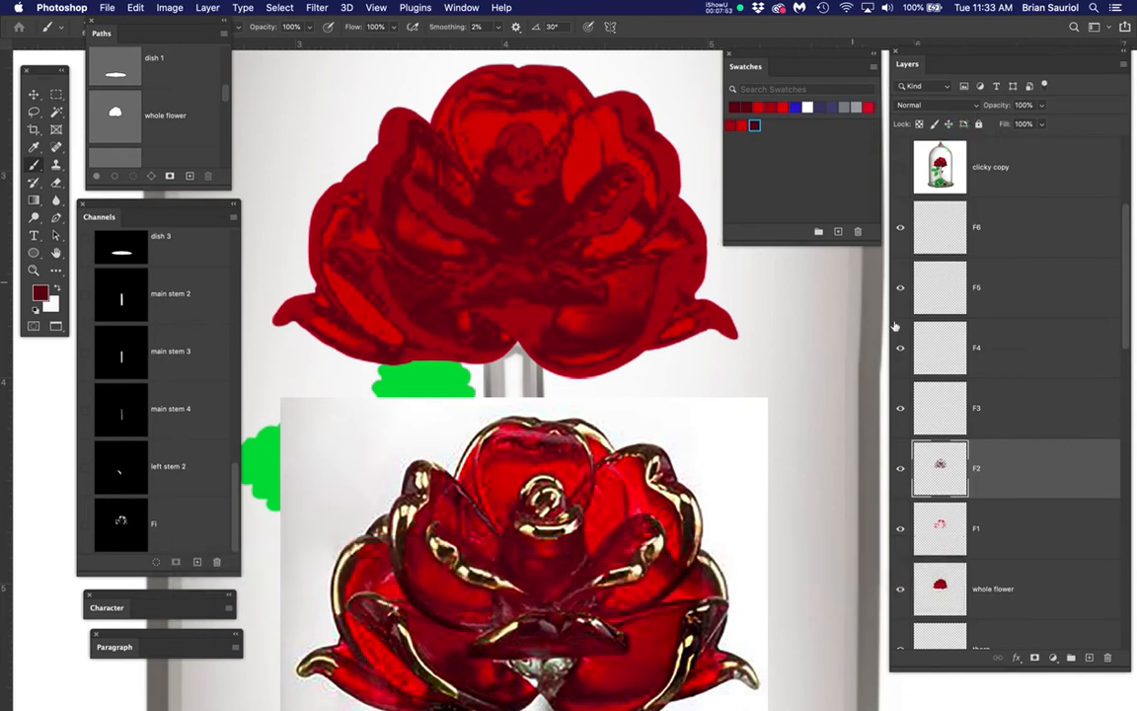
- Make the clicky copy layer visible and active for sampling the next petal color
left_click(1018, 402)
scroll(1051, 271, "up", 1)
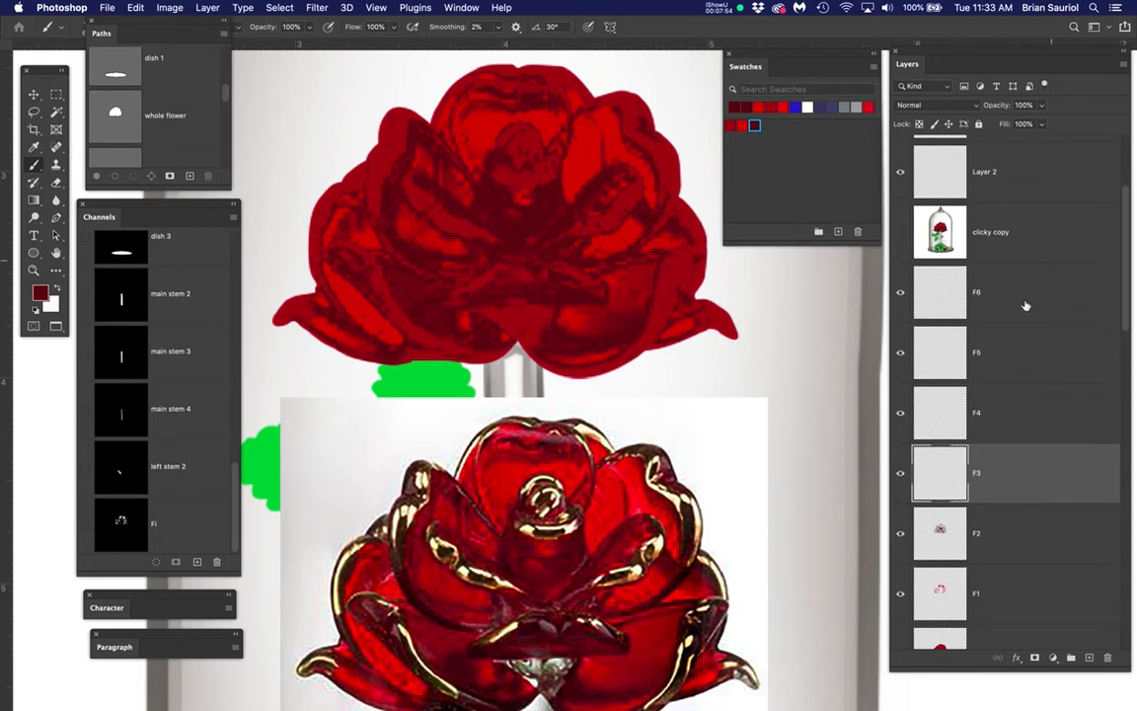
left_click(899, 232)
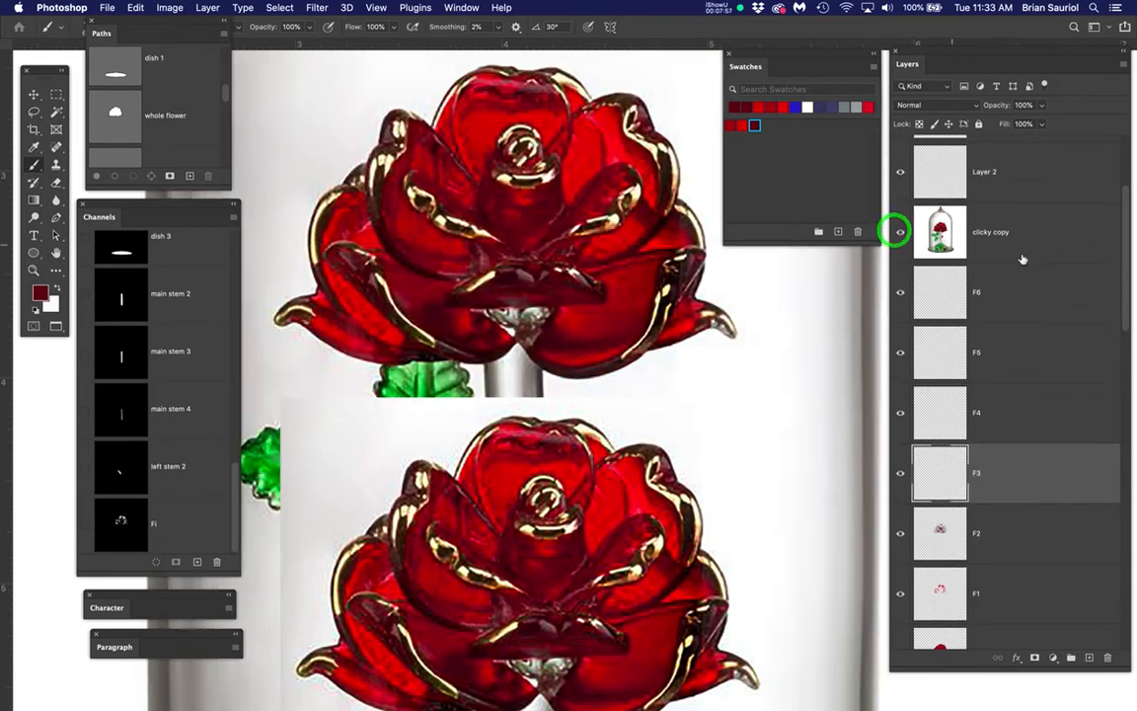
left_click(1047, 237)
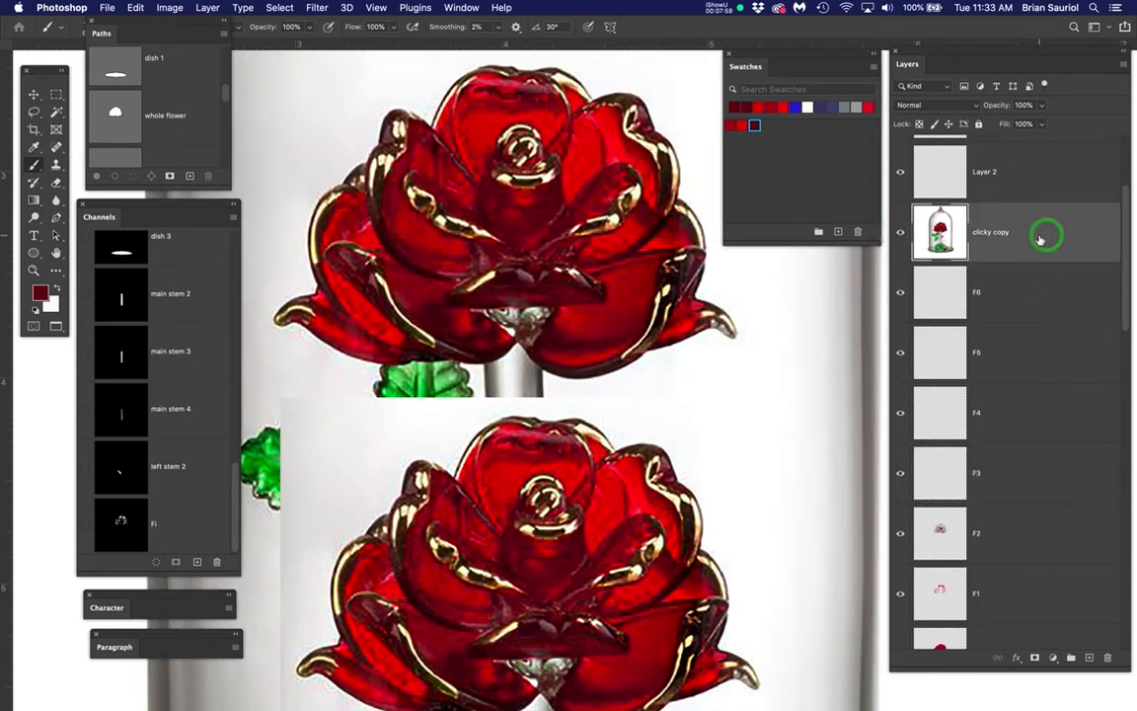
- Load the whole flower path as a selection and narrow it to the dark brown petal edges using Color Range with fuzziness 90
left_click(117, 110, "super")
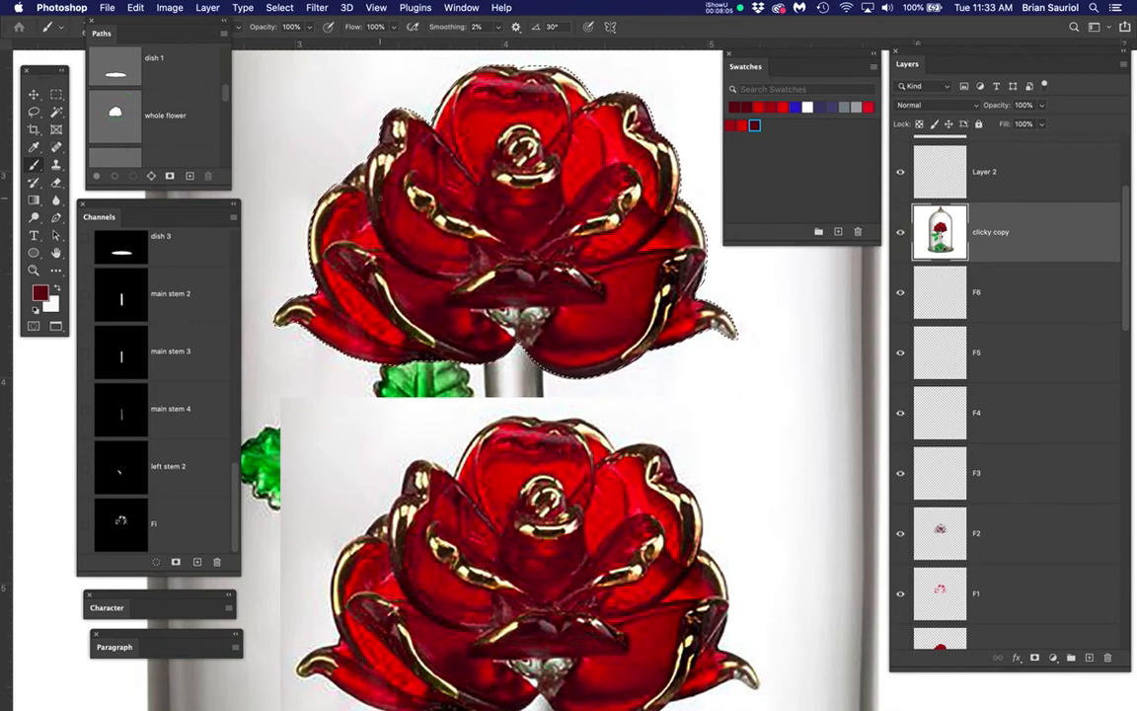
scroll(380, 195, "up", 4)
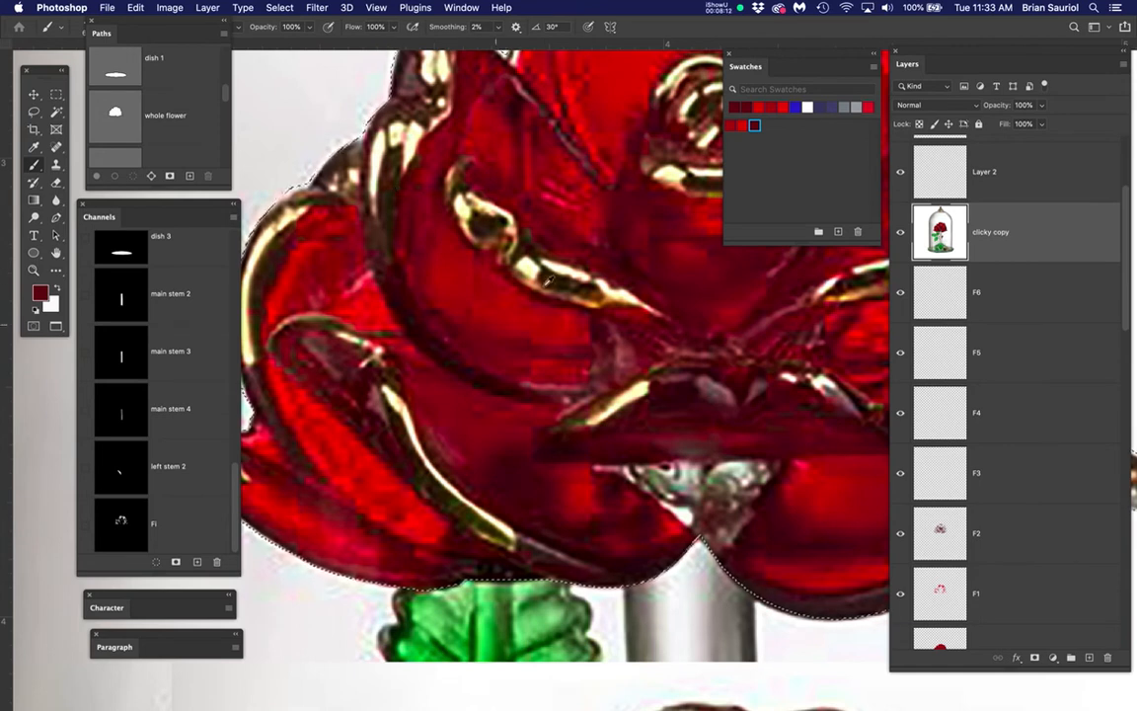
scroll(600, 331, "up", 6)
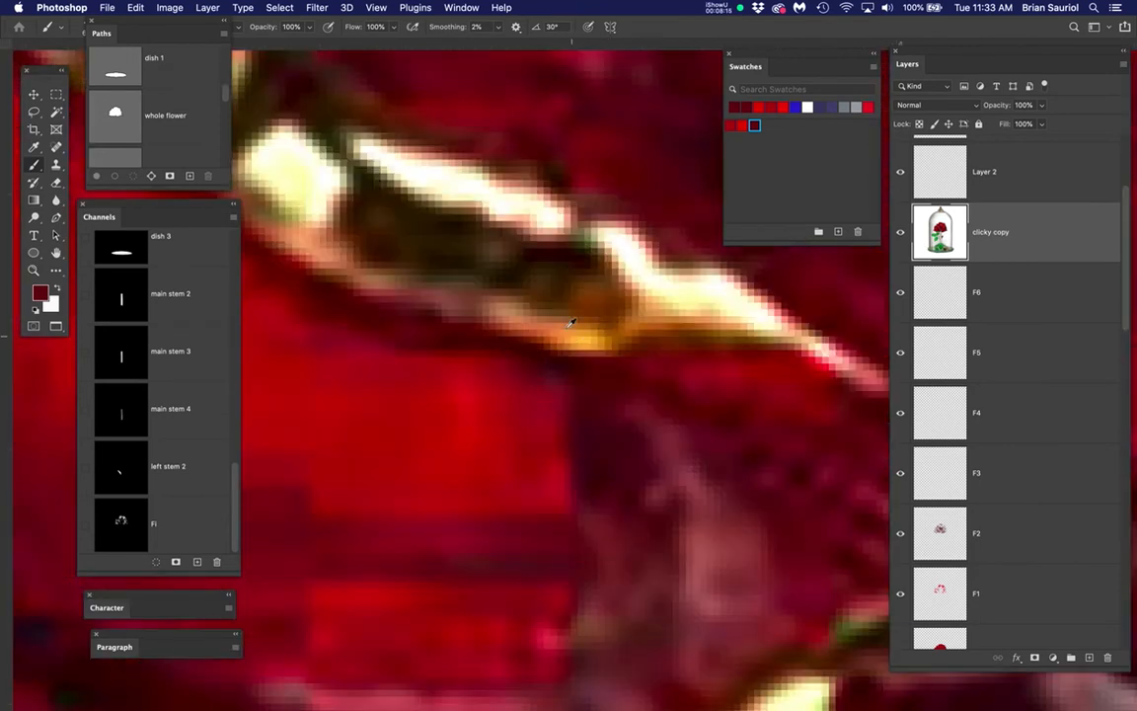
scroll(573, 328, "down", 6)
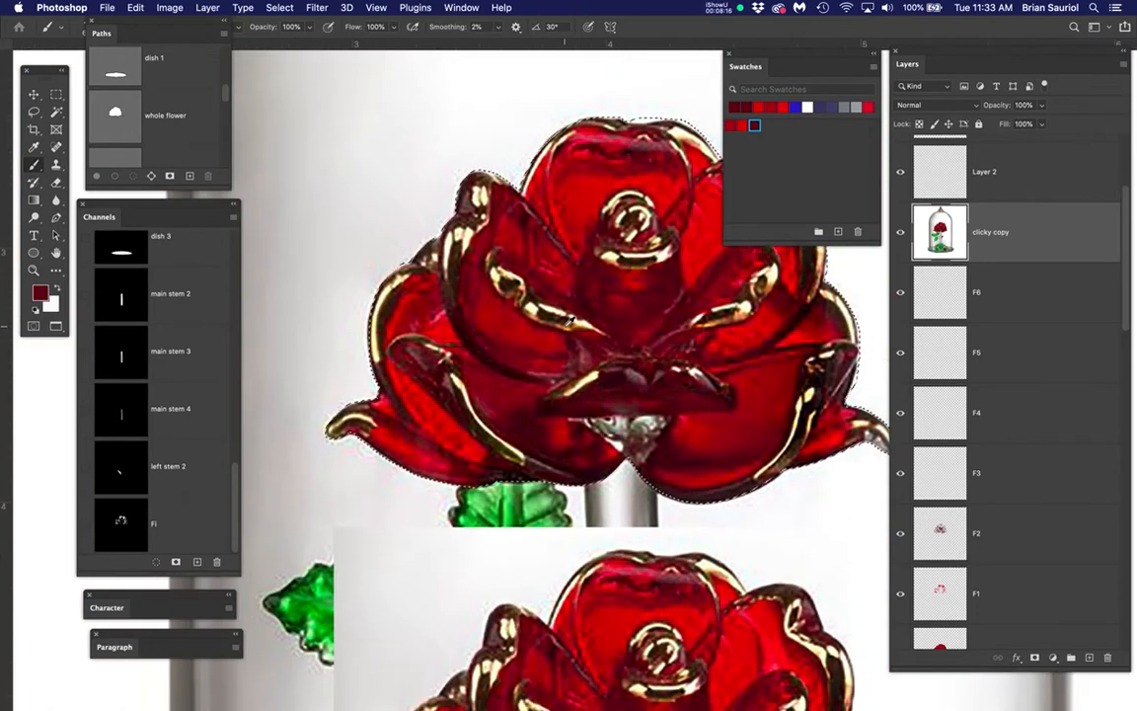
mouse_move(552, 297)
left_mouse_down()
mouse_move(489, 326)
mouse_move(483, 297)
left_mouse_up()
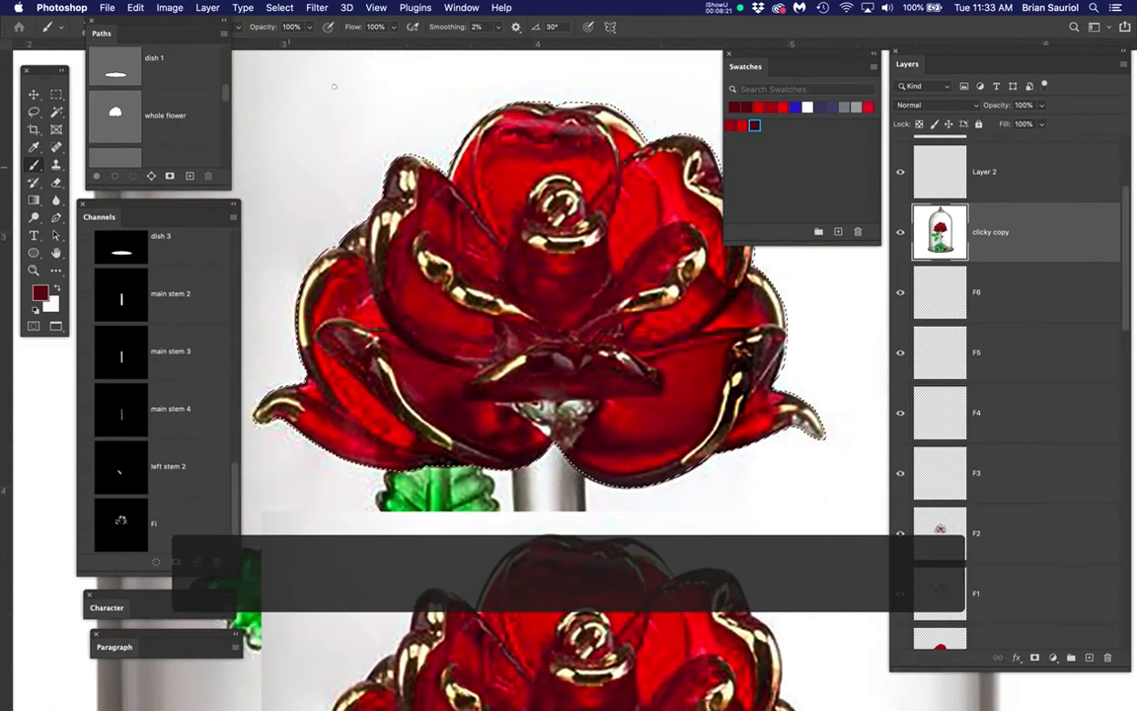
left_click(314, 8)
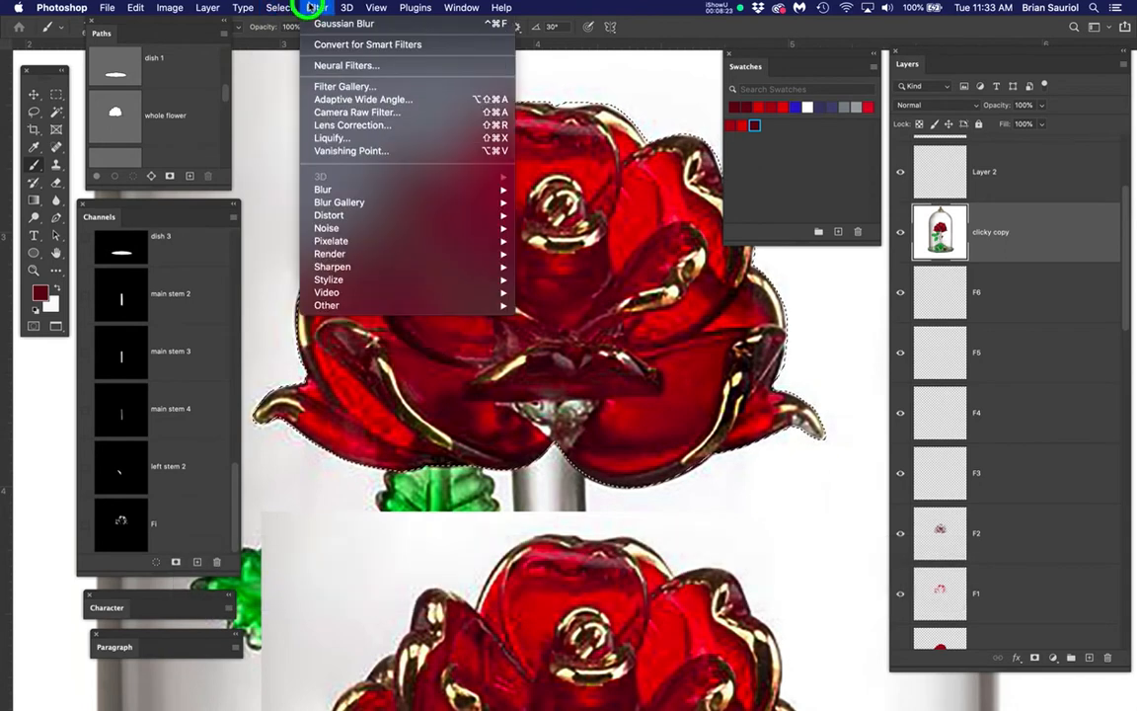
left_click(286, 142)
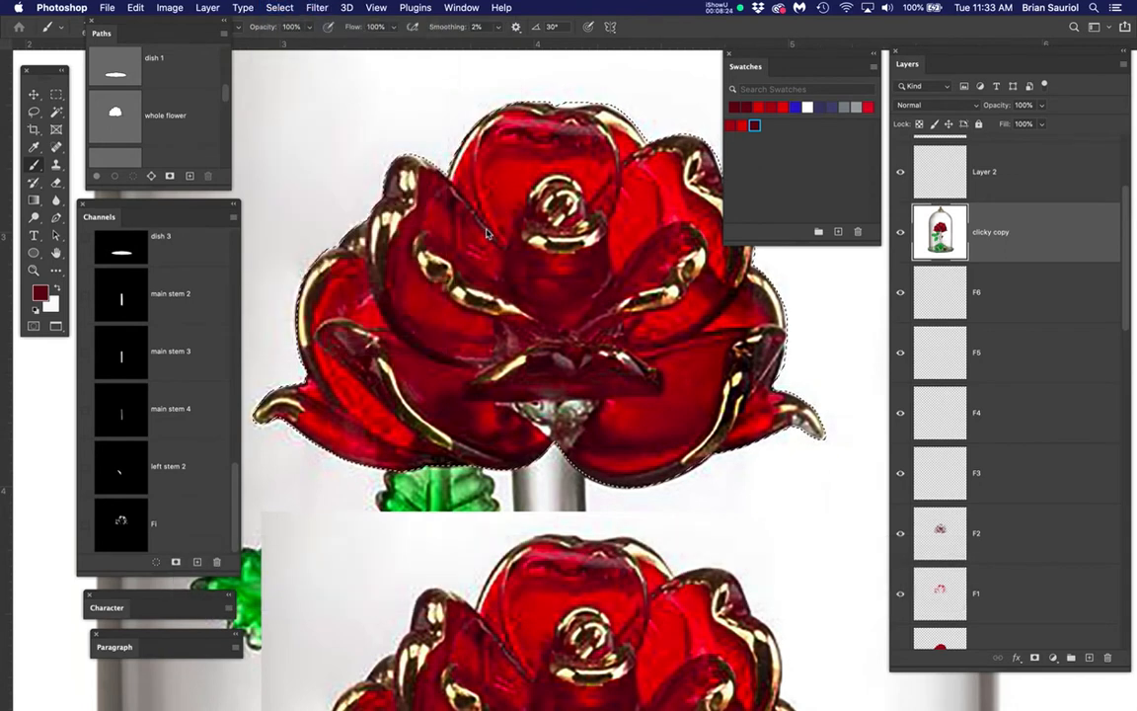
scroll(398, 208, "up", 2)
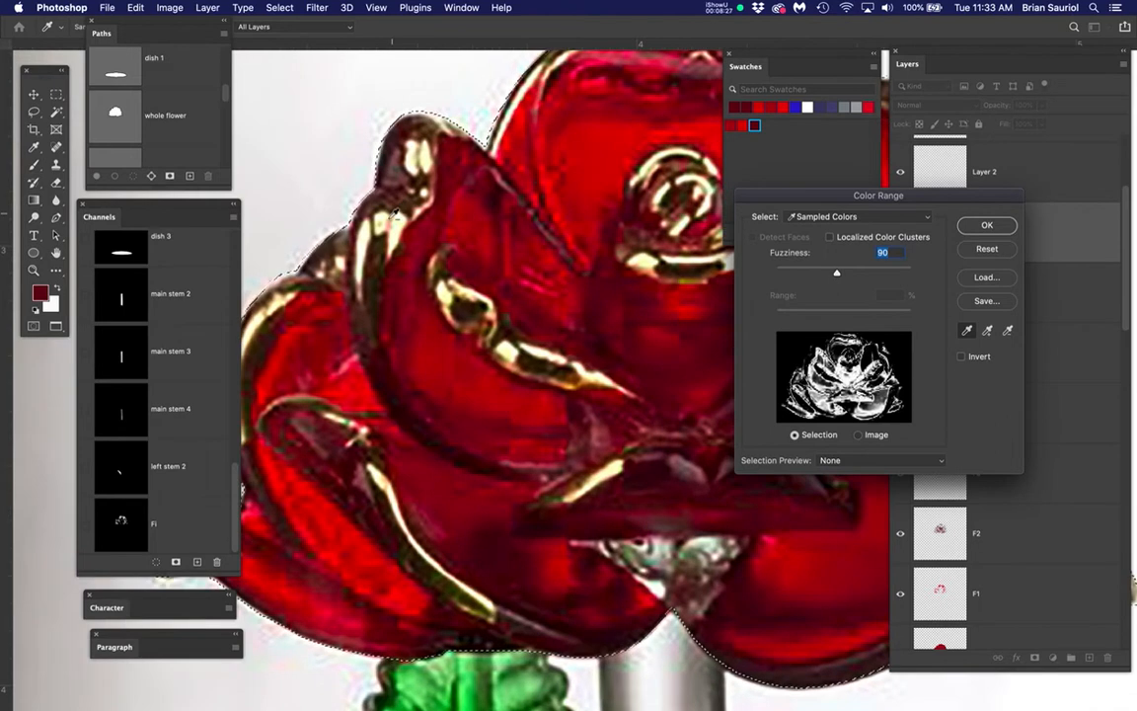
left_click(372, 305)
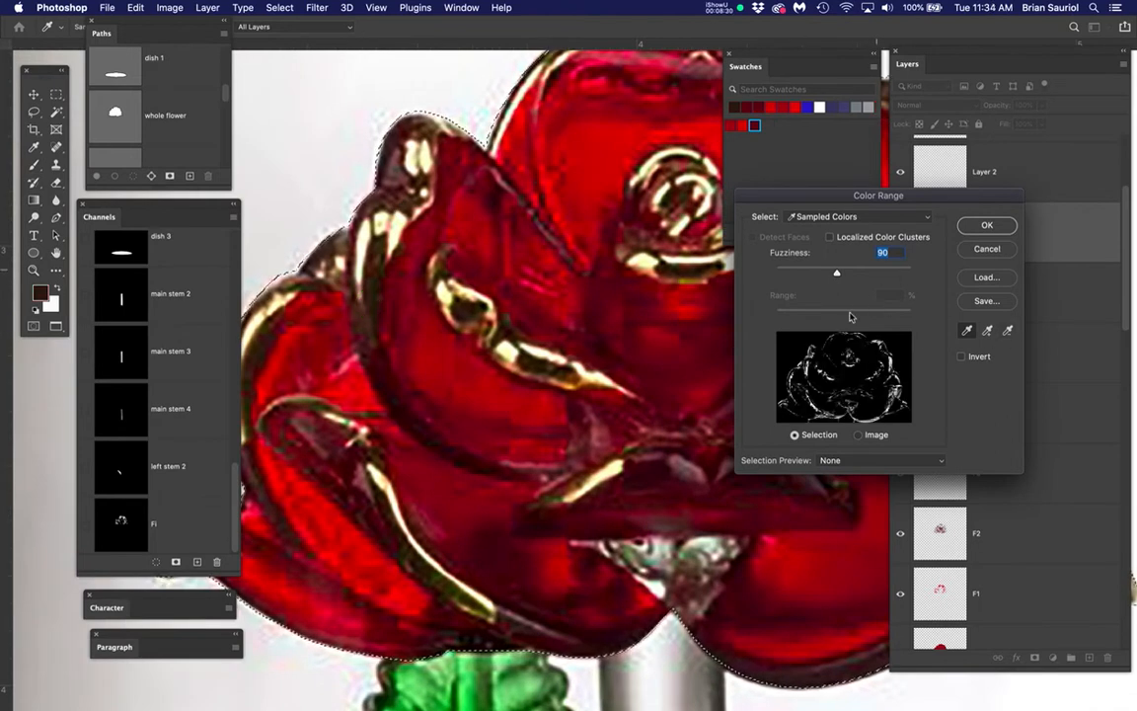
left_click(997, 227)
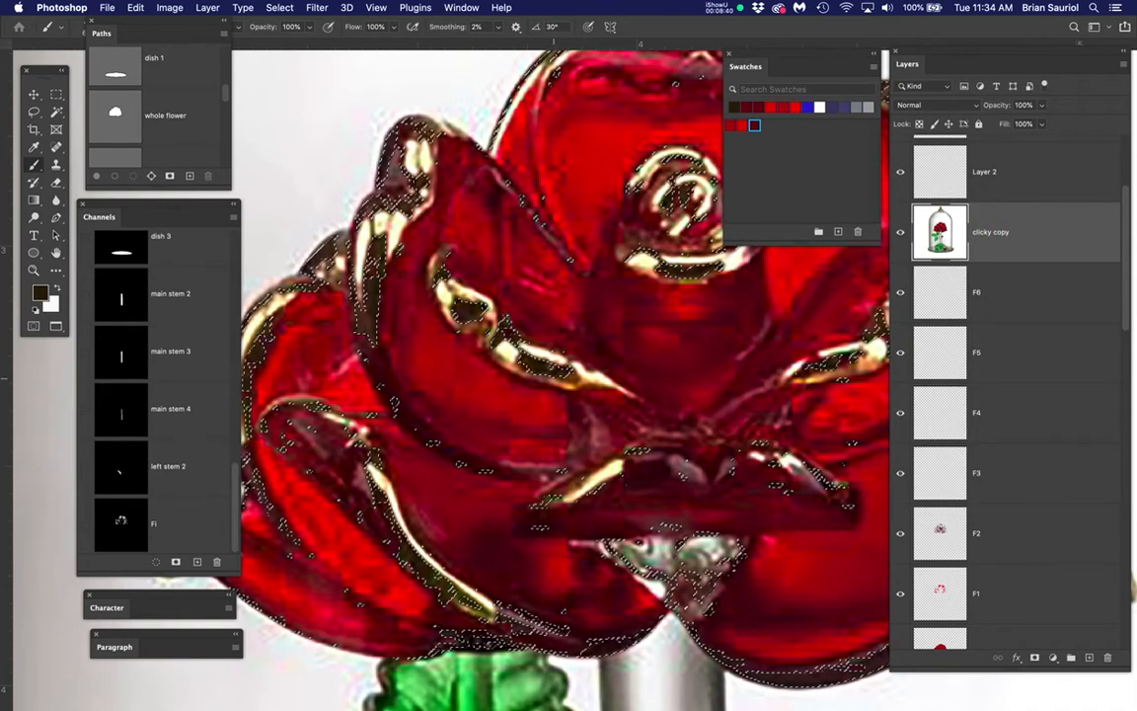
- Save the dark brown petal edge selection as a new channel named F3
scroll(565, 302, "down", 1)
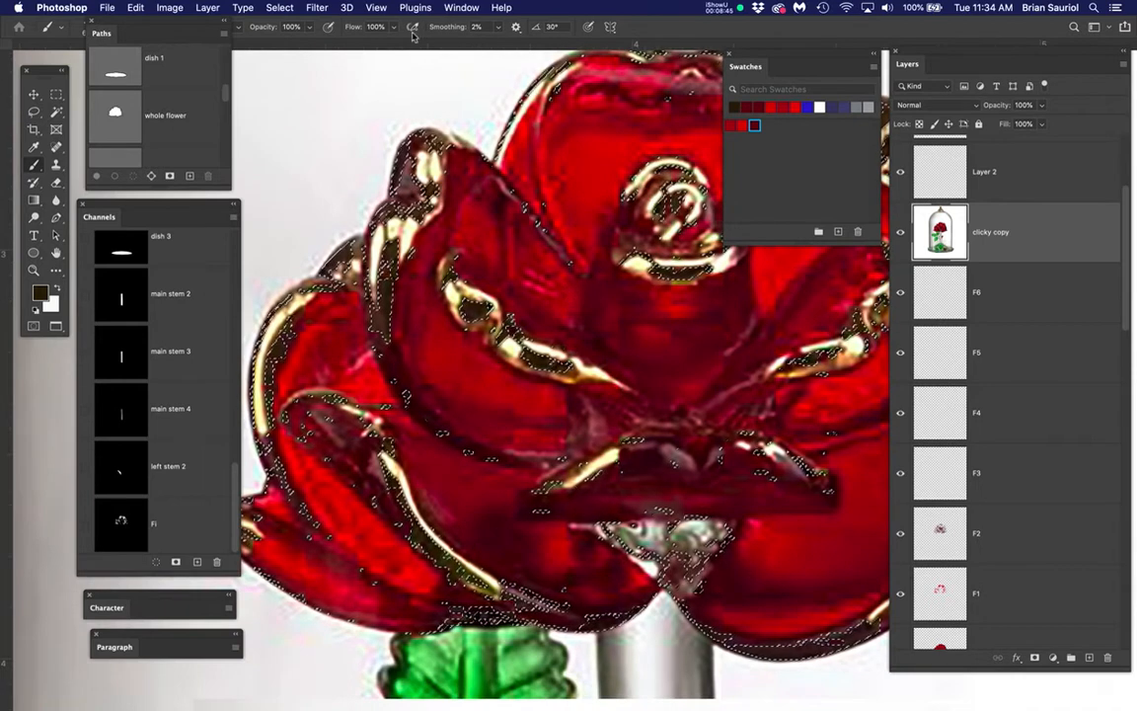
left_click(316, 7)
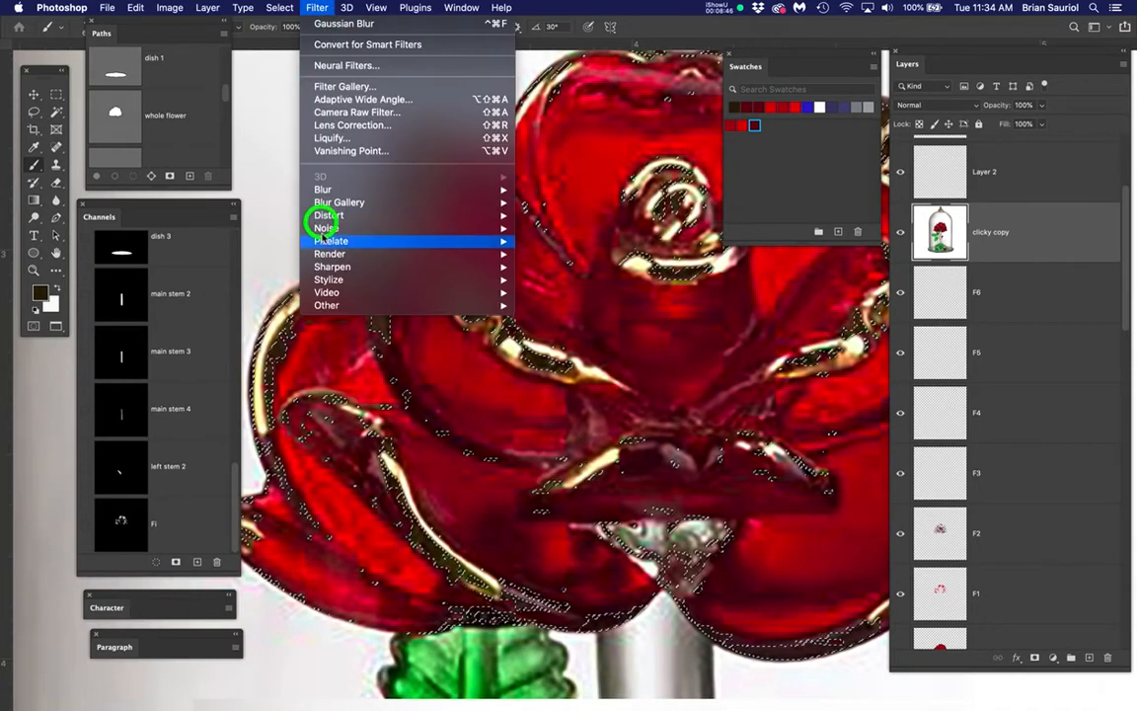
left_click(279, 8)
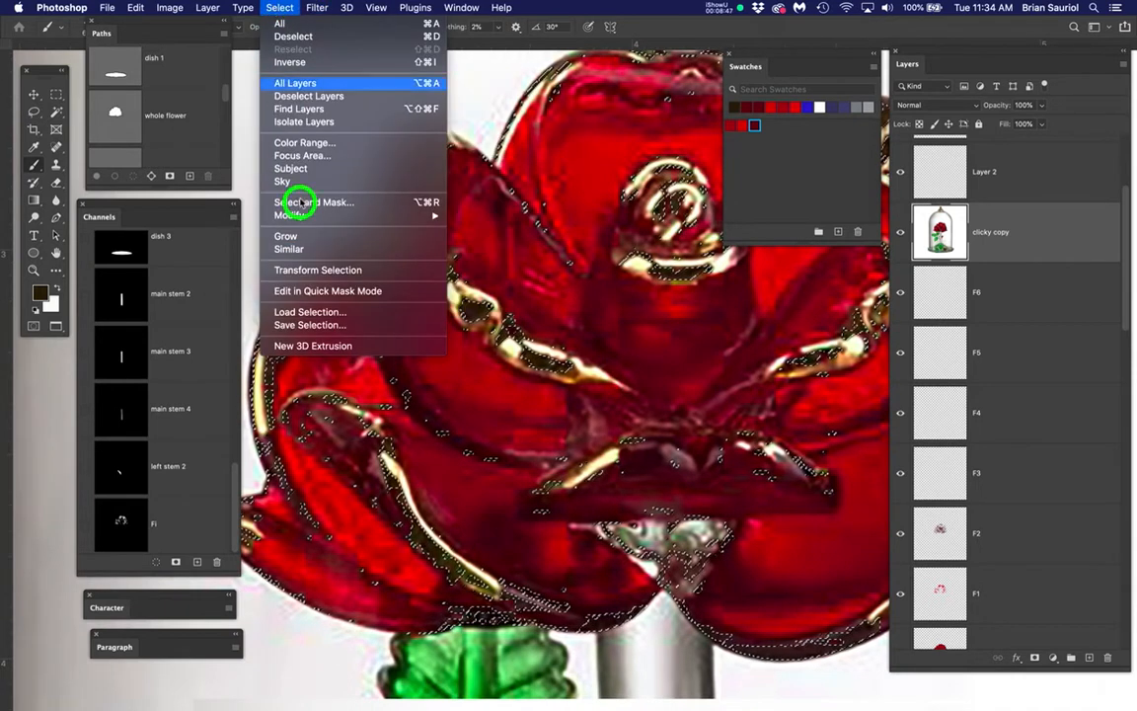
left_click(313, 324)
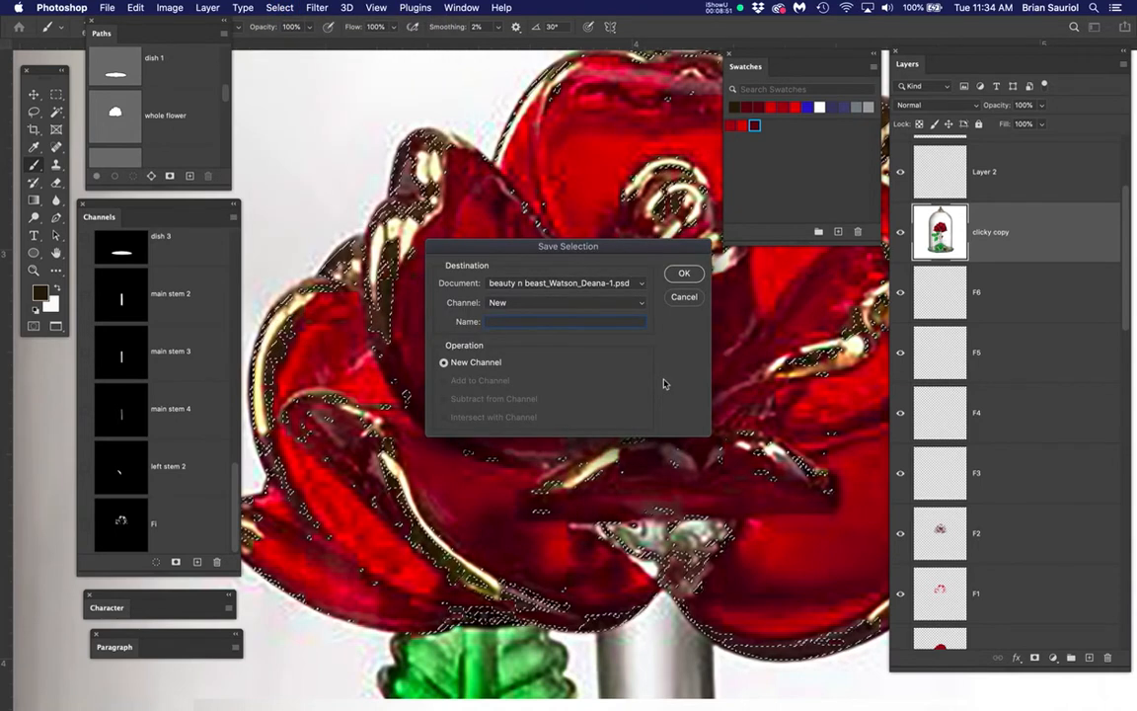
type("F3")
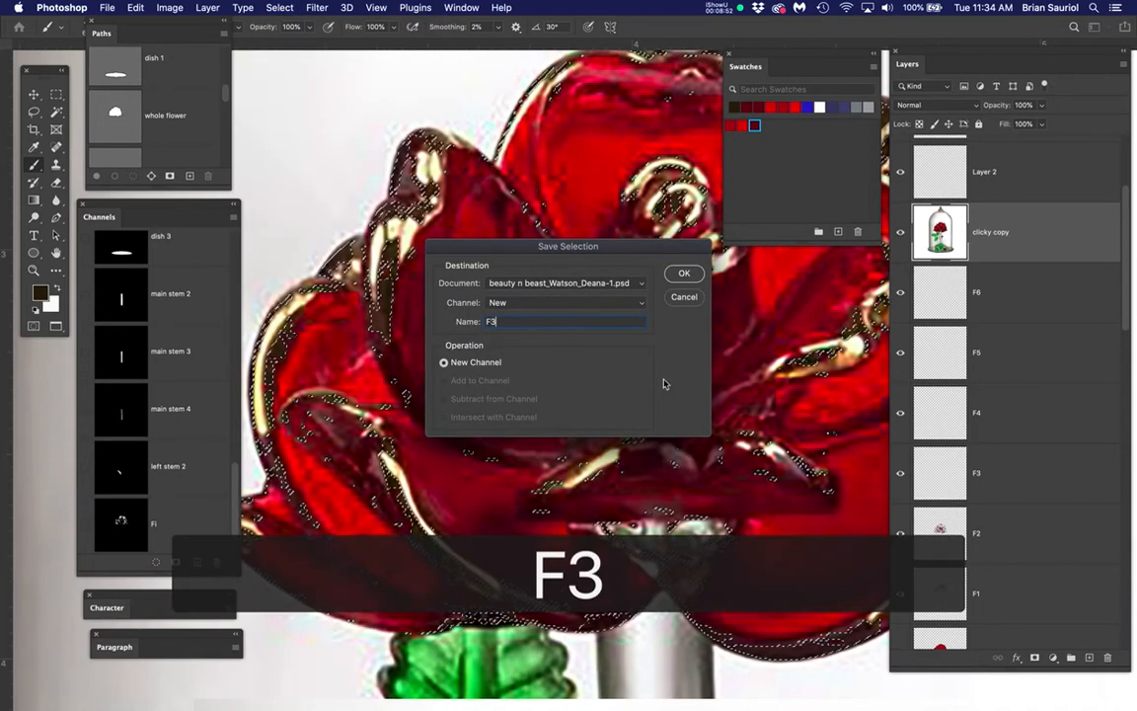
left_click(683, 271)
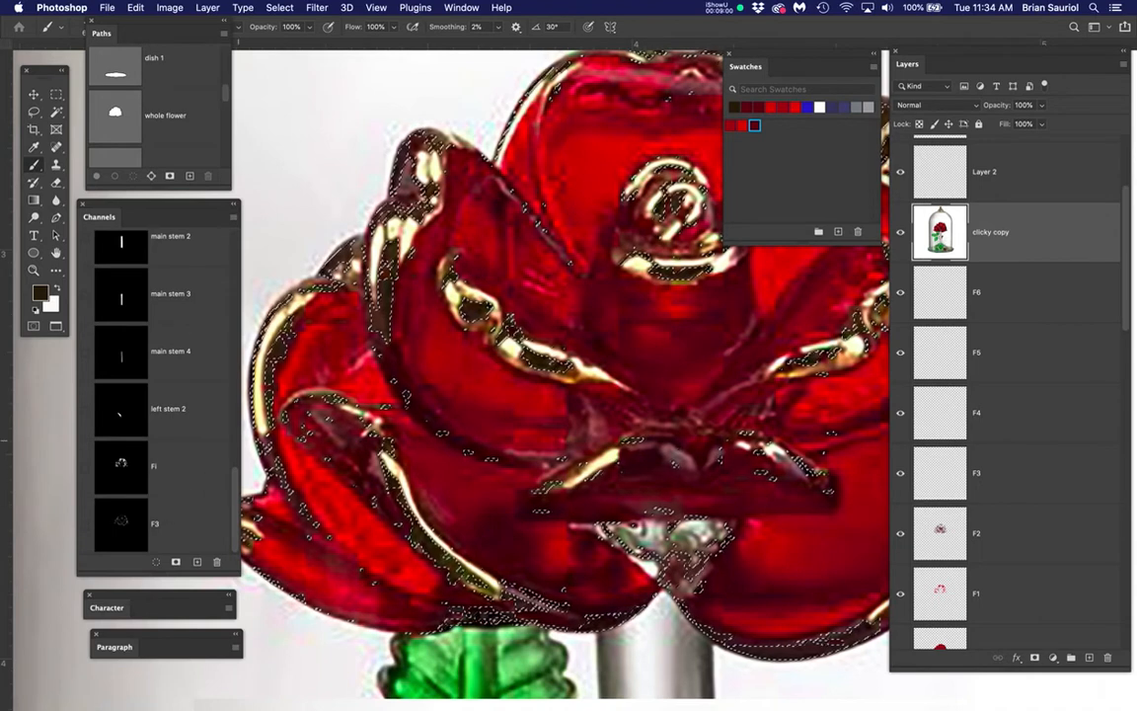
- Hide the clicky copy layer and add the dark brown foreground color 2f2009 to the swatches under the name F3
left_click(900, 234)
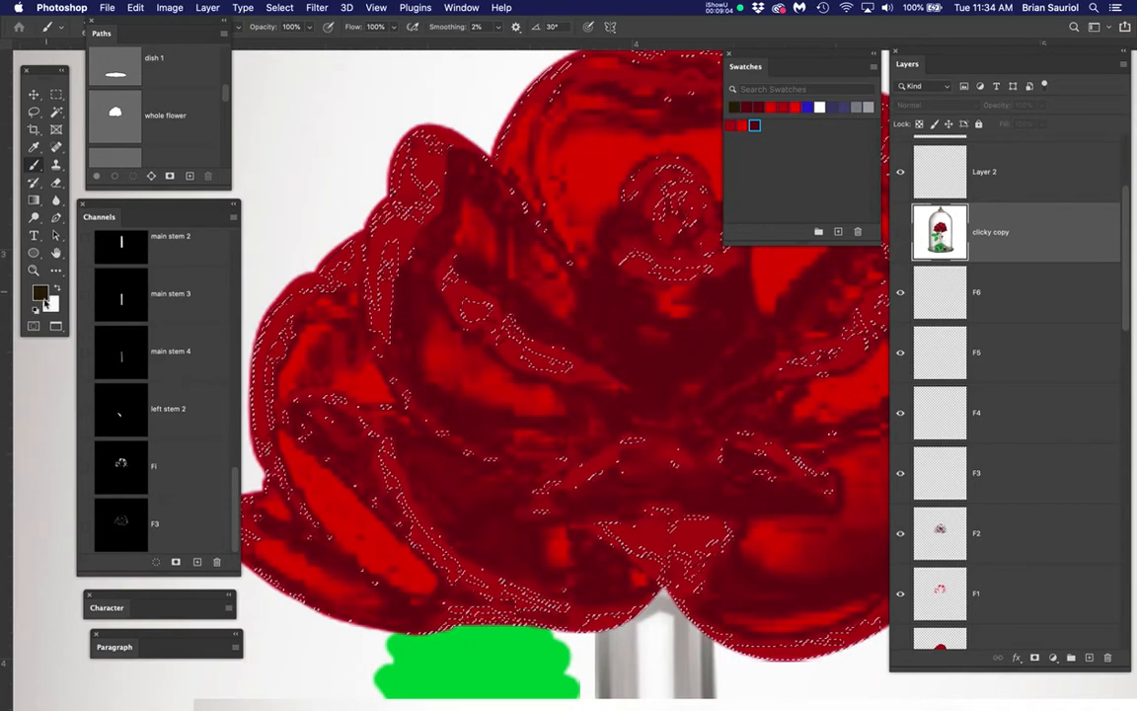
left_click(40, 294)
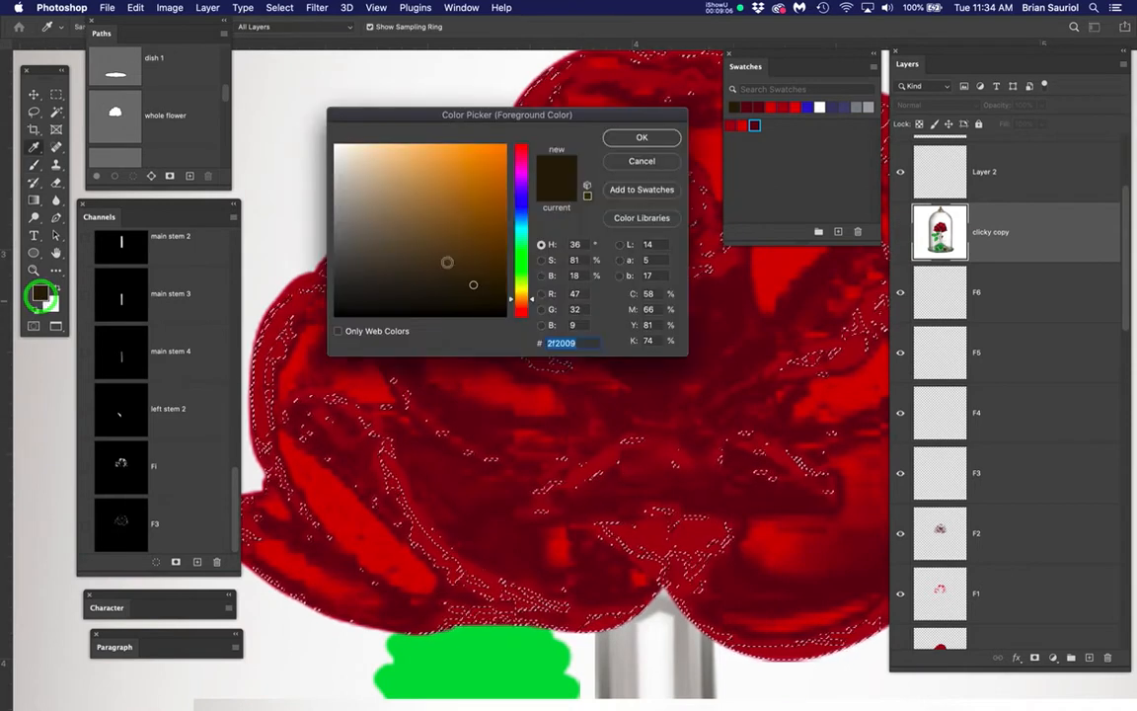
left_click(642, 189)
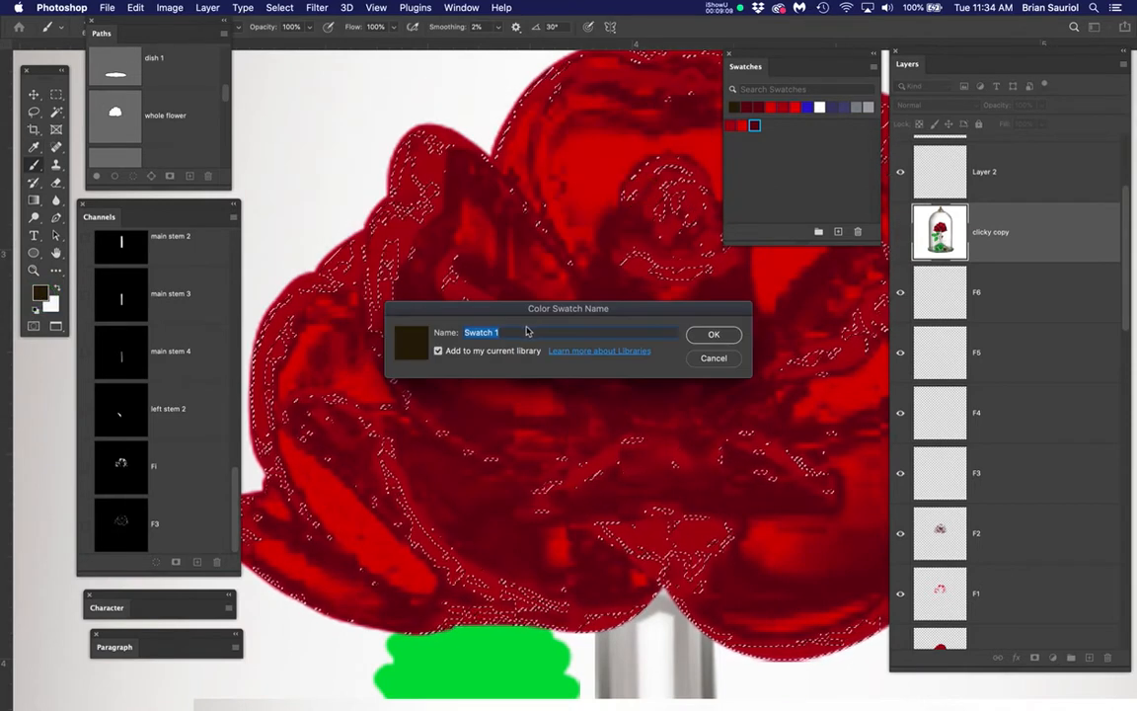
type("F")
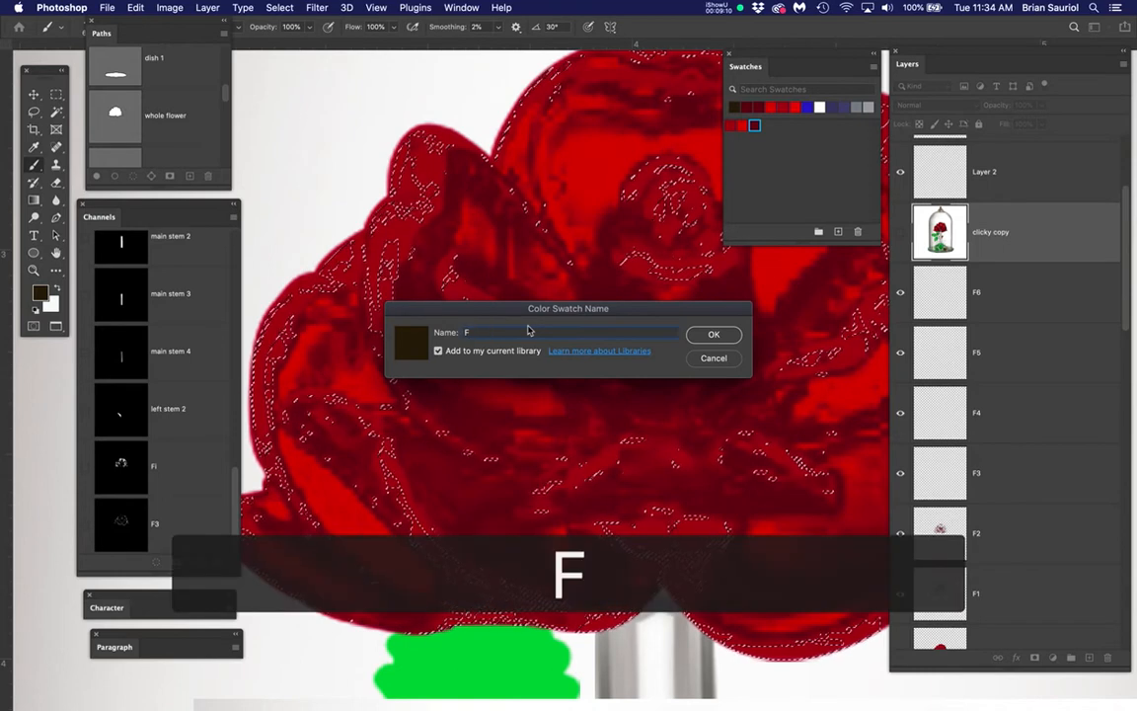
type("3")
left_click(715, 333)
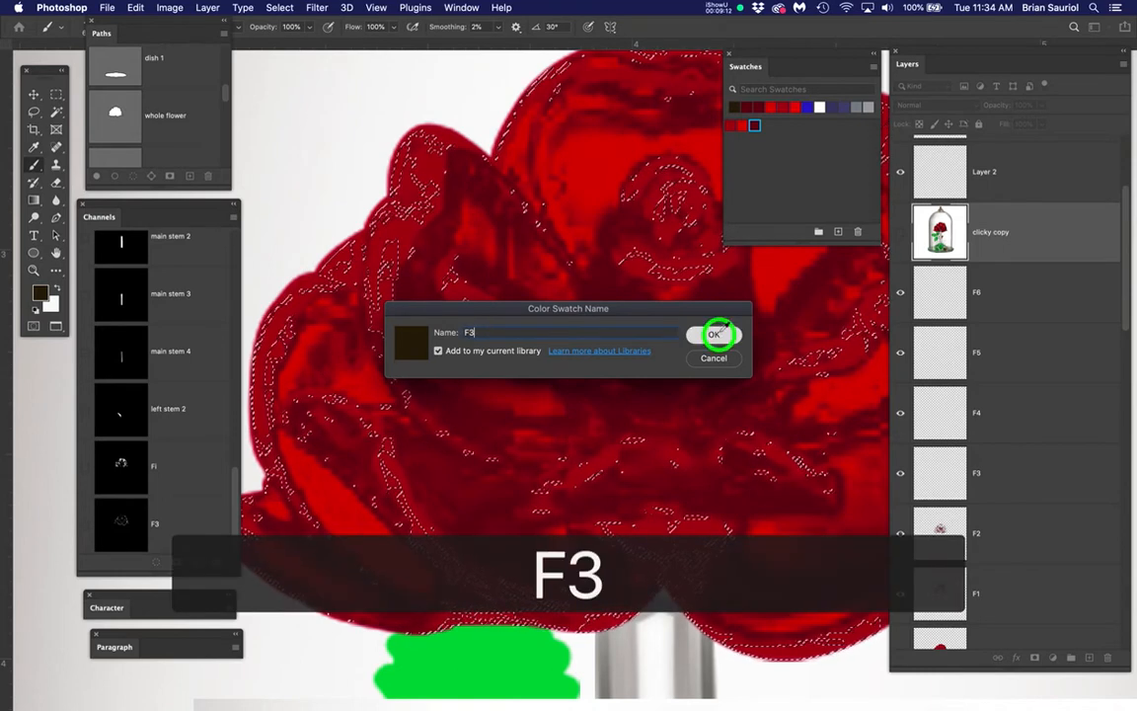
left_click(642, 135)
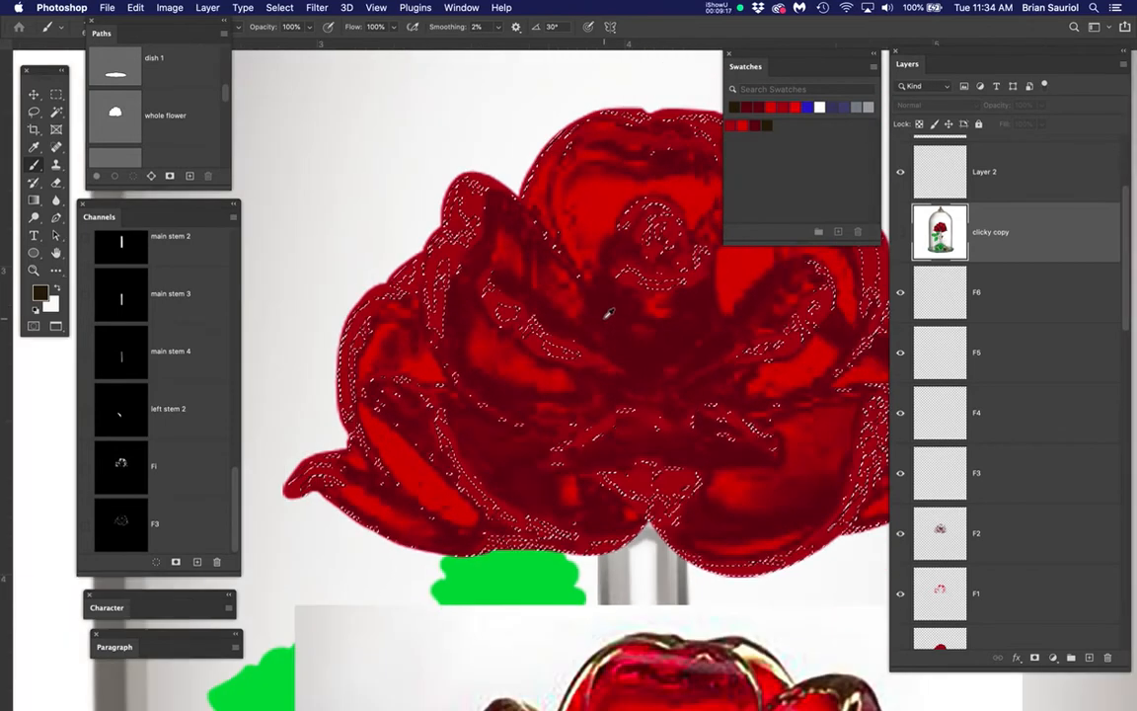
- Hide the selection outline and fill the selection on layer F3 with the dark brown foreground color
scroll(609, 313, "down", 2)
left_click_drag(632, 327, 561, 362)
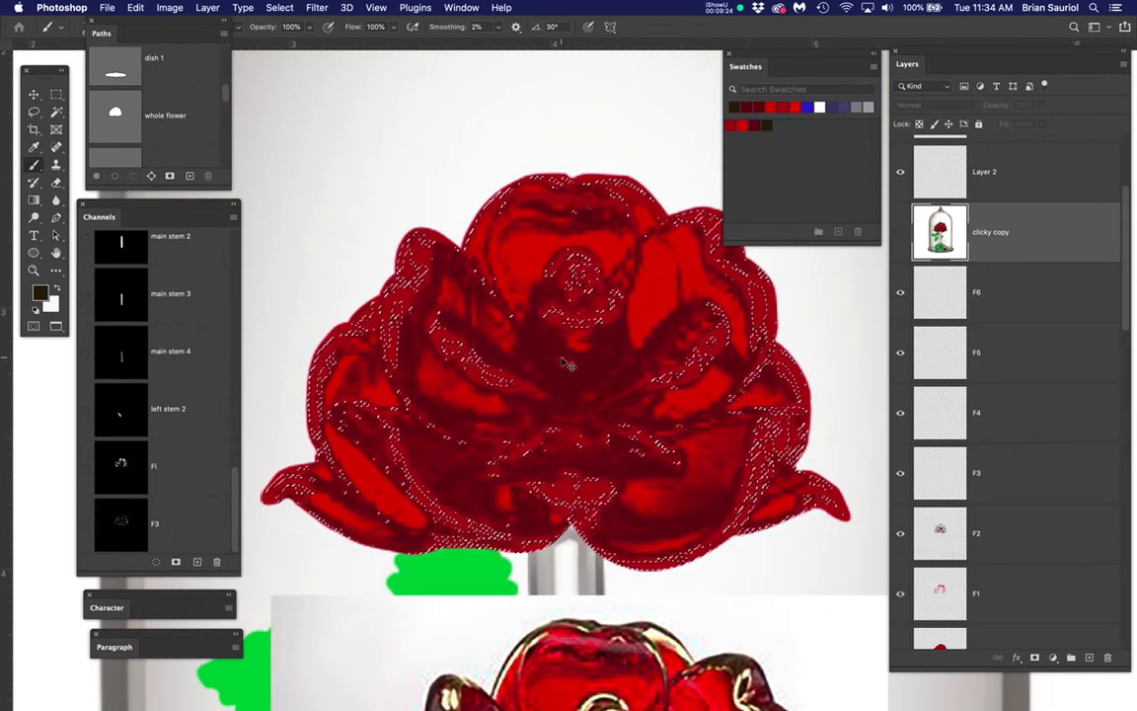
key("super+h")
left_click(1030, 484)
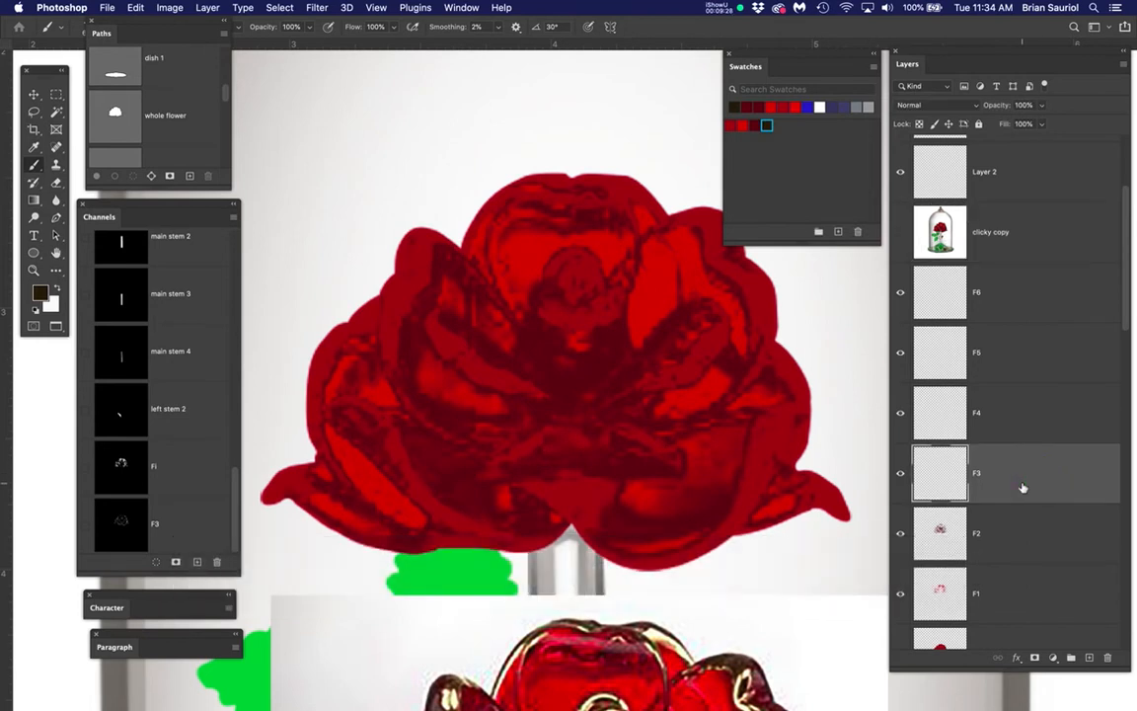
key("alt+BackSpace")
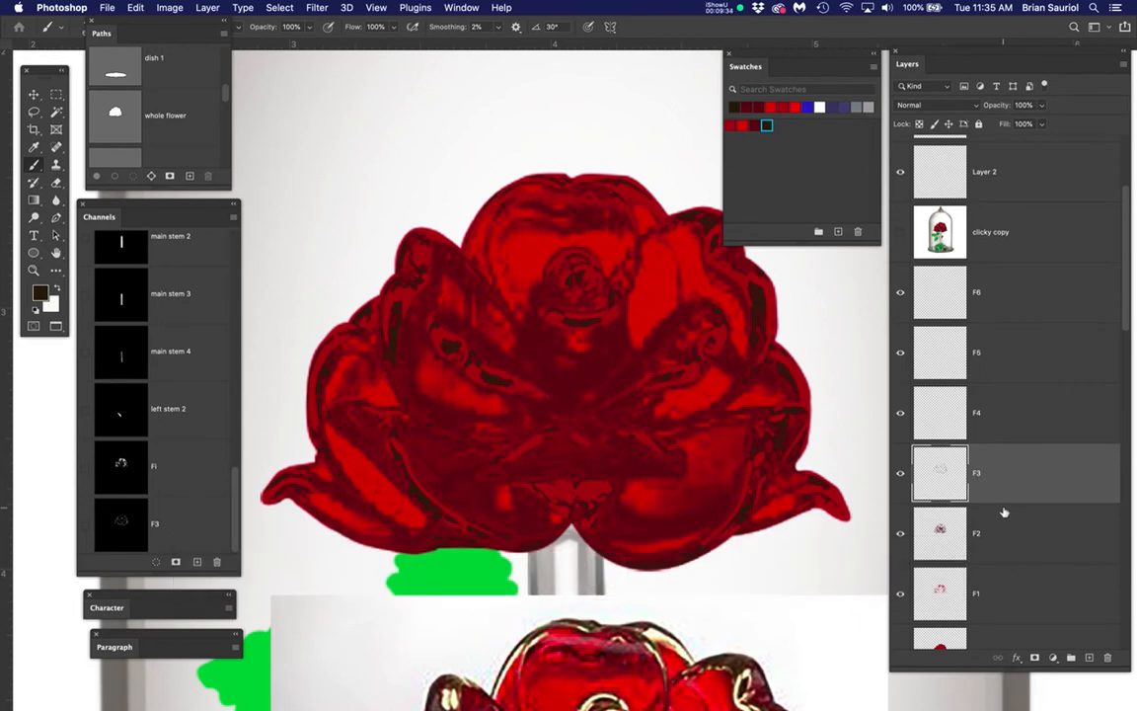
- Deselect the filled area and reapply the last Gaussian Blur to layer F3
key("super+d")
left_click(317, 8)
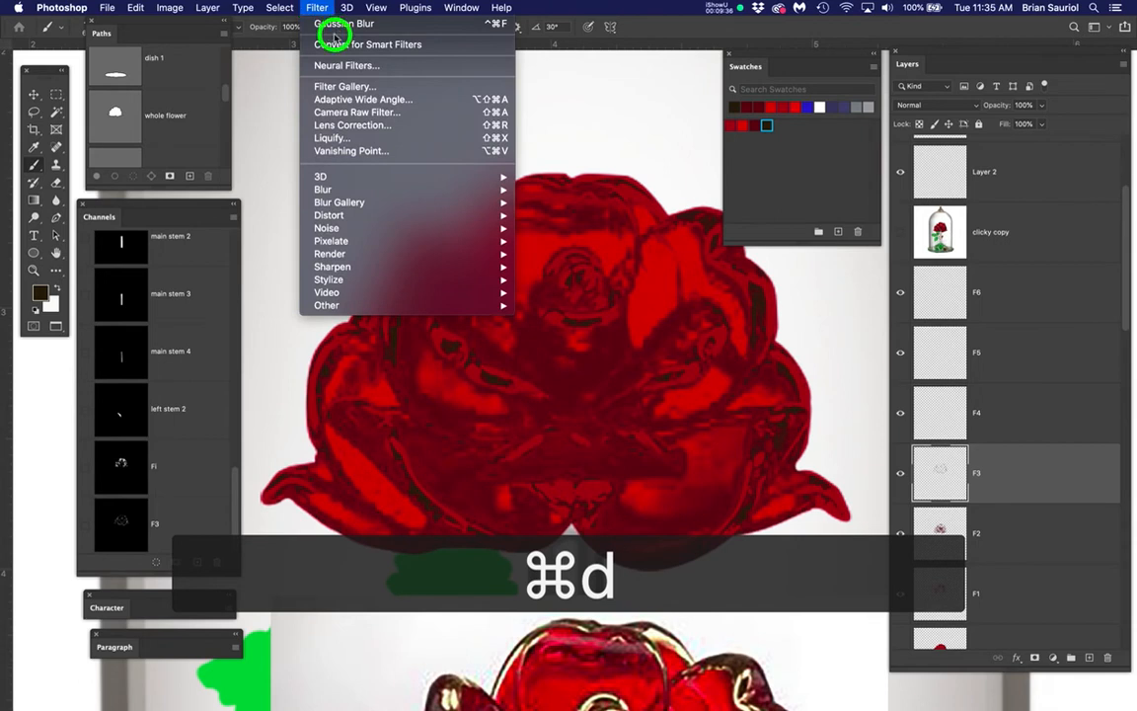
left_click(434, 27)
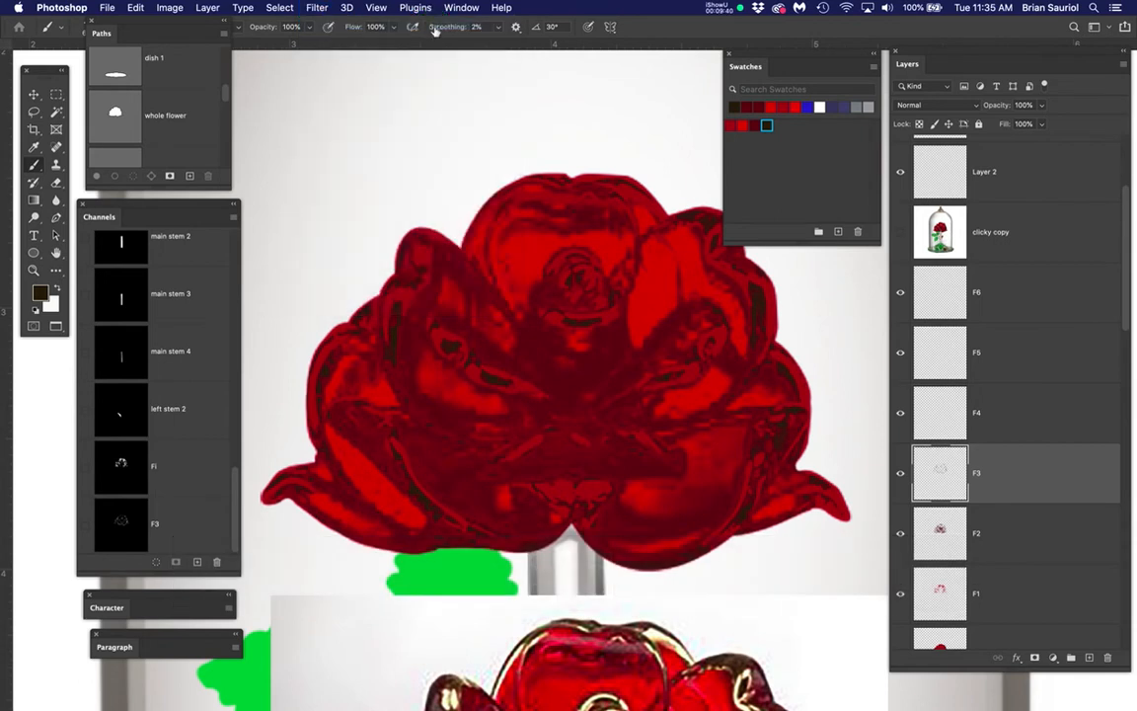
- With layer F4 active, load the contents of layer F2 as a selection and save it as a new channel named F2
left_click(1031, 421)
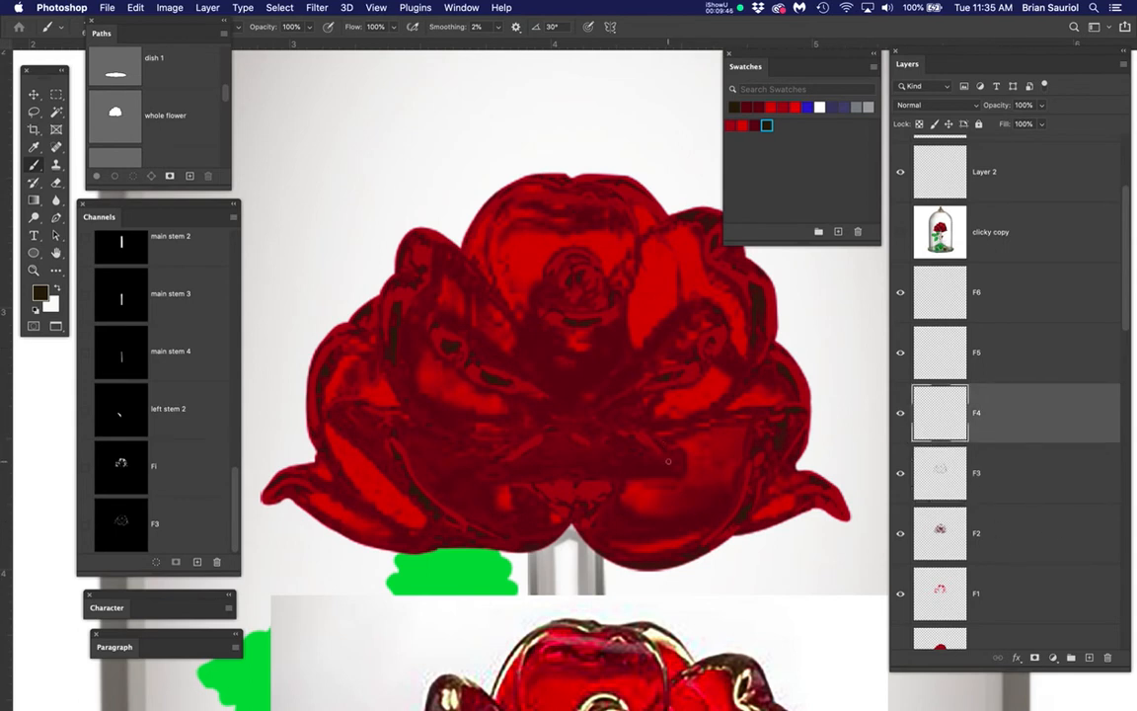
left_click(940, 534, "super")
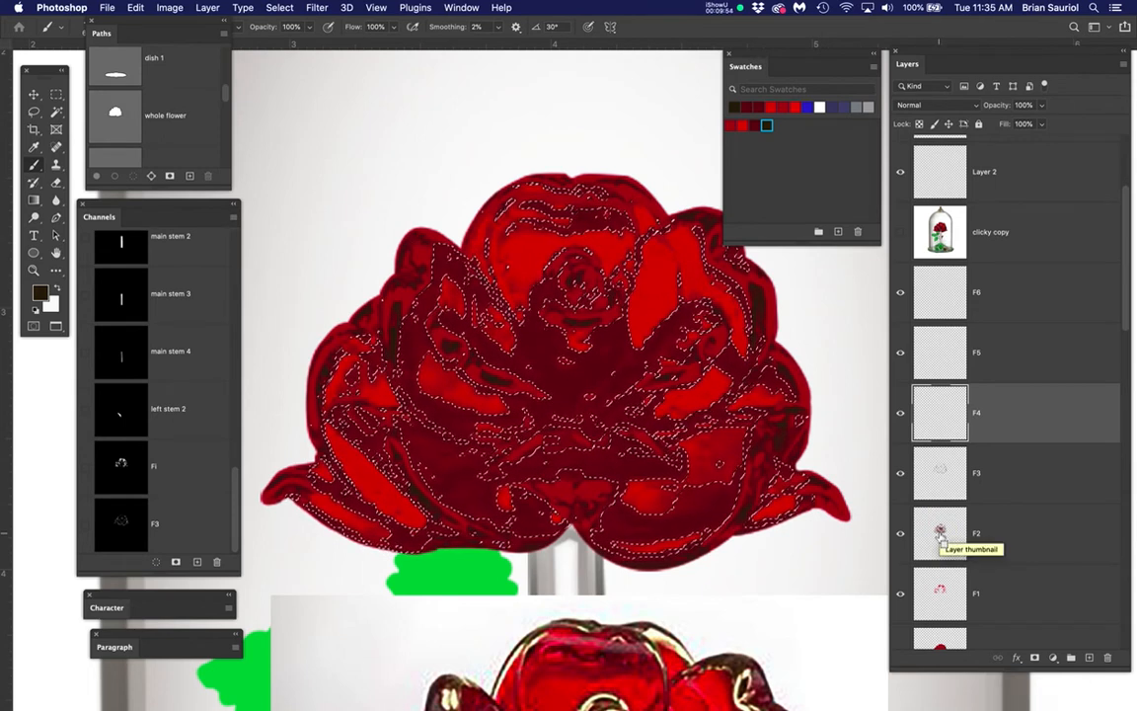
left_click(315, 8)
left_click(279, 8)
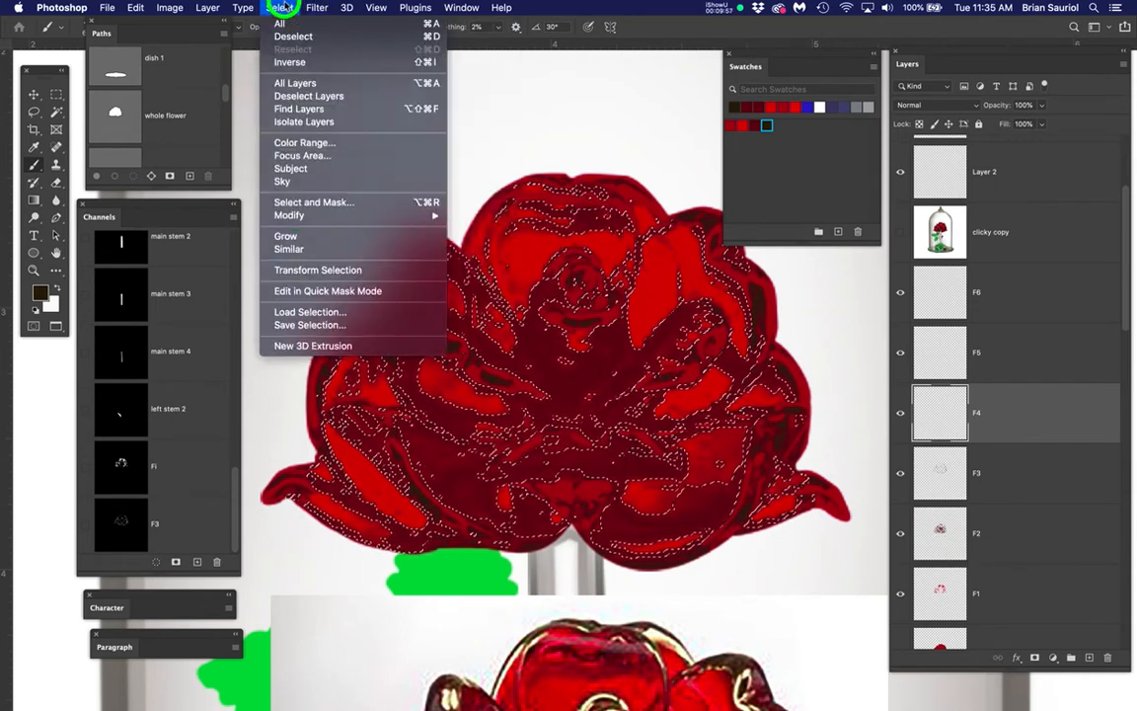
left_click(314, 326)
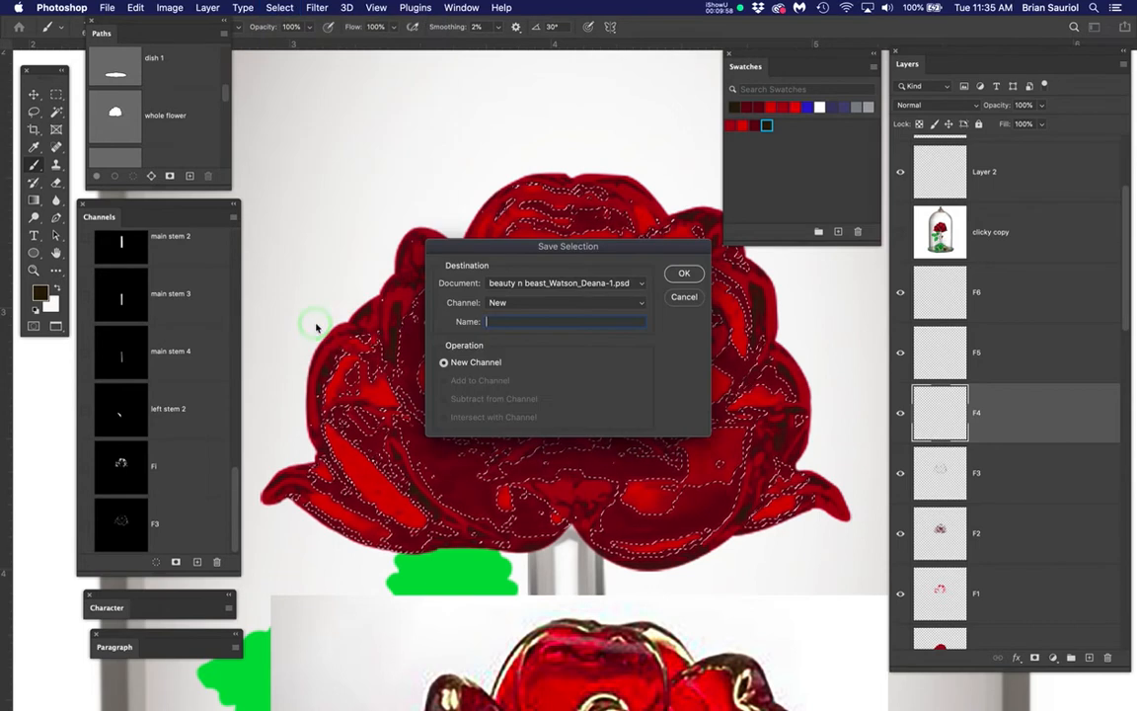
type("F2")
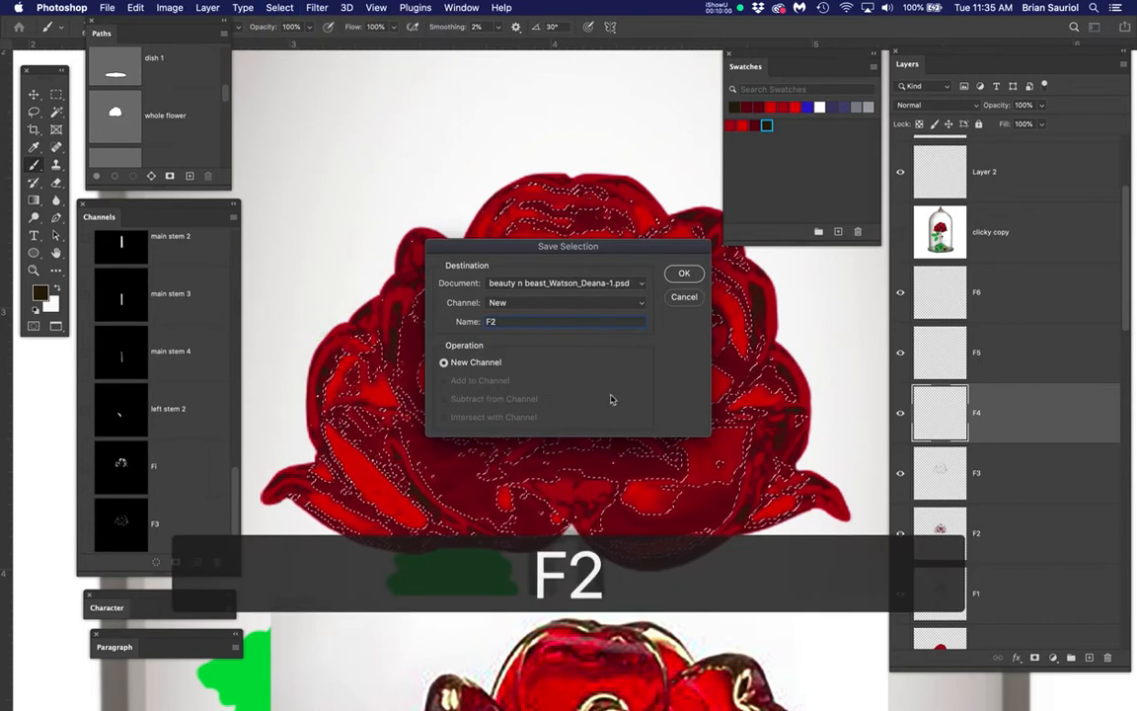
left_click(683, 274)
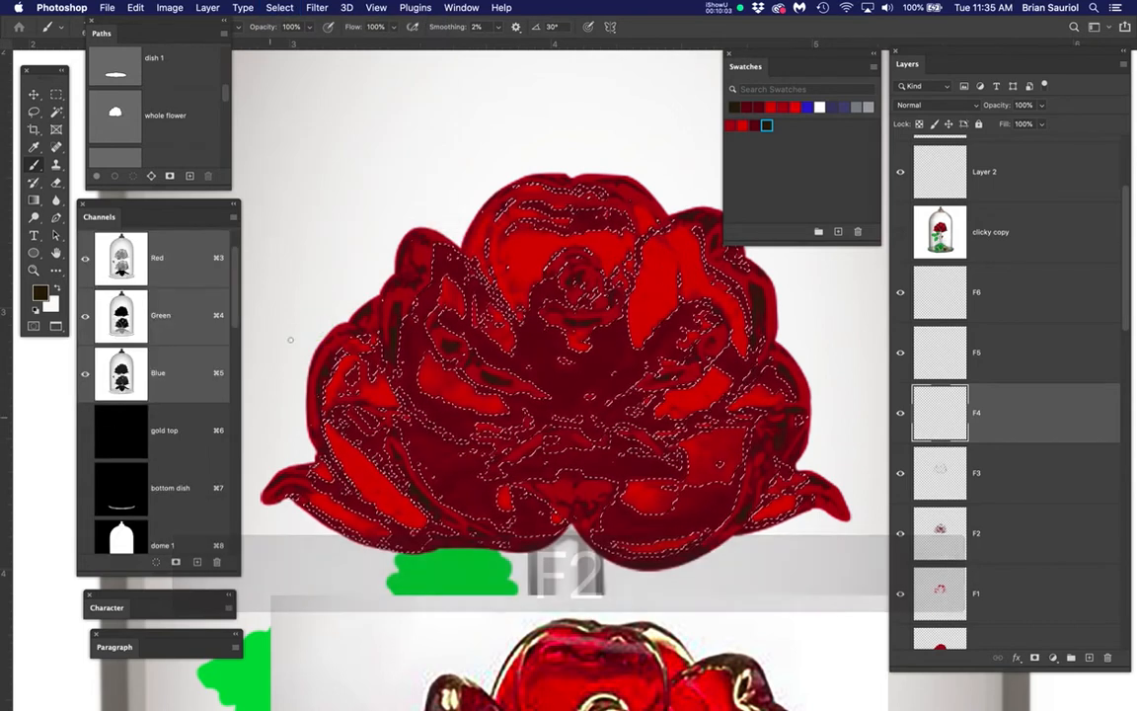
- Move the F2 channel between the Fi and F3 channels and clear the selection
left_click_drag(232, 306, 167, 446)
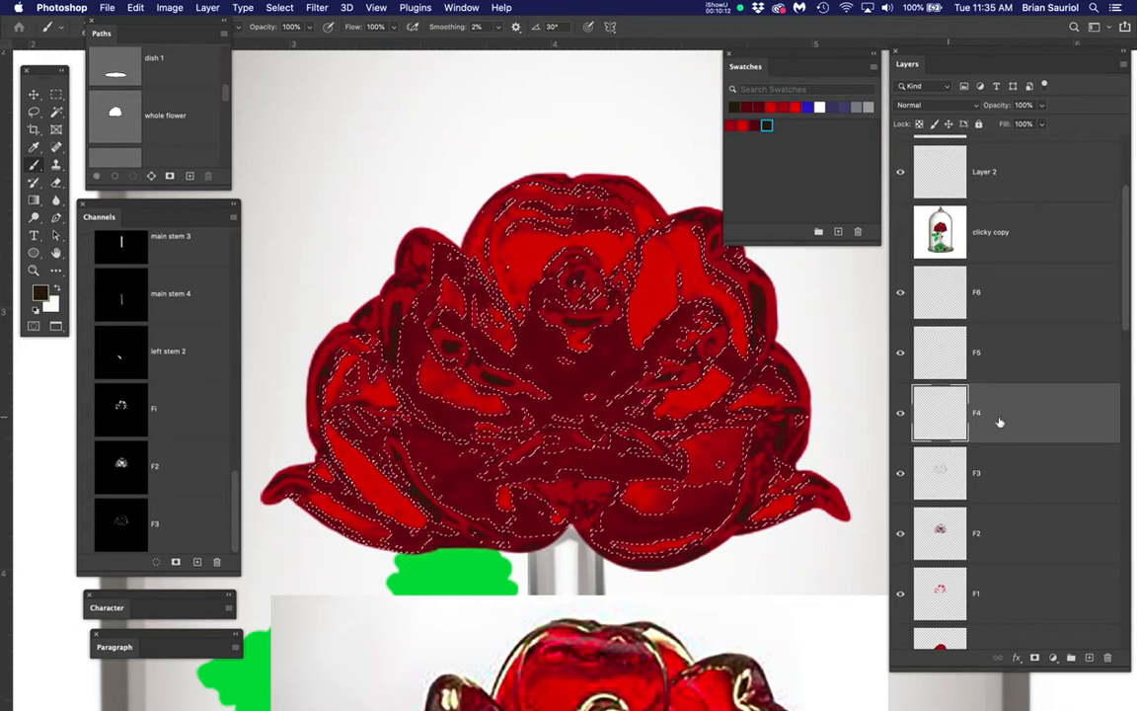
key("super+d")
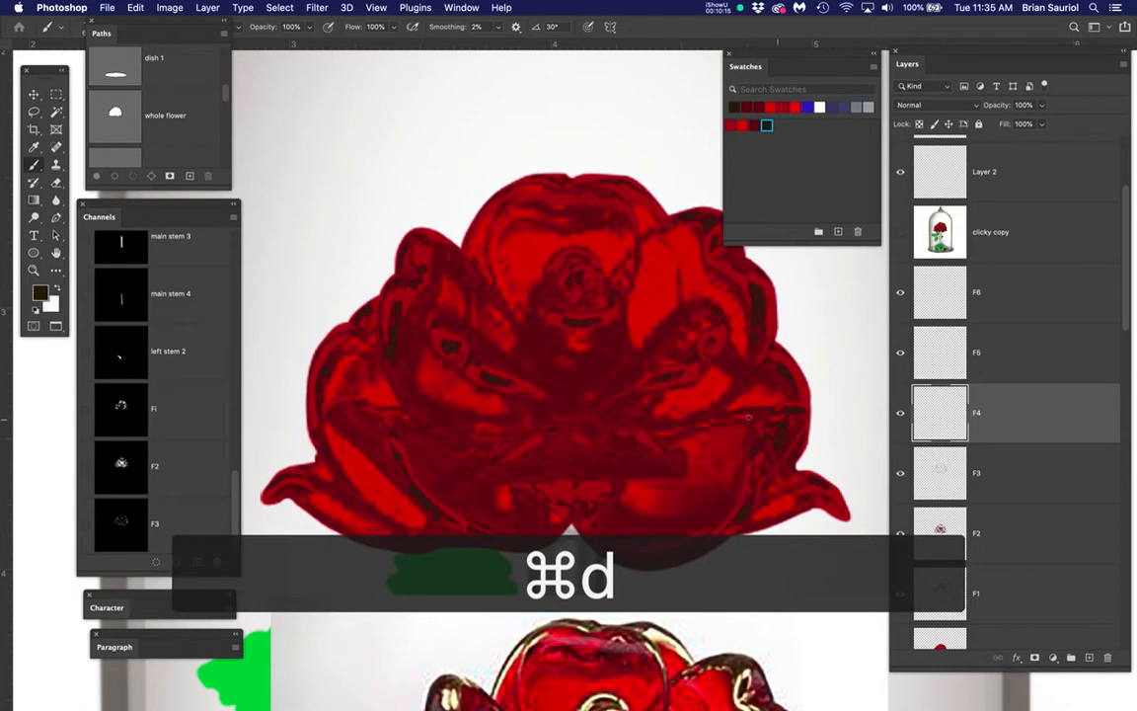
- Show and activate the clicky copy reference layer and load the whole flower path as a selection
left_click(900, 232)
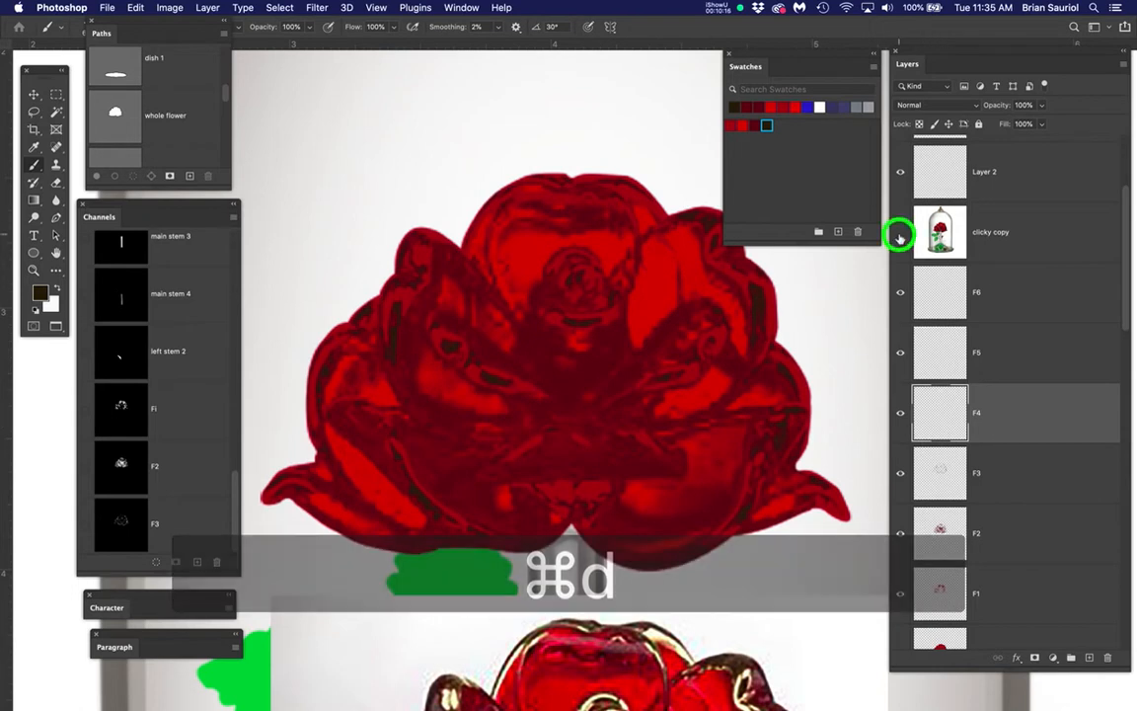
left_click(1038, 234)
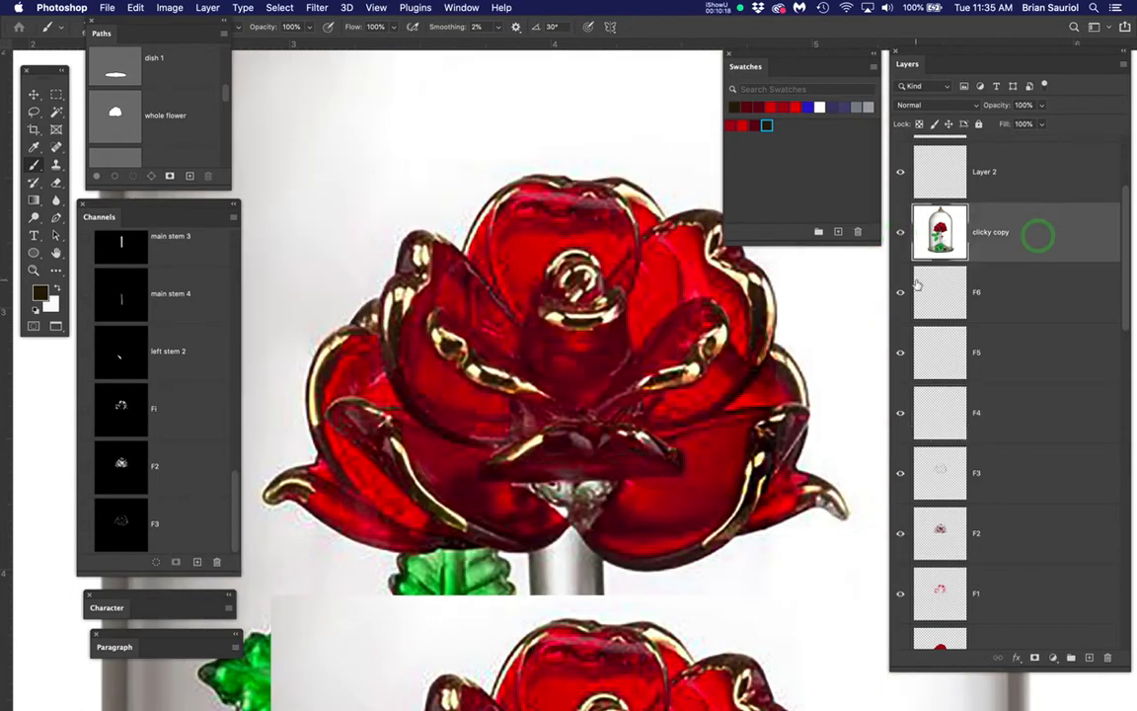
left_click(116, 121, "super")
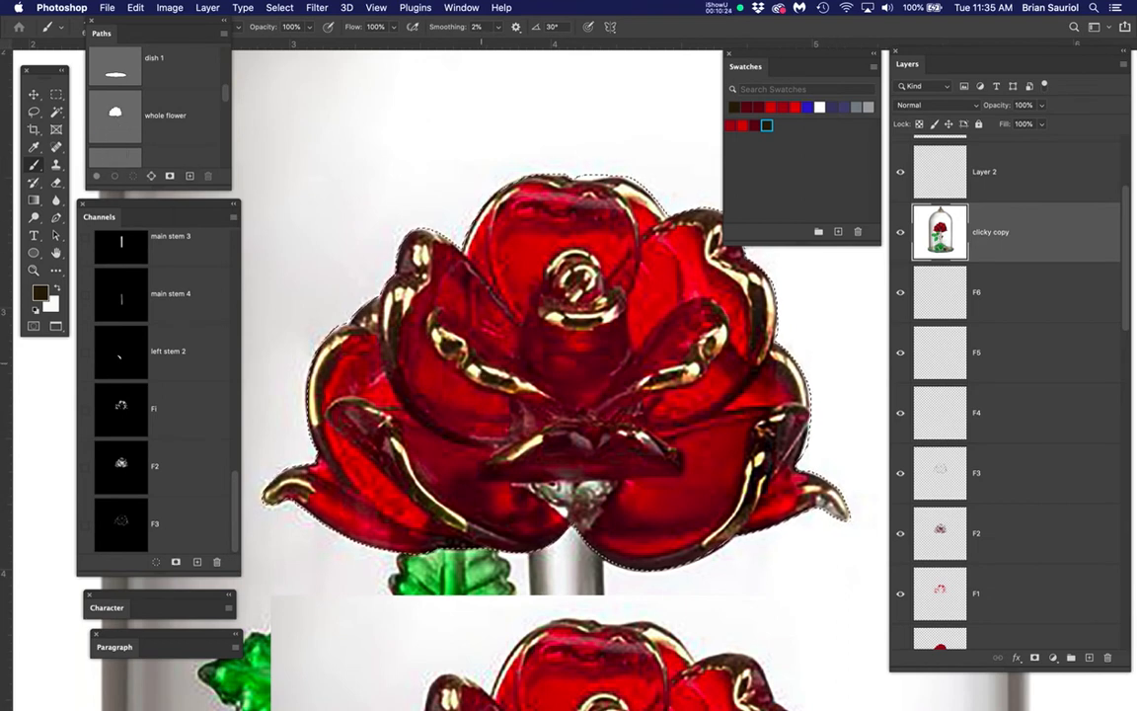
- Examine the gold petal edges and the highlight under the central bud in the reference photo up close
scroll(481, 377, "up", 2)
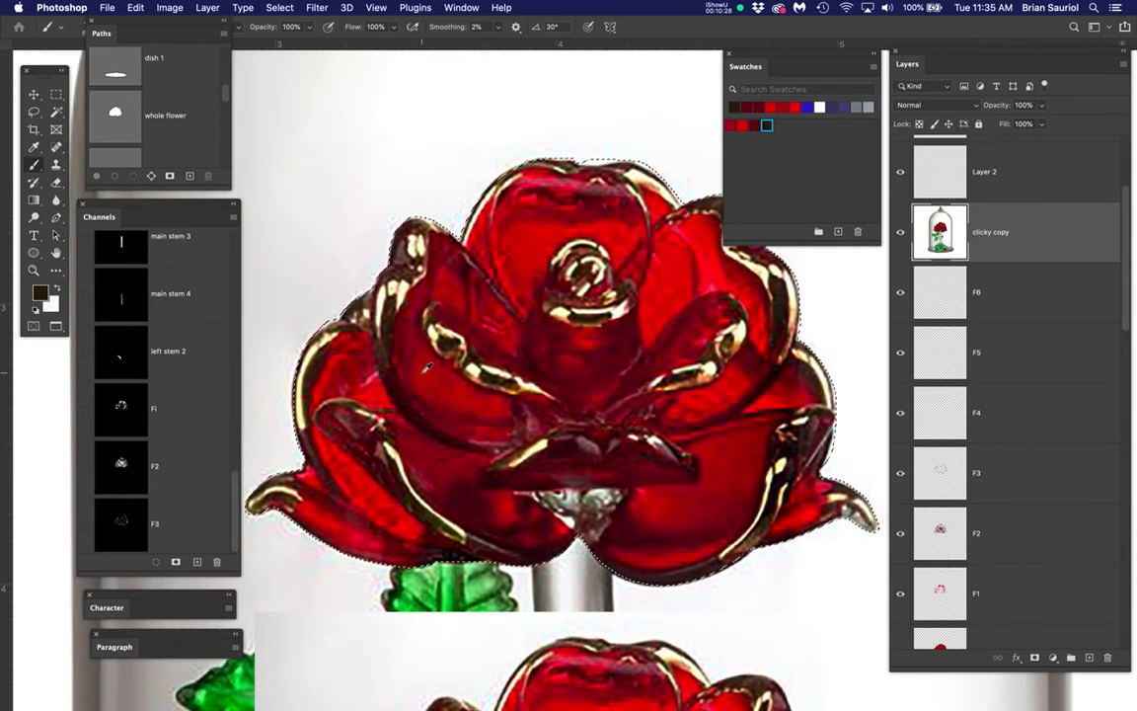
scroll(486, 371, "up", 1)
scroll(428, 368, "up", 2)
scroll(533, 389, "up", 5)
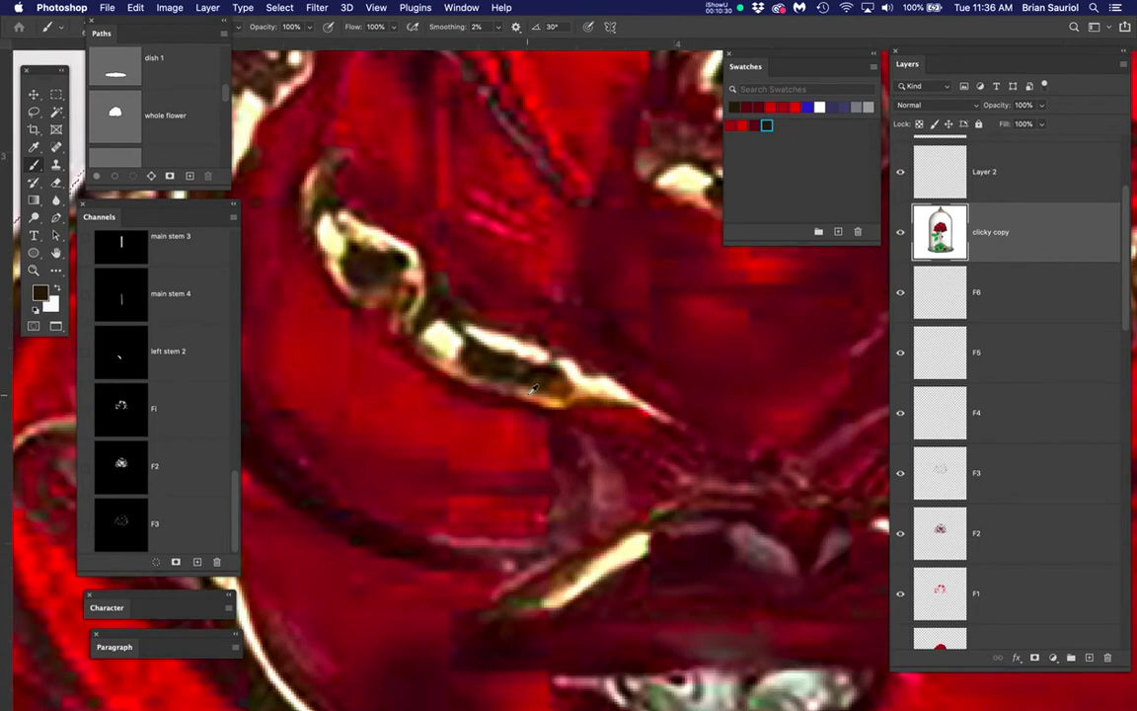
scroll(509, 340, "up", 3)
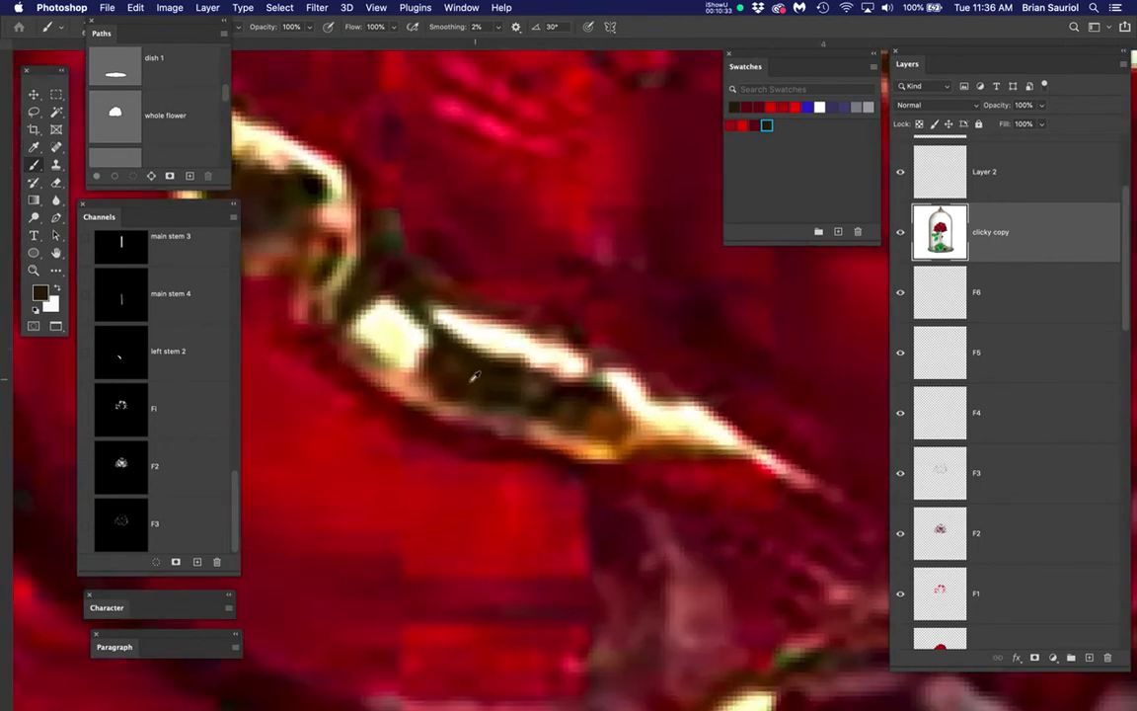
scroll(471, 378, "down", 3)
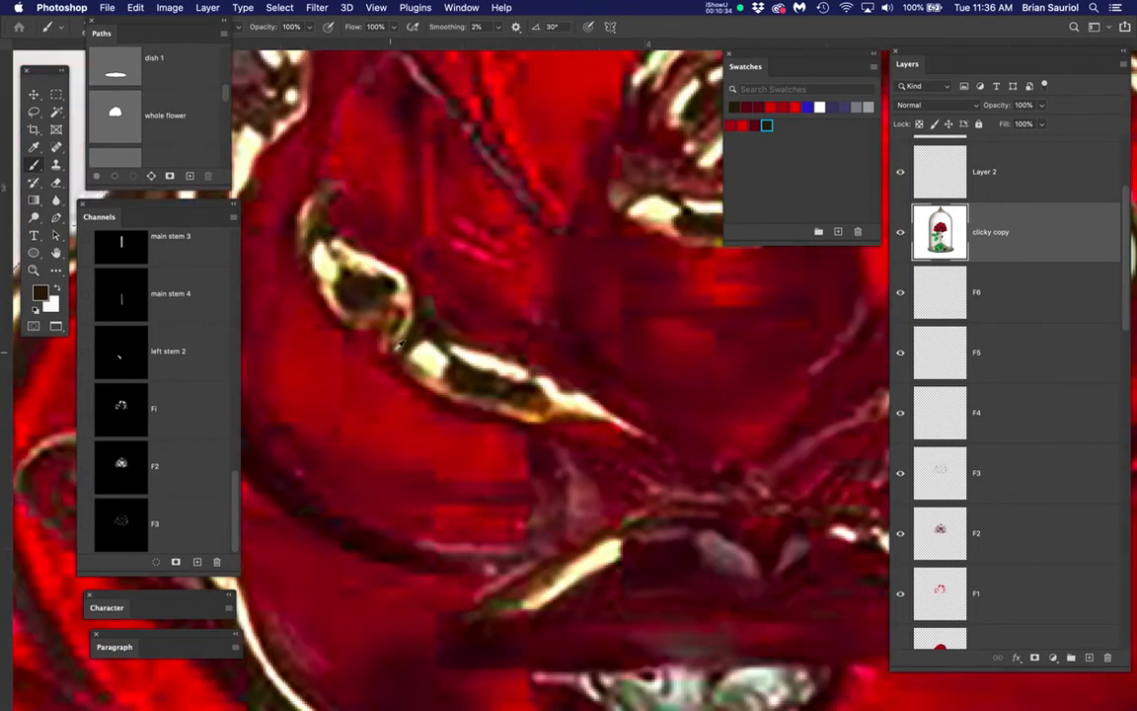
scroll(400, 344, "down", 5)
scroll(524, 326, "up", 8)
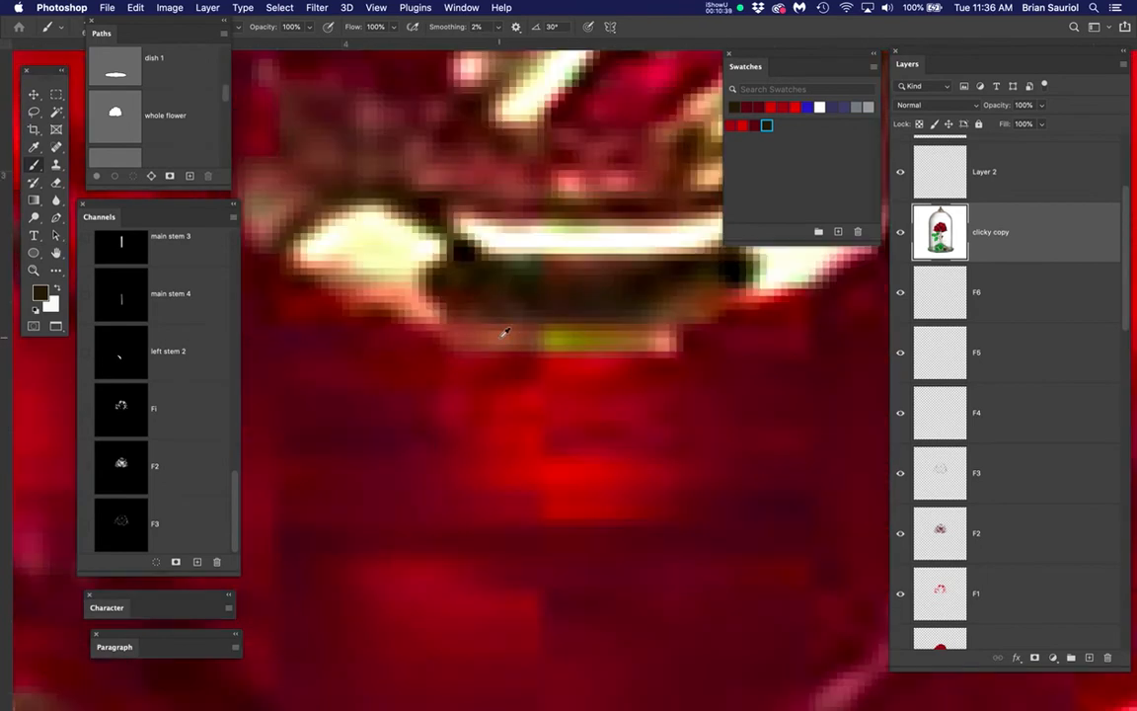
scroll(399, 261, "down", 3)
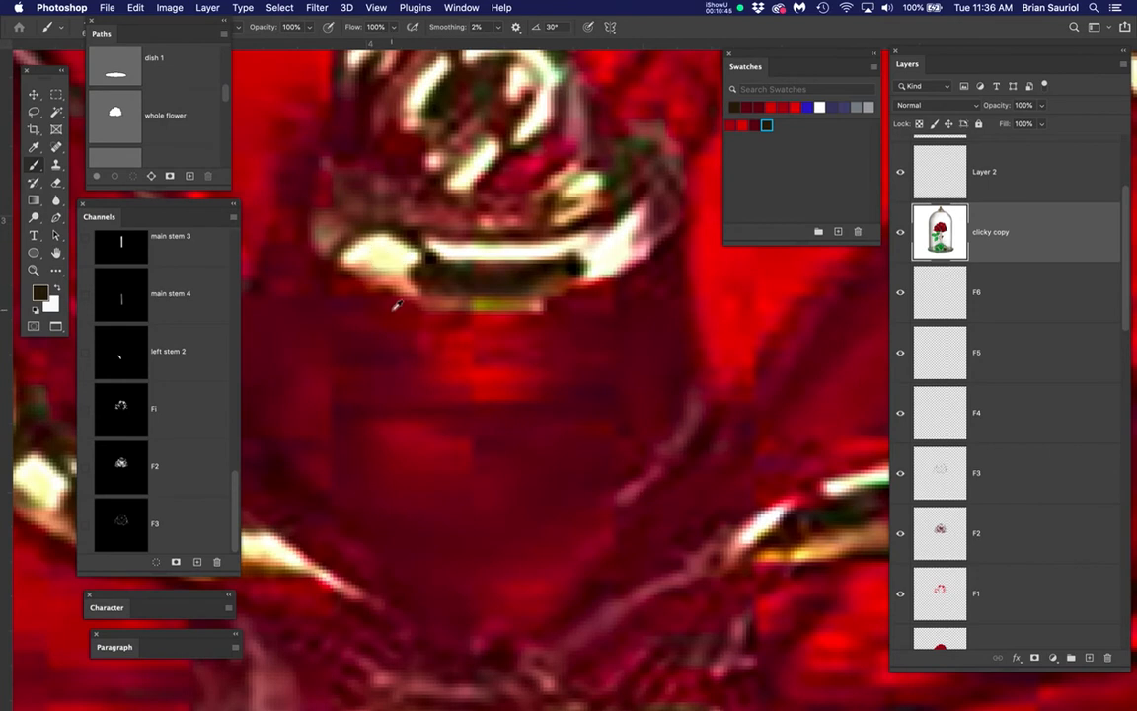
scroll(396, 306, "down", 2)
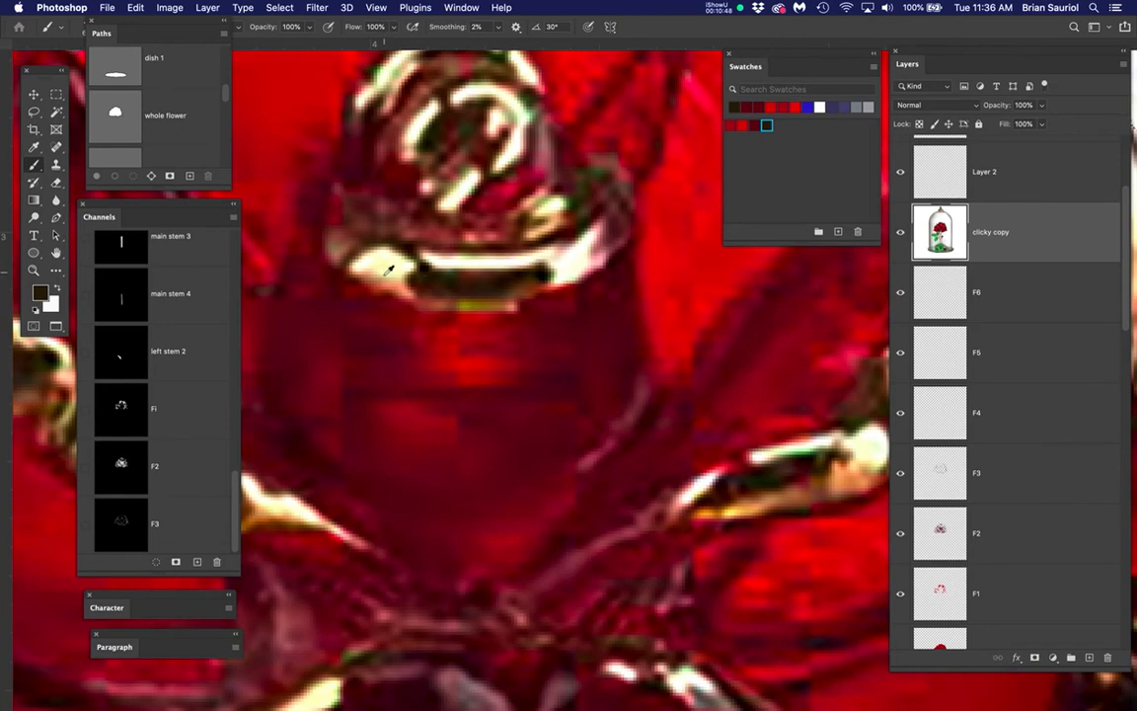
scroll(383, 279, "up", 3)
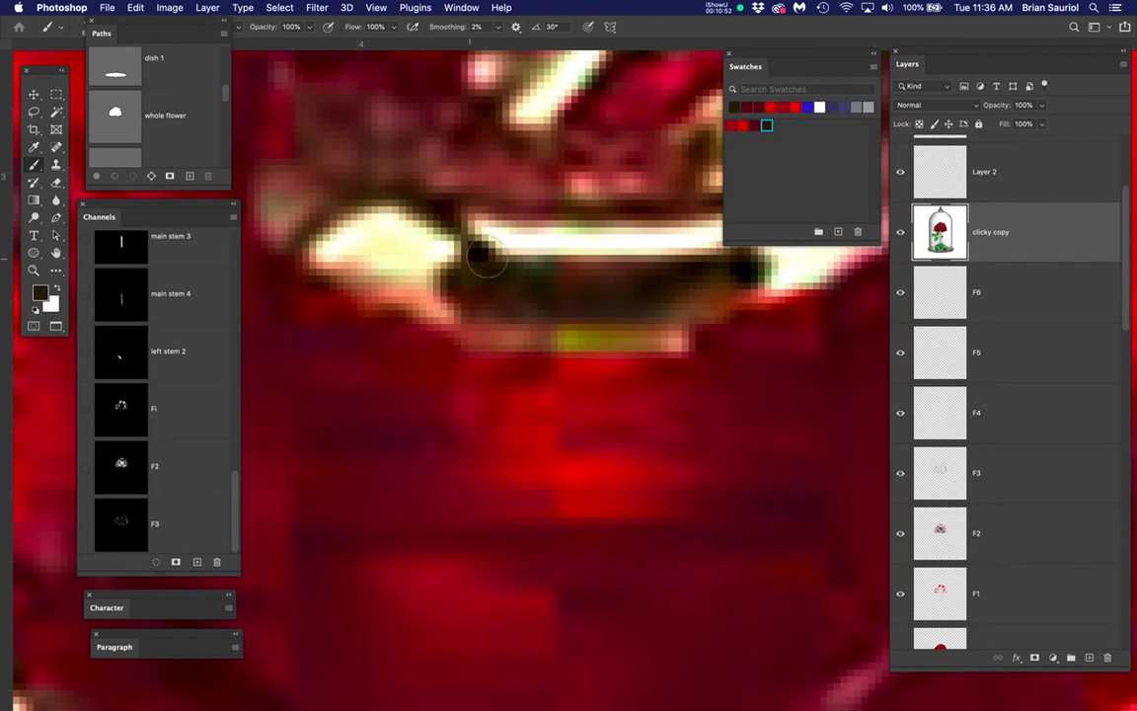
scroll(474, 254, "down", 5)
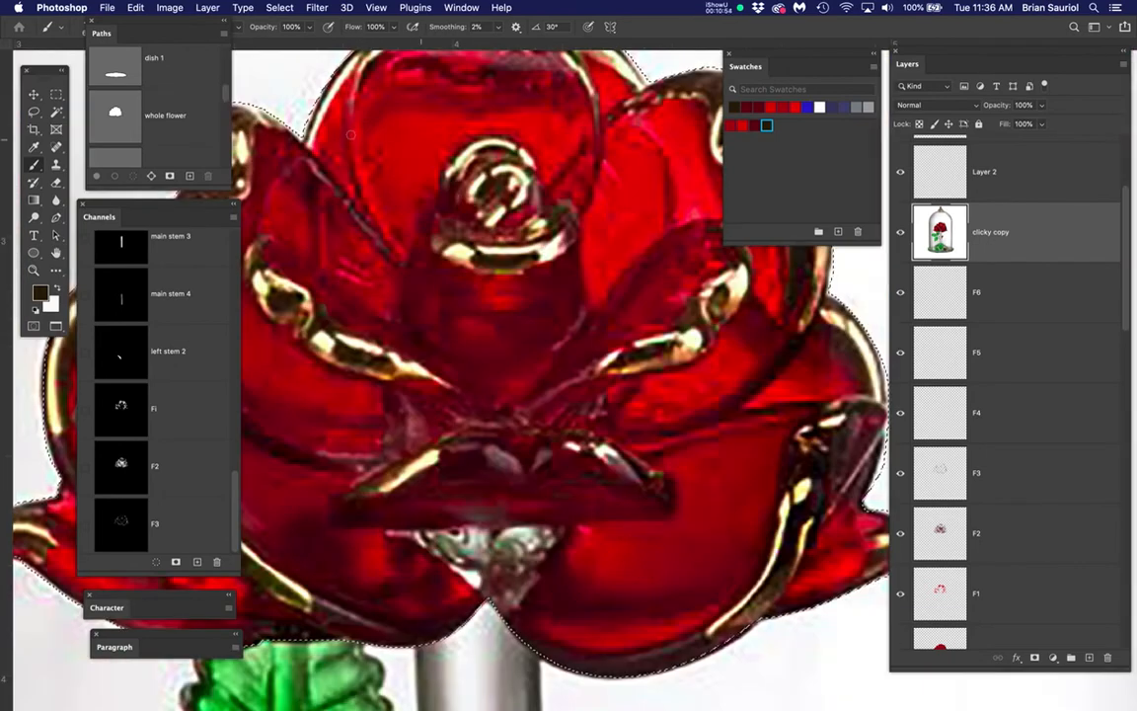
- Select the peach tones within the flower using Color Range, sampling the gold rim under the central bud and raising the fuzziness above 90
left_click(284, 8)
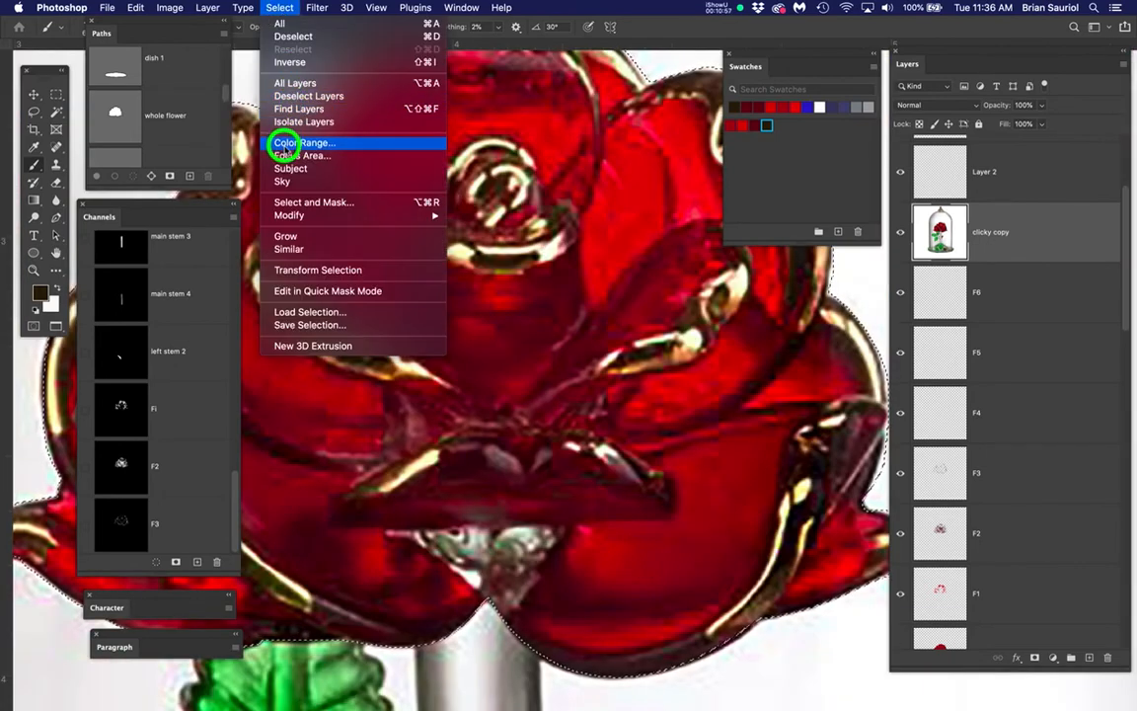
left_click(285, 143)
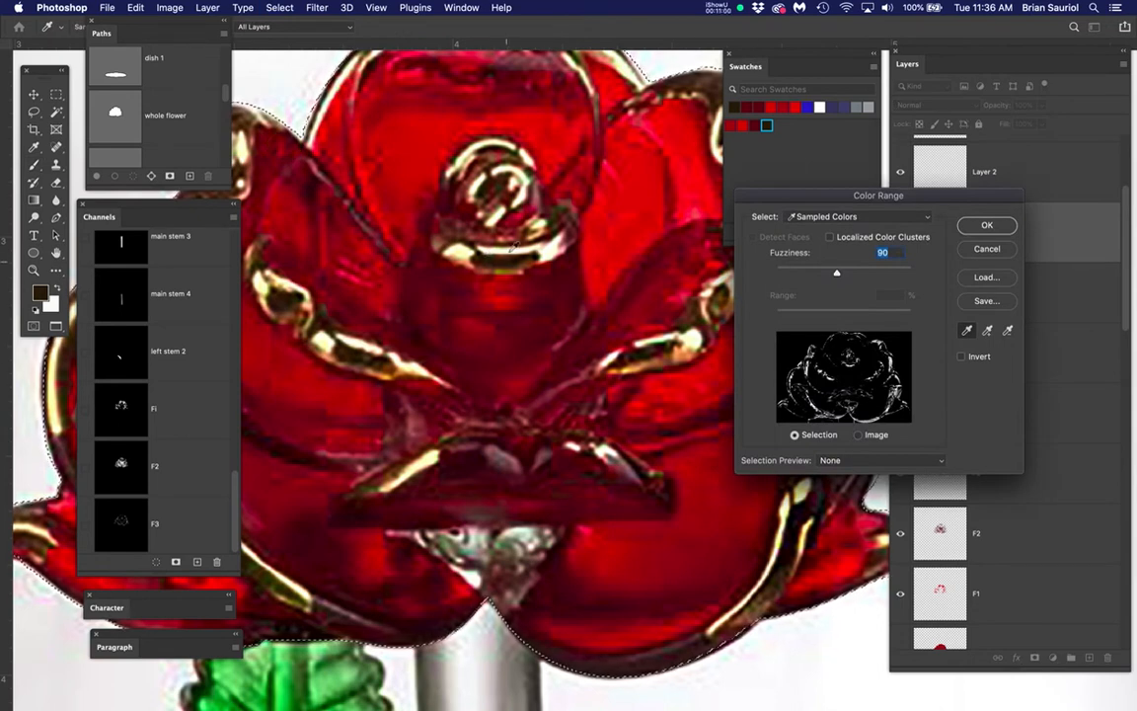
scroll(482, 268, "up", 2)
scroll(484, 266, "up", 4)
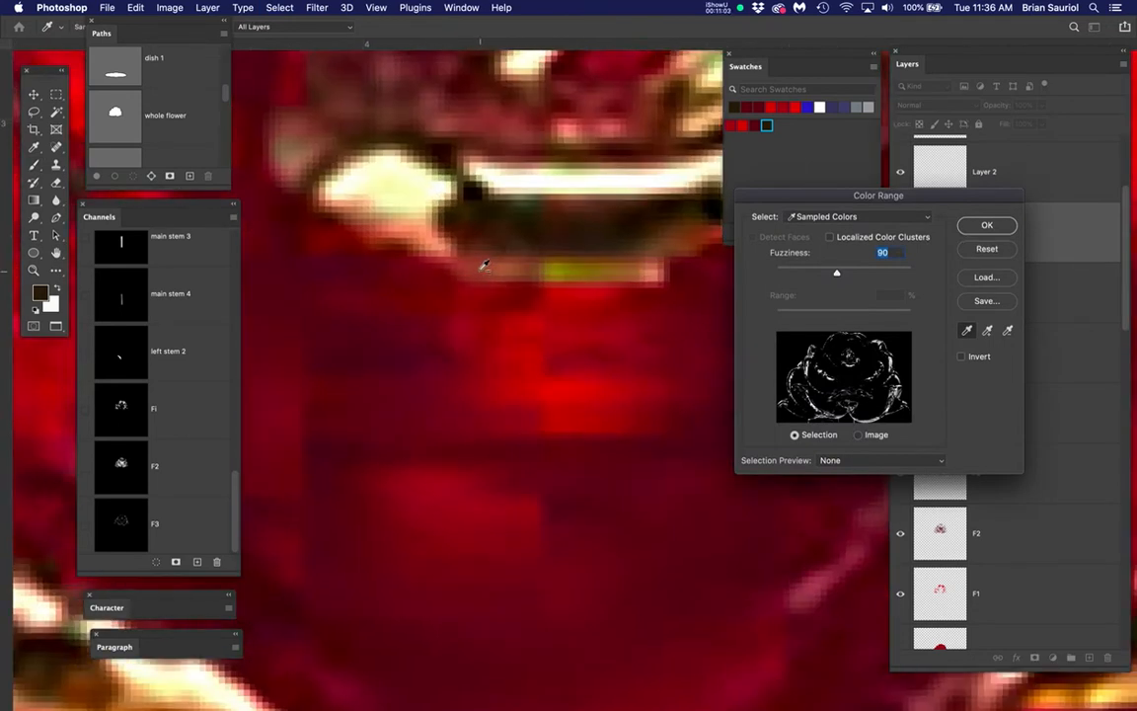
left_click(418, 230)
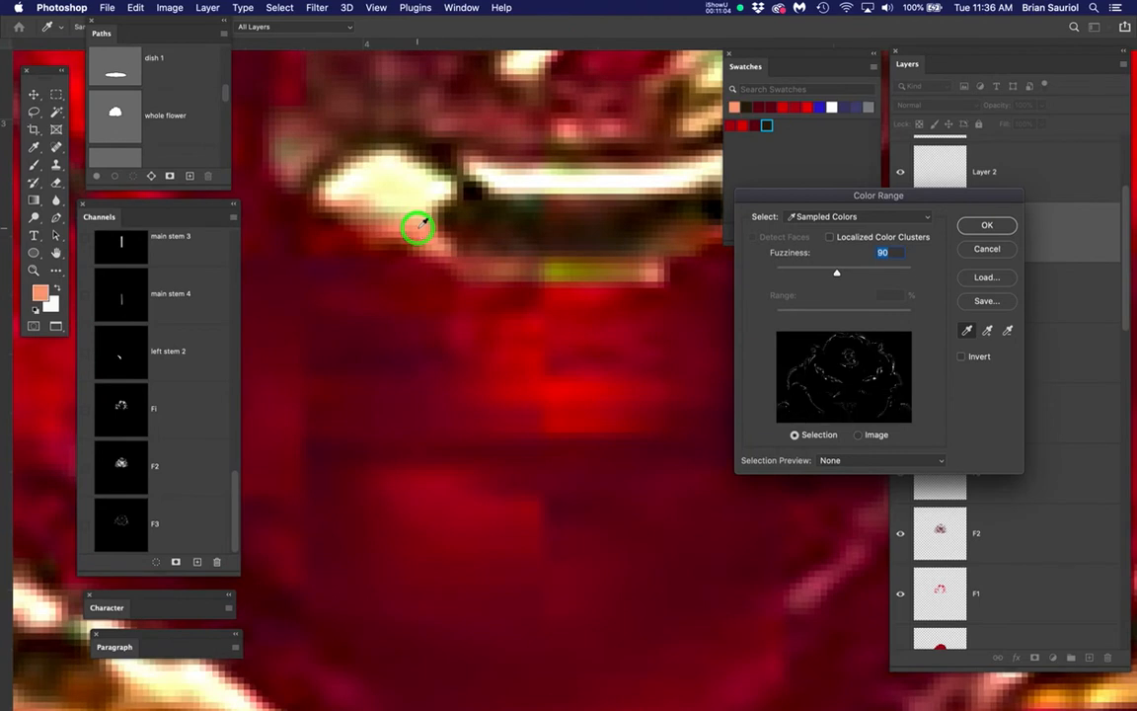
left_click_drag(836, 275, 851, 274)
left_click(975, 225)
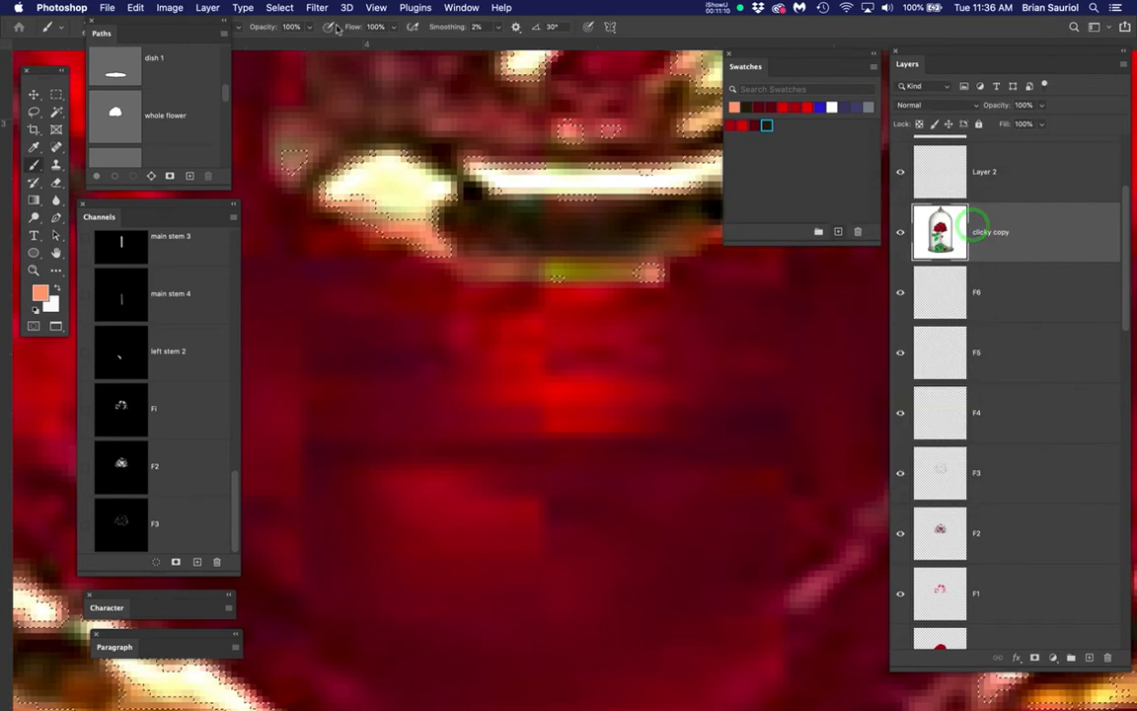
- Save the peach color selection as a new channel named F4
left_click(277, 8)
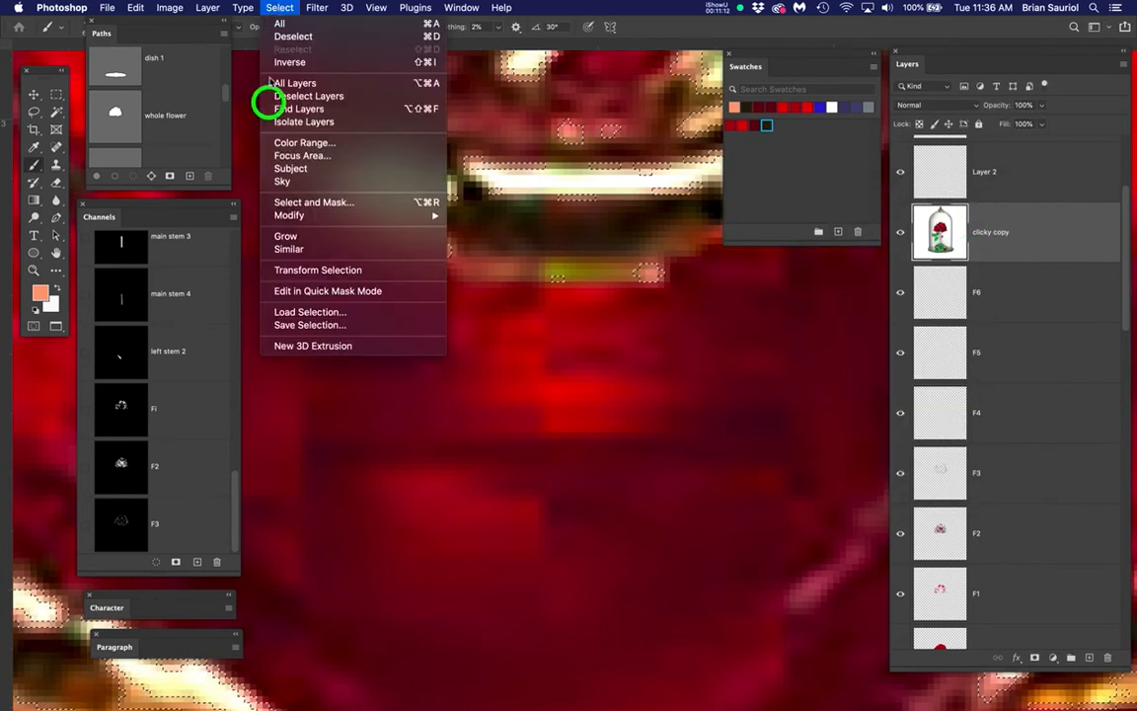
left_click(284, 325)
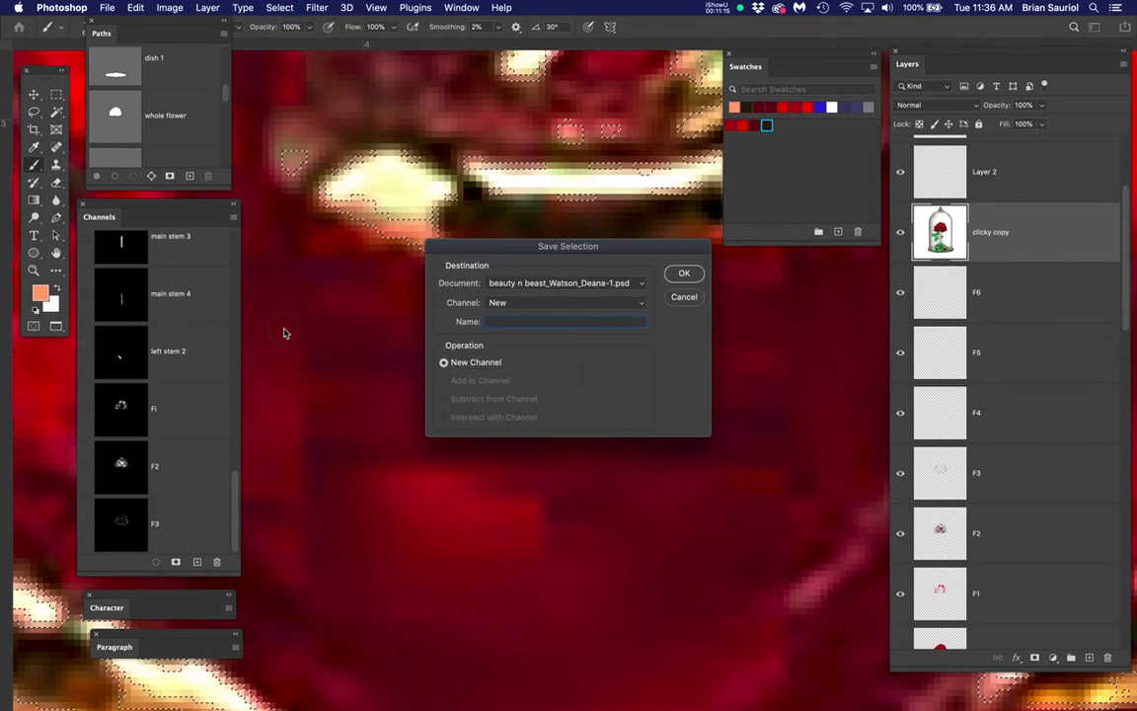
type("f")
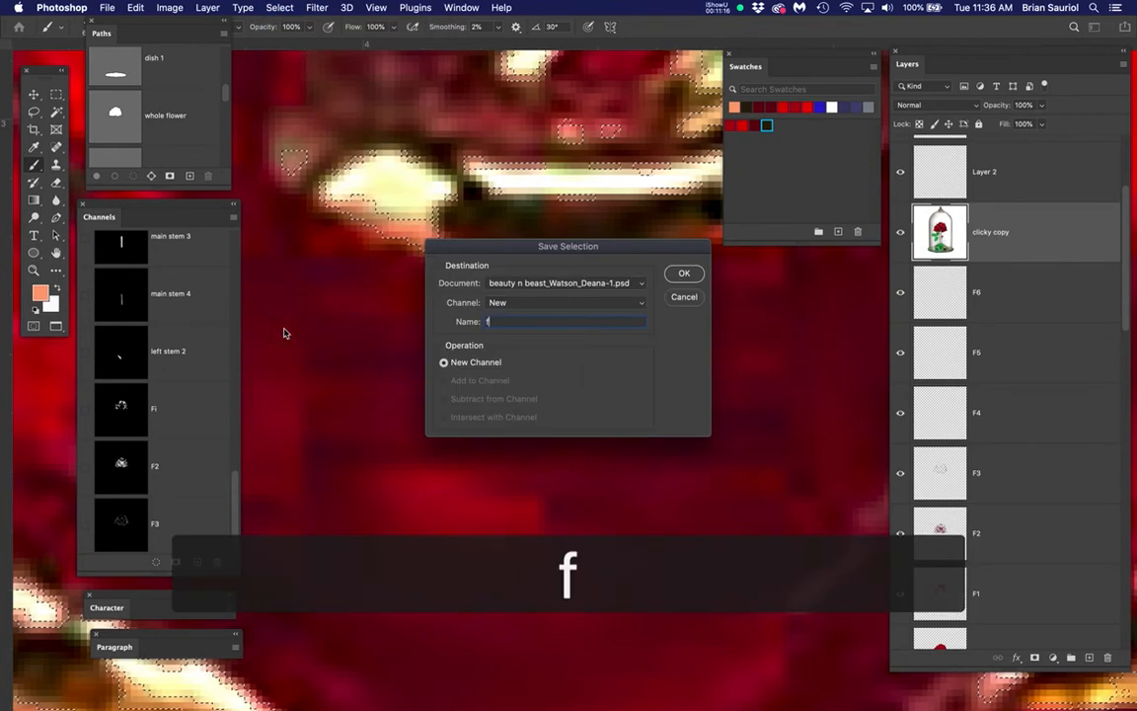
type("F4")
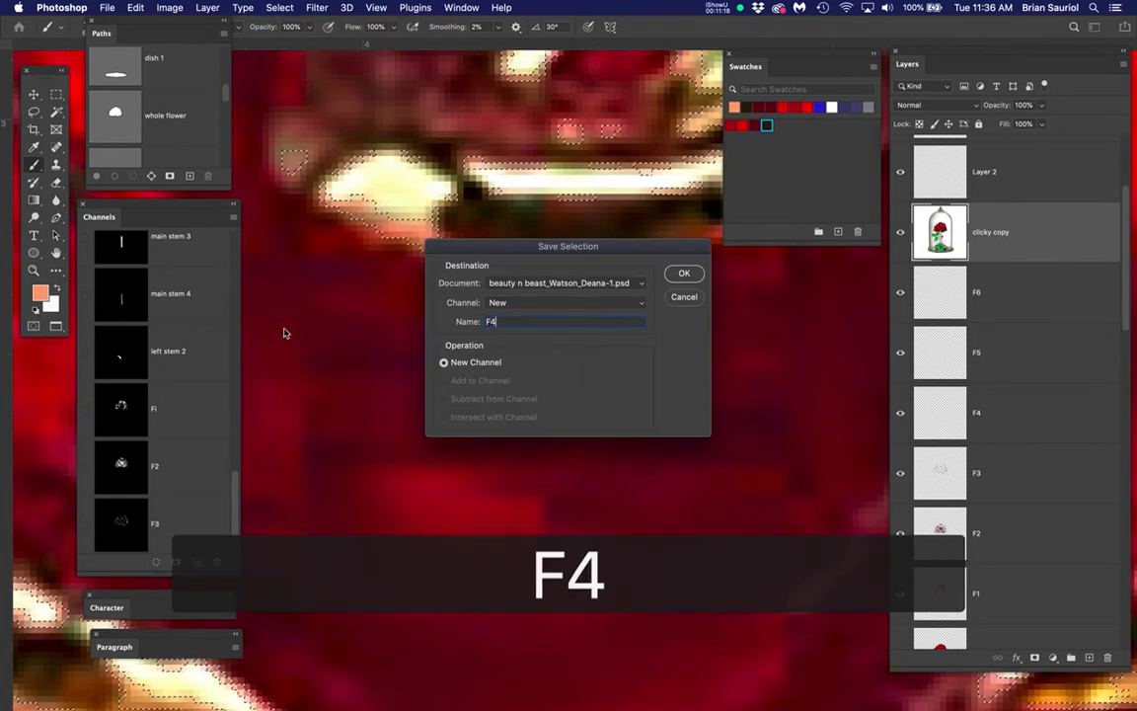
left_click(684, 273)
- Add the peach foreground color f9b289 to the swatches under the name F4
left_click(38, 291)
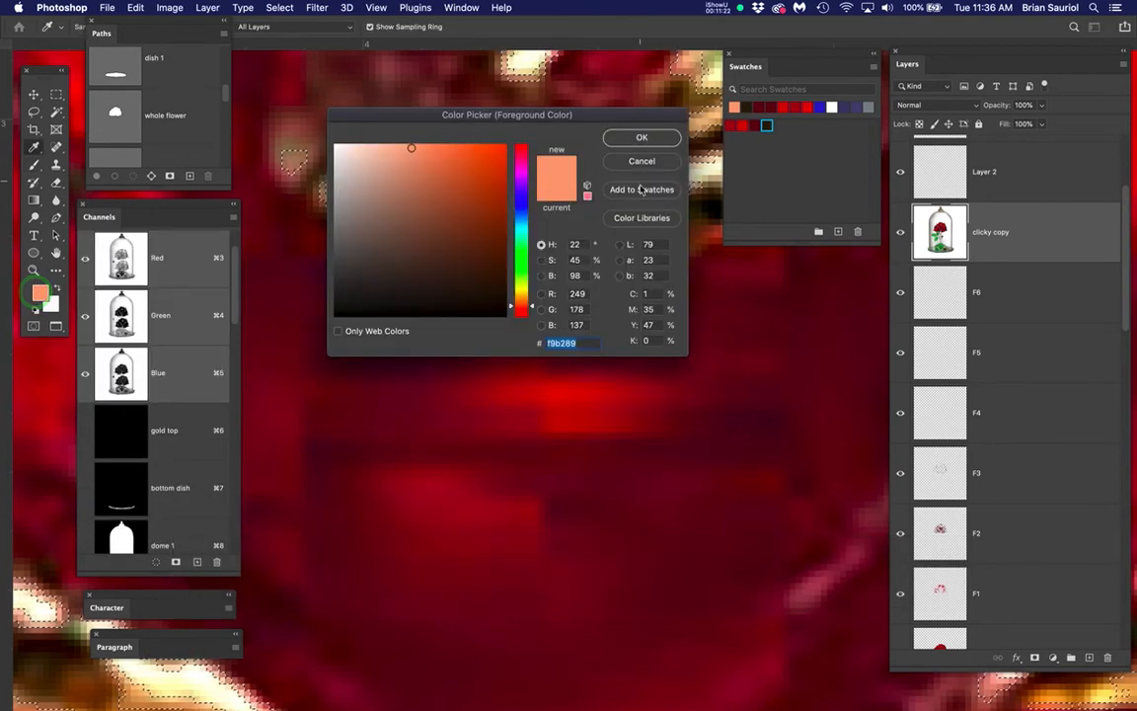
left_click(639, 187)
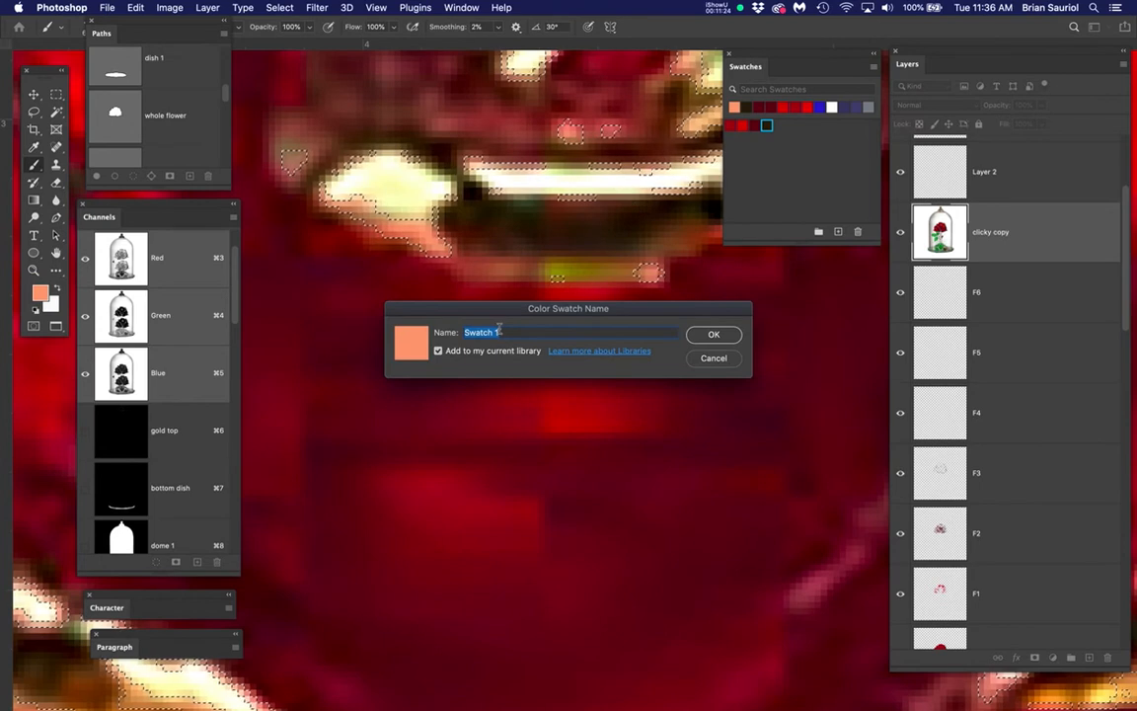
type("F4")
key("Return")
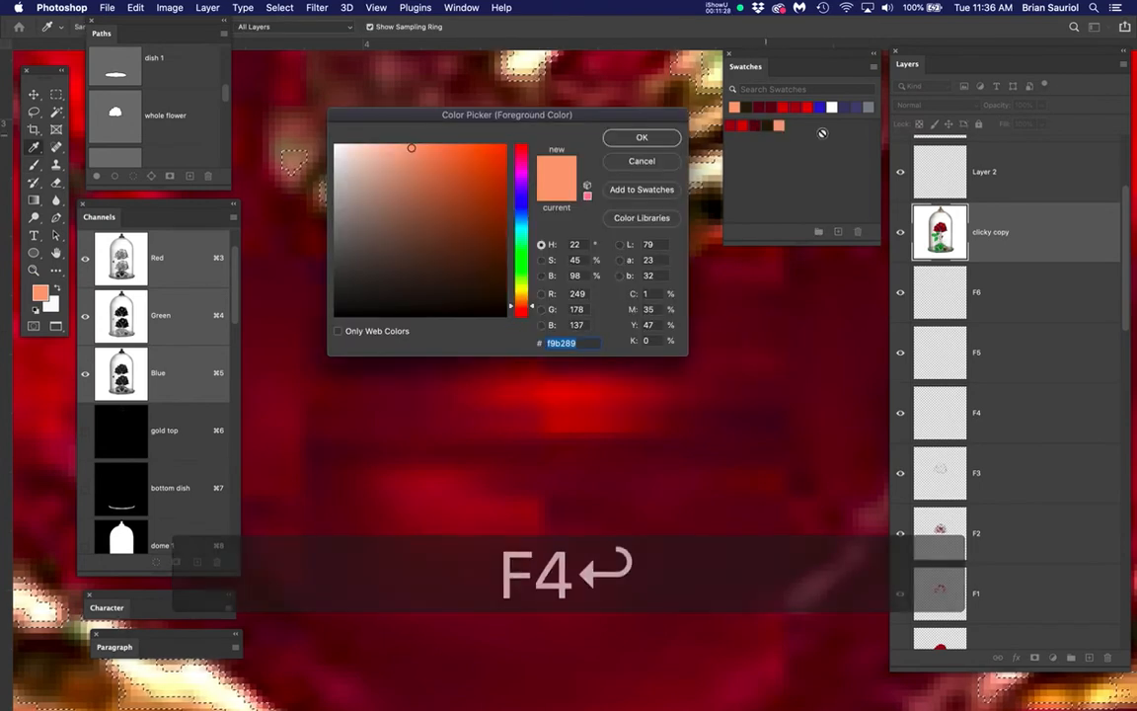
left_click(656, 146)
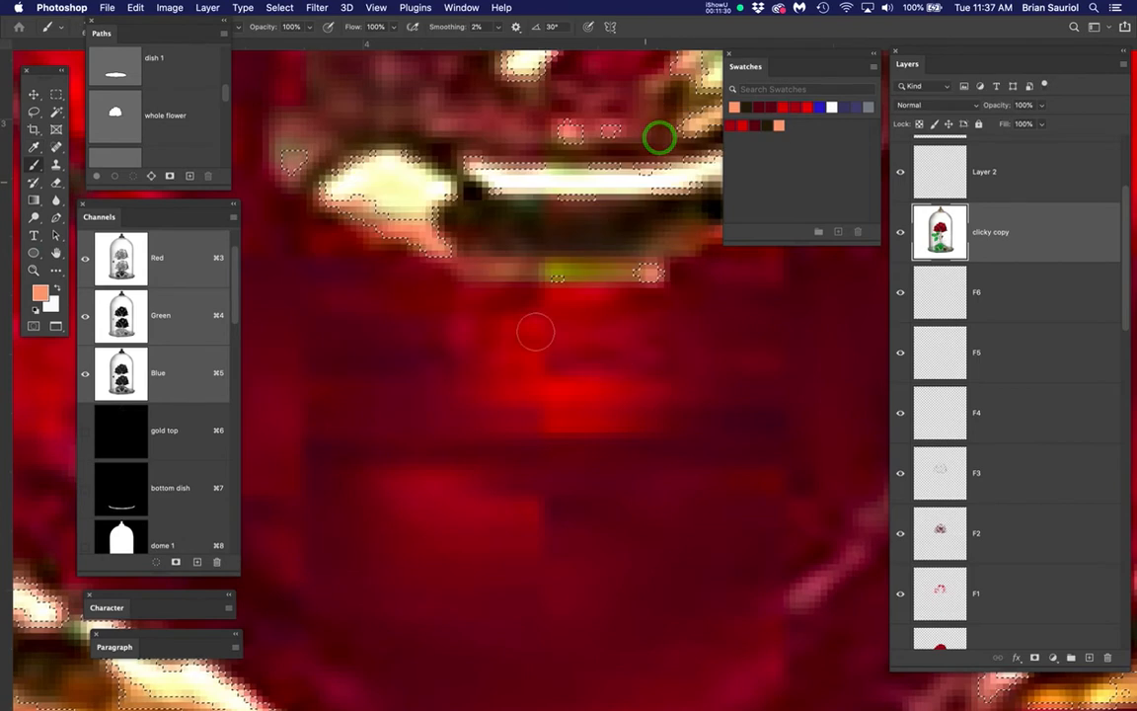
- Hide the clicky copy layer, fill the selection on layer F4 with the peach foreground color, and deselect
scroll(507, 268, "down", 5)
scroll(507, 279, "down", 2)
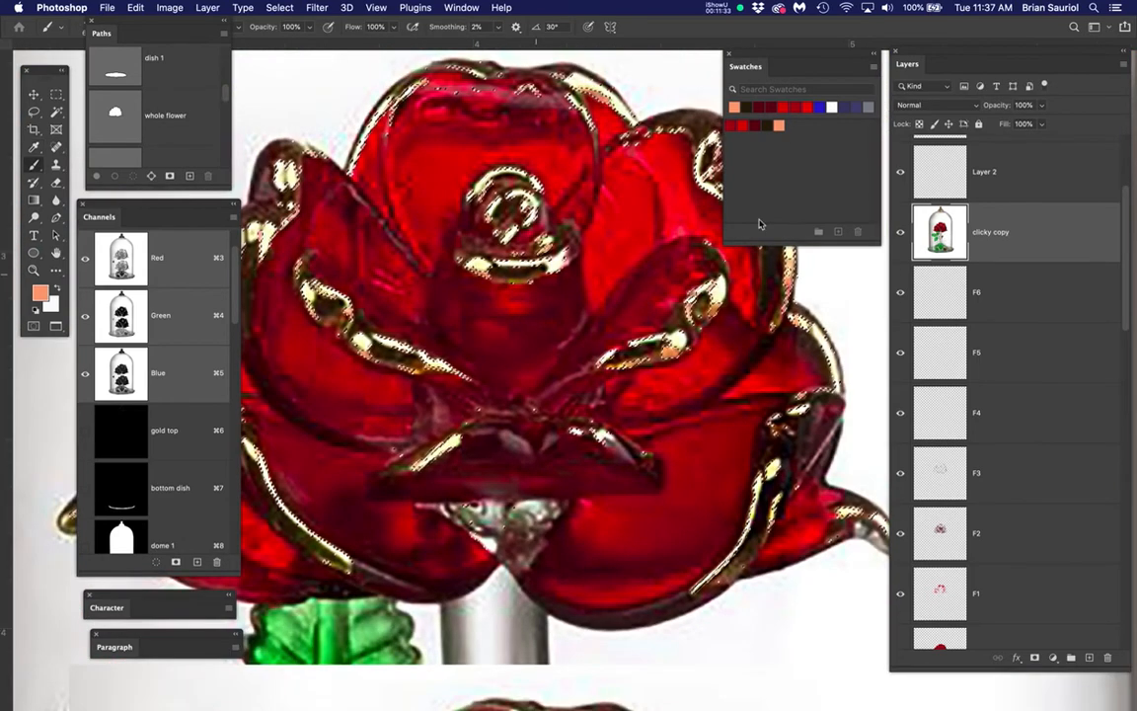
left_click(899, 231)
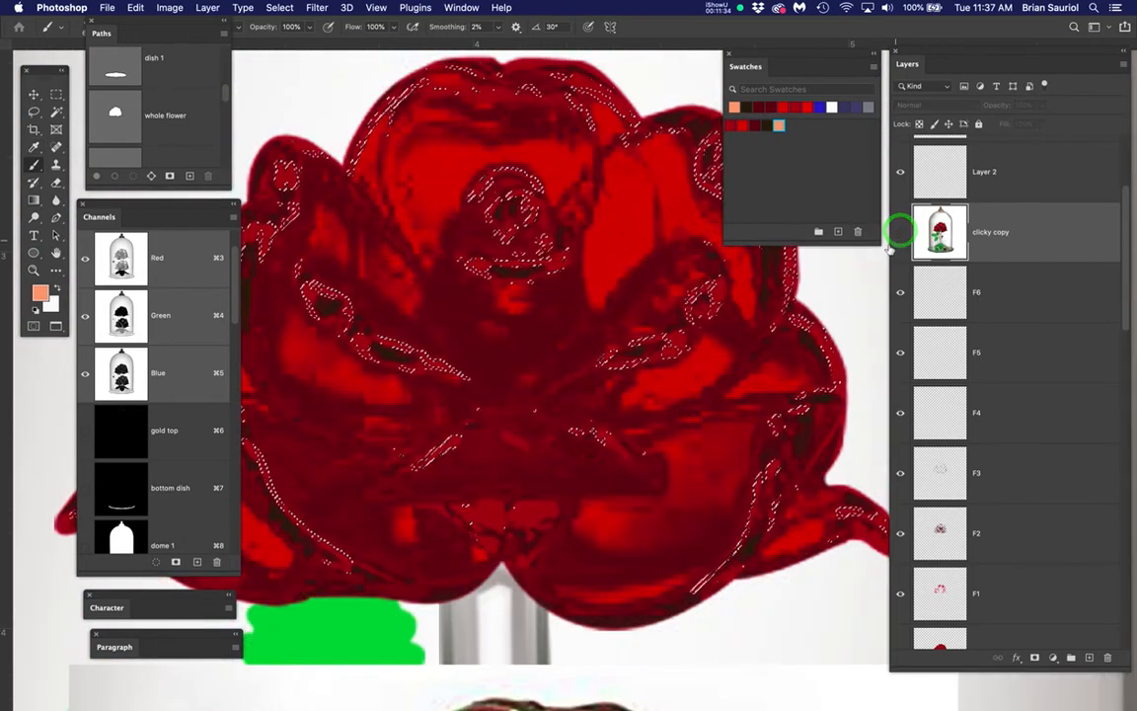
left_click(1021, 420)
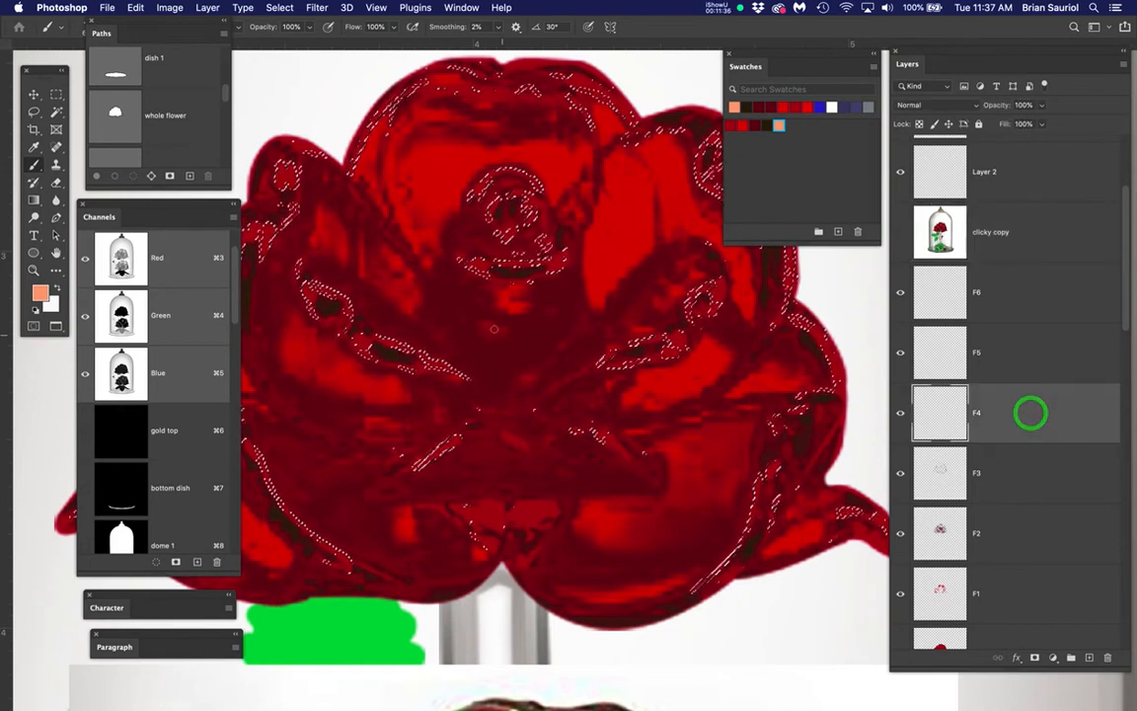
scroll(523, 362, "down", 3)
left_click_drag(523, 362, 611, 452)
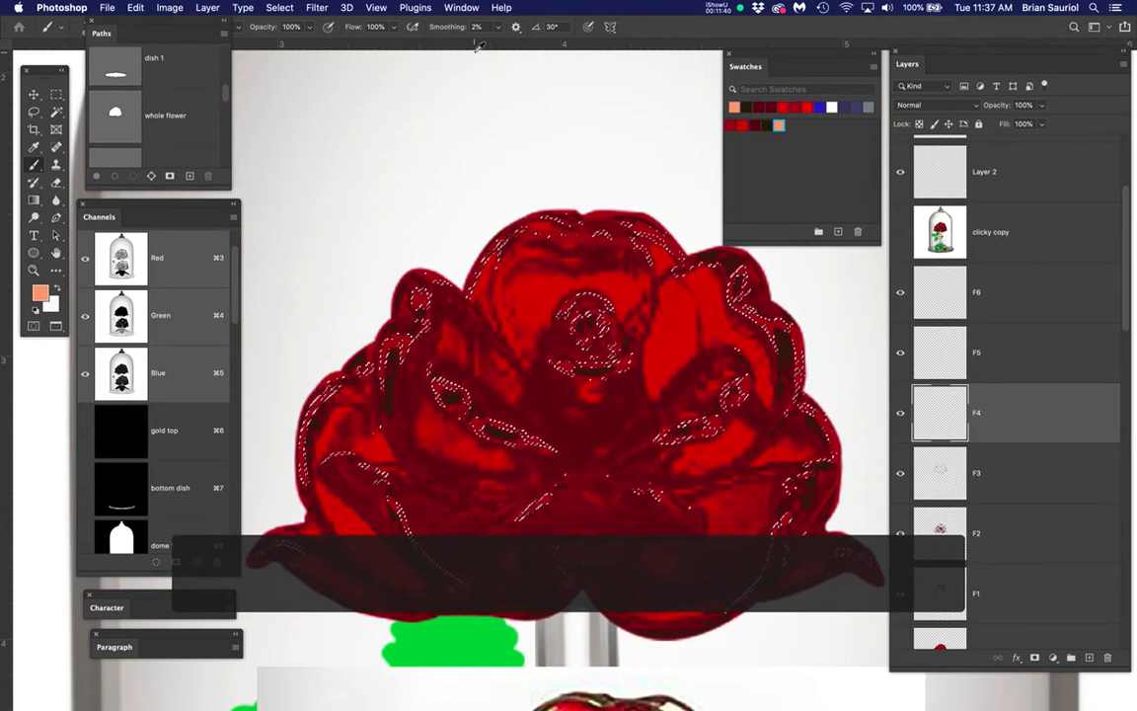
key("alt+BackSpace")
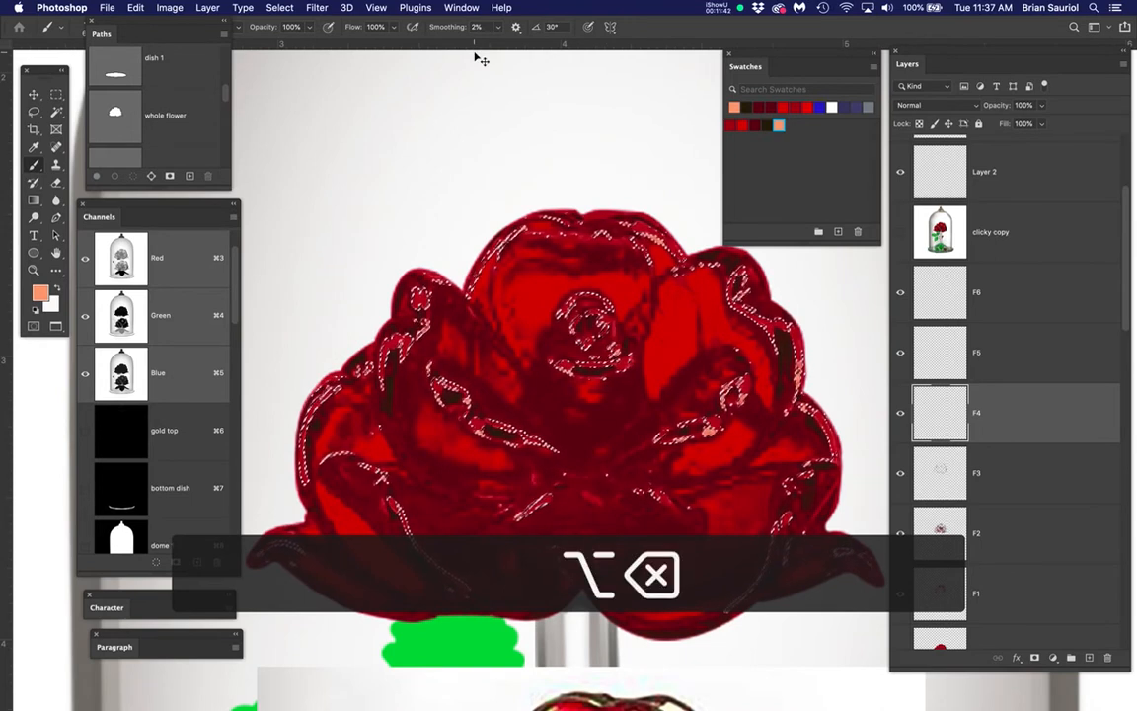
key("super+d")
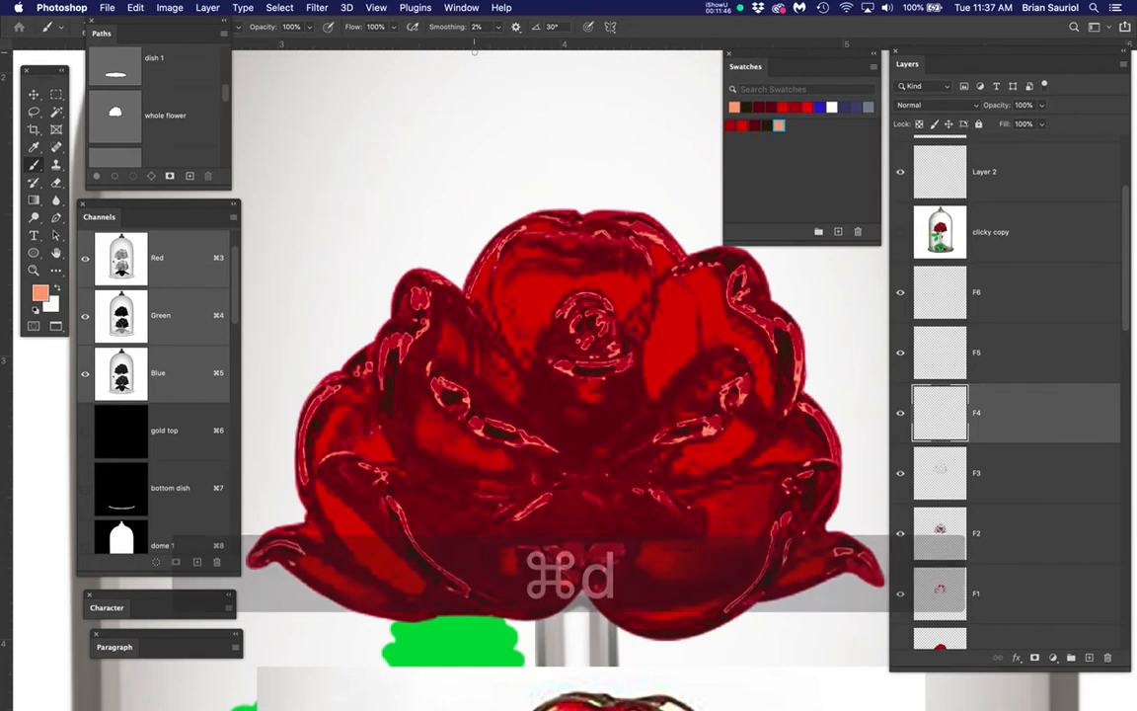
- Compare the painted rose with the reference photo by toggling the clicky copy layer's visibility, inspecting the lower petals closely
left_click(902, 233)
left_click(902, 233)
left_click(901, 233)
left_click(901, 233)
left_click(901, 233)
left_click(901, 233)
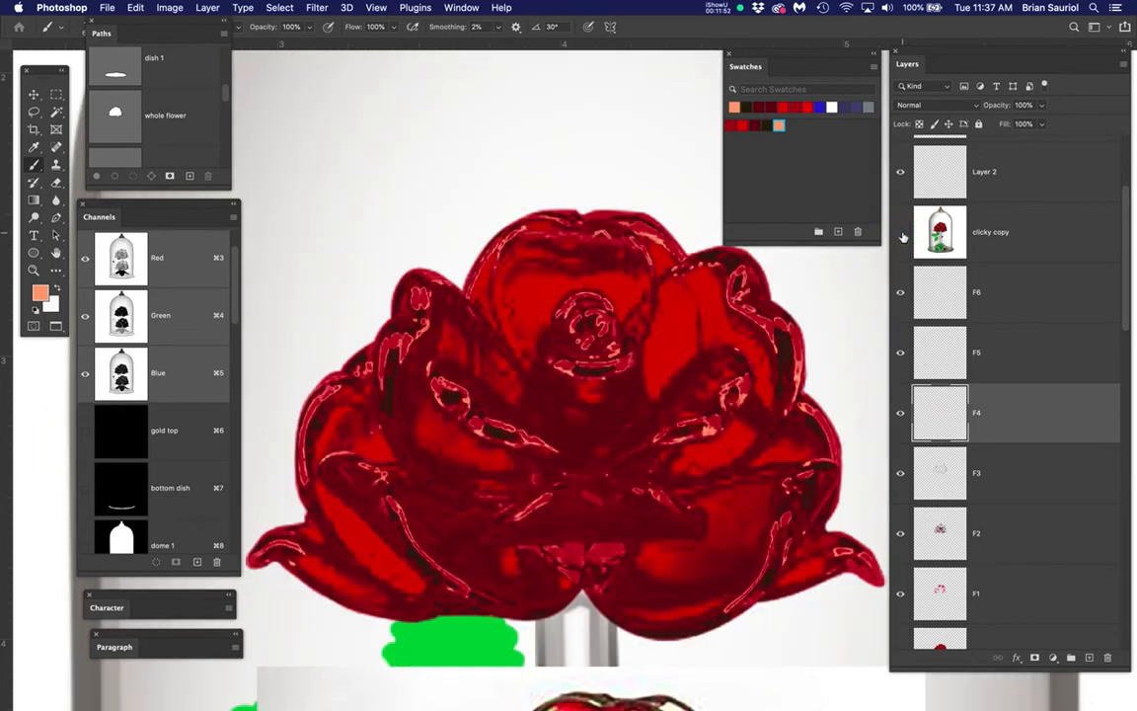
left_click(901, 233)
left_click(901, 233)
left_click(901, 233)
left_click(901, 232)
left_click(901, 233)
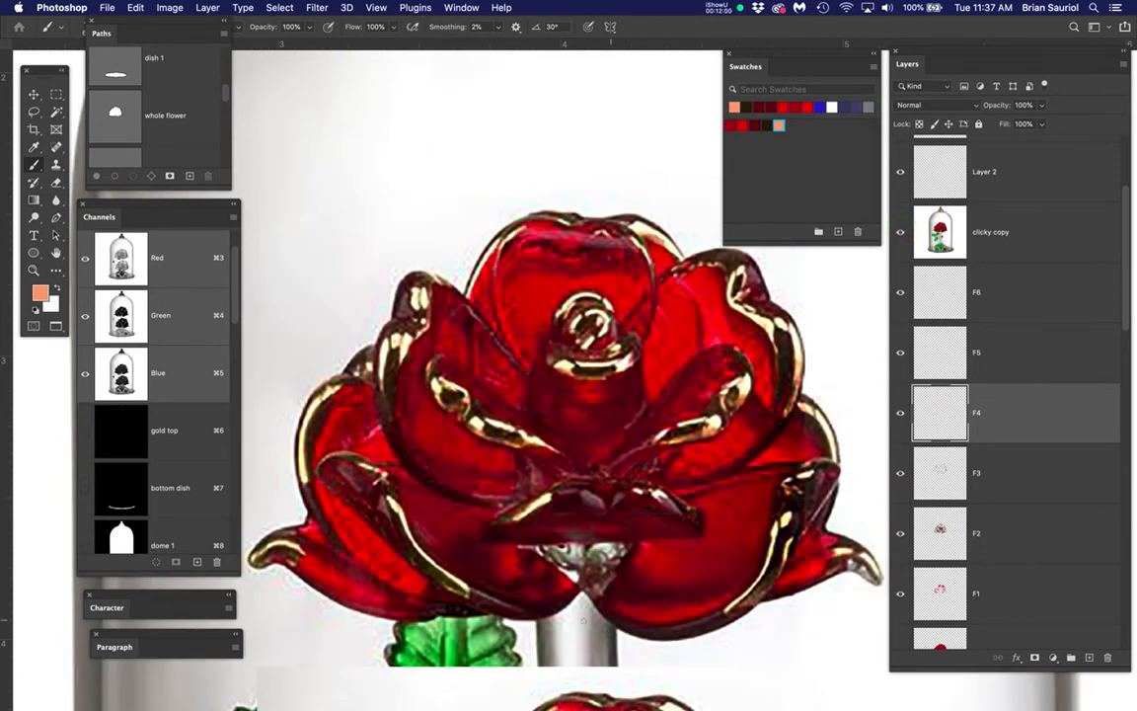
scroll(563, 610, "up", 3)
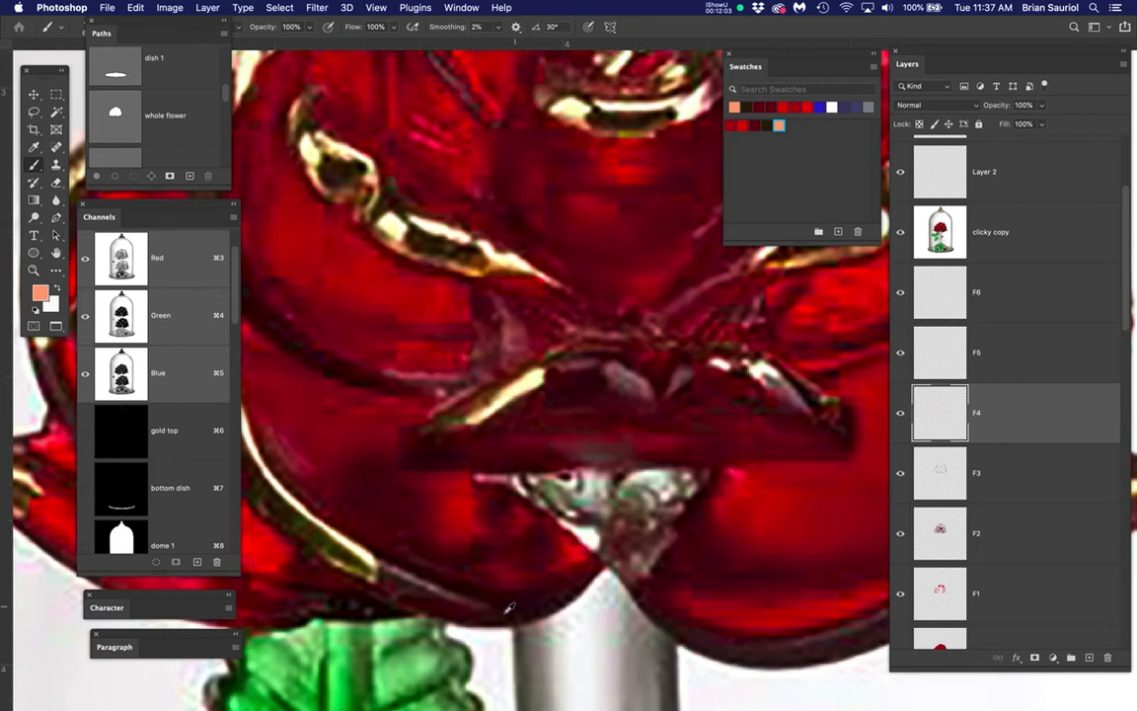
left_click(901, 233)
left_click(901, 233)
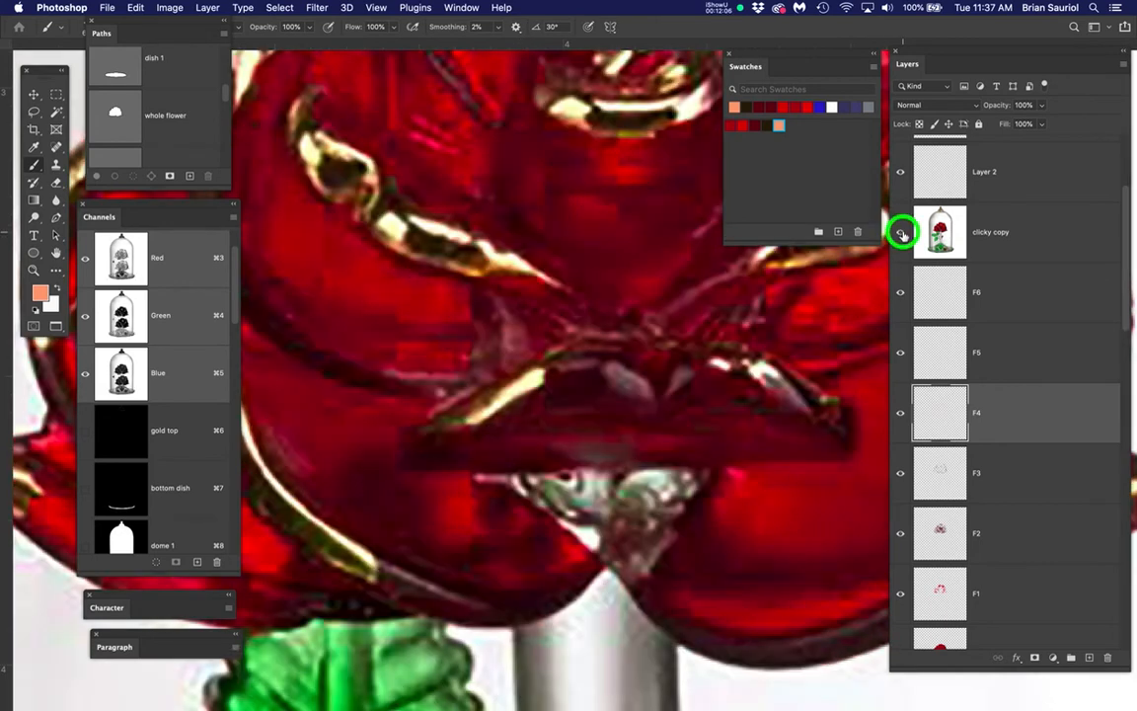
- Show the clicky copy layer, make it active, and load the whole flower path as a selection
left_click(901, 233)
scroll(382, 385, "down", 5)
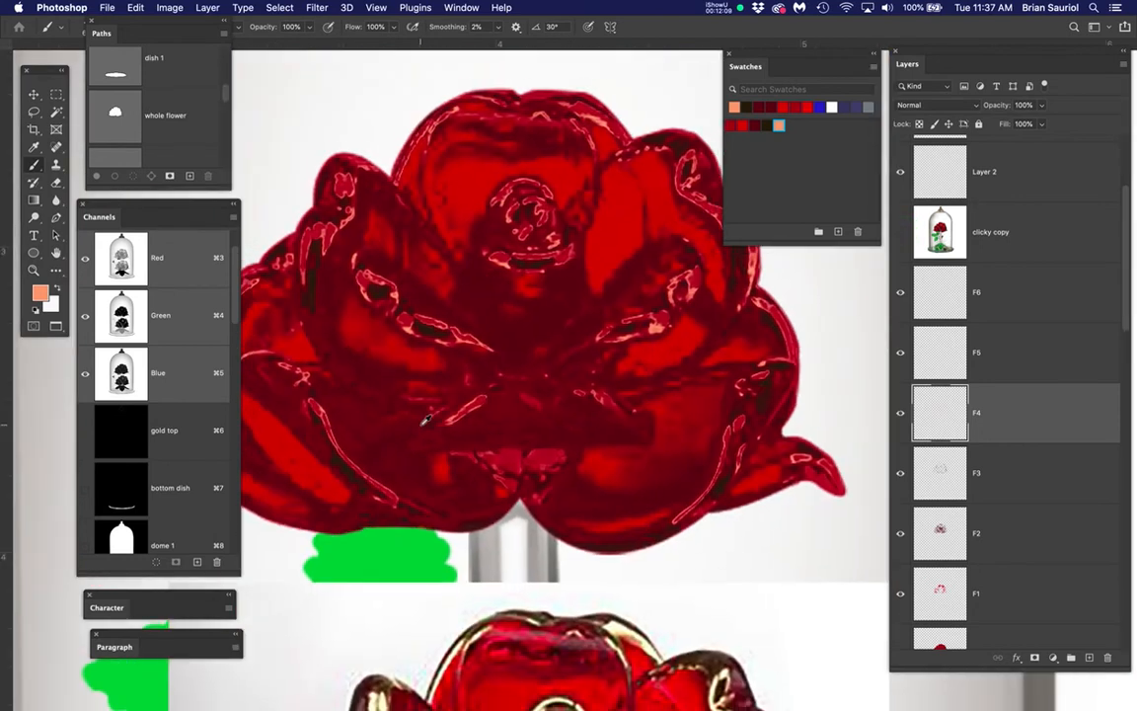
left_click(1015, 350)
left_click_drag(490, 349, 524, 372)
left_click(901, 235)
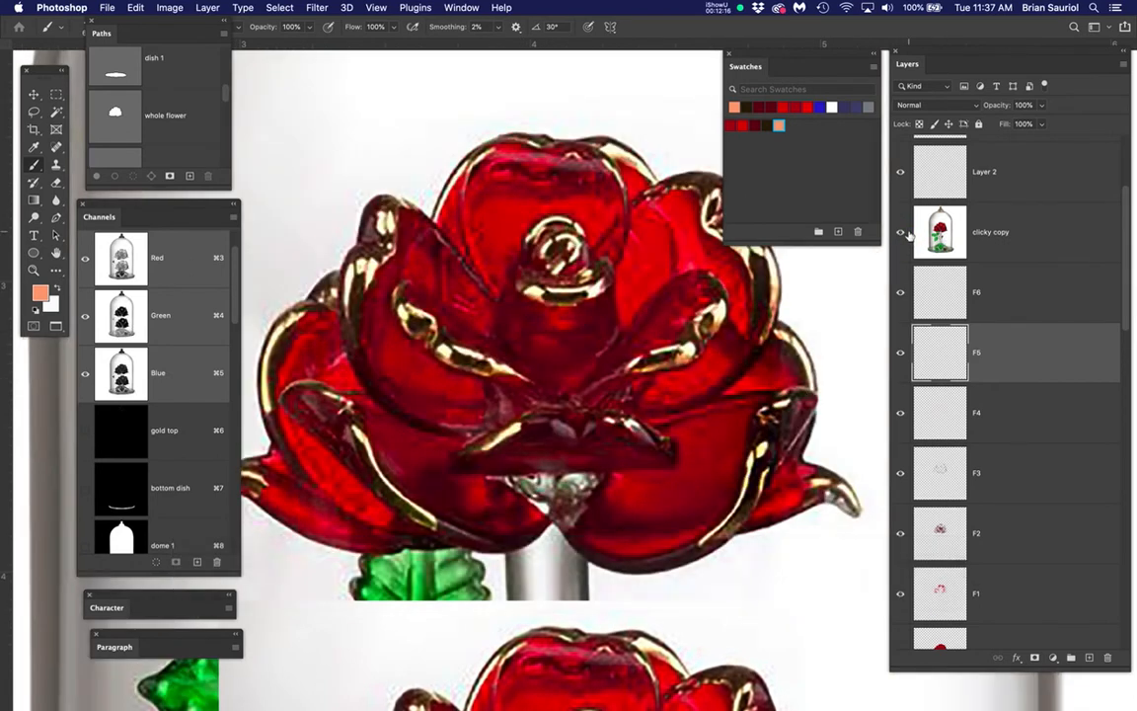
left_click(1062, 243)
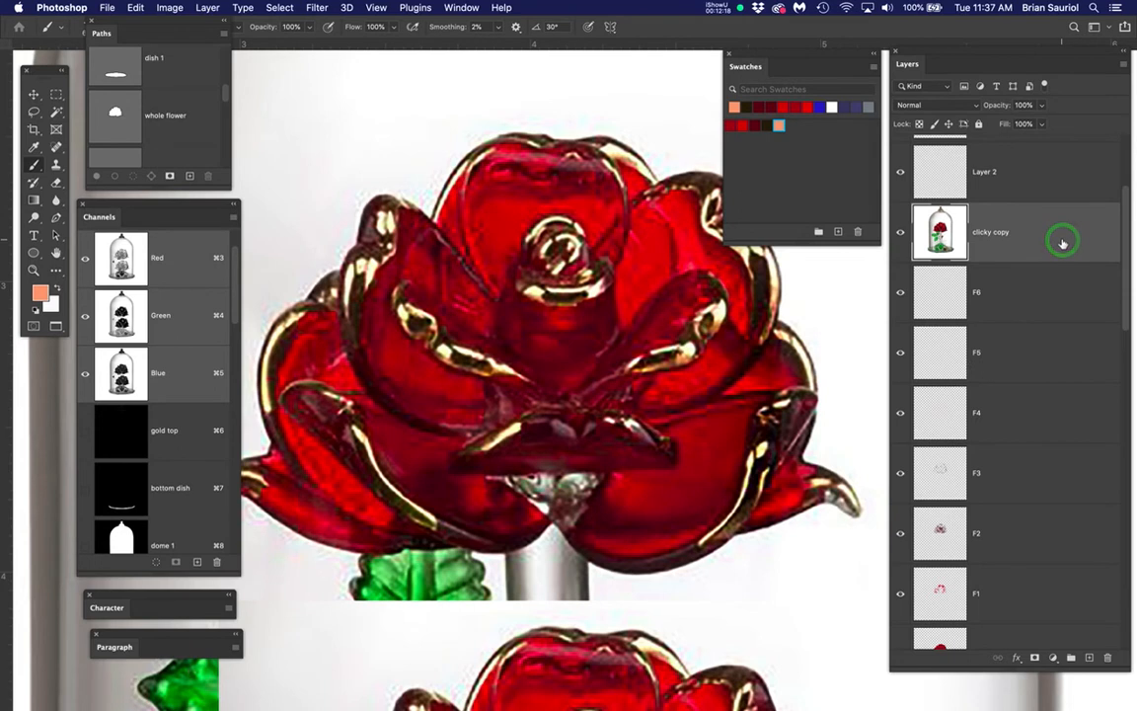
left_click(116, 114, "super")
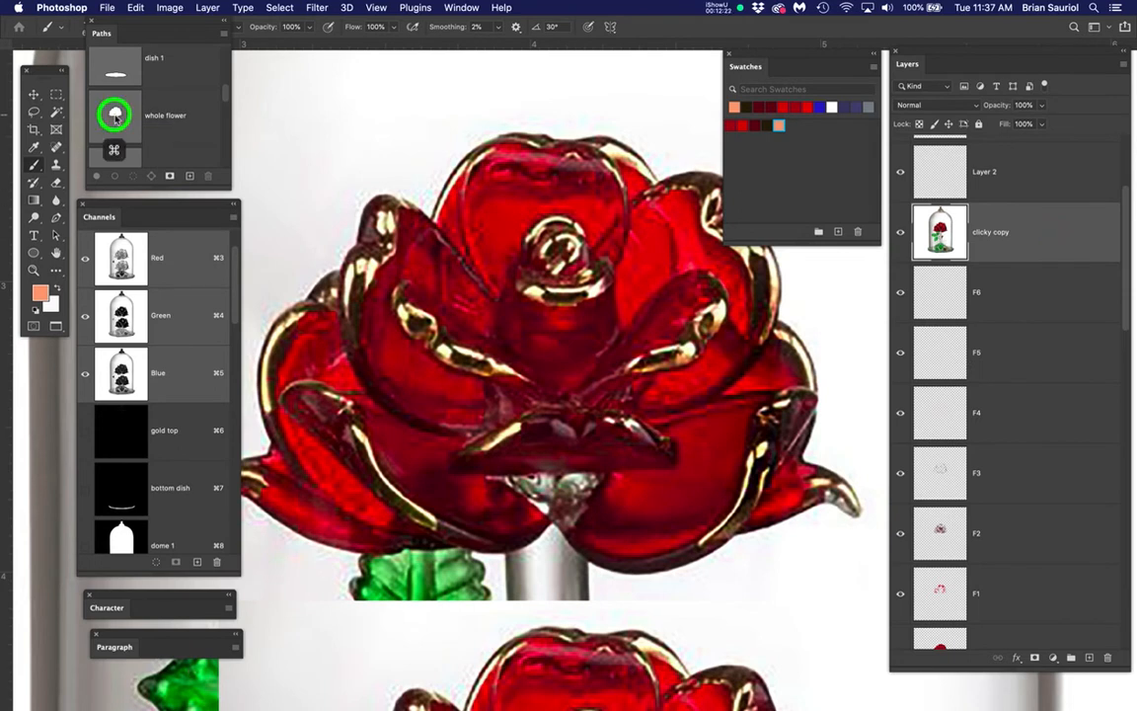
- Select the pale cream highlights on the clicky copy rose with Color Range, sampling the gold rim highlight at Fuzziness 127
left_click_drag(315, 9, 267, 139)
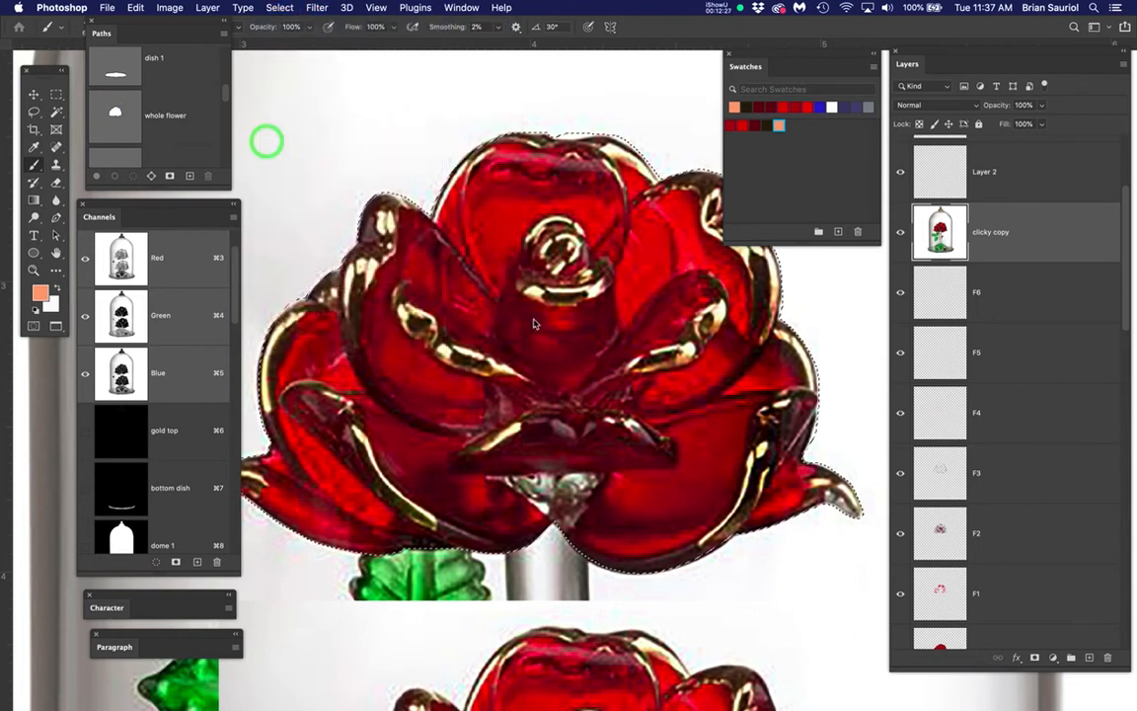
scroll(531, 293, "up", 5)
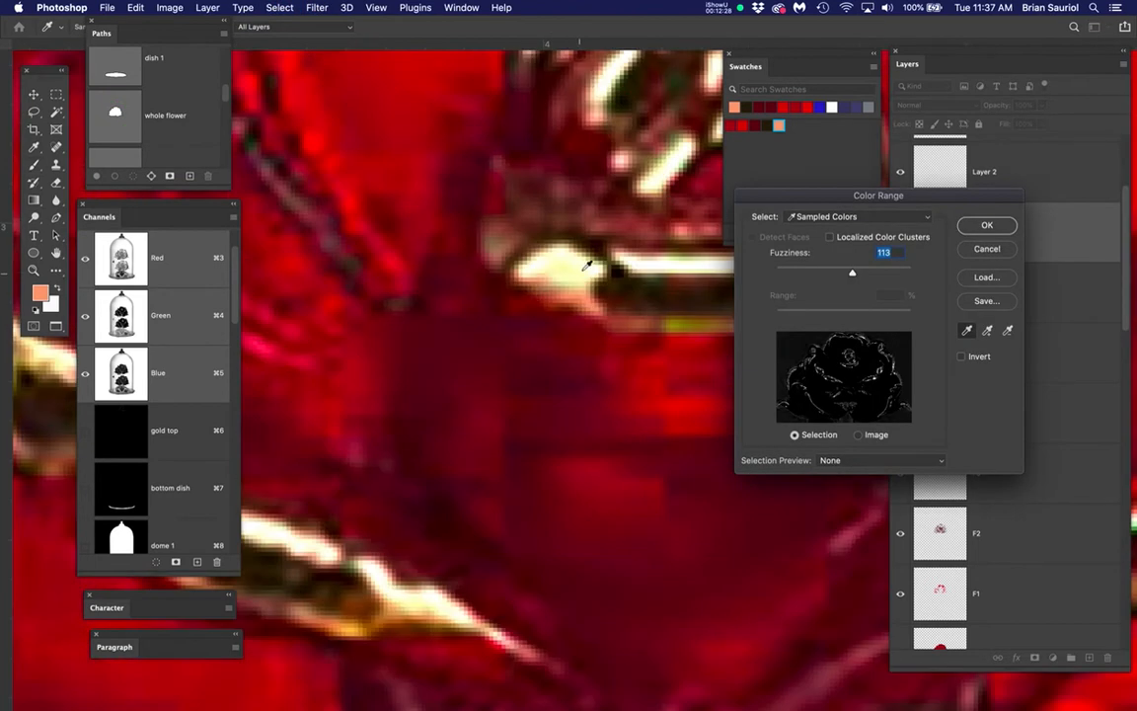
left_click(581, 272)
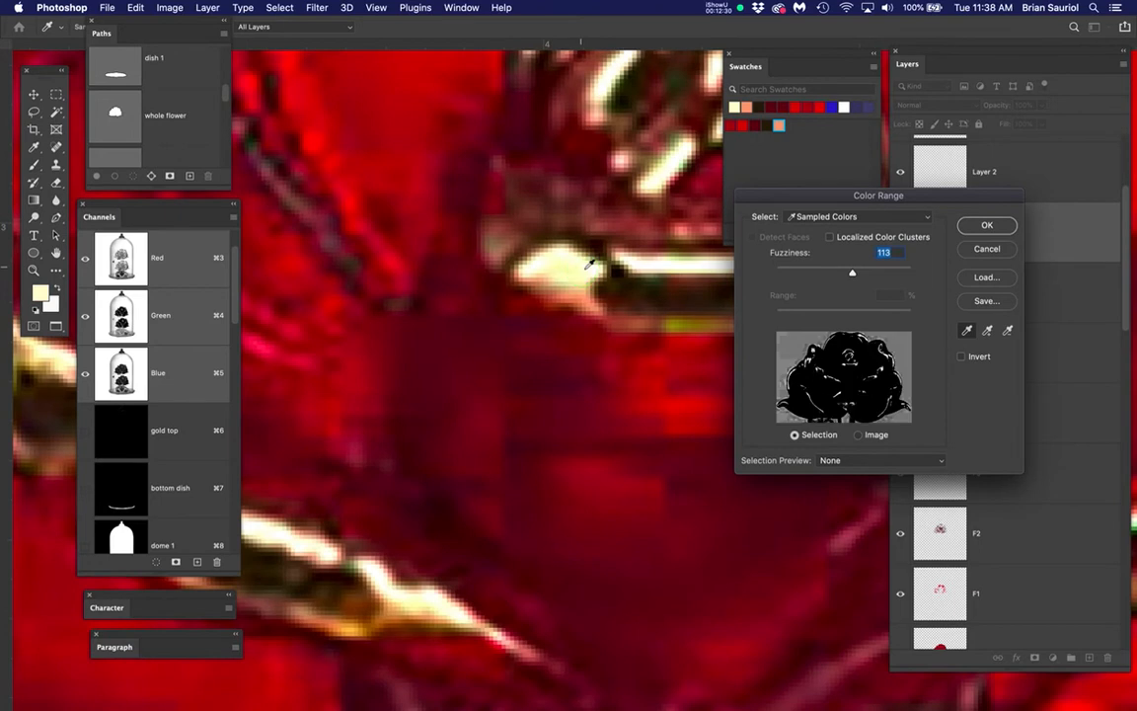
left_click(586, 271)
left_click(586, 273)
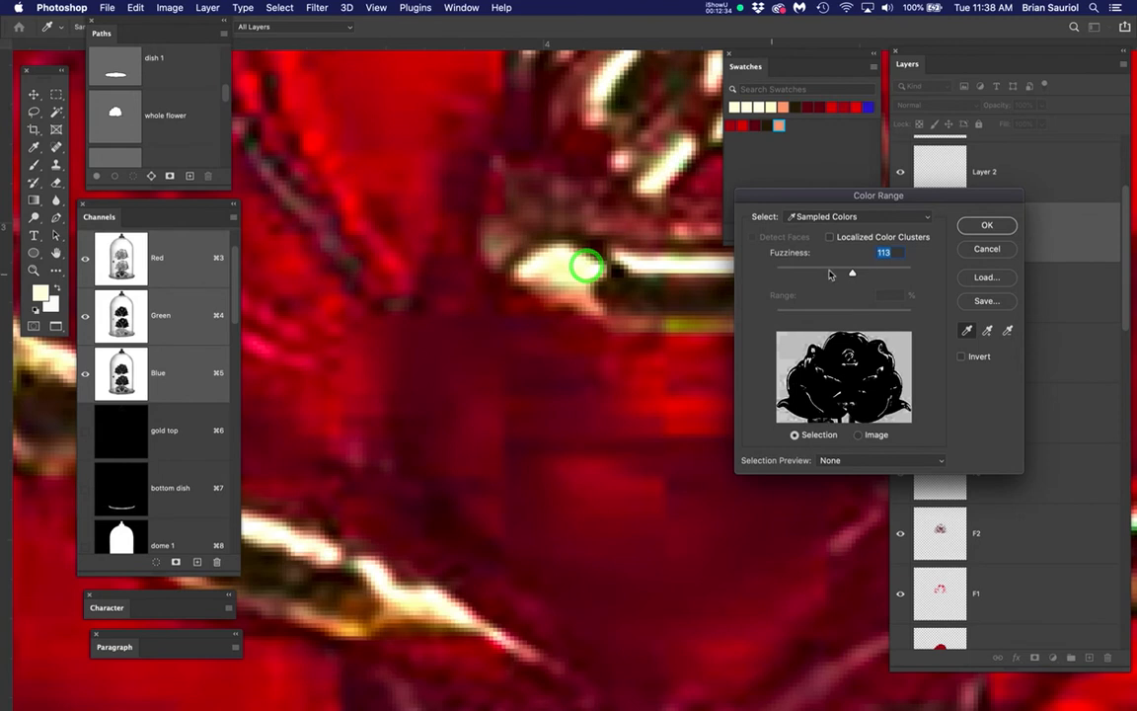
left_click_drag(853, 276, 856, 275)
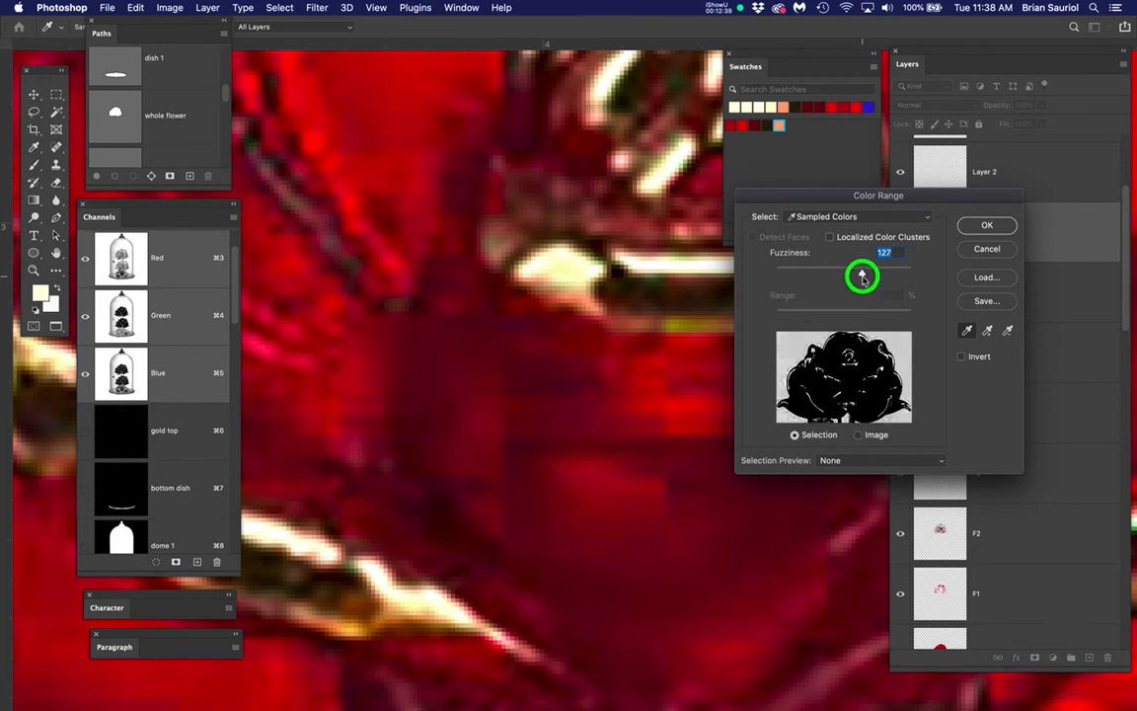
left_click(987, 226)
left_click(999, 225)
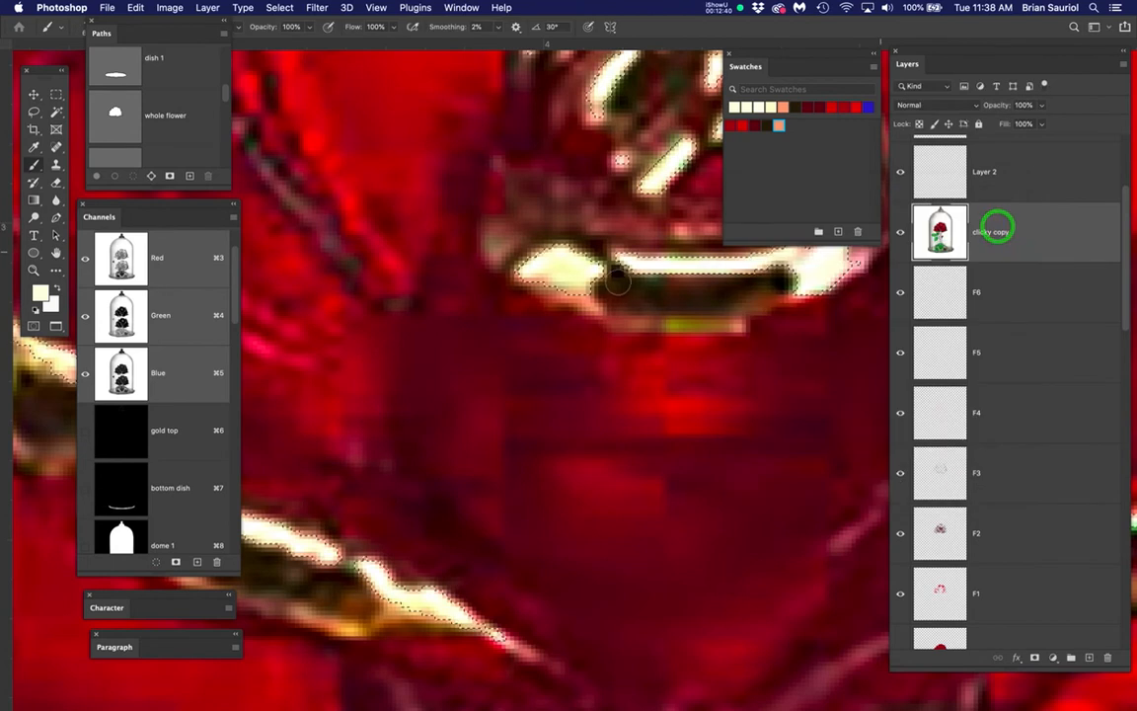
- Hide the clicky copy layer, activate layer F5, and save the cream highlight selection as a new channel named F5
key("b")
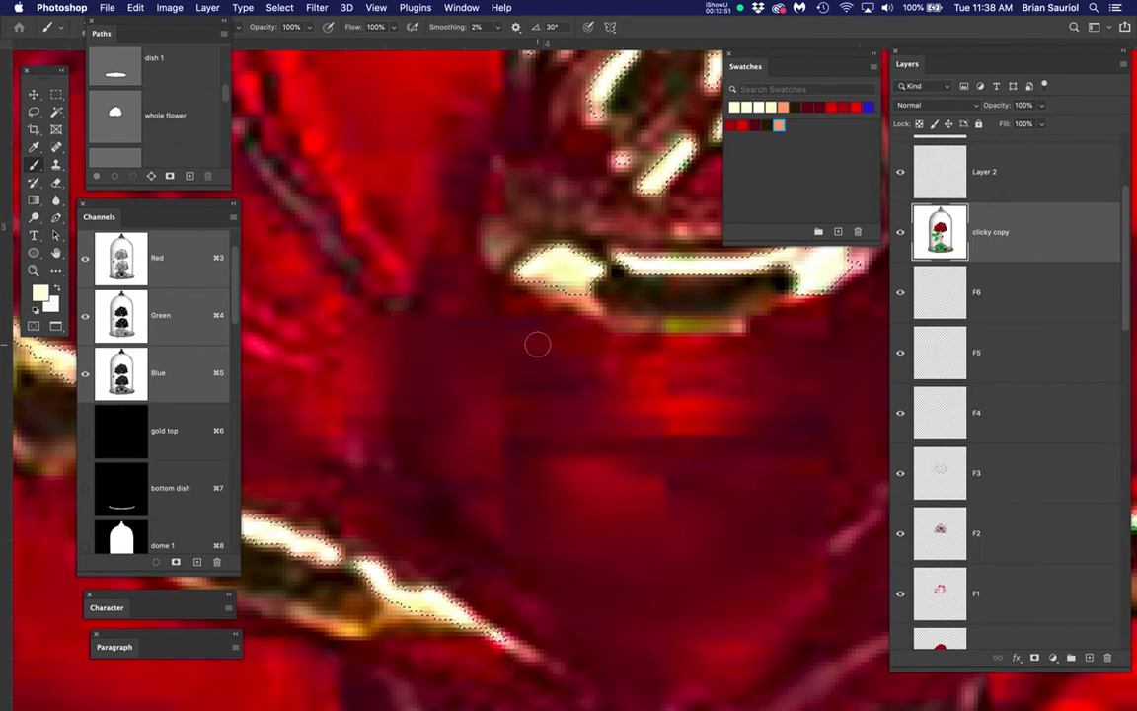
scroll(533, 341, "down", 10)
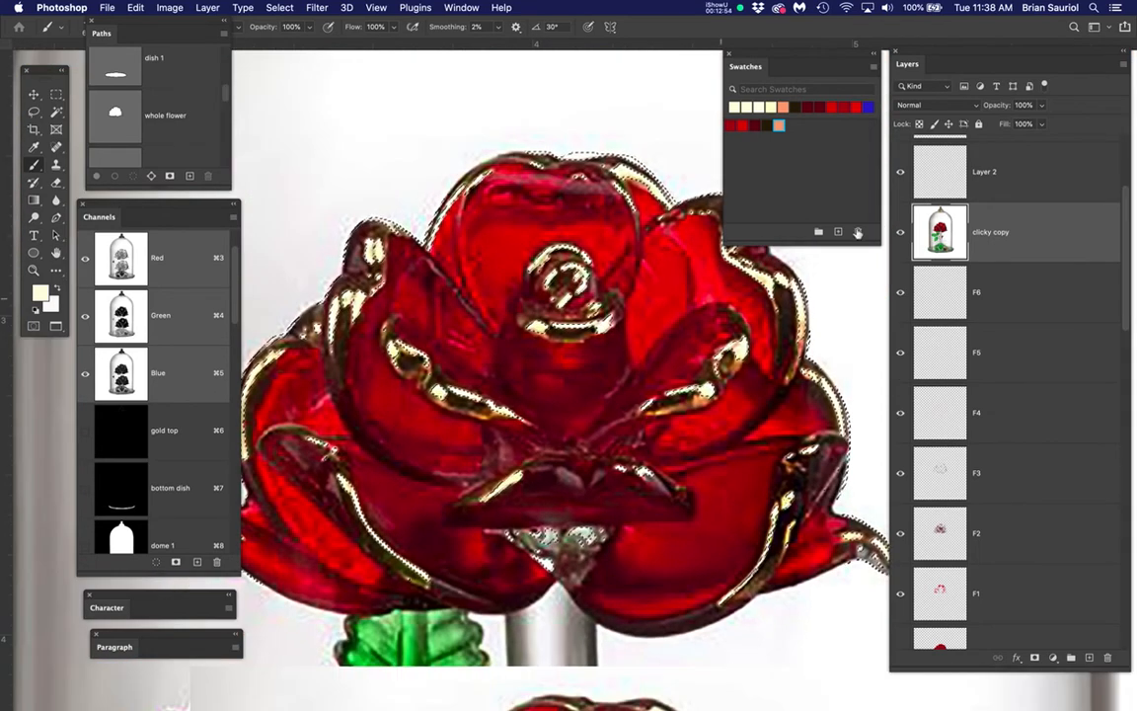
left_click(902, 231)
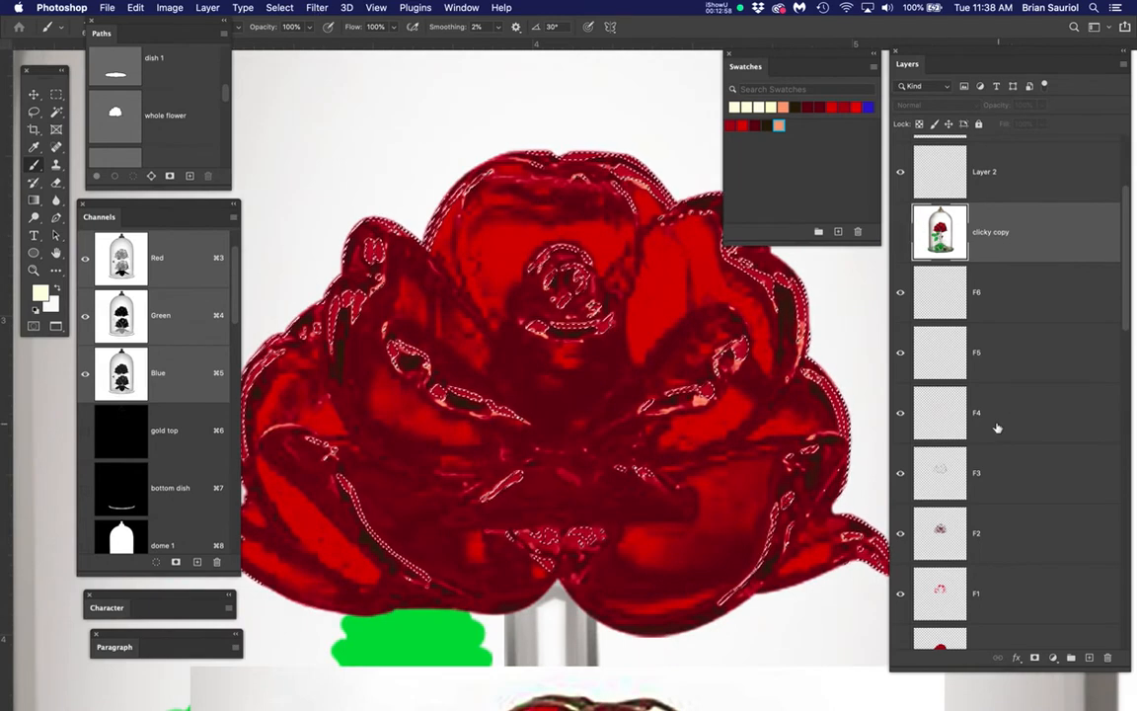
left_click(901, 413)
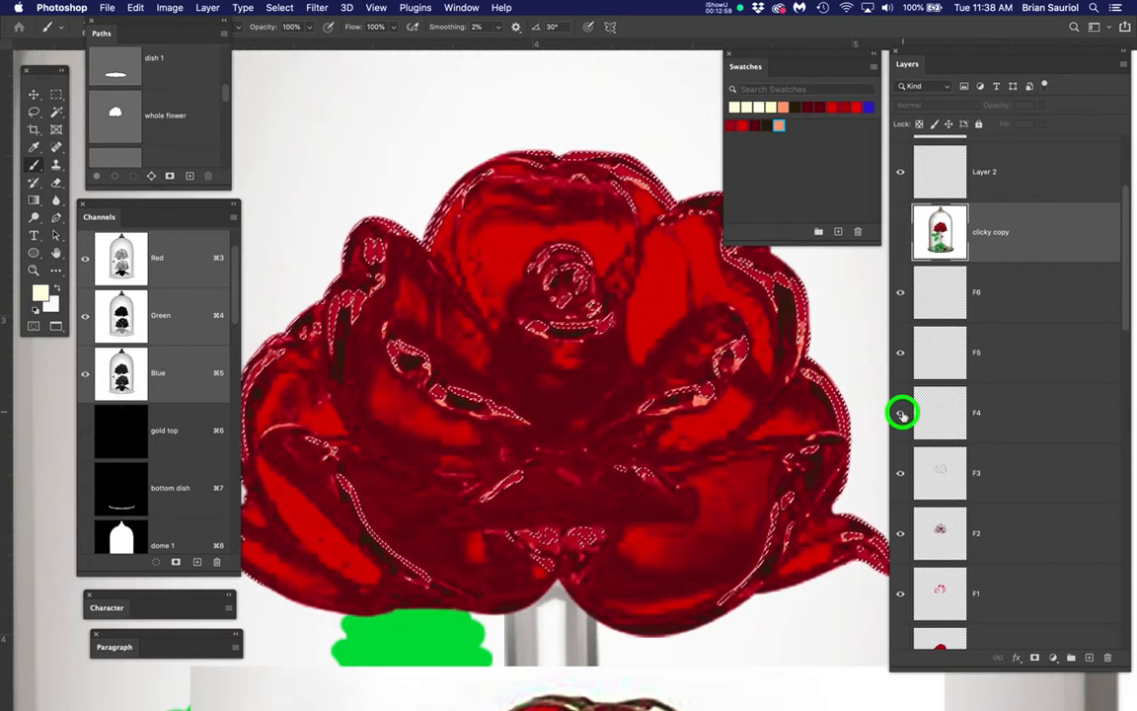
left_click(1033, 355)
left_click(278, 8)
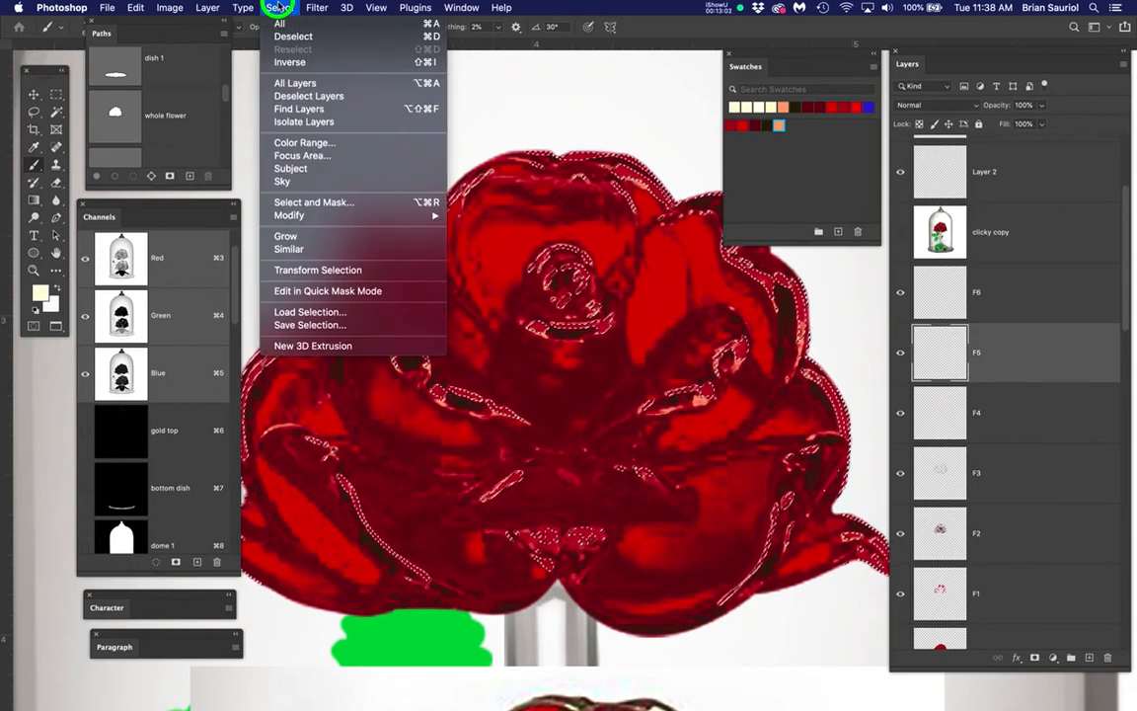
left_click(308, 326)
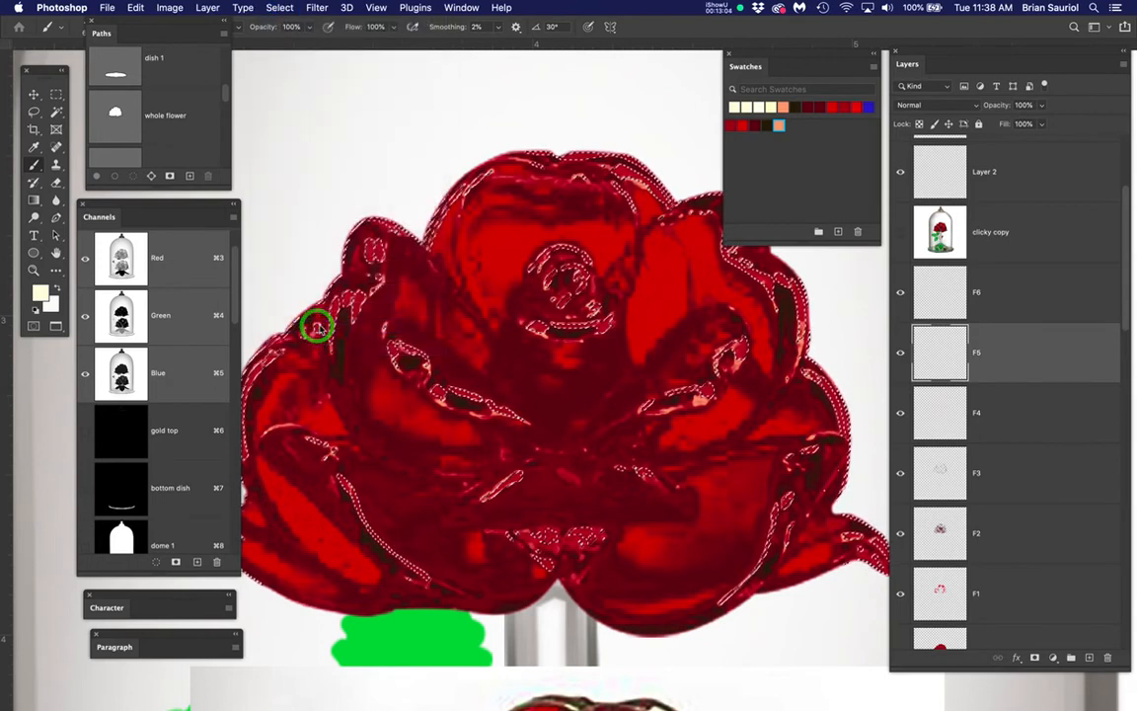
type("F5")
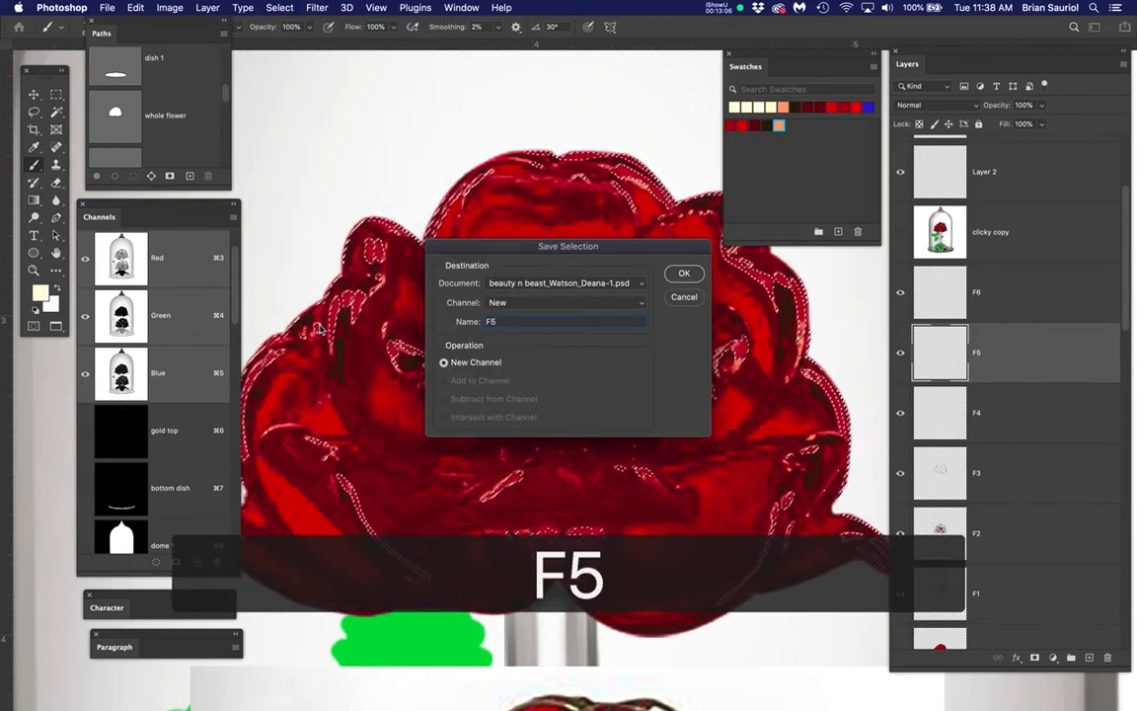
key("Return")
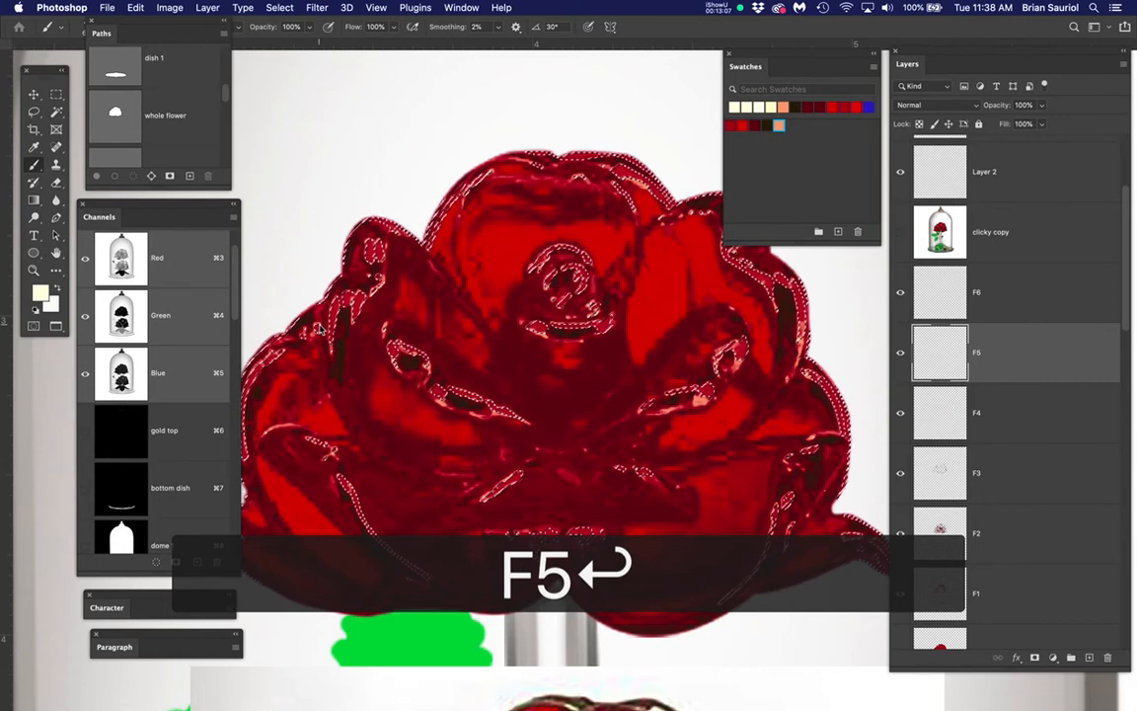
- Add the cream foreground color ffffe7 to the swatches under the name F5
left_click(39, 293)
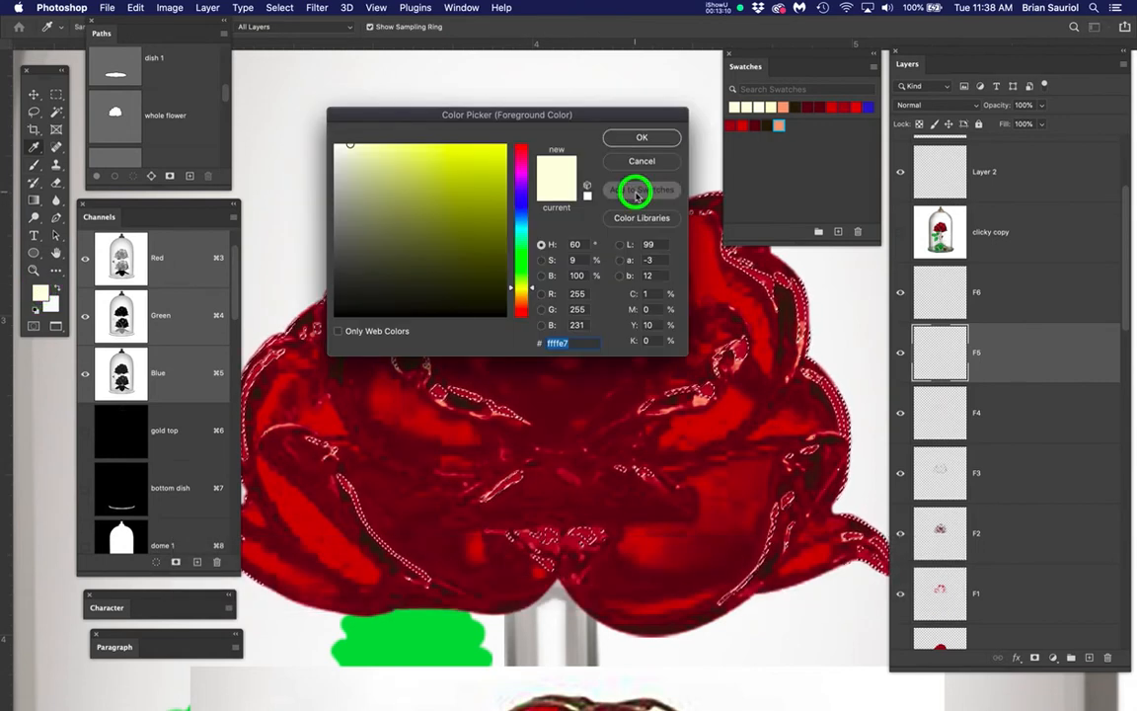
left_click(635, 190)
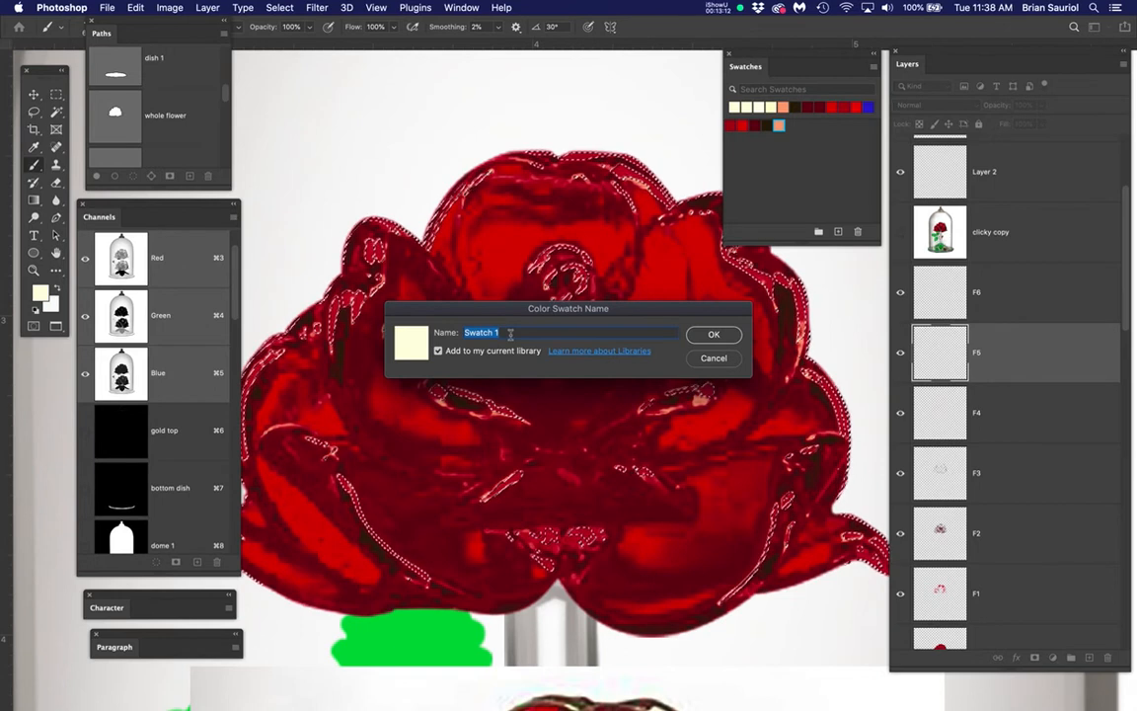
type("F5")
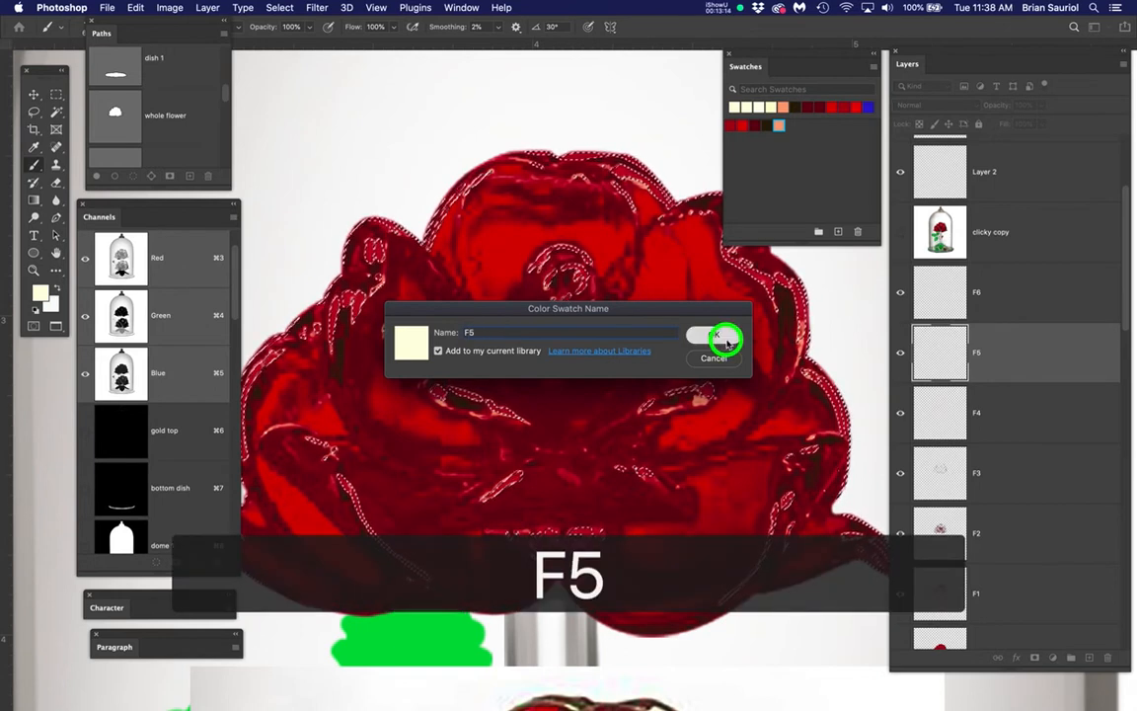
left_click(723, 338)
left_click(651, 138)
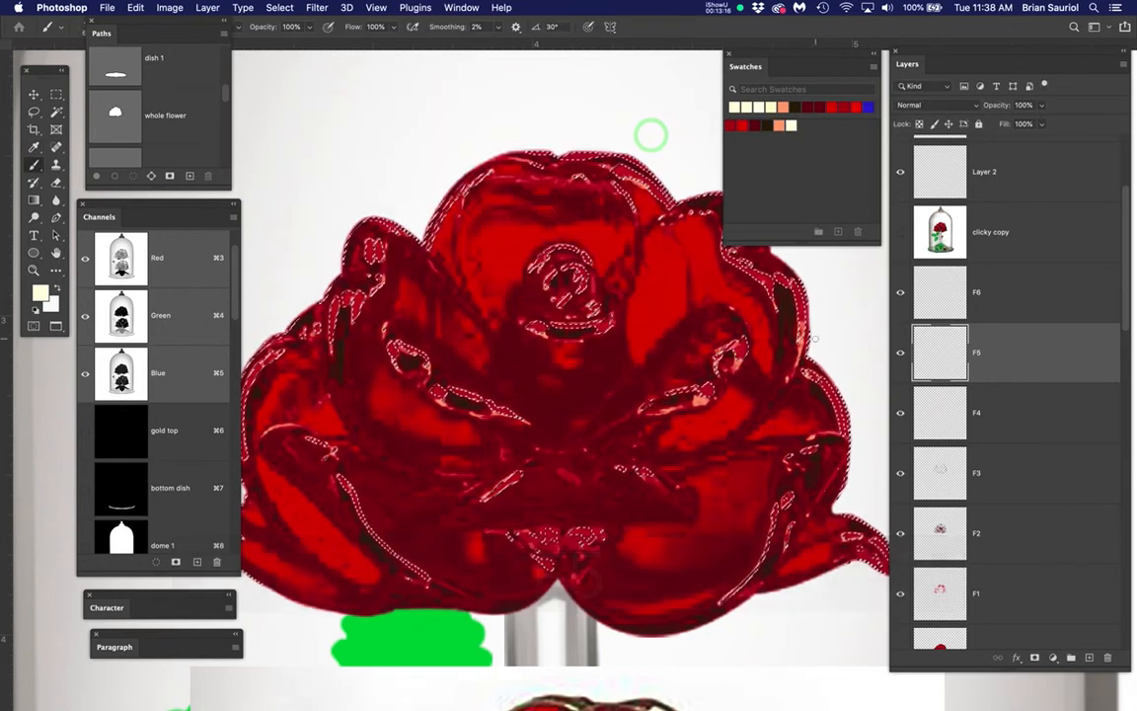
- Fill the selection on layer F5 with the cream foreground color and deselect
key("alt+BackSpace")
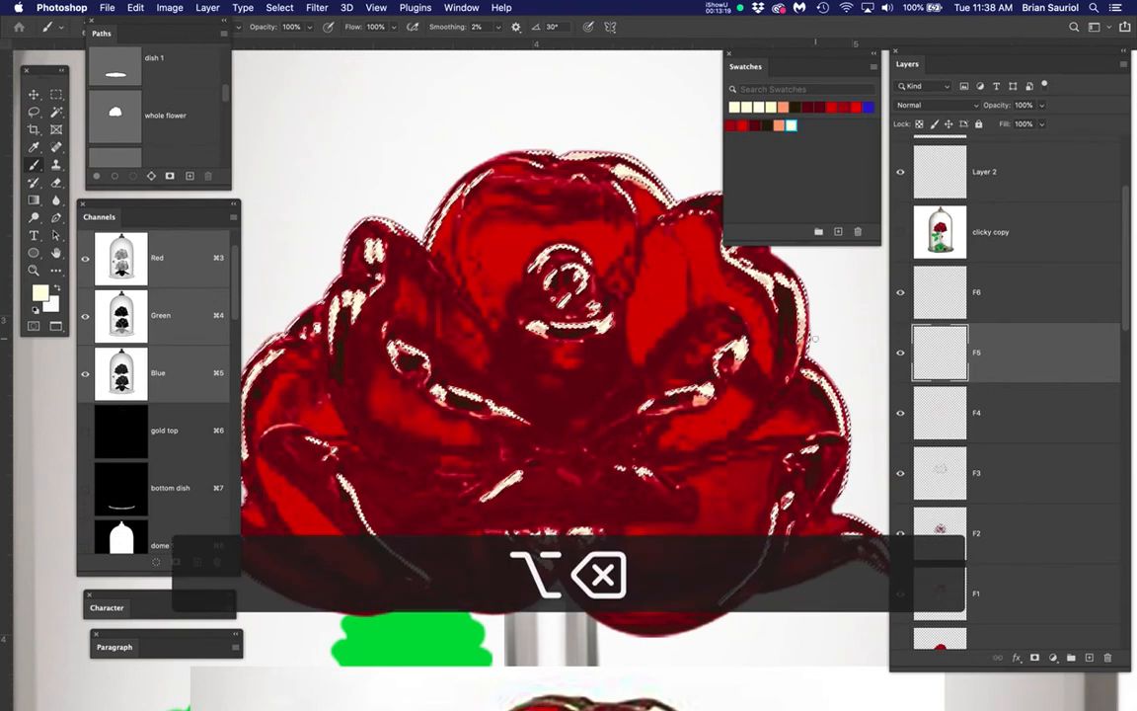
key("super+d")
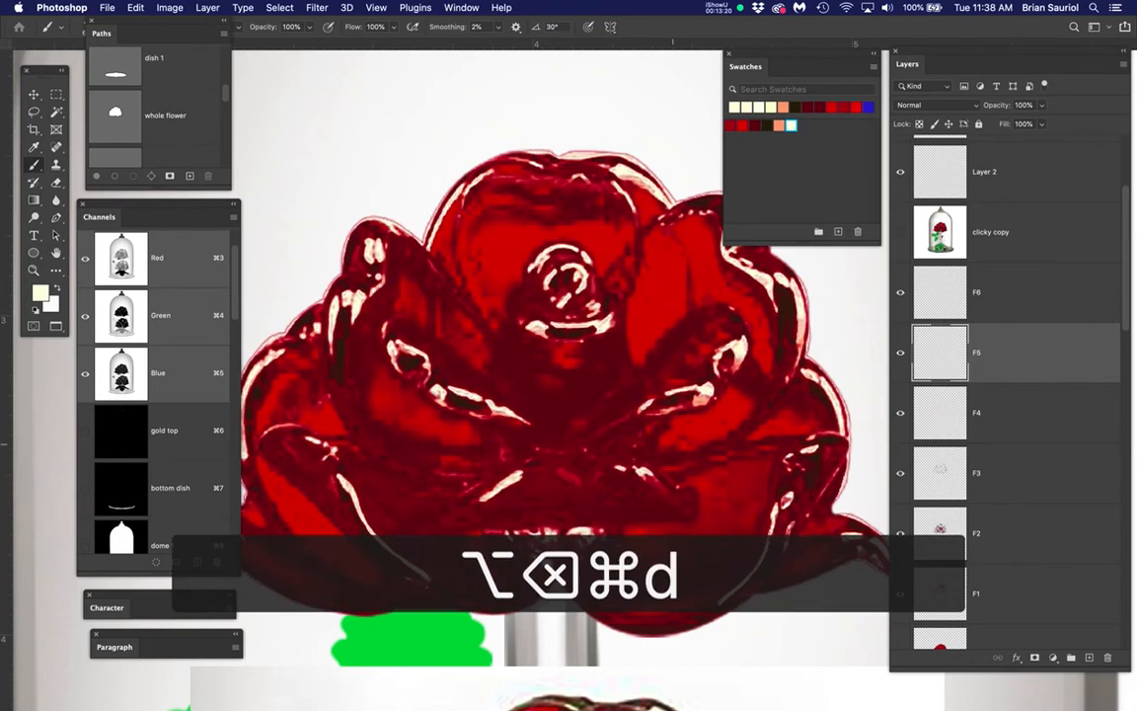
- Compare the painted highlights with the reference photo by toggling the visibility of the clicky copy and F5 layers
left_click(900, 232)
left_click(900, 232)
left_click(900, 232)
left_click(900, 232)
left_click(900, 232)
left_click(900, 232)
left_click(900, 232)
left_click(900, 232)
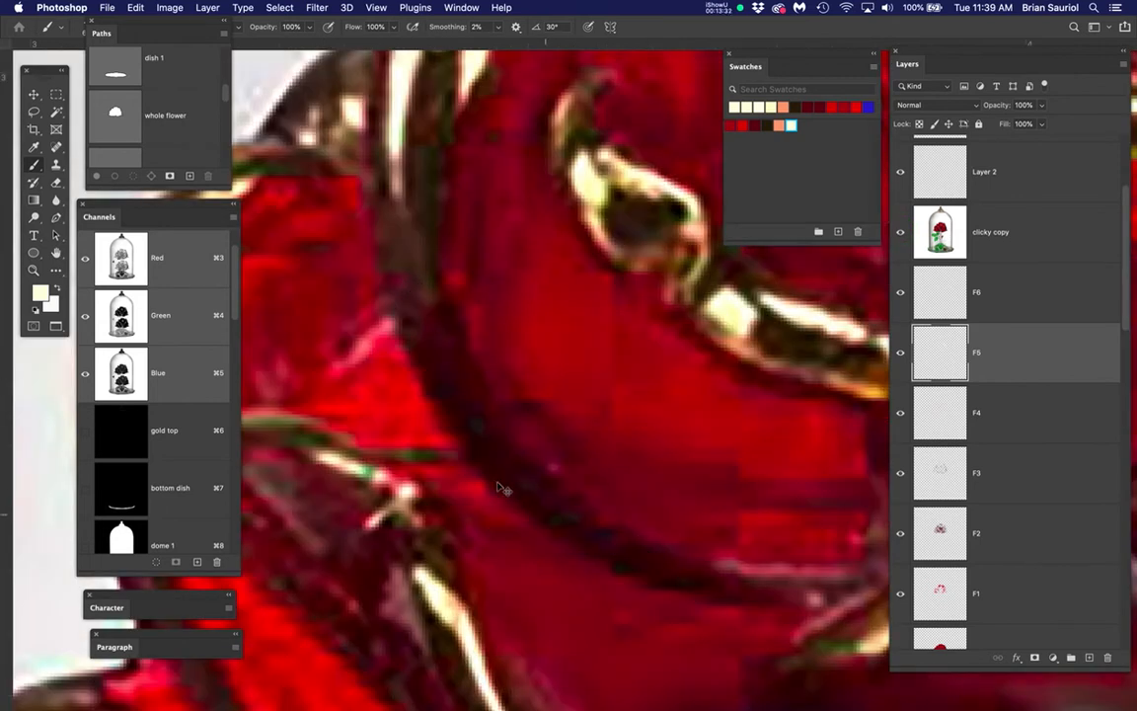
left_click(900, 233)
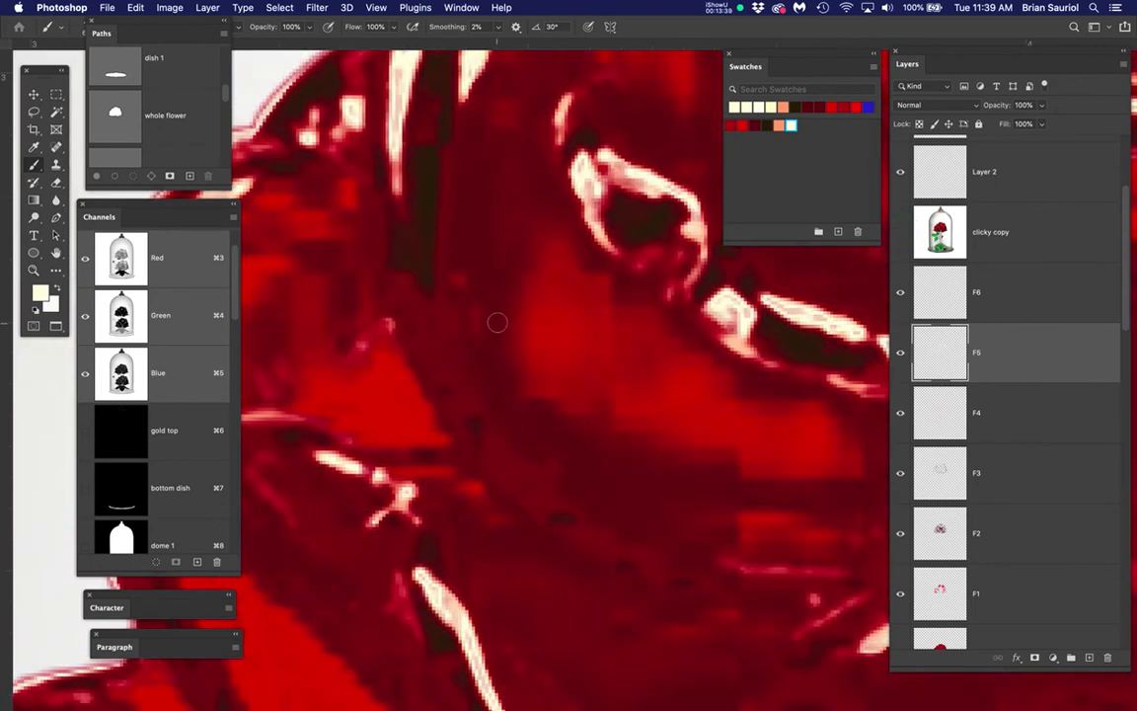
scroll(498, 323, "down", 5)
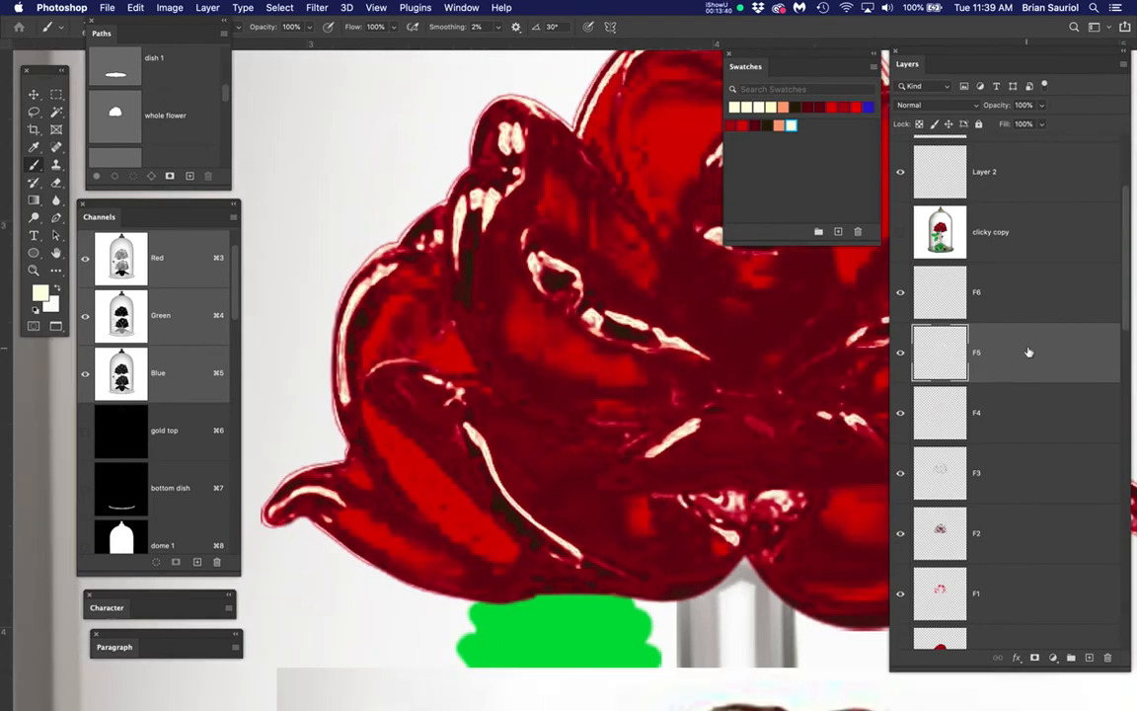
left_click(900, 352)
left_click(900, 353)
- Create a new layer above F6 and name it F7Yellow
left_click(1033, 299)
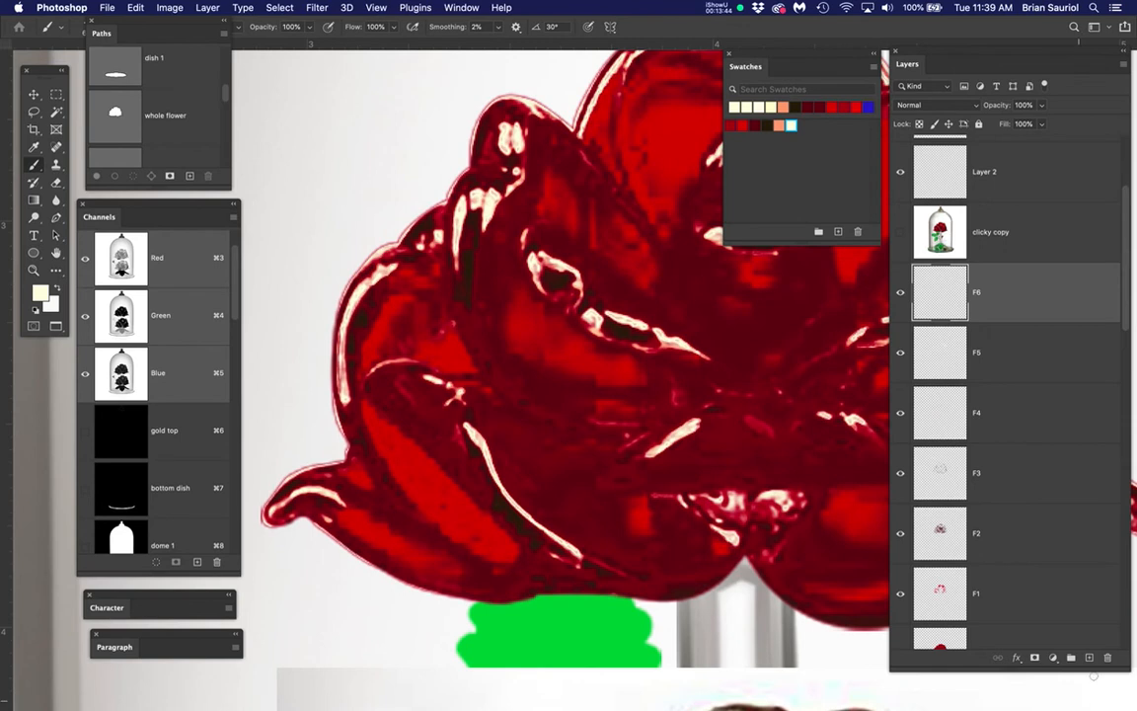
left_click(1088, 658)
left_click(985, 294)
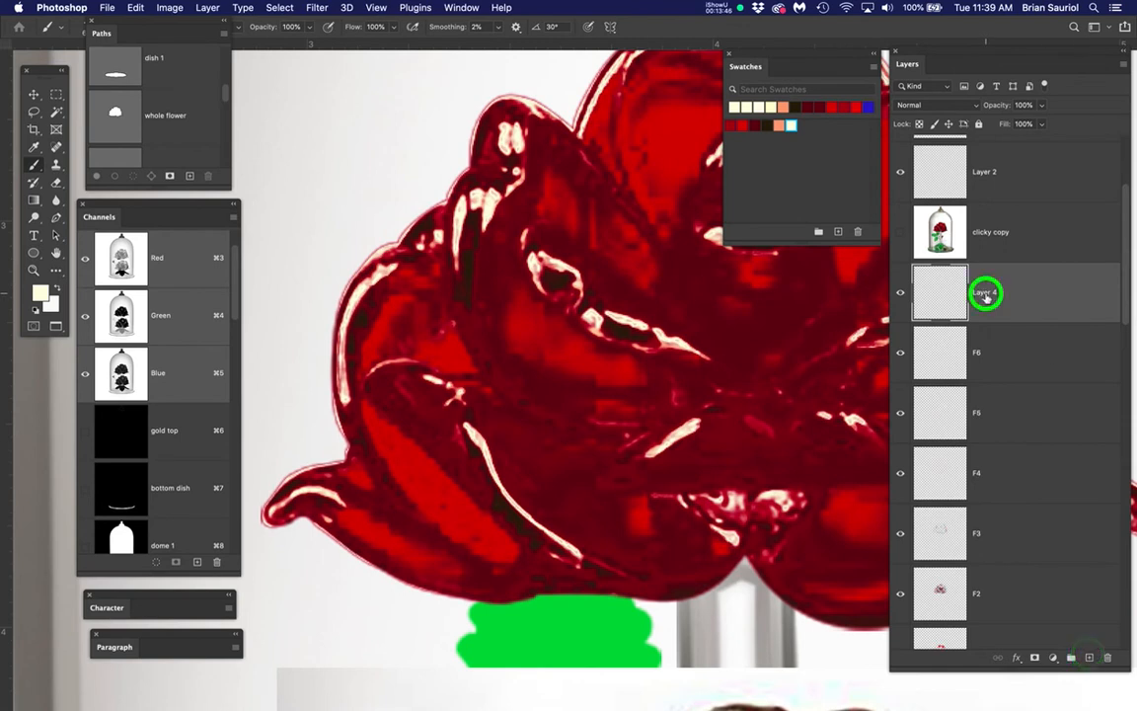
type("F")
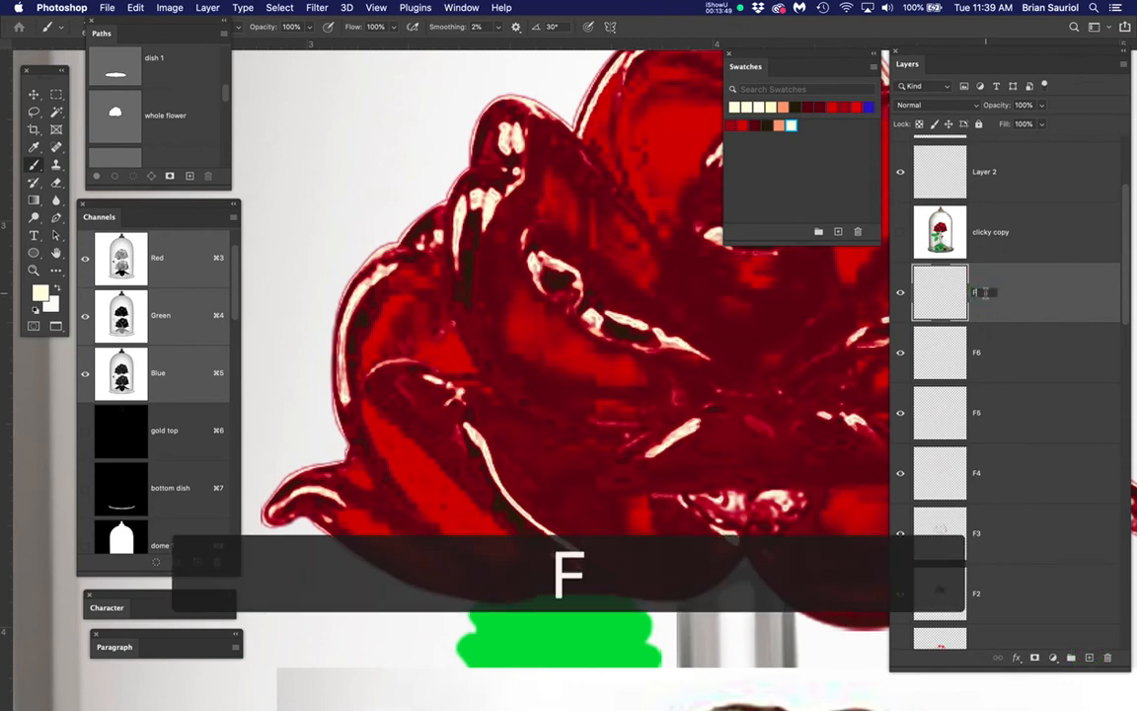
type("7Yellow")
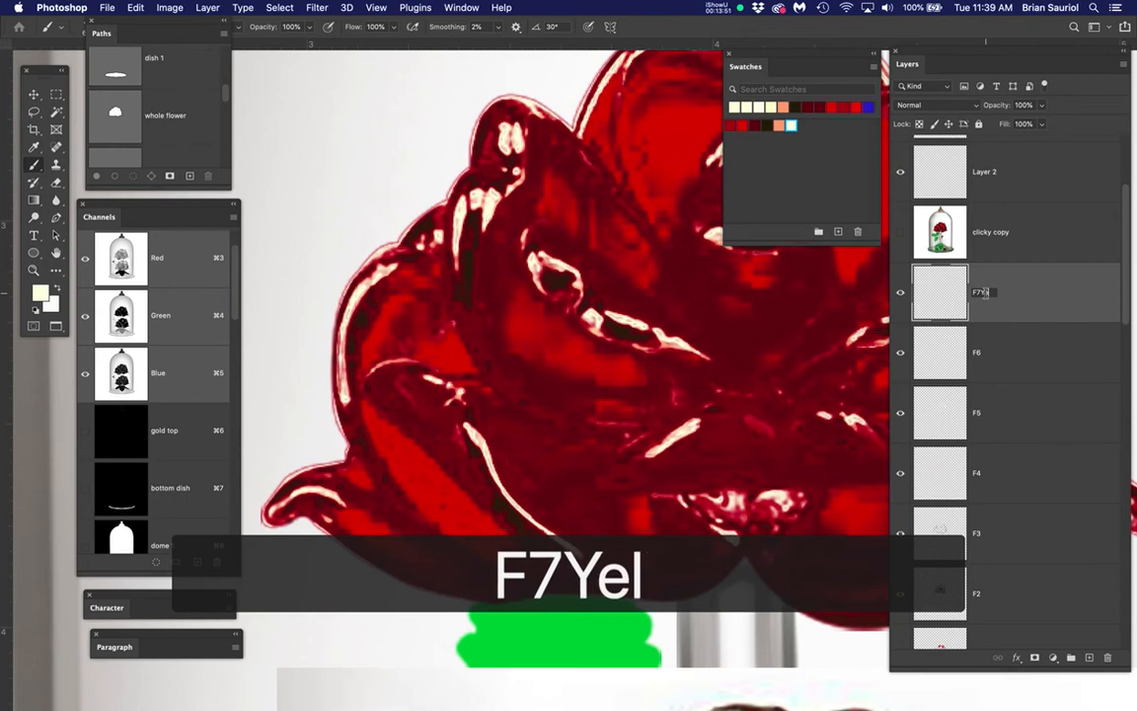
key("Return")
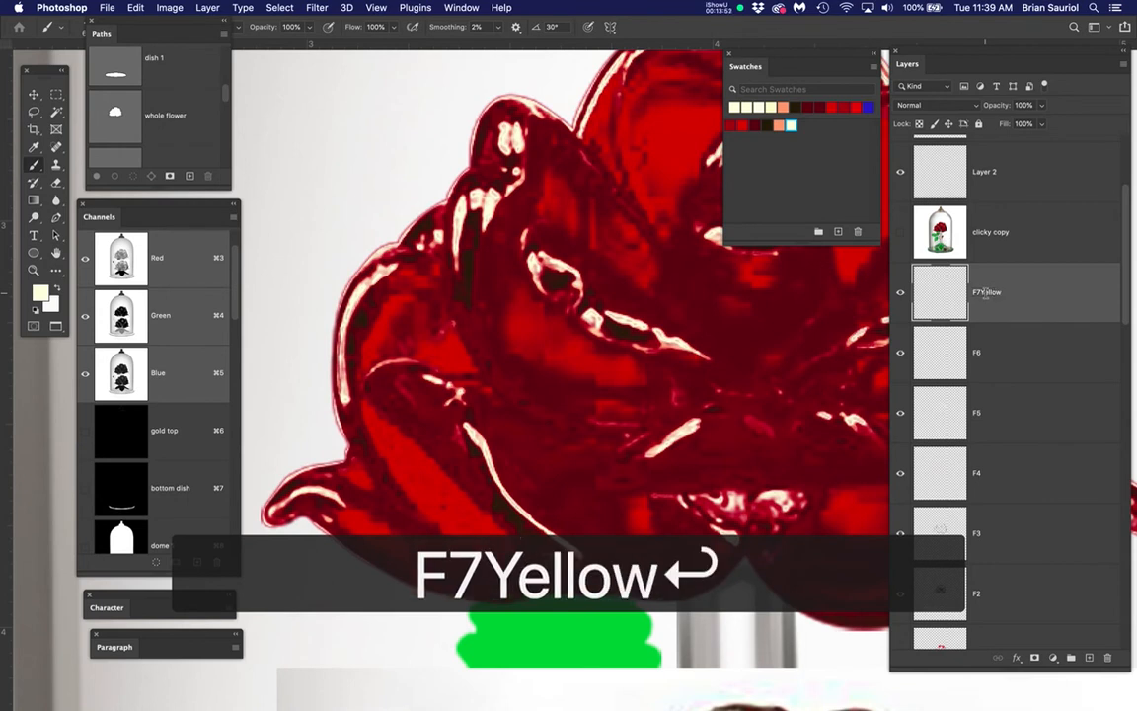
- Show the clicky copy layer, make it active, and load the whole flower path as a selection
left_click(1038, 341)
left_click(567, 361)
left_click_drag(567, 361, 520, 364)
scroll(555, 343, "down", 5)
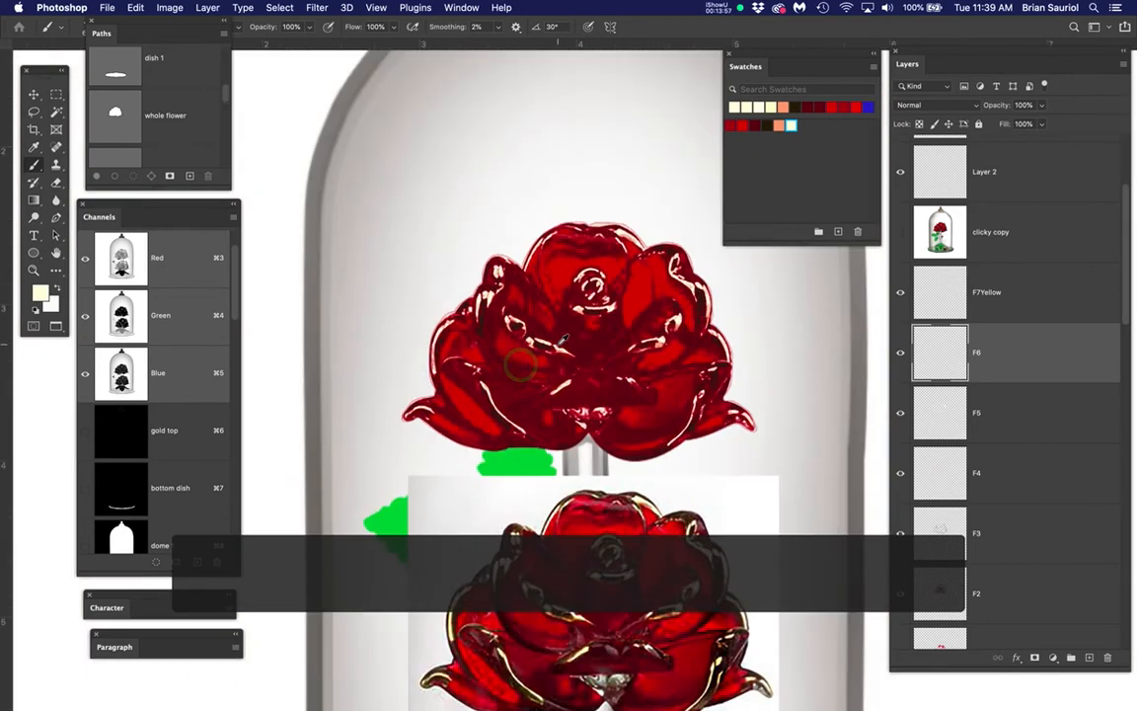
scroll(559, 343, "up", 1)
left_click_drag(603, 379, 572, 314)
left_click(900, 232)
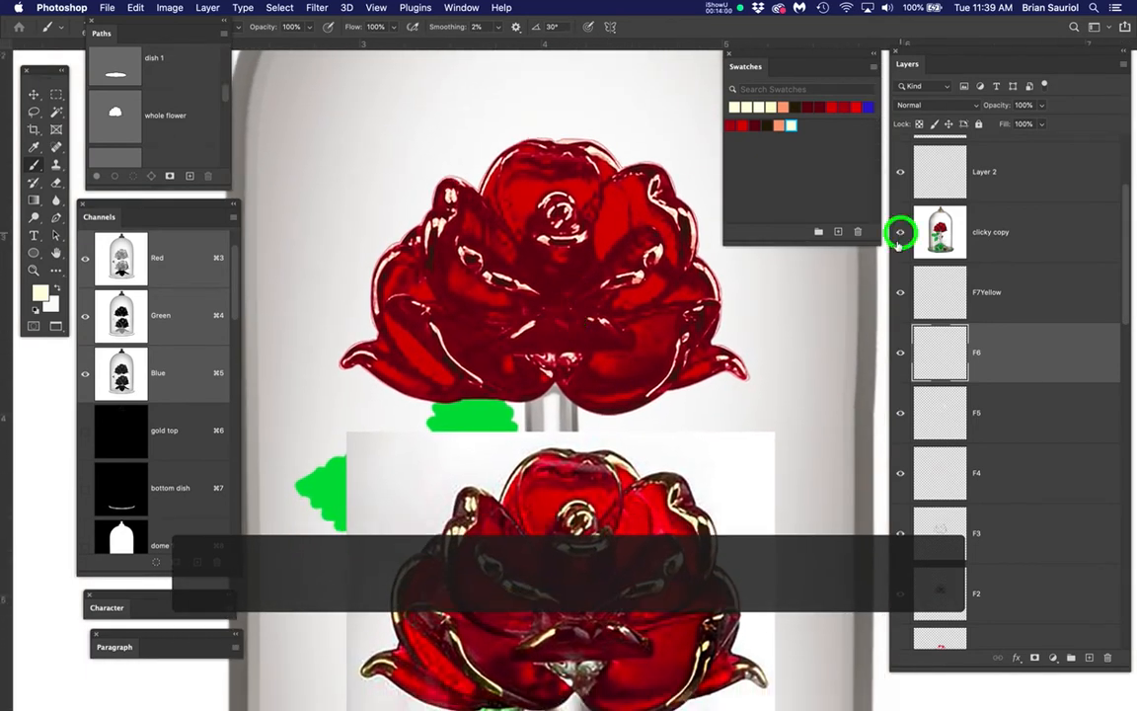
left_click(1026, 233)
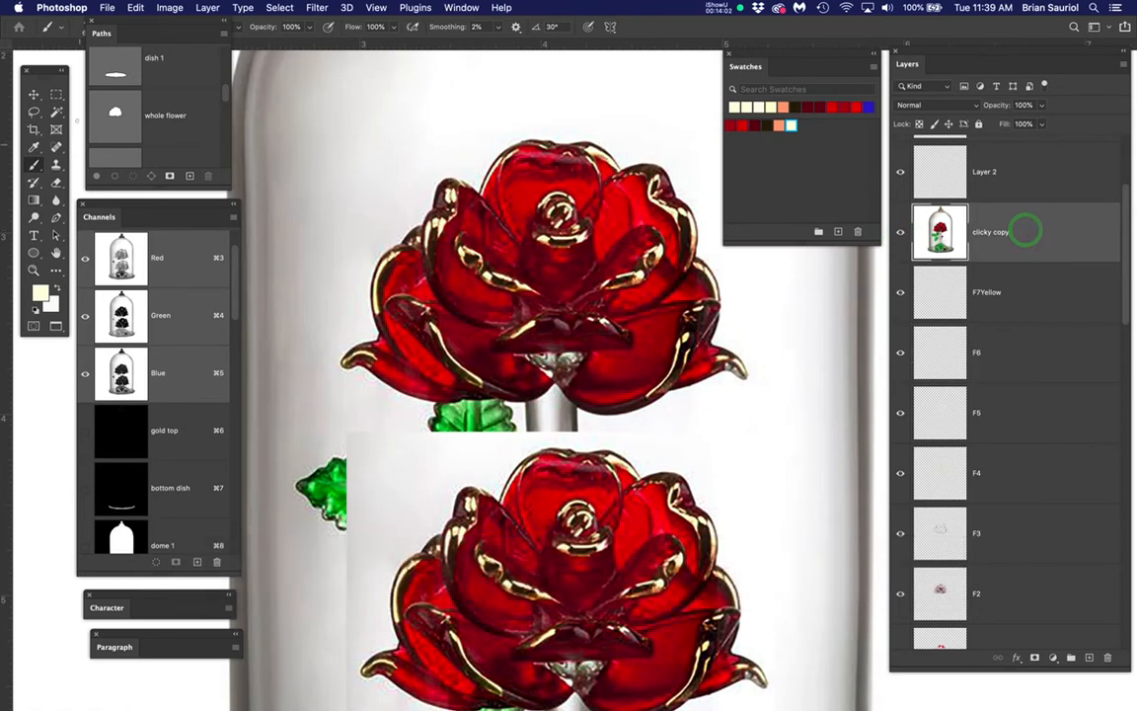
left_click(116, 114, "super")
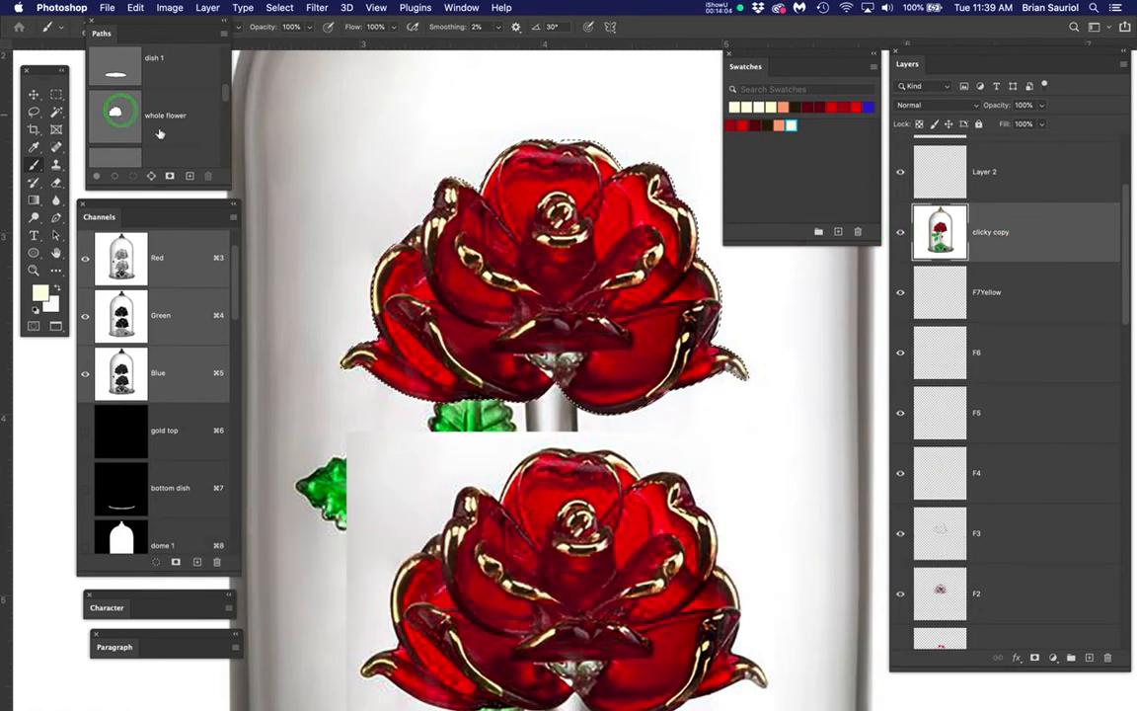
- Select the darkest brown tones inside the flower with Color Range, sampling a dark petal shadow at fuzziness 127
scroll(524, 228, "up", 3)
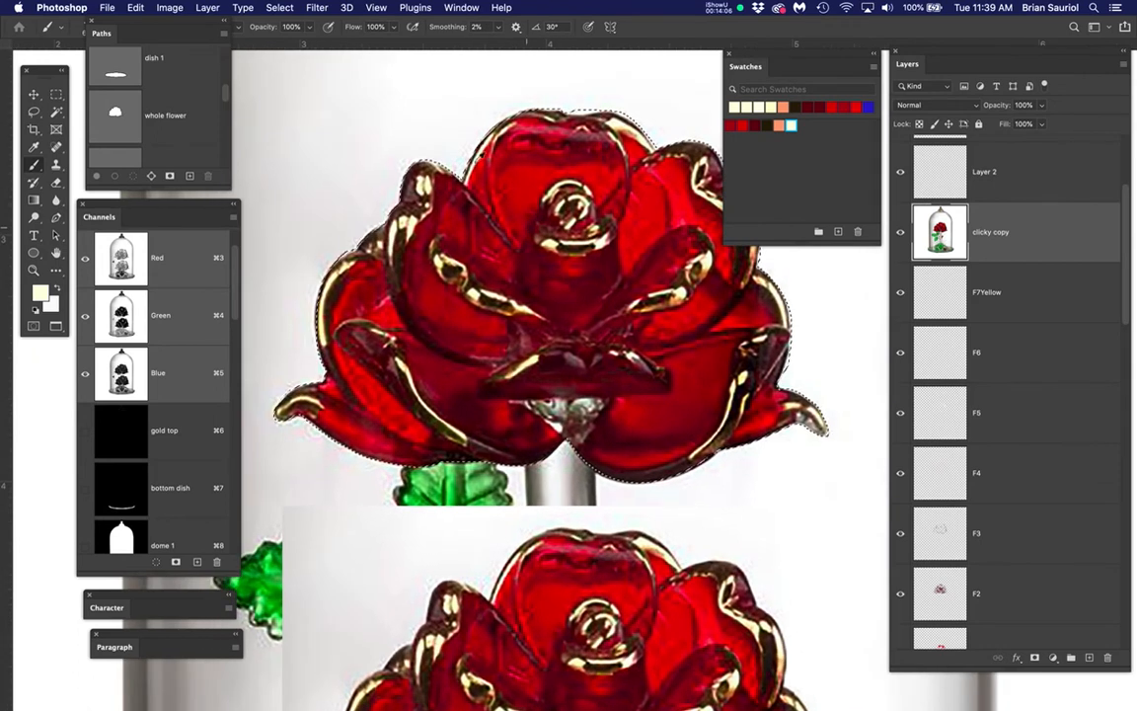
left_click_drag(279, 7, 312, 144)
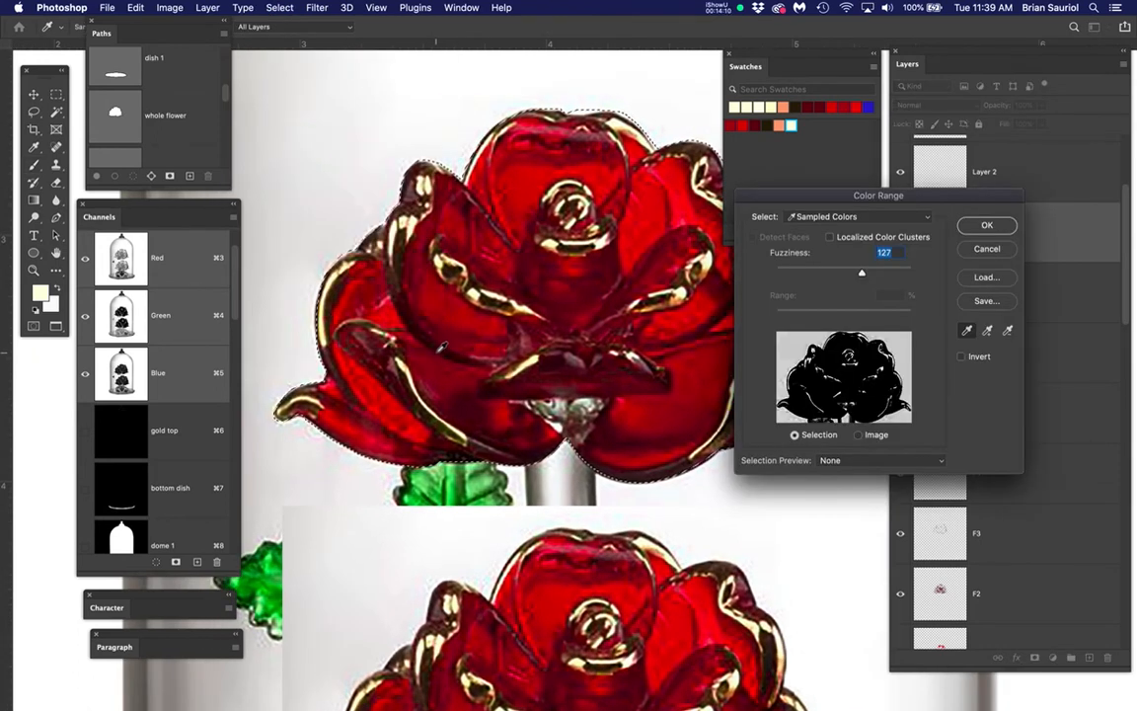
scroll(442, 345, "up", 5)
left_click(470, 363)
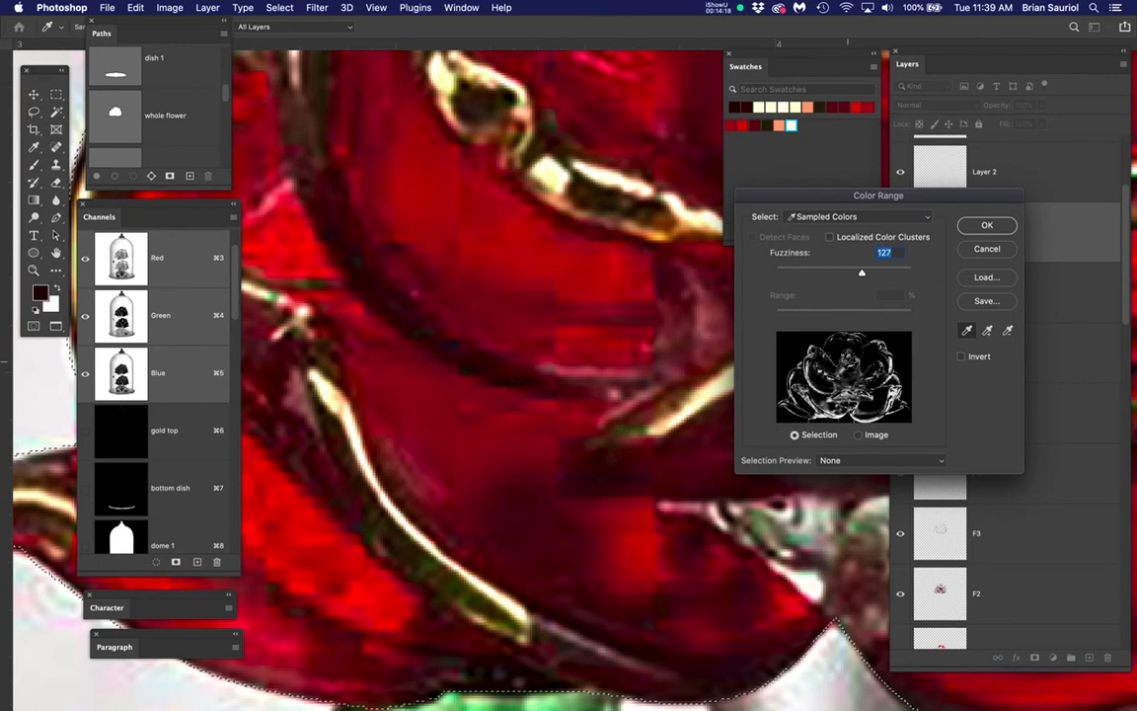
left_click(979, 227)
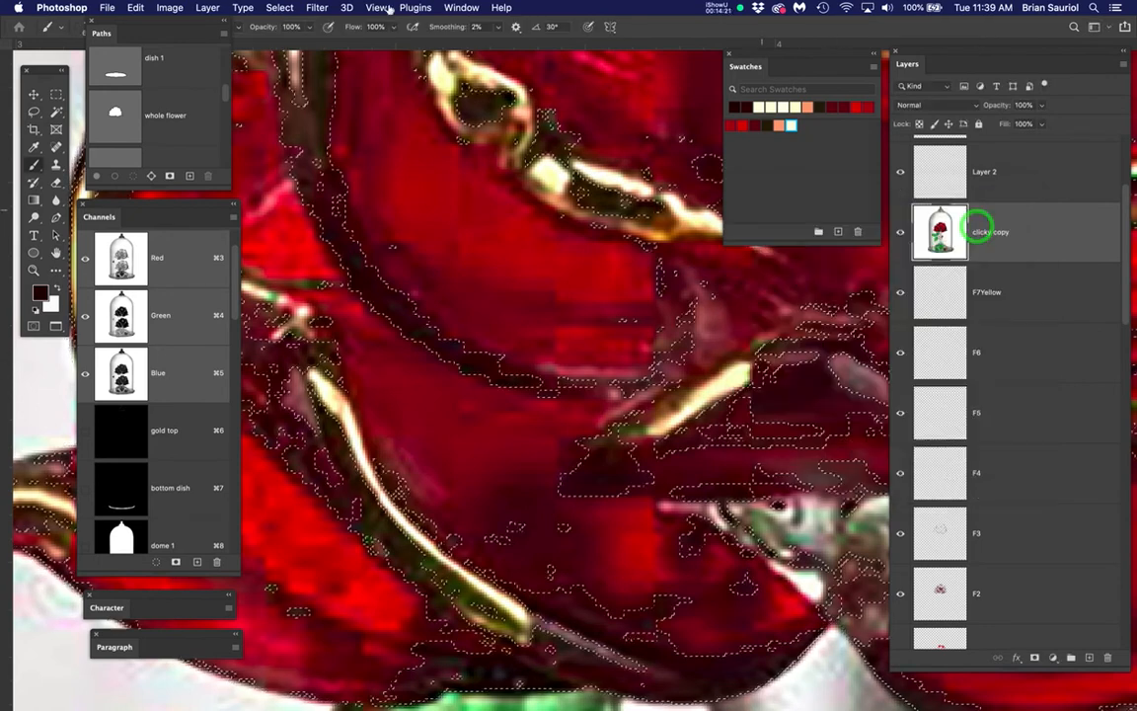
- Save the dark-tone selection as a new channel named F6
left_click(283, 8)
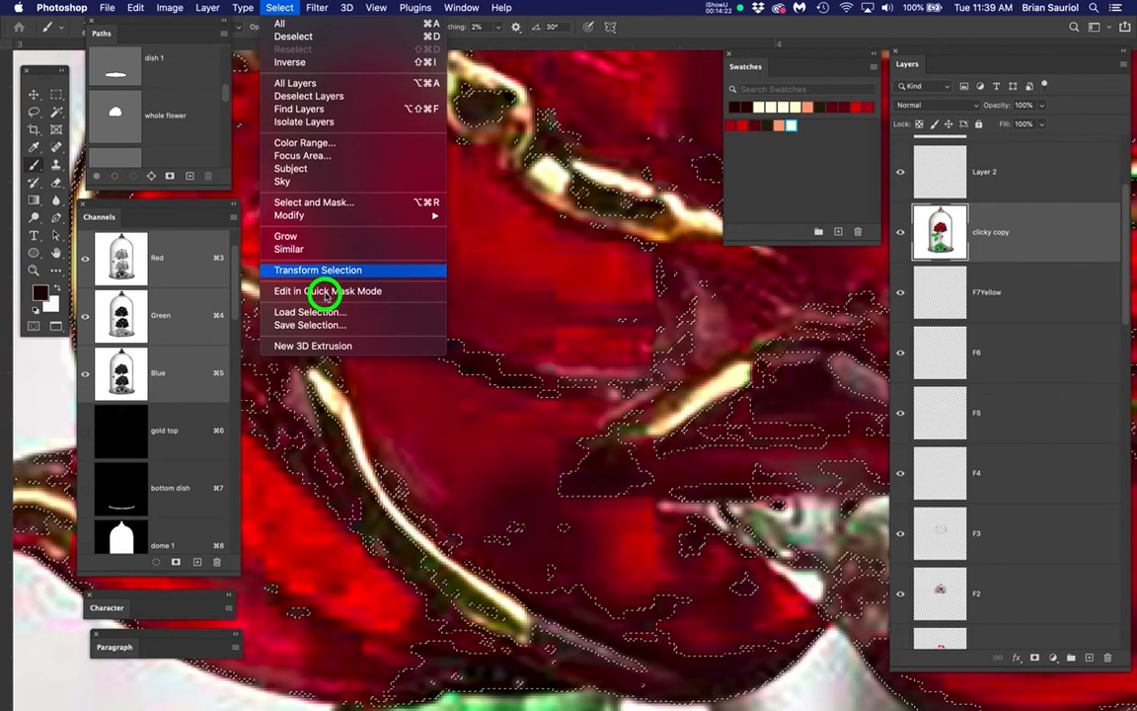
left_click(339, 326)
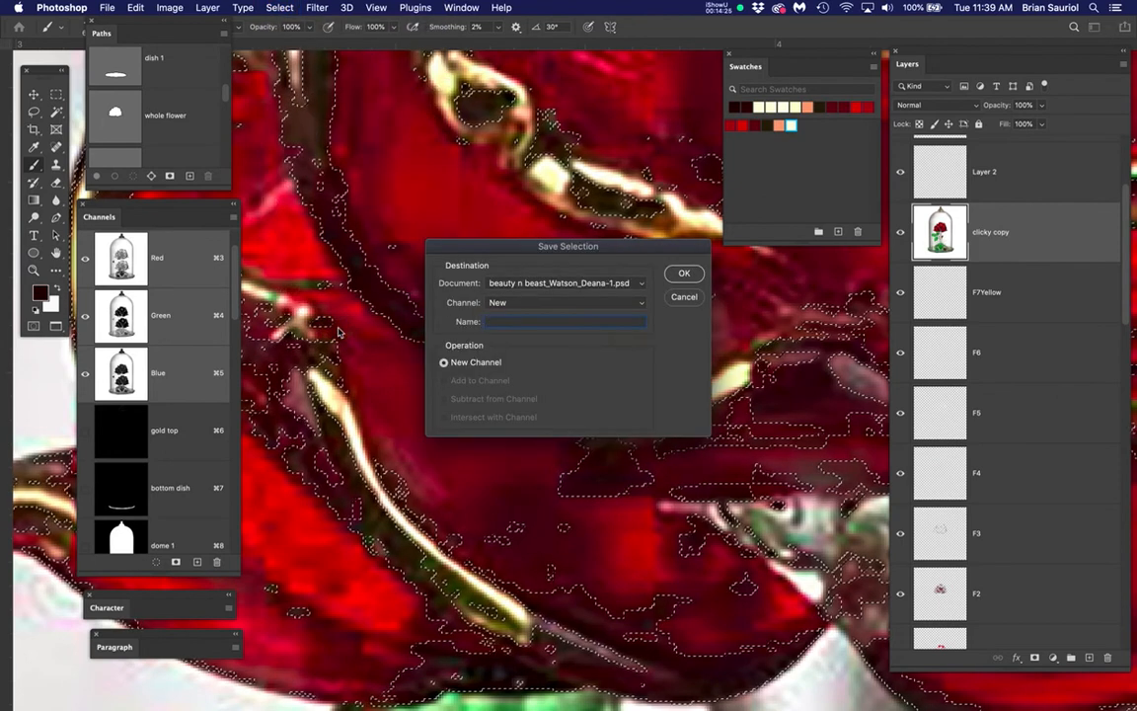
type("F6")
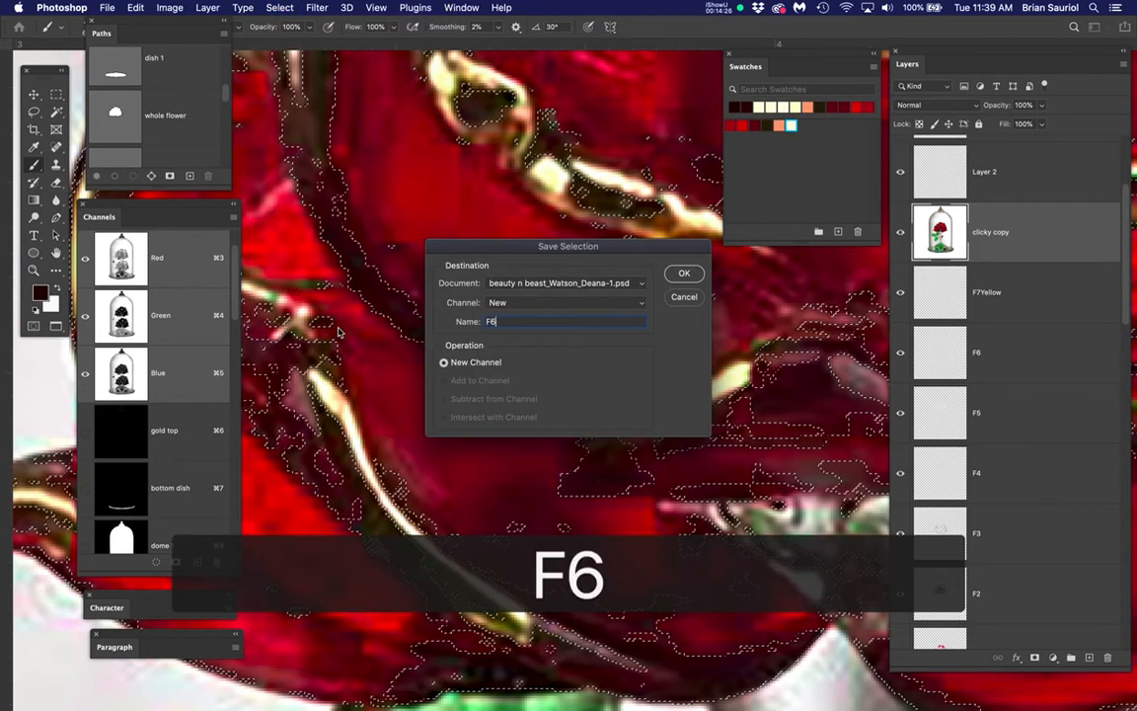
left_click(686, 275)
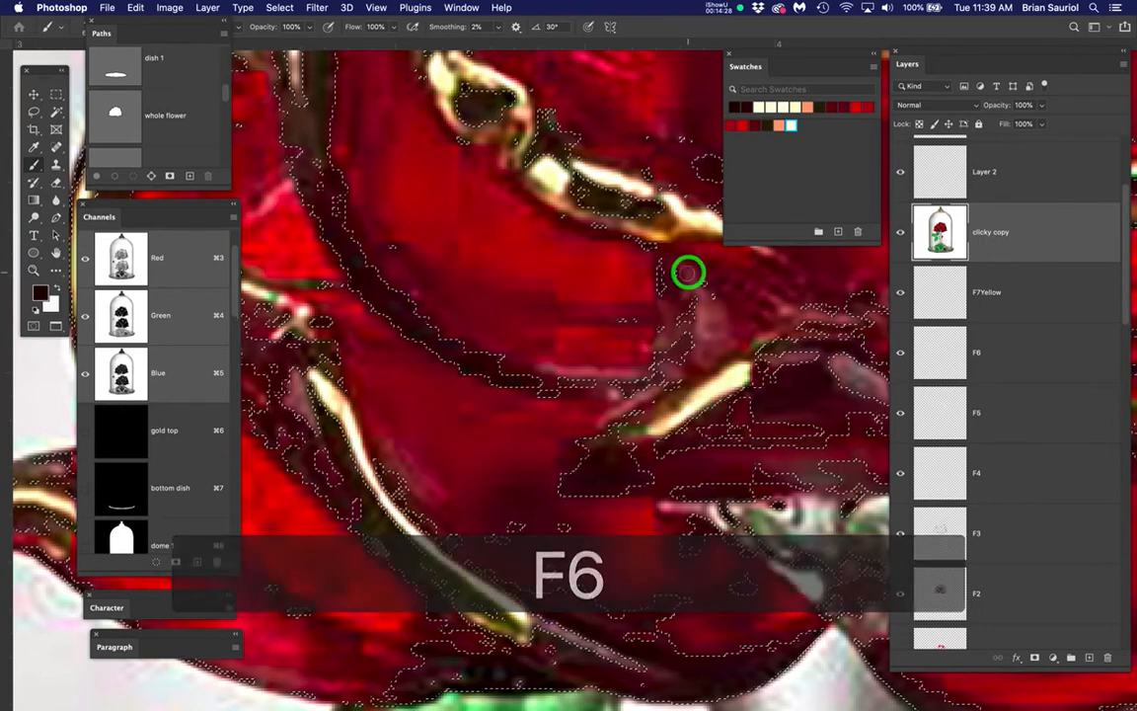
- Add the dark brown foreground color 220400 to the swatches under the name F6
left_click(40, 293)
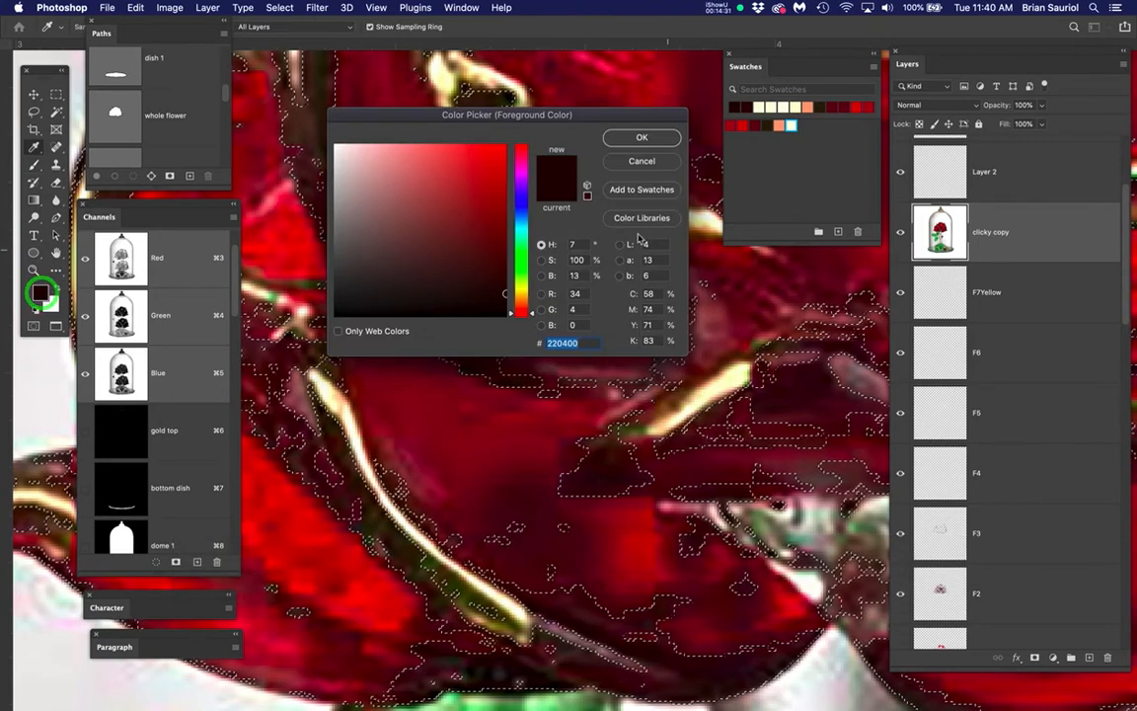
left_click(636, 191)
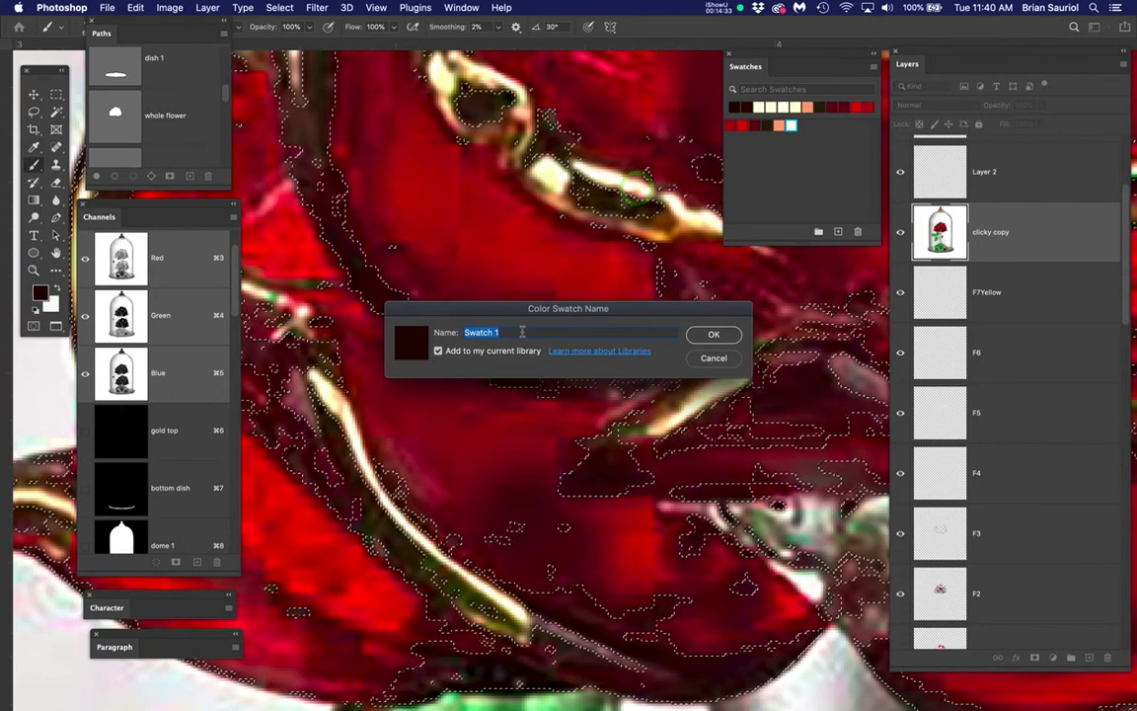
type("F6")
key("Return")
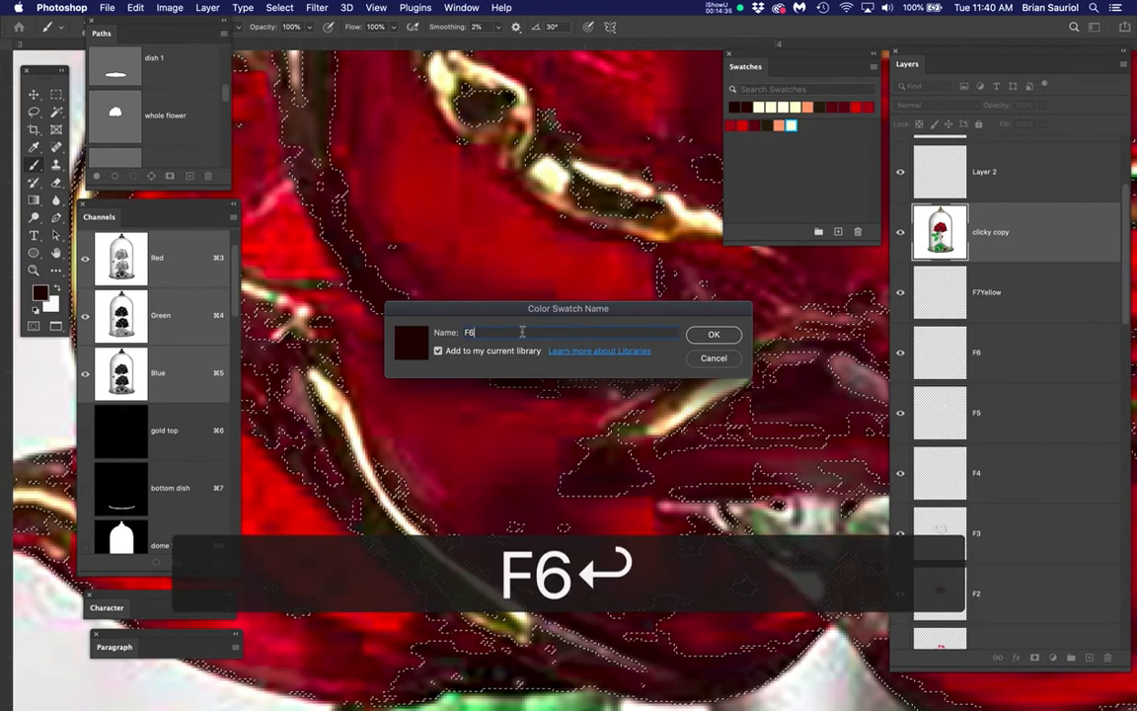
left_click(653, 138)
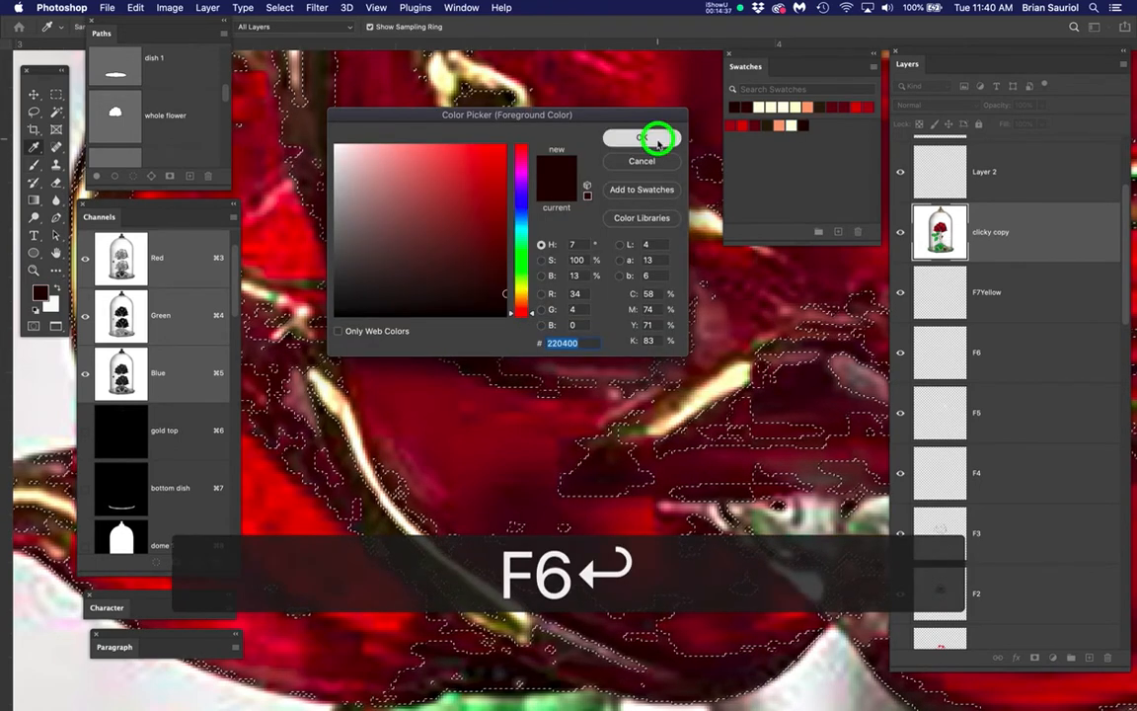
- Hide the selection edges and the clicky copy layer, and fill the selection on layer F6 with the dark brown foreground color
scroll(601, 274, "down", 3)
left_click_drag(622, 300, 536, 380)
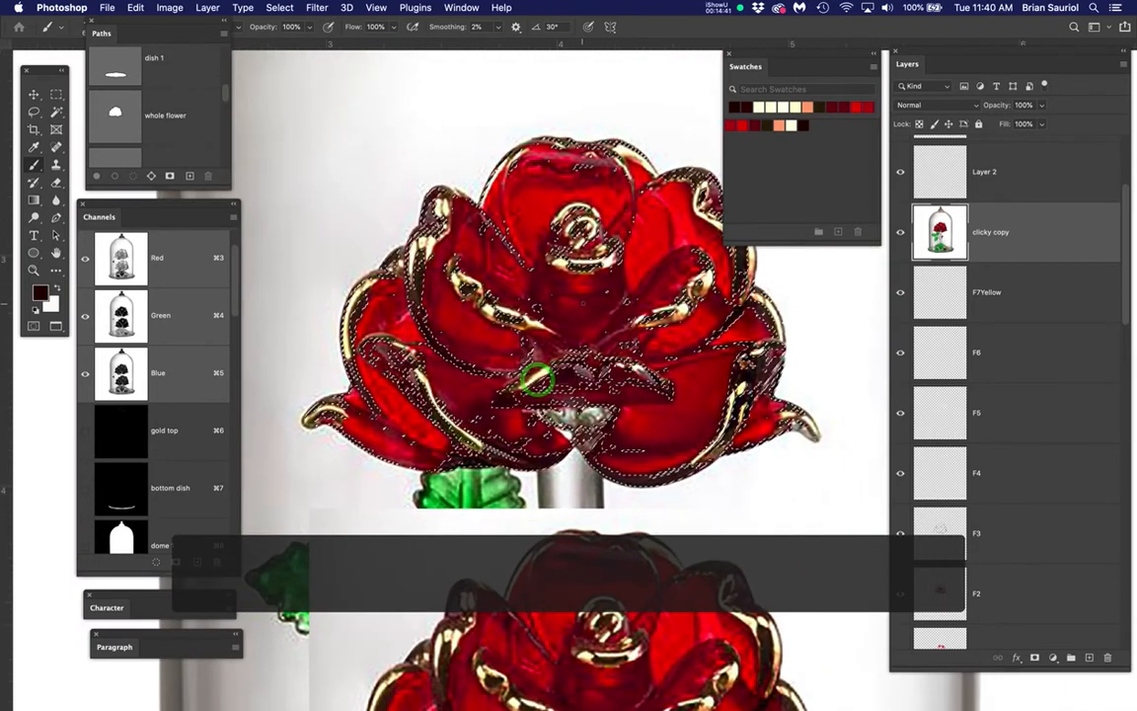
key("super+h")
left_click(1050, 353)
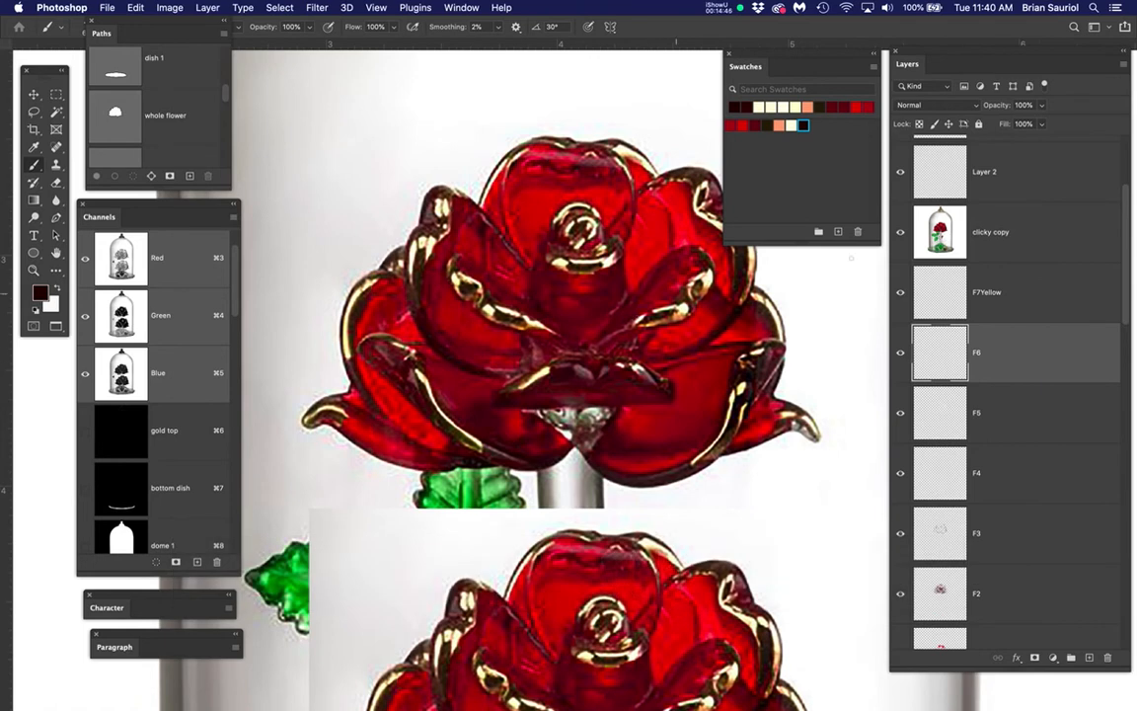
left_click(899, 232)
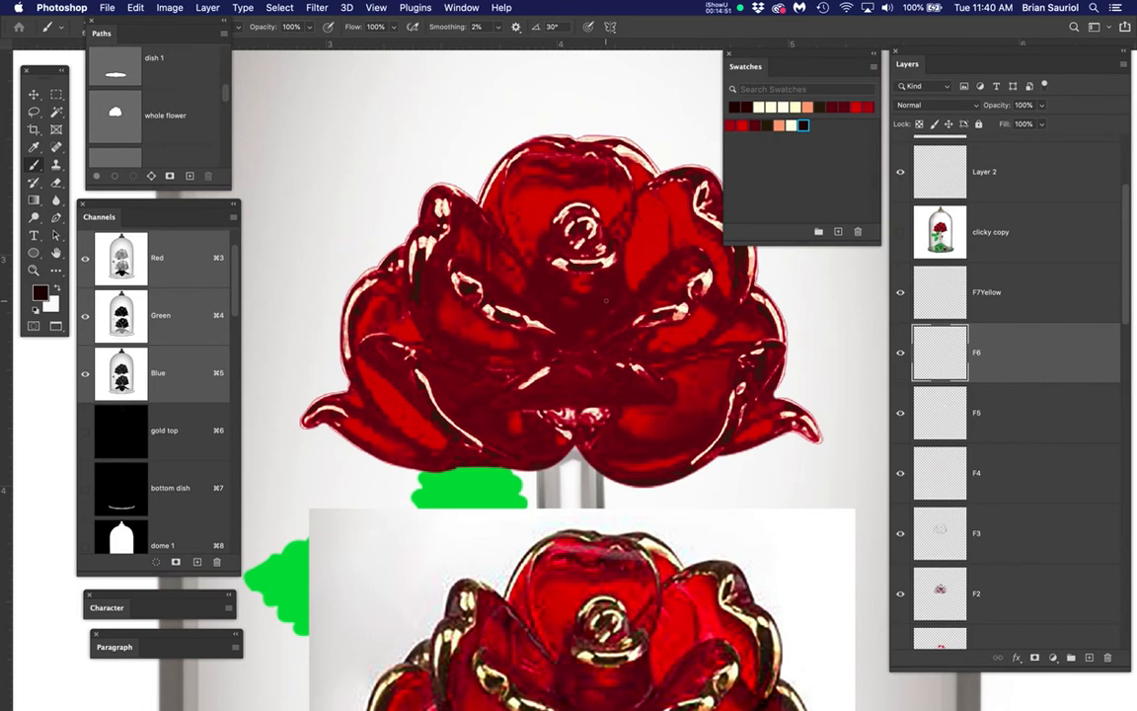
key("alt+BackSpace")
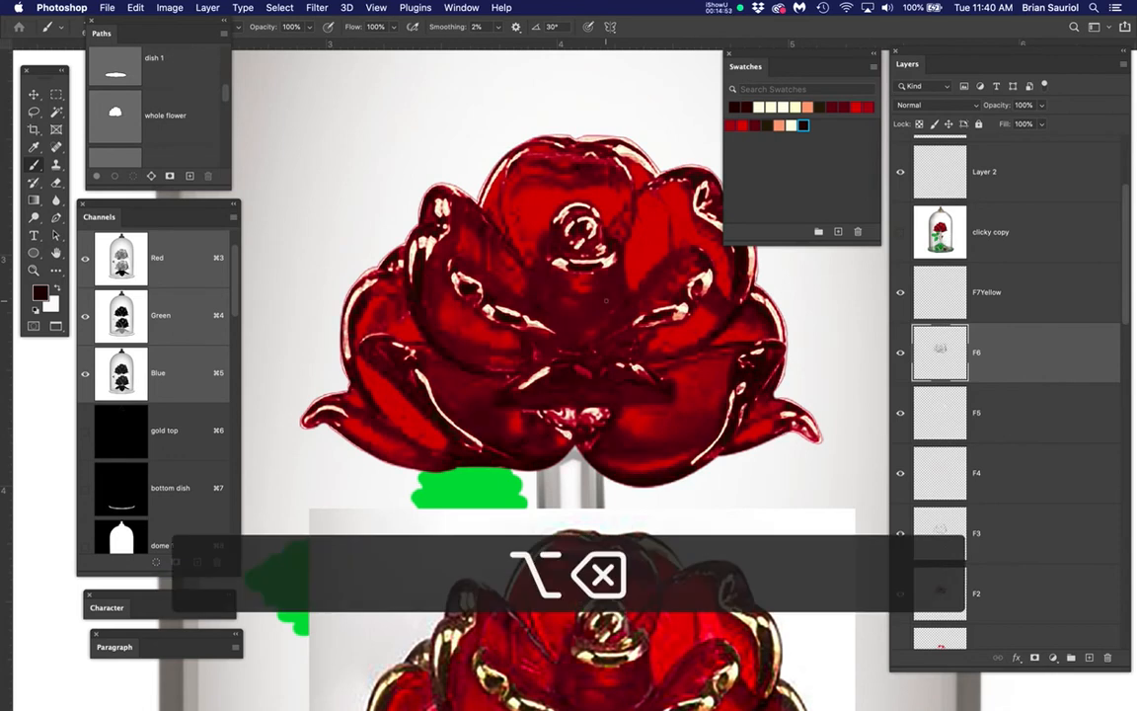
- Compare the rose with and without the dark shadows by toggling the visibility of layer F6
scroll(541, 378, "down", 3)
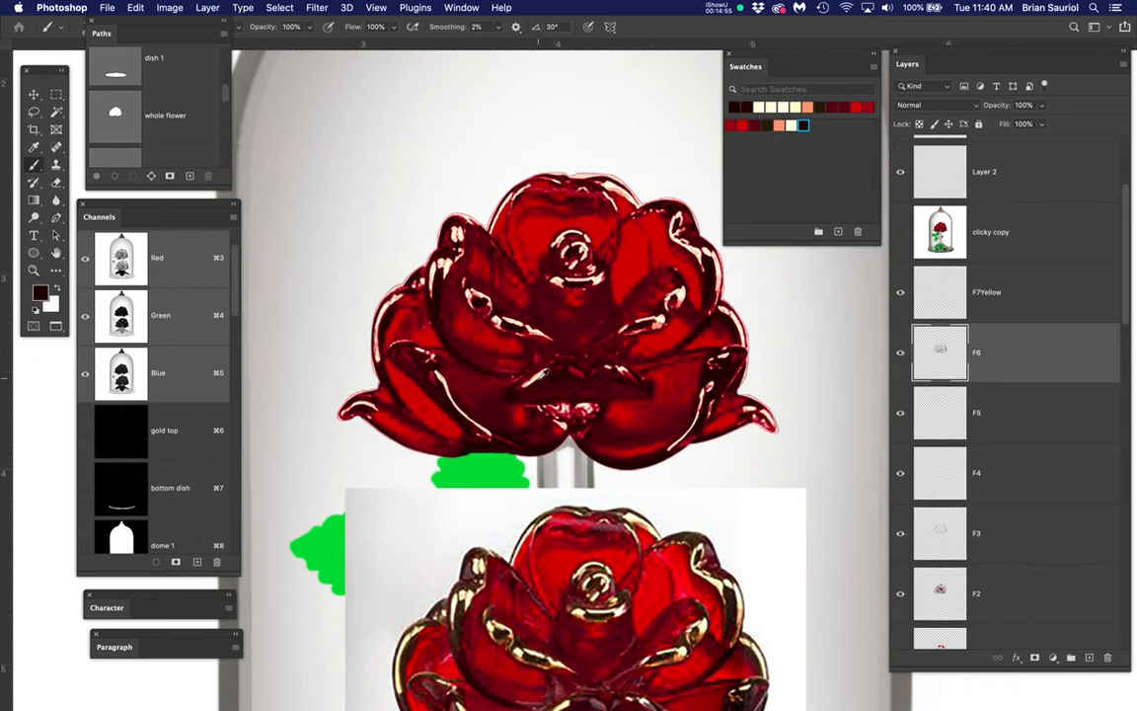
left_click_drag(544, 398, 525, 310)
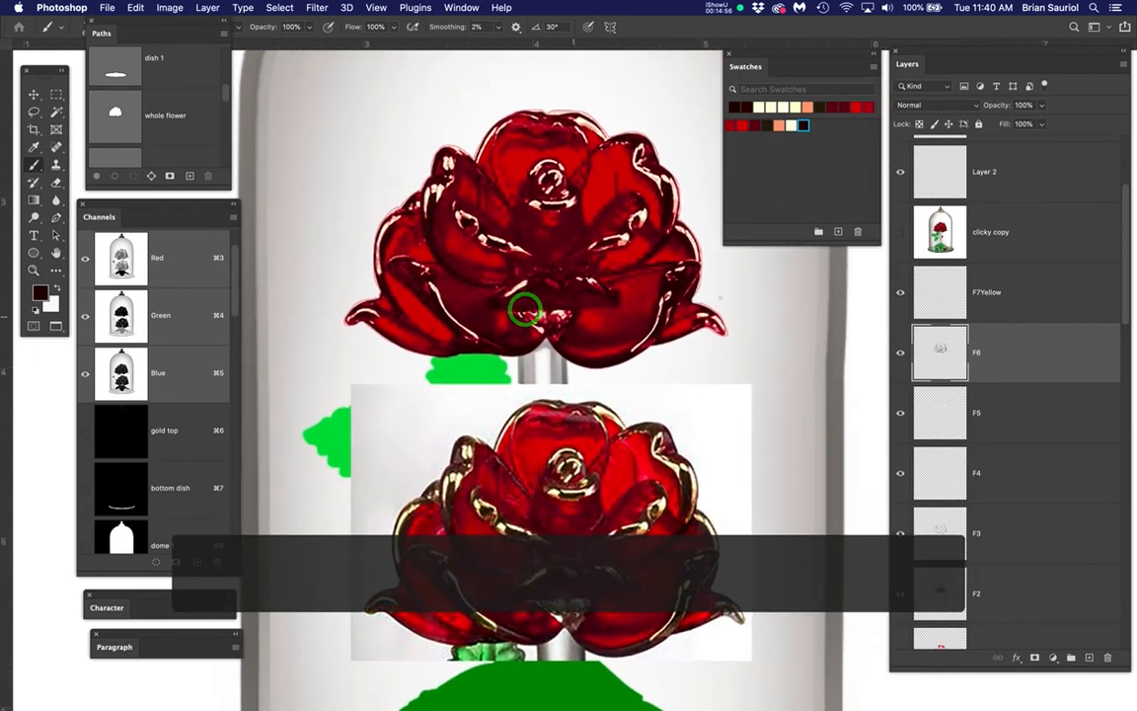
left_click(900, 356)
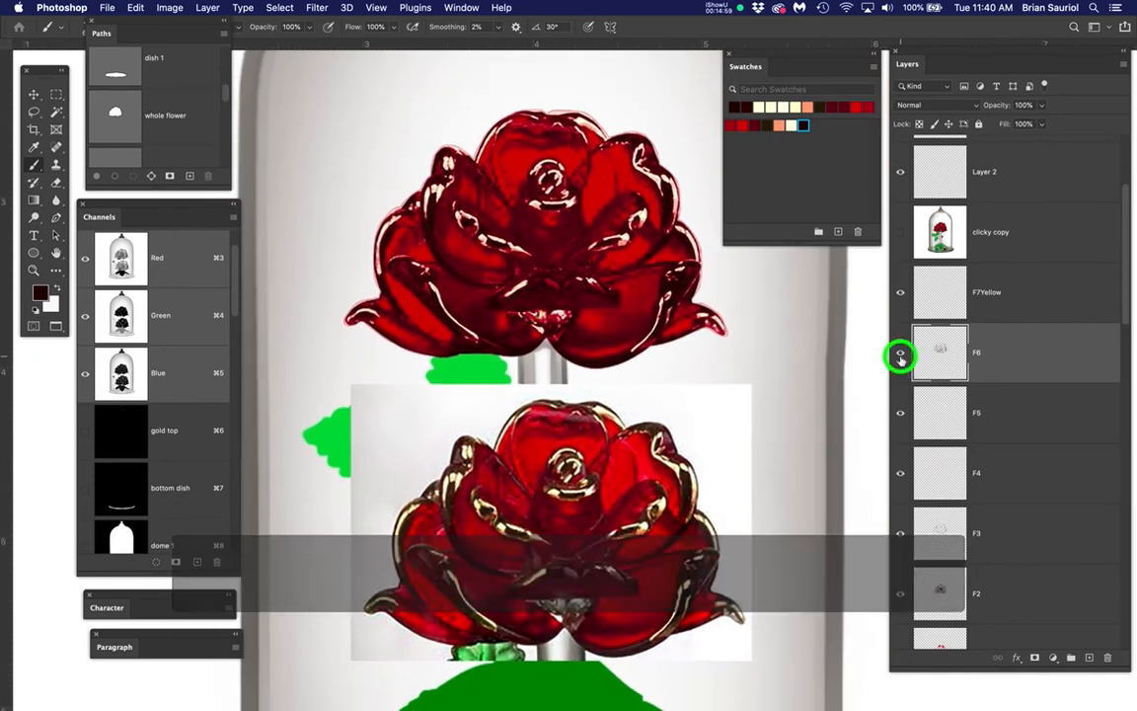
left_click(900, 356)
left_click(900, 356)
left_click(900, 357)
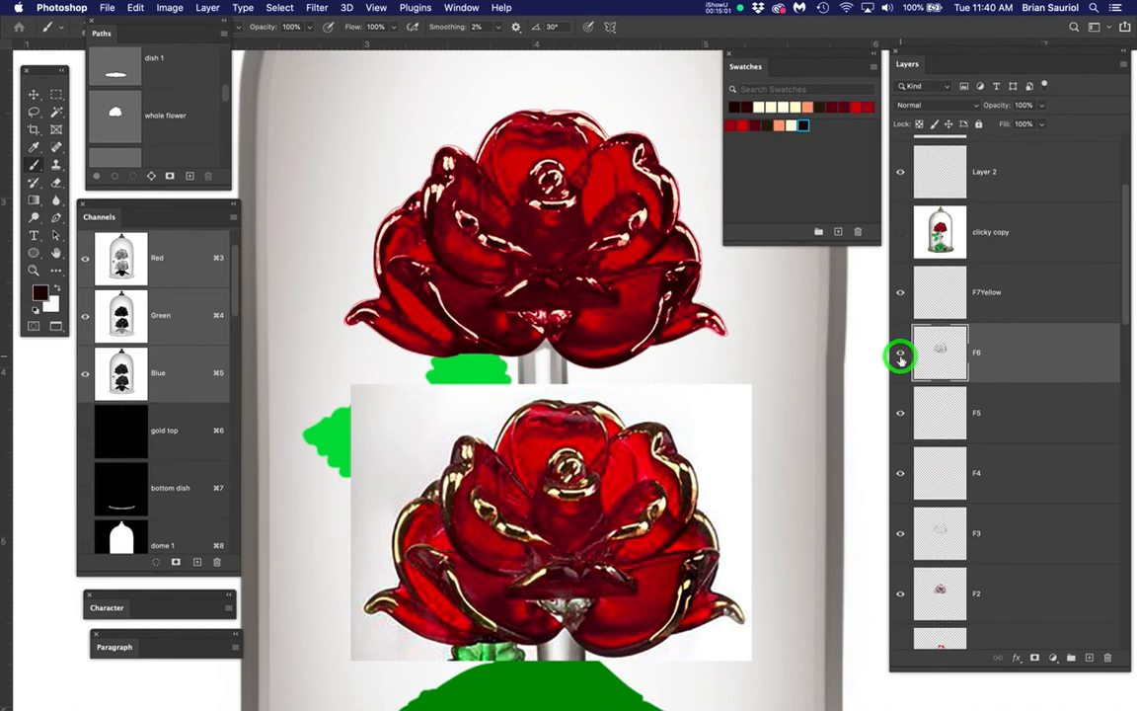
left_click(900, 358)
left_click(900, 358)
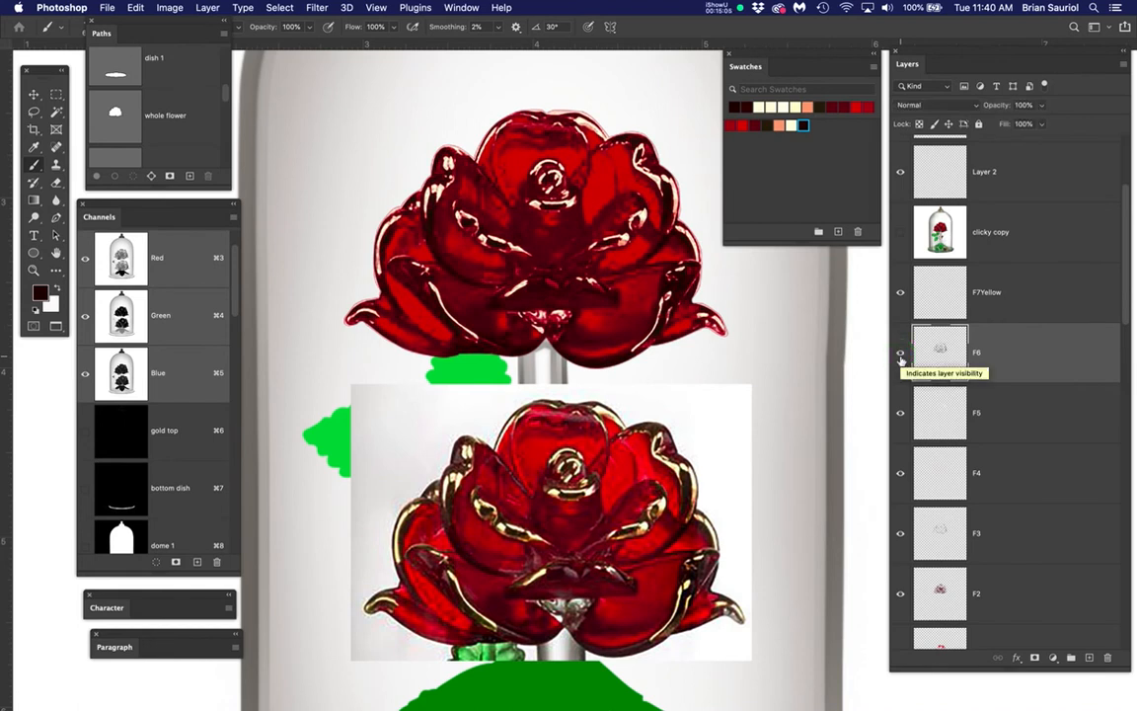
- Deselect, reload the whole flower path as a selection, and make the clicky copy layer visible and active
left_click(1030, 301)
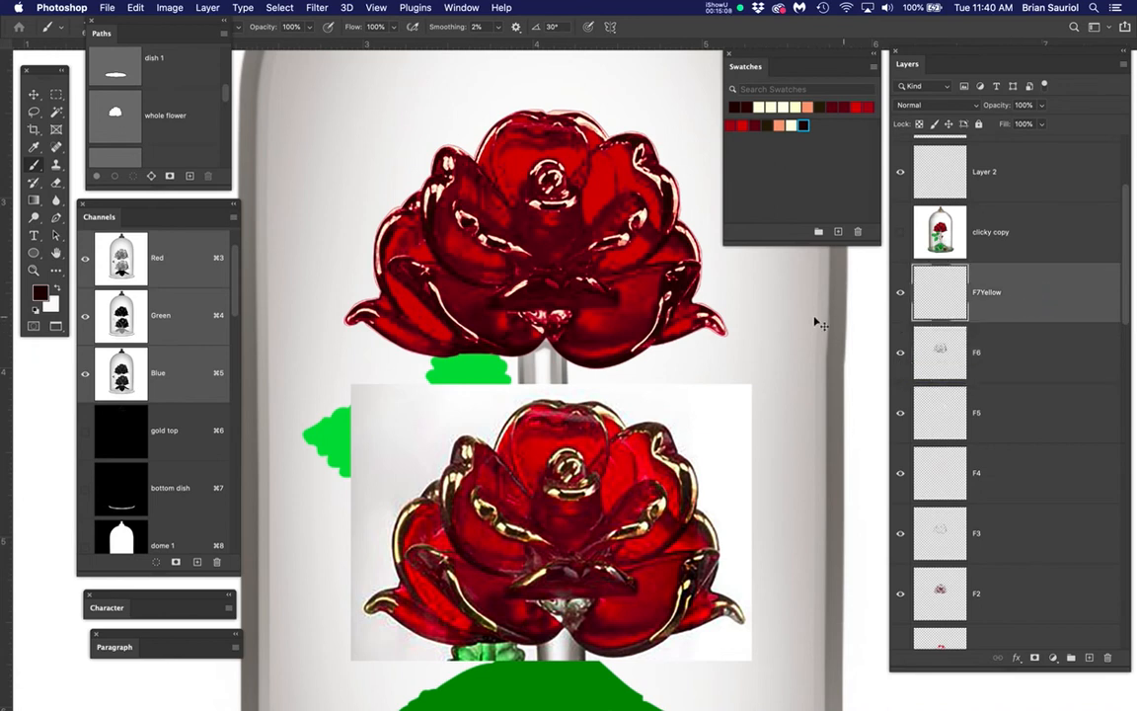
key("super+d")
left_click(115, 114, "super")
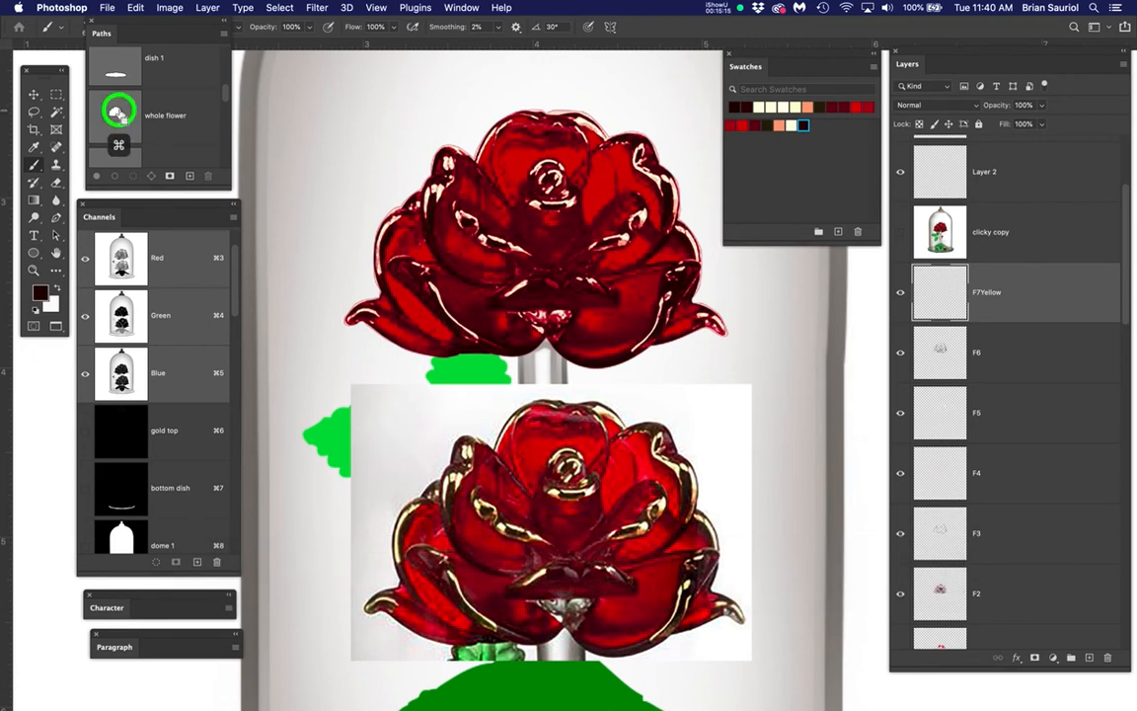
left_click(1032, 237)
left_click(900, 232)
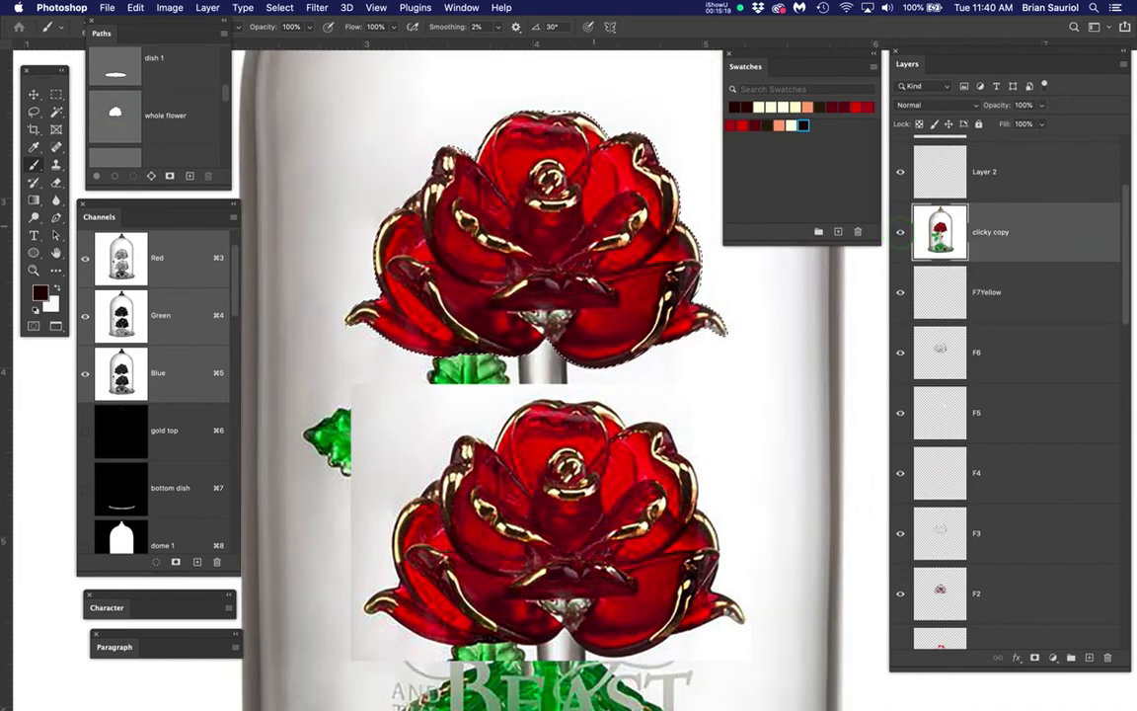
- Select the olive-yellow tones inside the flower with Color Range, sampling just below the center curl's gold rim at fuzziness 149
left_click(281, 8)
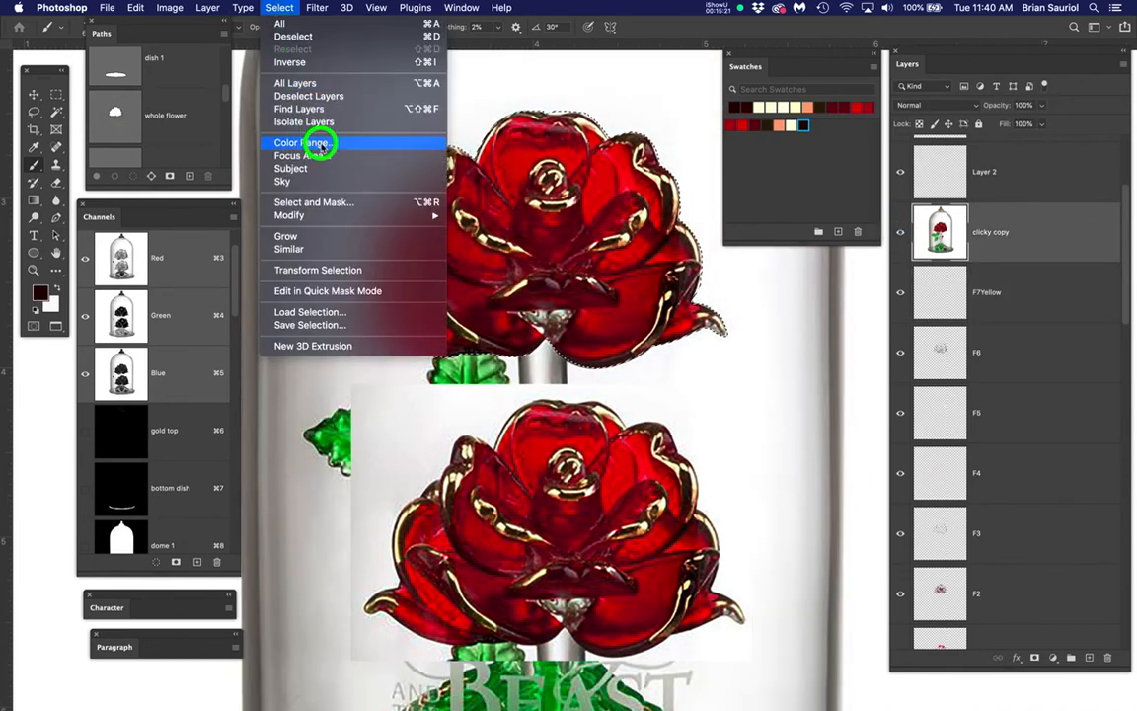
left_click(306, 144)
key("super+plus")
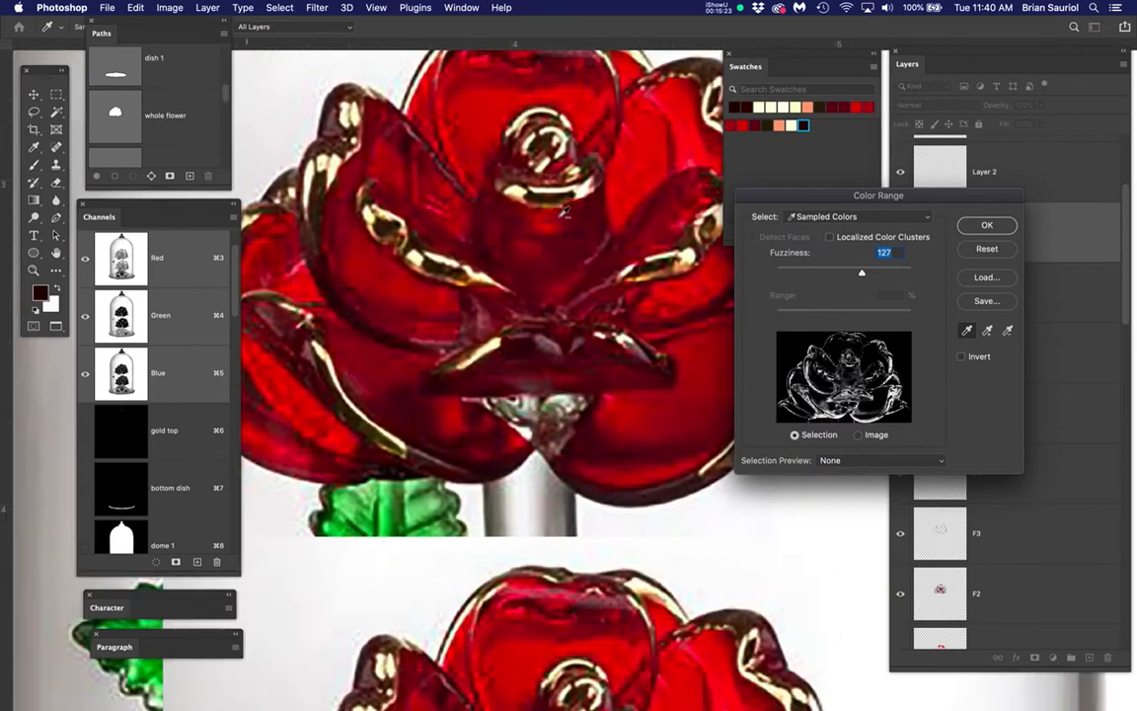
scroll(561, 217, "up", 5)
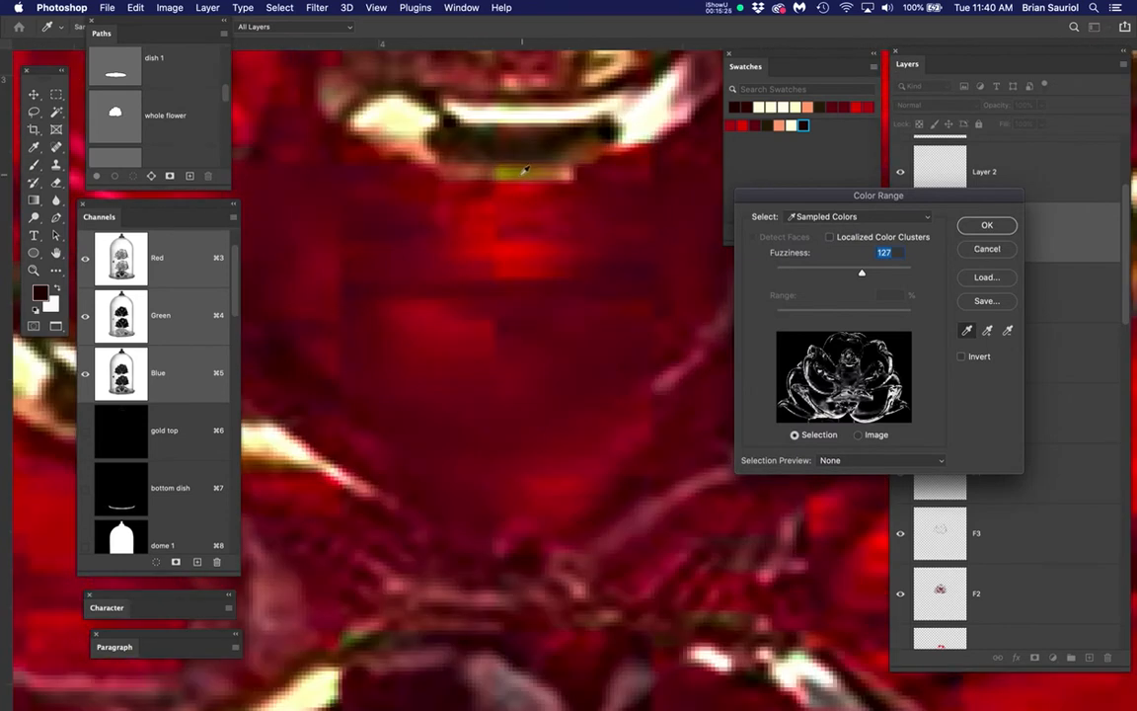
left_click(519, 173)
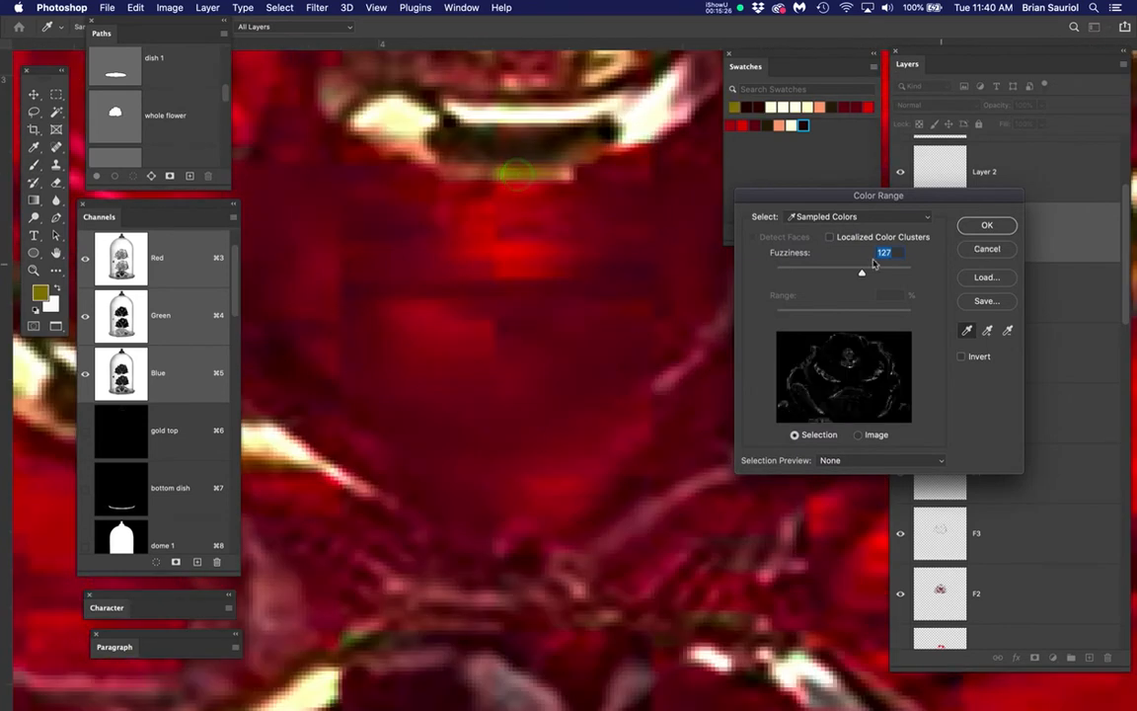
left_click_drag(862, 275, 876, 274)
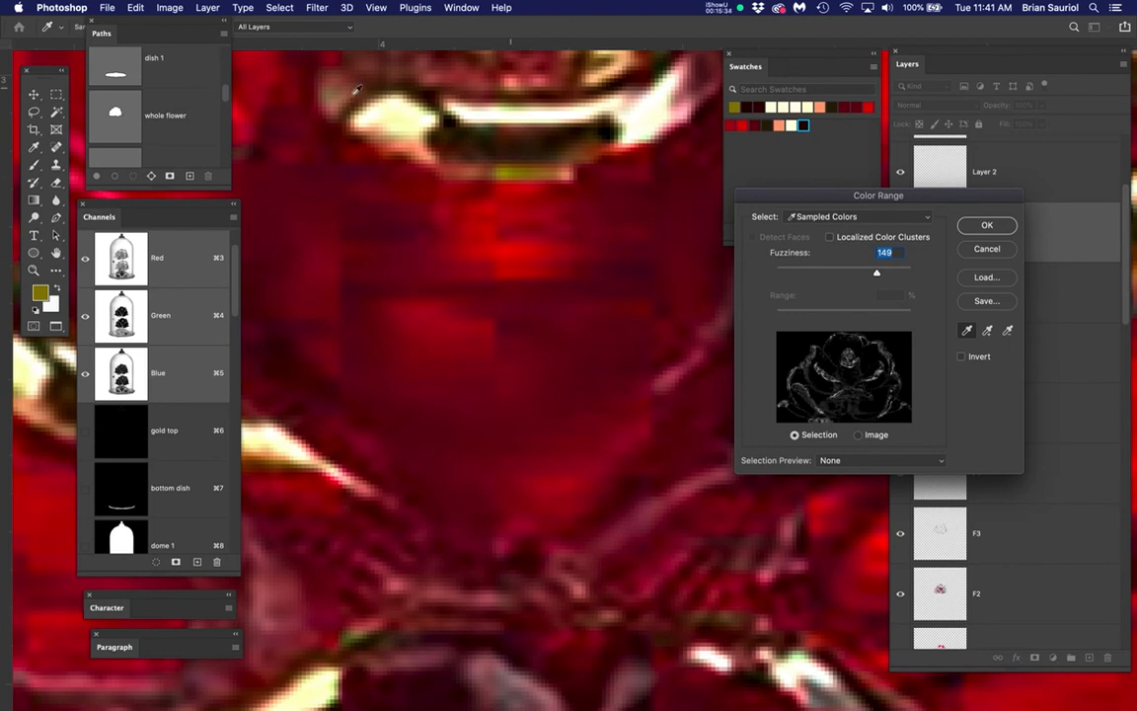
left_click(986, 226)
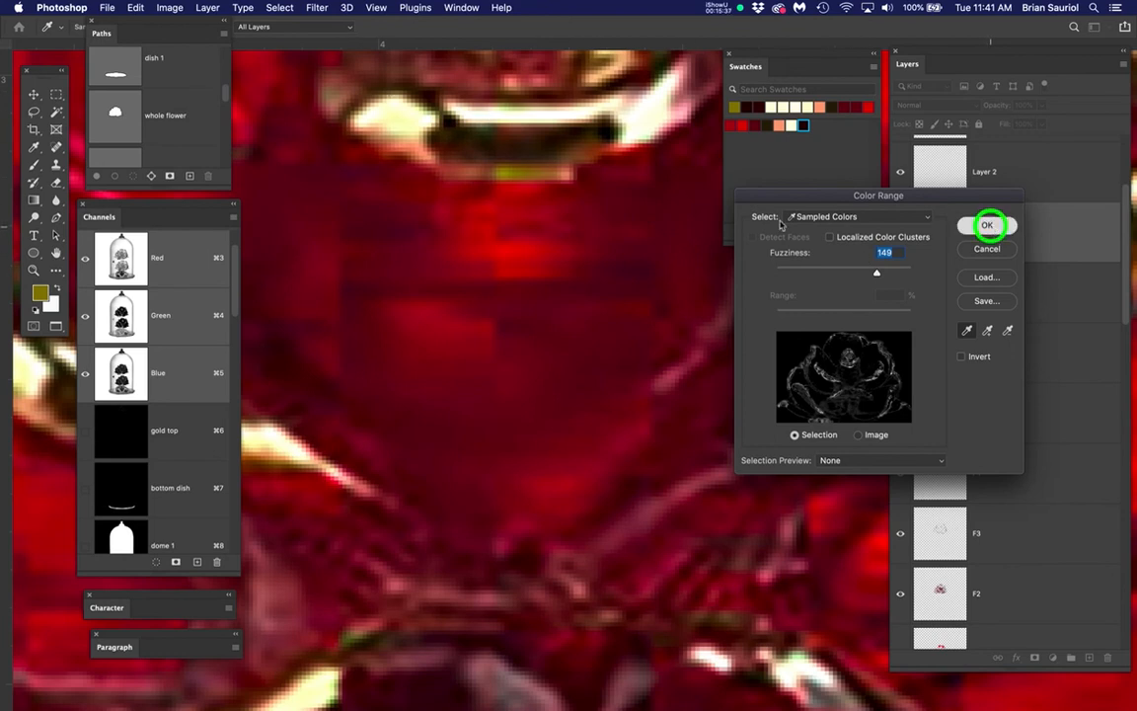
scroll(495, 228, "down", 3)
scroll(498, 225, "down", 3)
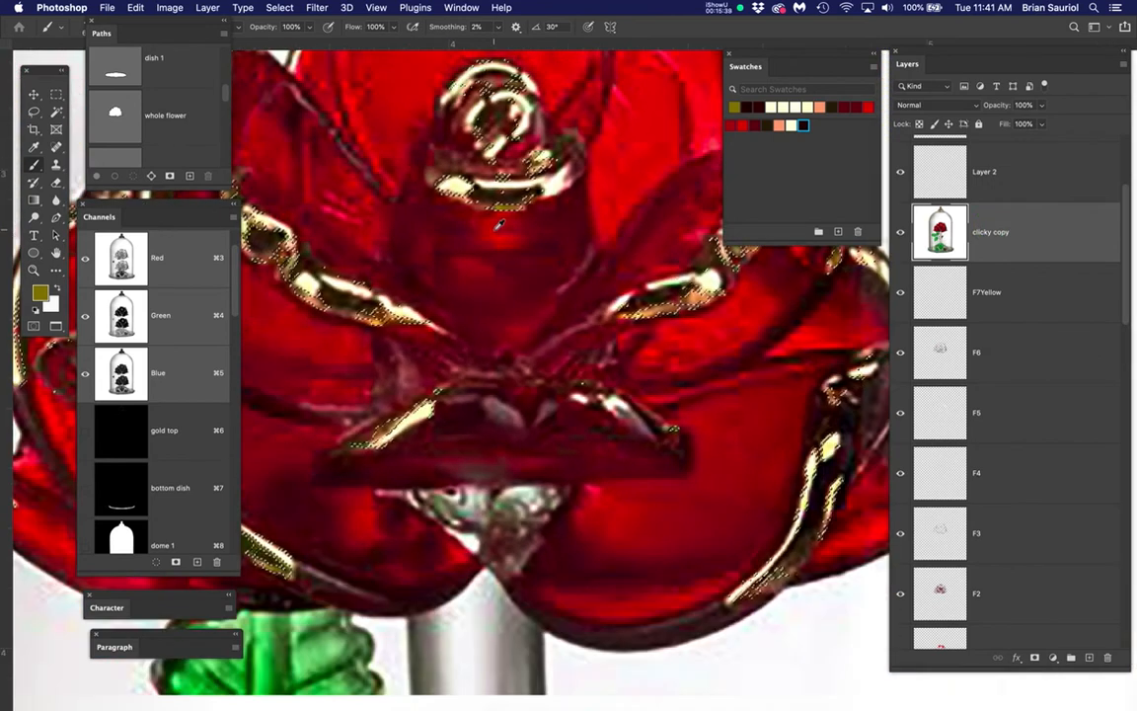
- Copy the F7Yellow layer's name and save the current selection as a new channel named F7Yellow
double_click(983, 292)
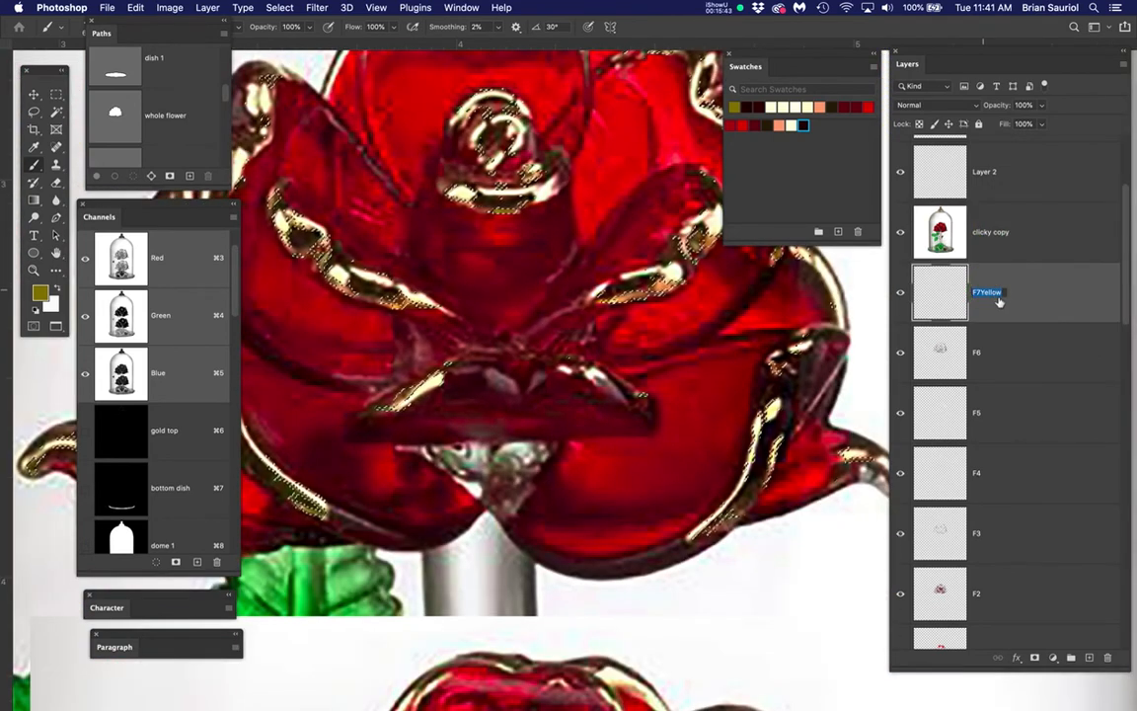
key("super+c")
key("Return")
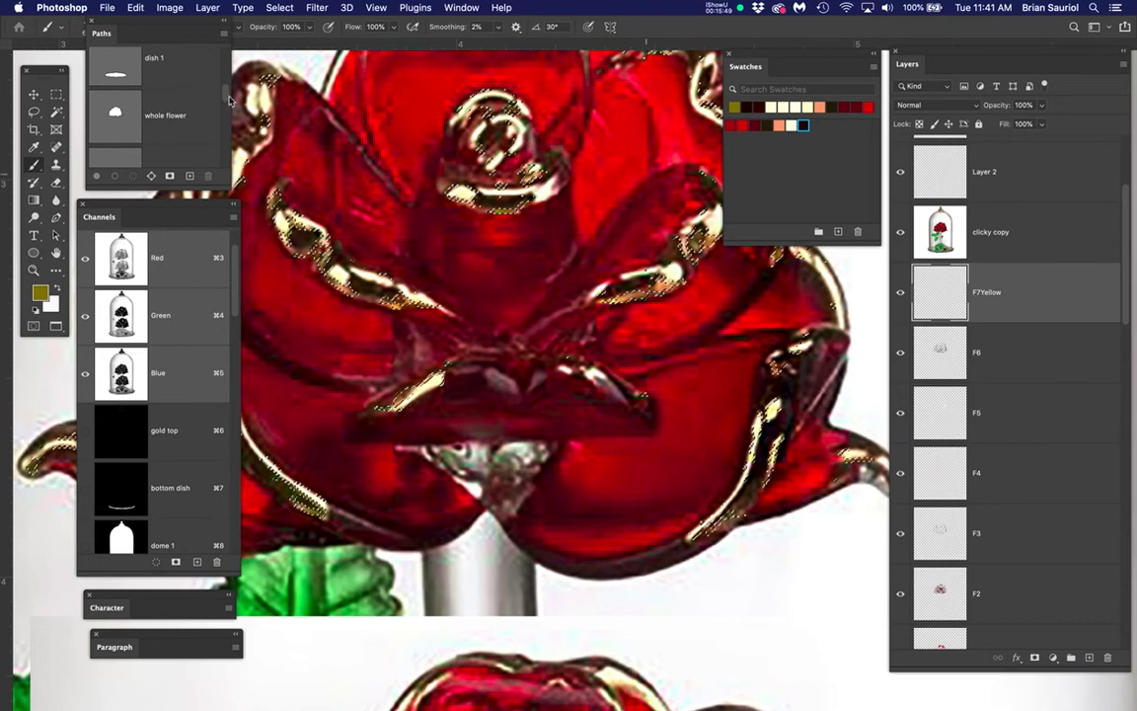
left_click_drag(274, 5, 330, 322)
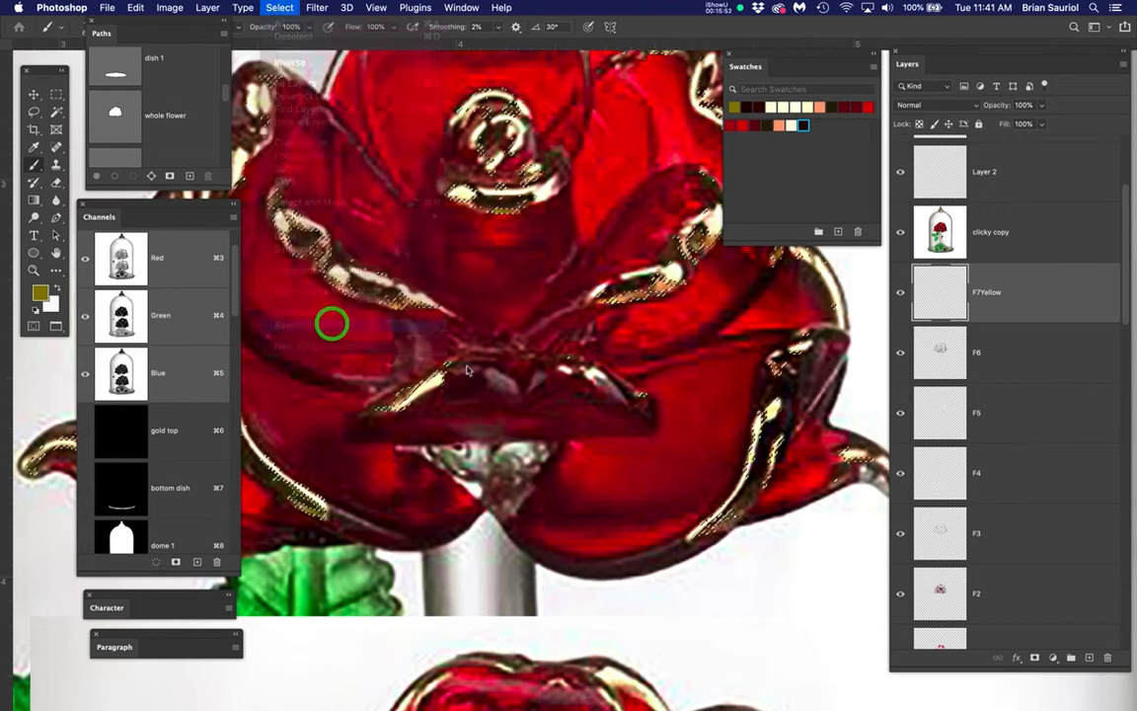
key("super+v")
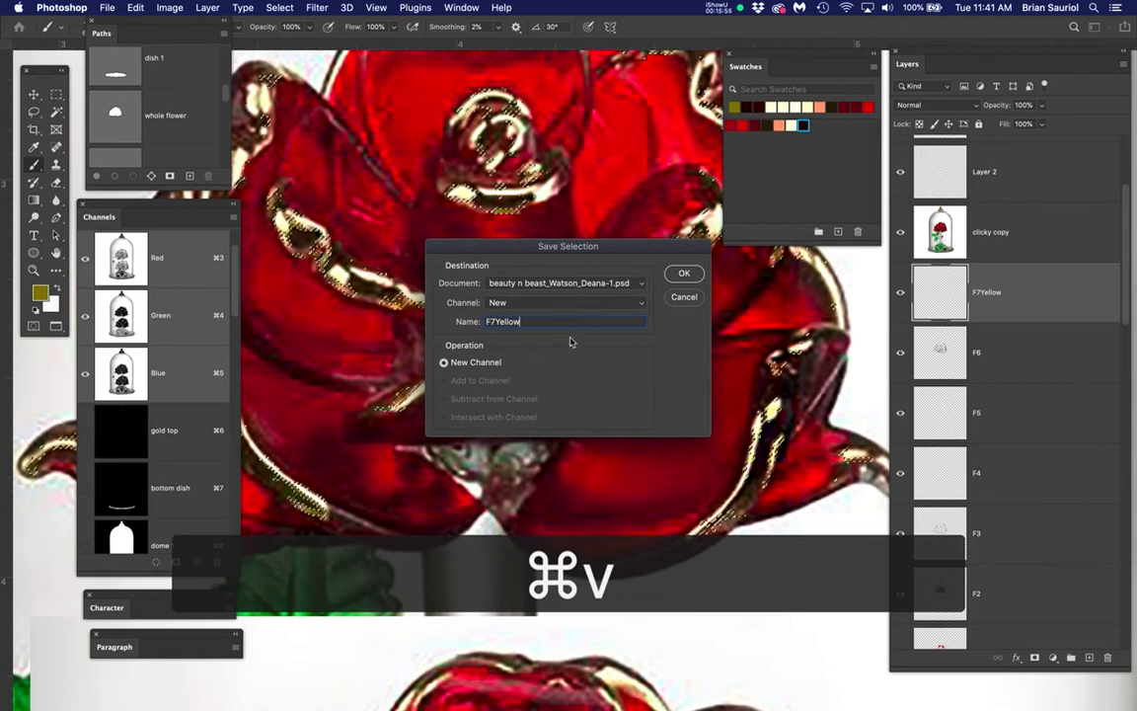
left_click(681, 274)
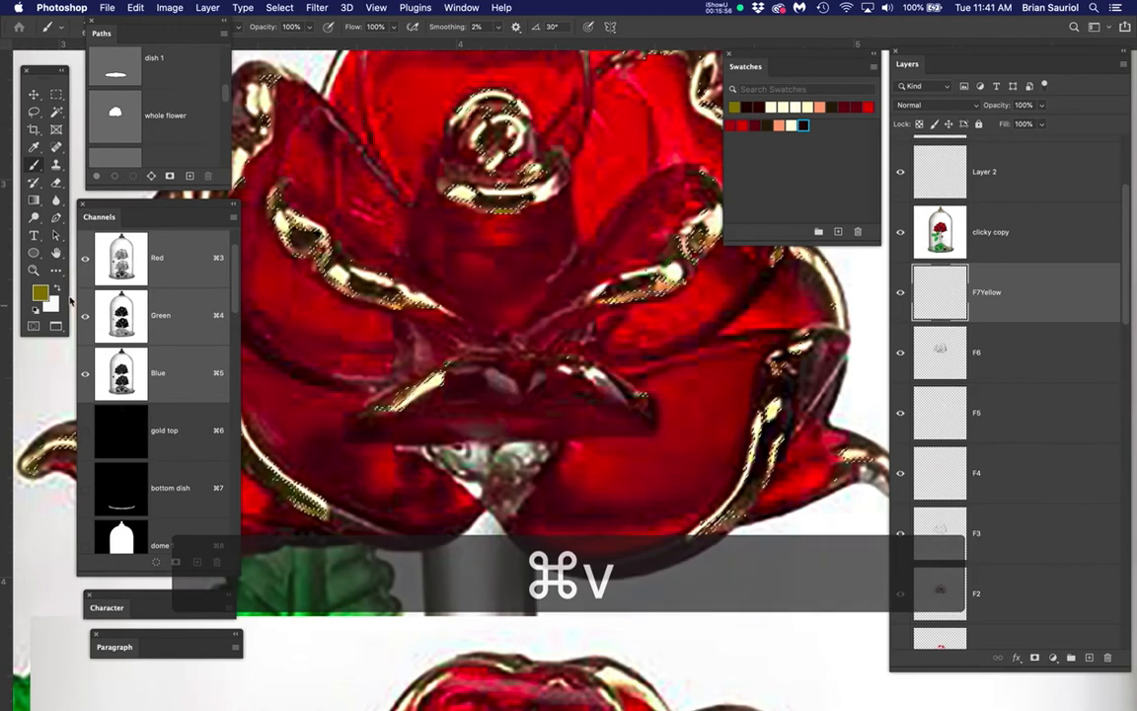
- Add the olive-yellow foreground color (#968421) to the swatches and current library under the name F7Yellow
left_click(39, 292)
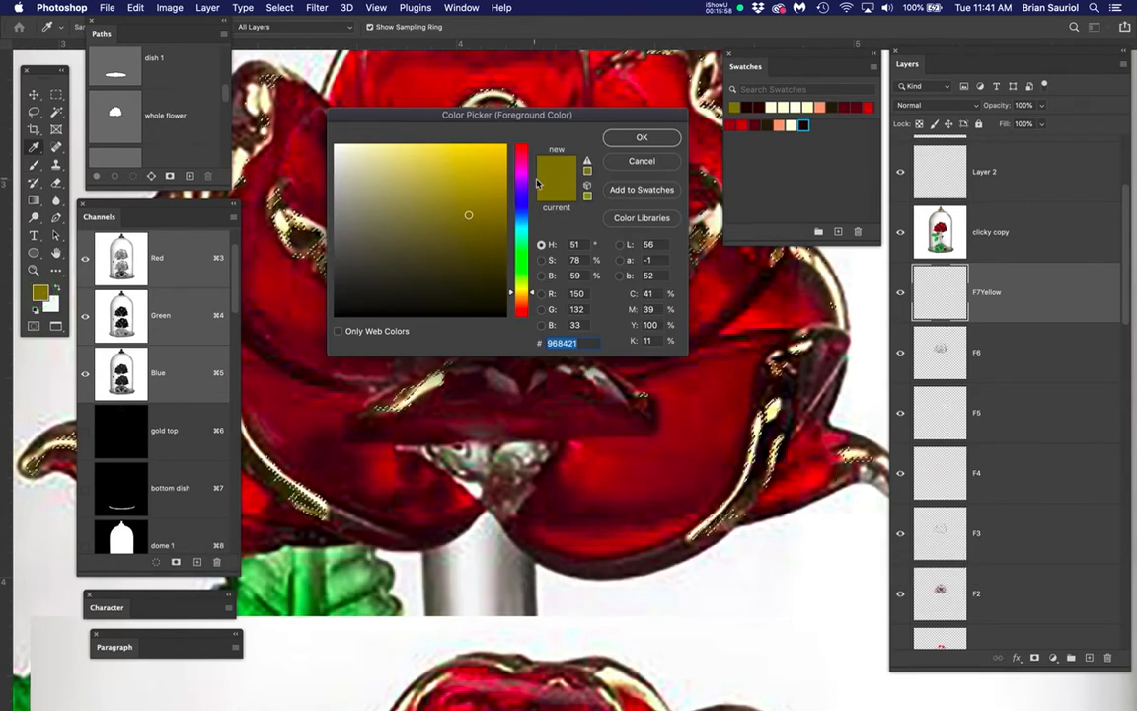
left_click(642, 190)
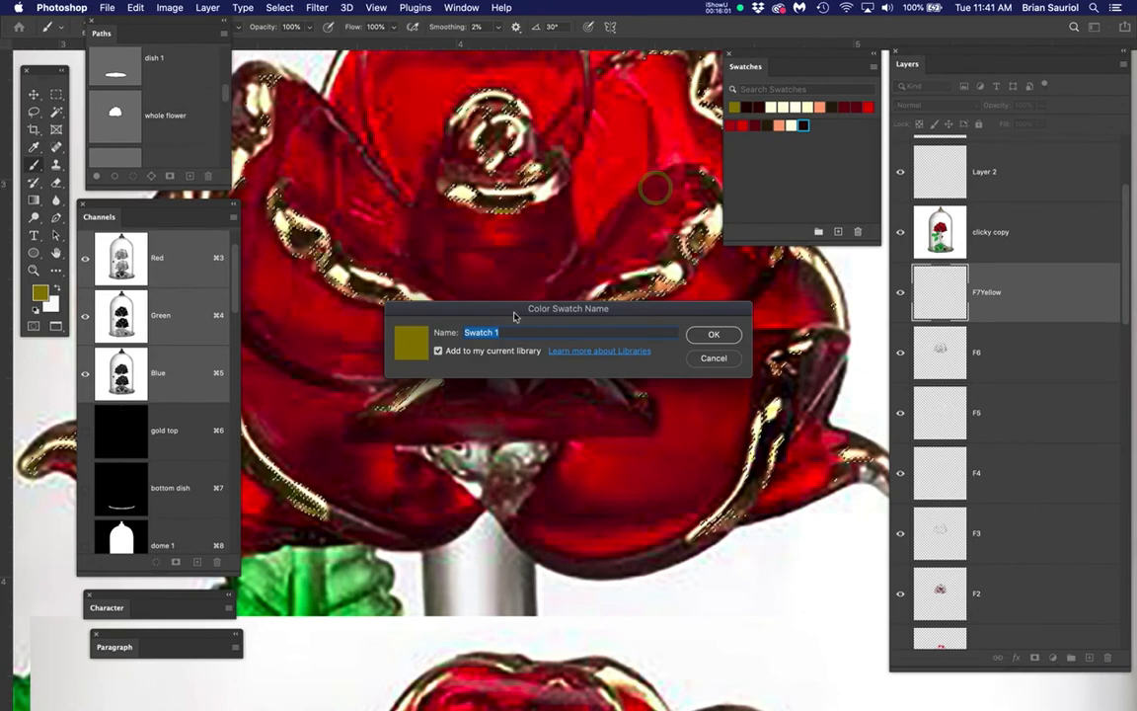
key("super+v")
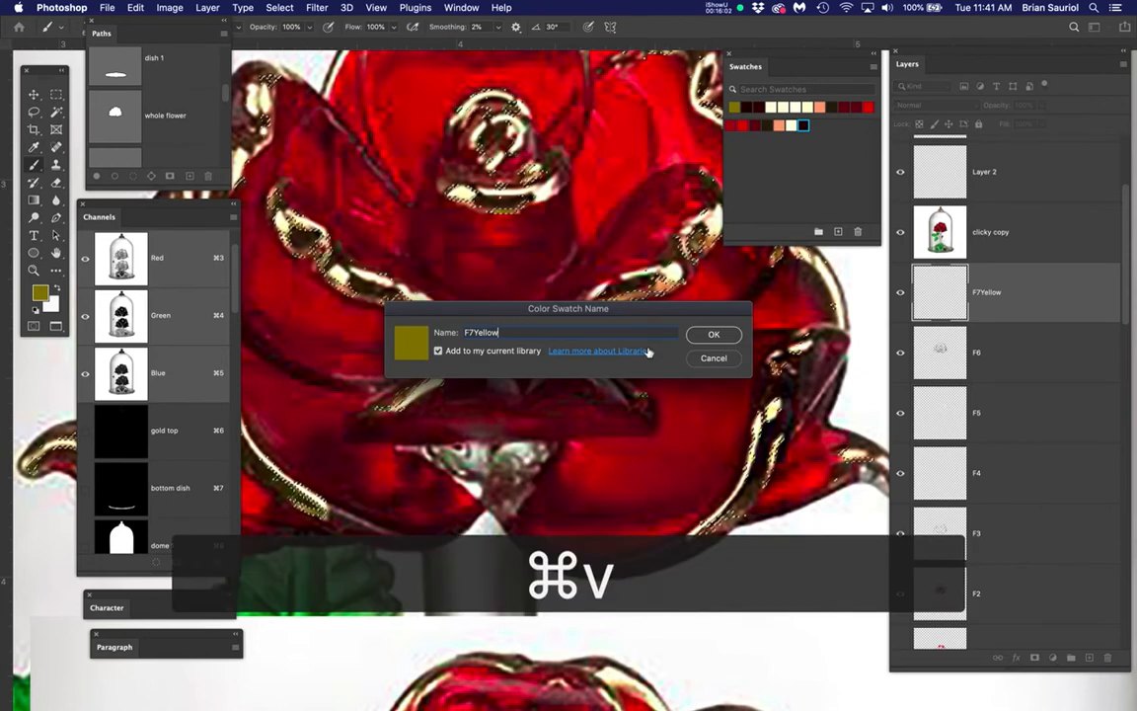
left_click(709, 333)
left_click(641, 139)
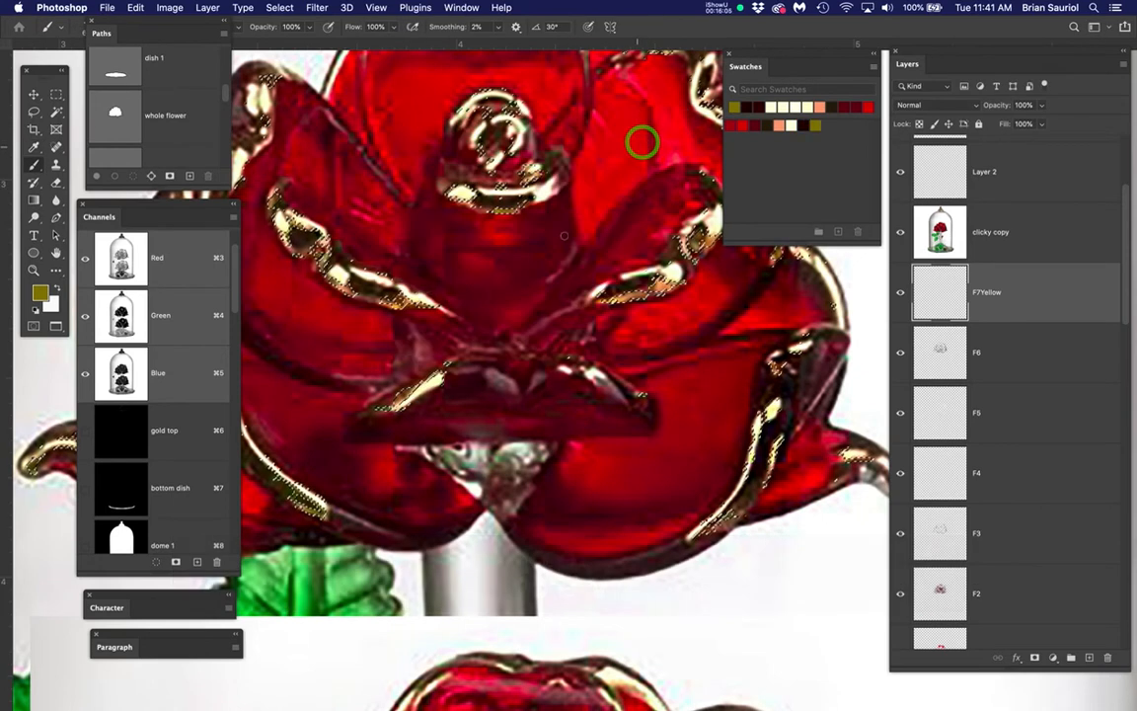
- Hide the clicky copy layer and the selection edges, keeping F7Yellow as the visible, active layer
left_click(900, 234)
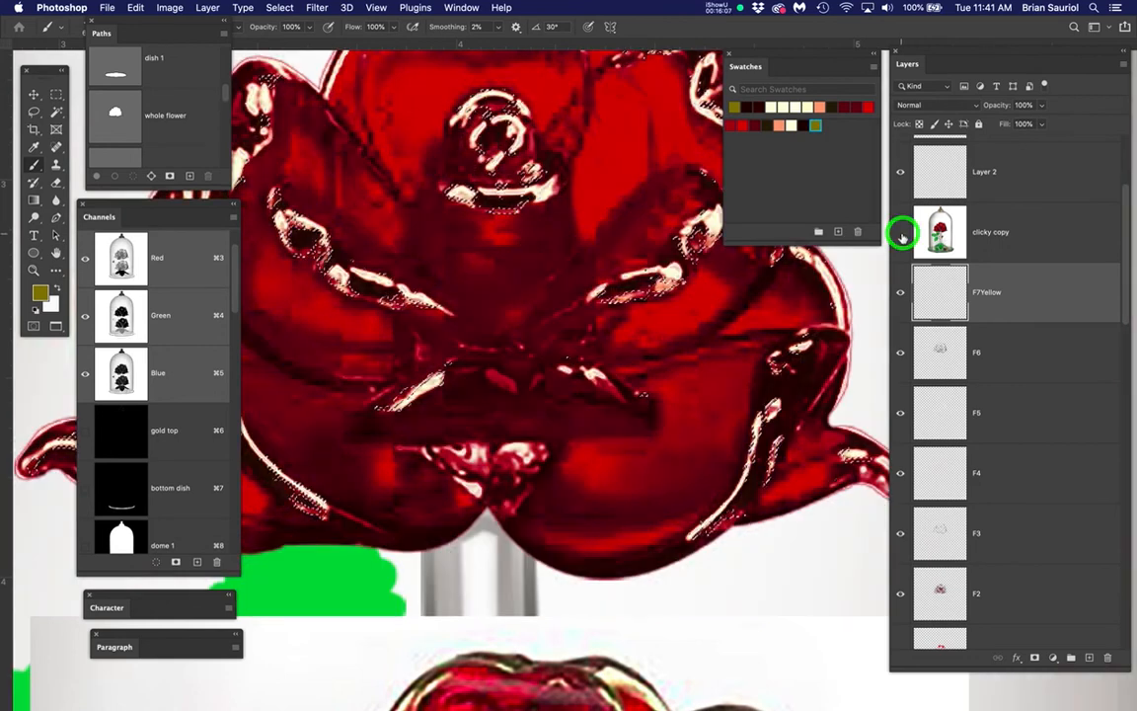
left_click(1040, 282)
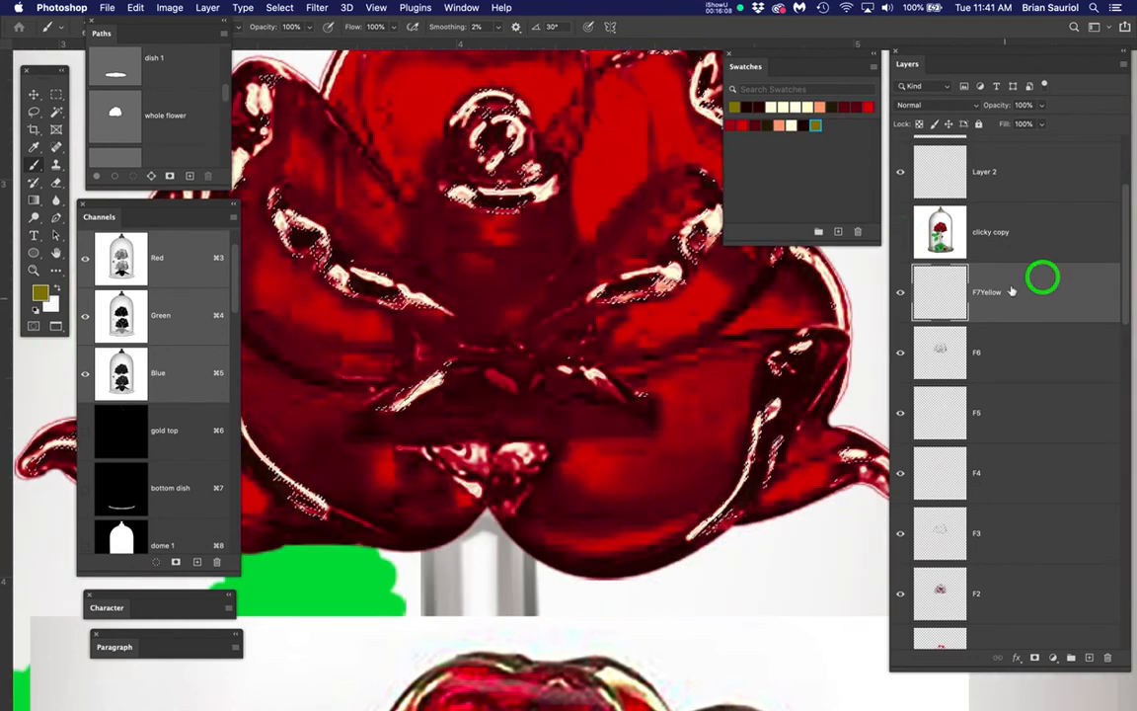
left_click(900, 294)
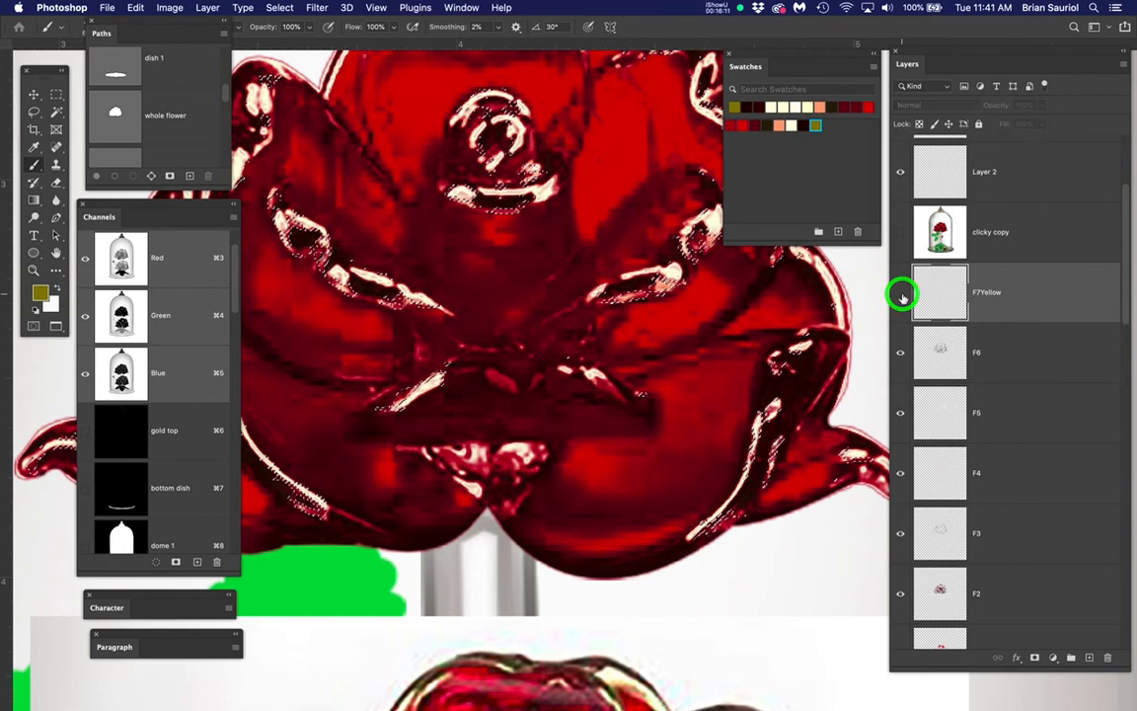
scroll(579, 265, "down", 5)
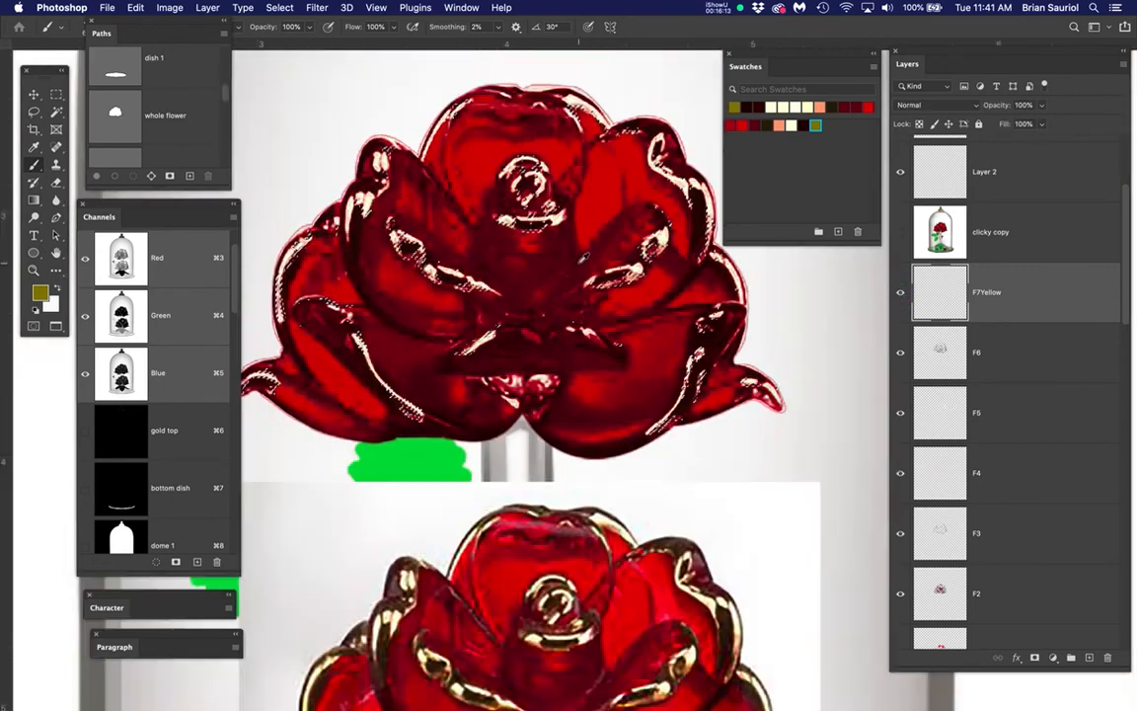
scroll(578, 263, "up", 2)
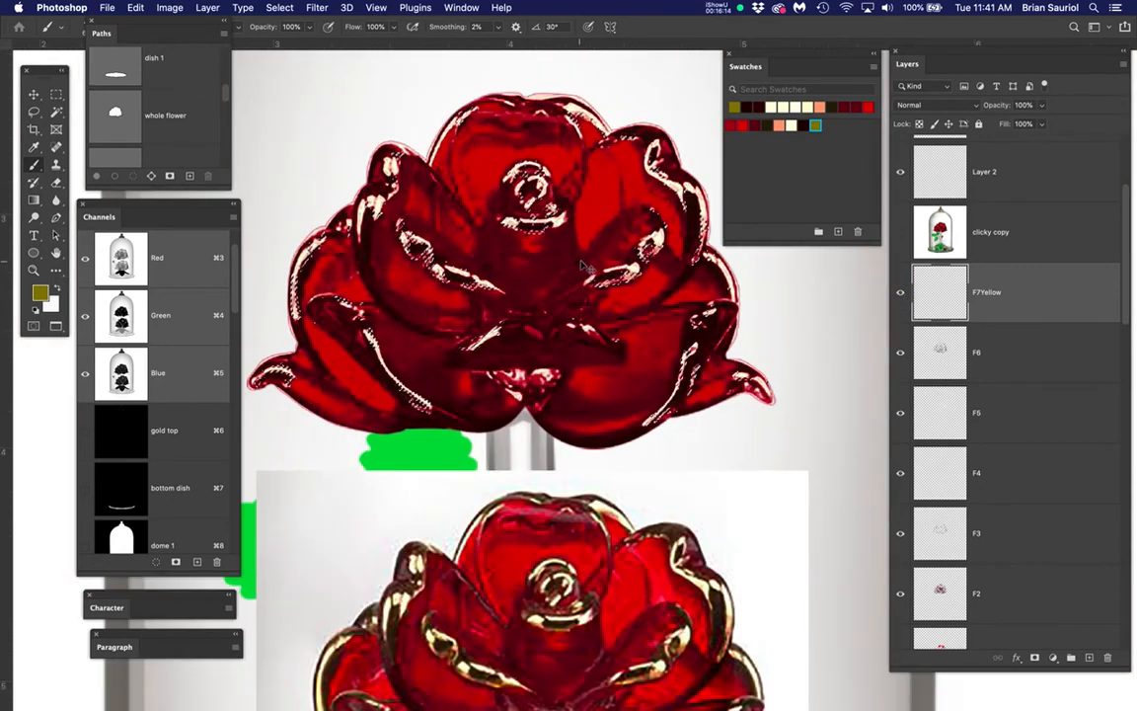
key("super+h")
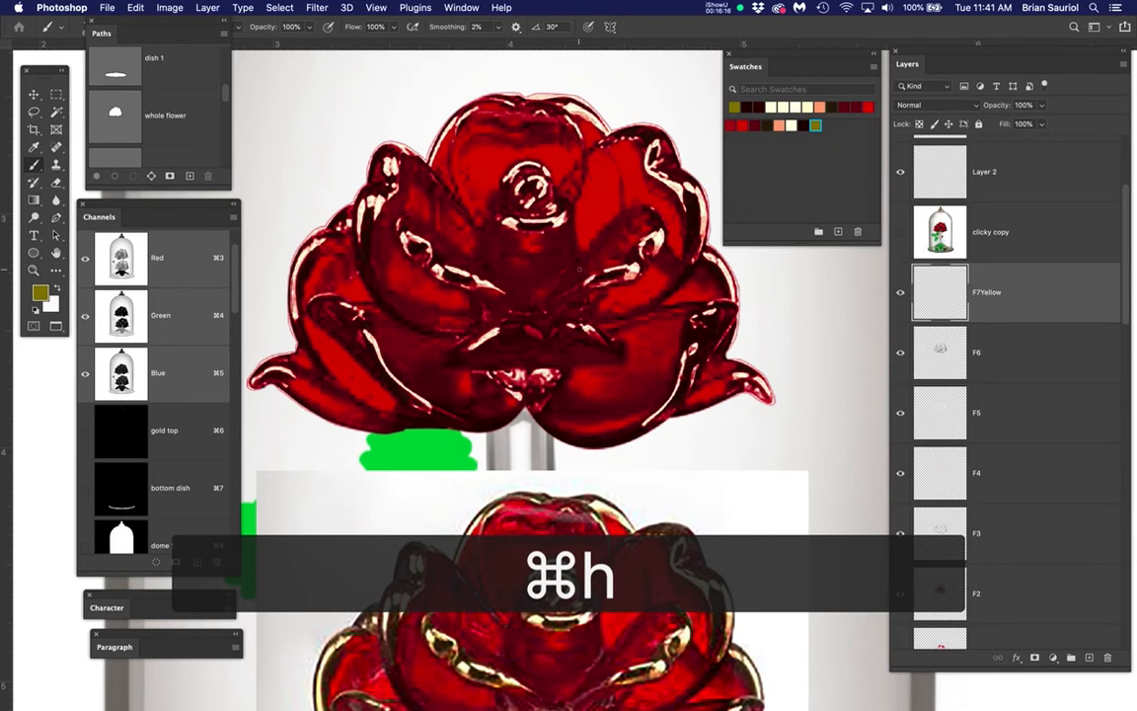
- Switch to the Brush tool, enlarge it to 200 px and set its flow to 10%
key("b")
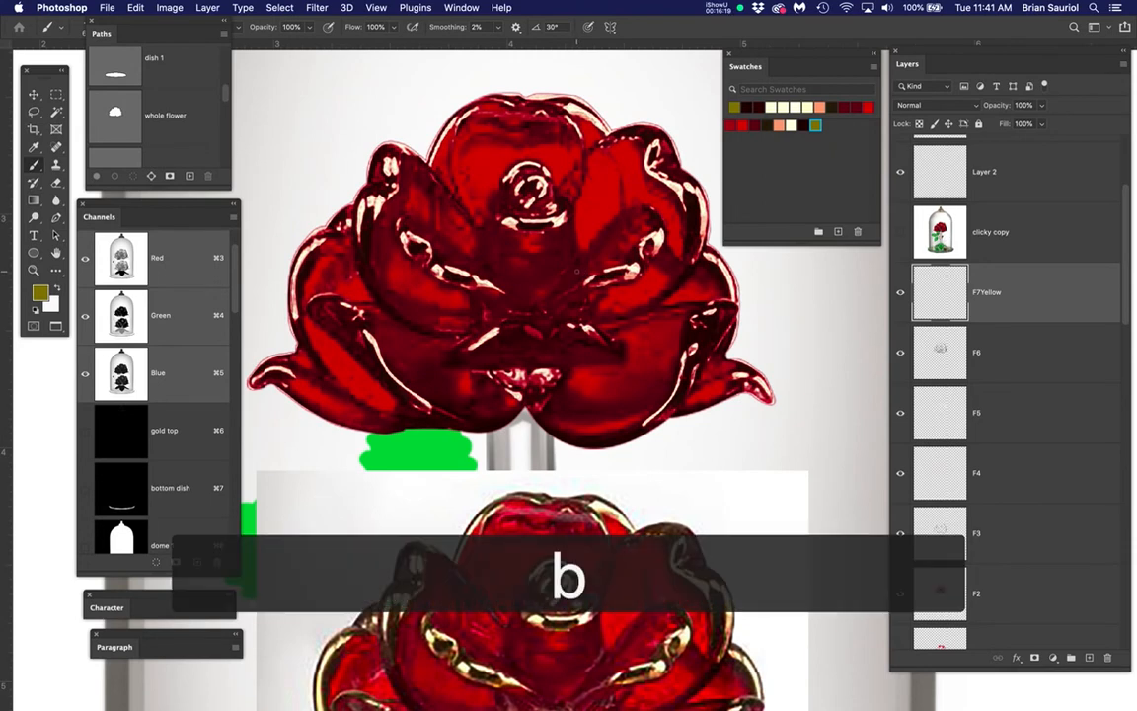
key("bracketright")
key("bracketright")
key("bracketright")
key("bracketright")
key("bracketright")
key("bracketright")
key("bracketright")
key("bracketright")
key("bracketright")
key("bracketright")
key("bracketright")
key("bracketright")
key("bracketright")
key("bracketright")
key("bracketright")
key("bracketright")
key("bracketright")
key("bracketright")
key("bracketright")
key("bracketright")
key("bracketright")
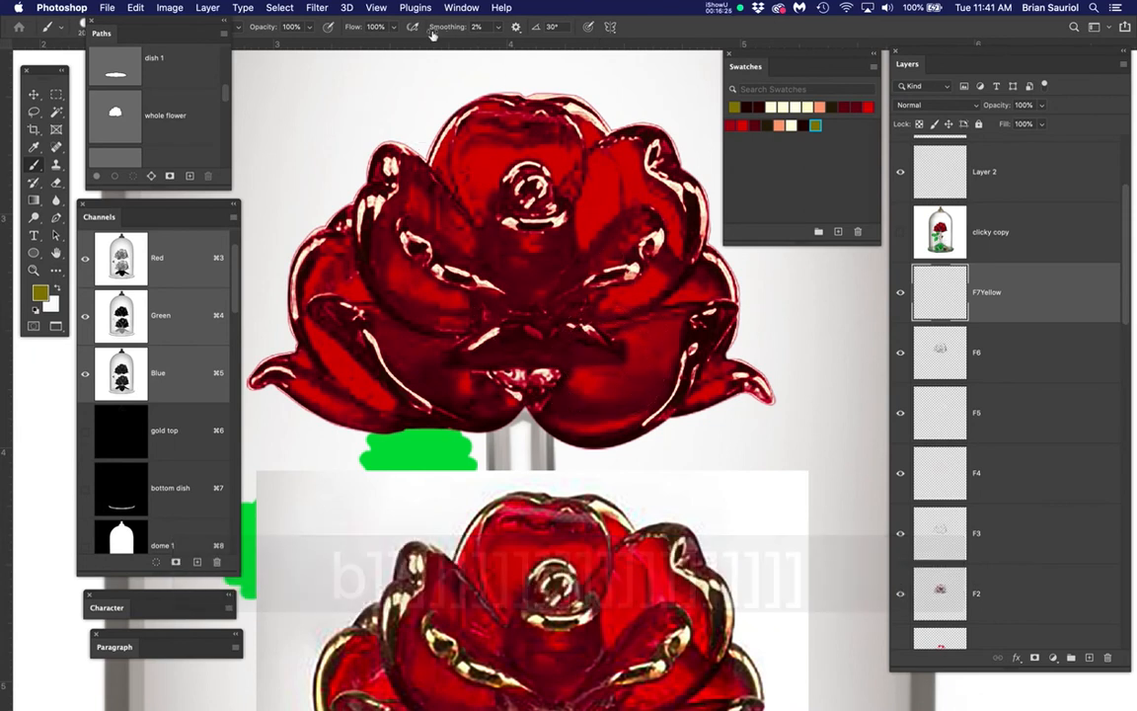
left_click(370, 27)
type("10")
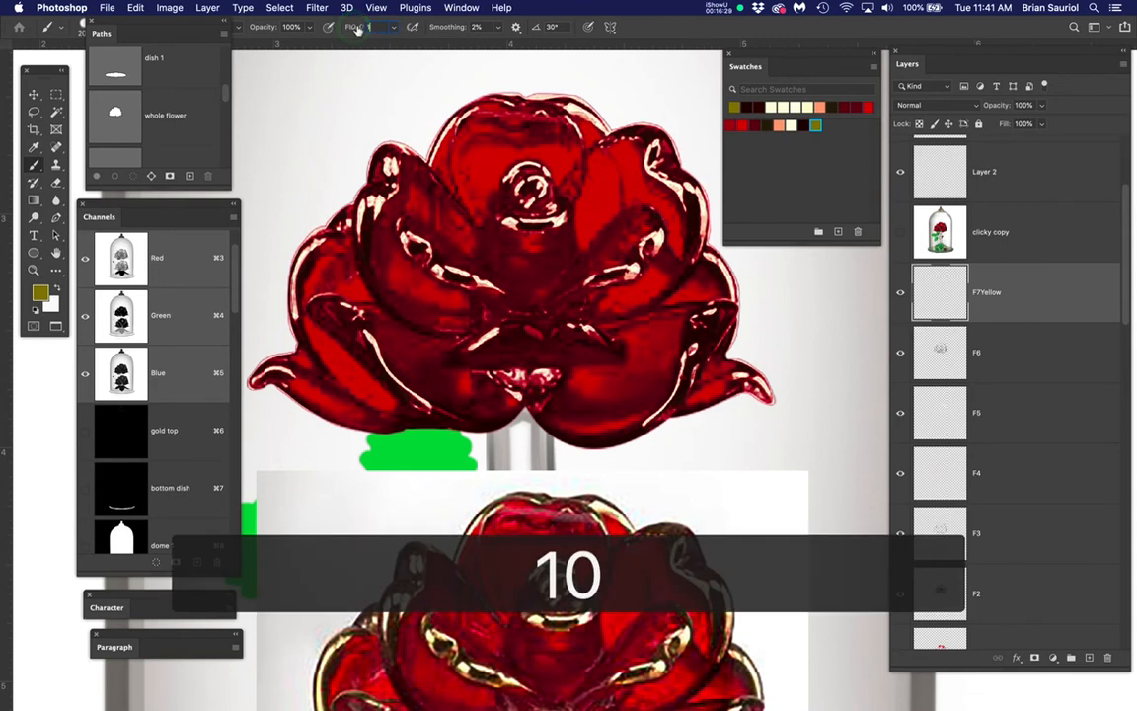
key("Return")
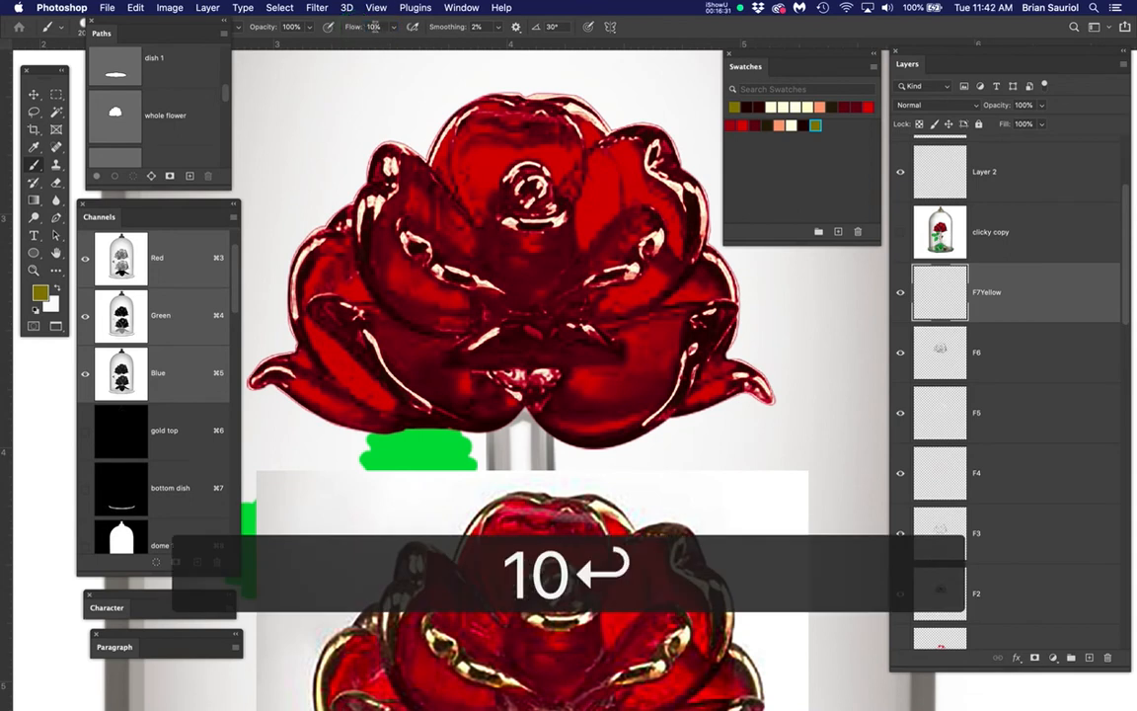
- Soften the brush to 0% hardness and make sure layer F7Yellow is active for painting
right_click(530, 210)
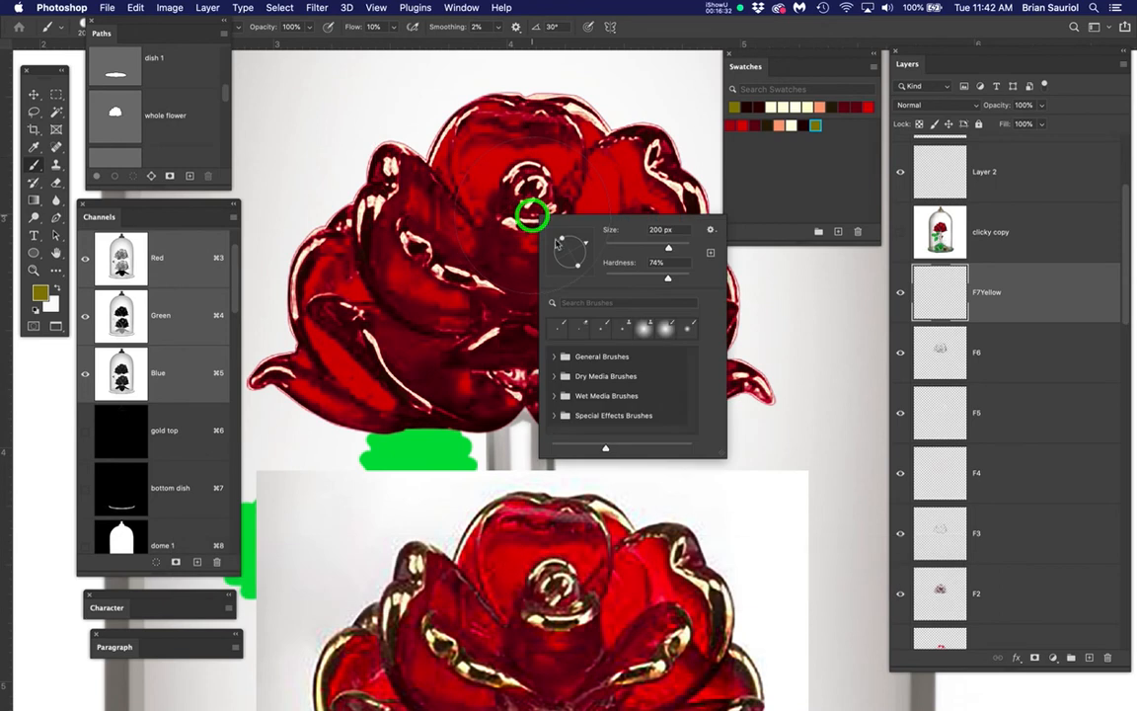
left_click_drag(666, 280, 580, 272)
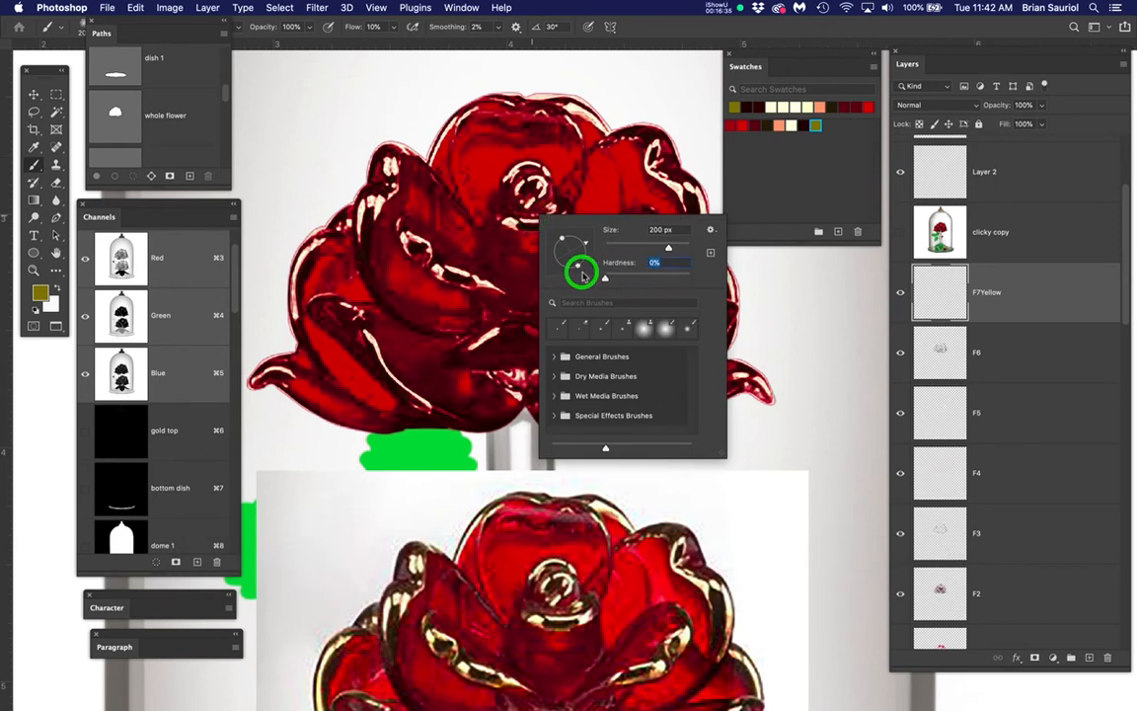
key("Return")
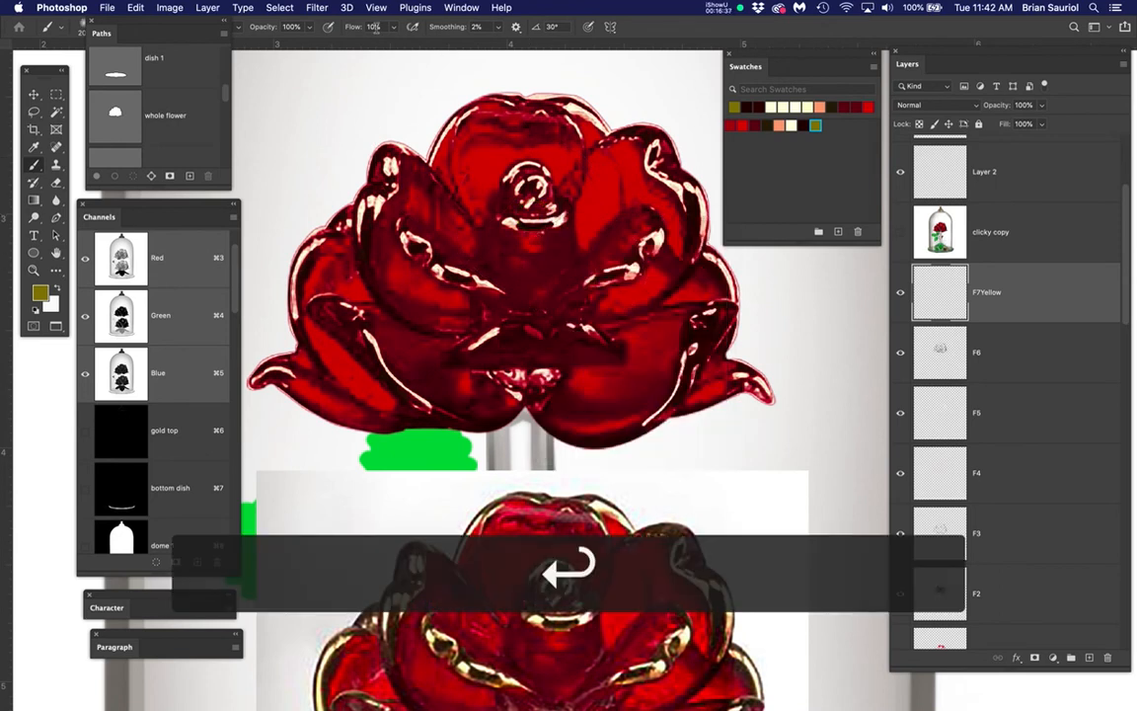
right_click(605, 286)
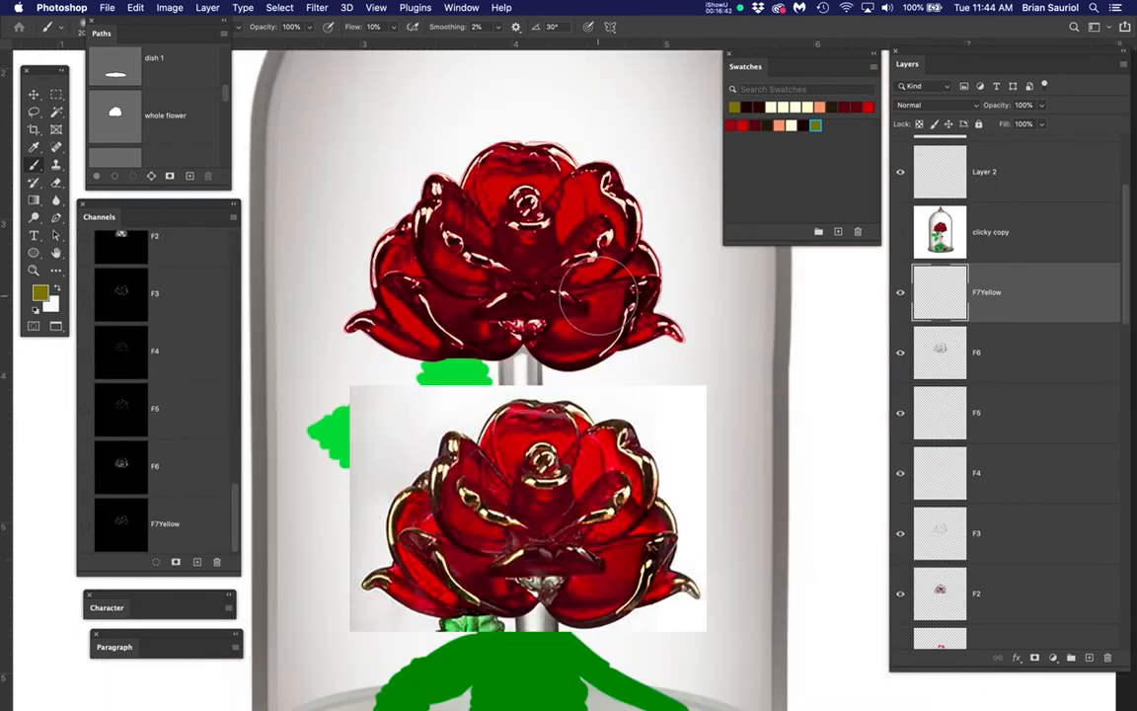
left_click(1057, 296)
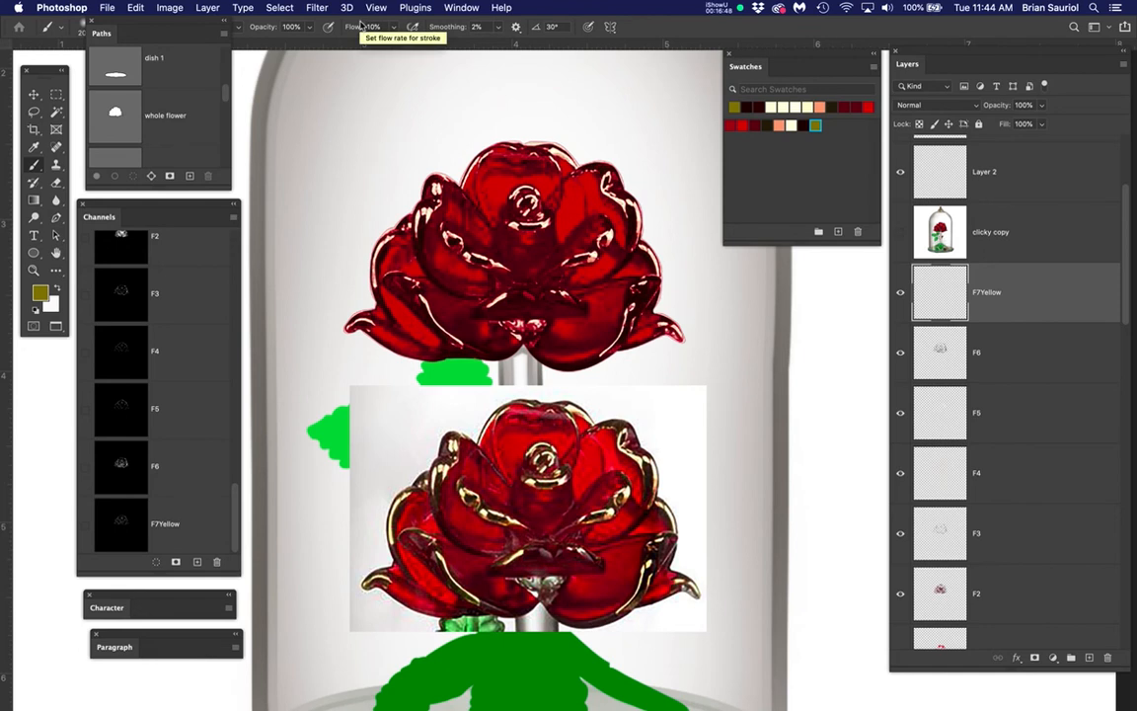
right_click(428, 114)
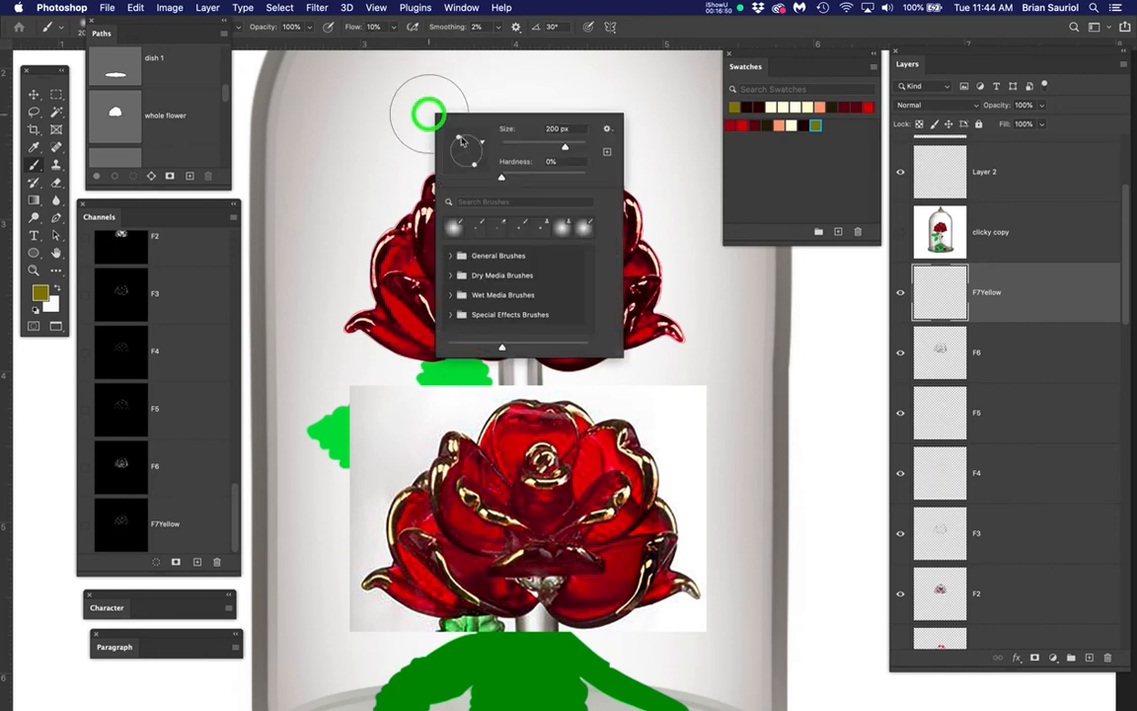
key("Return")
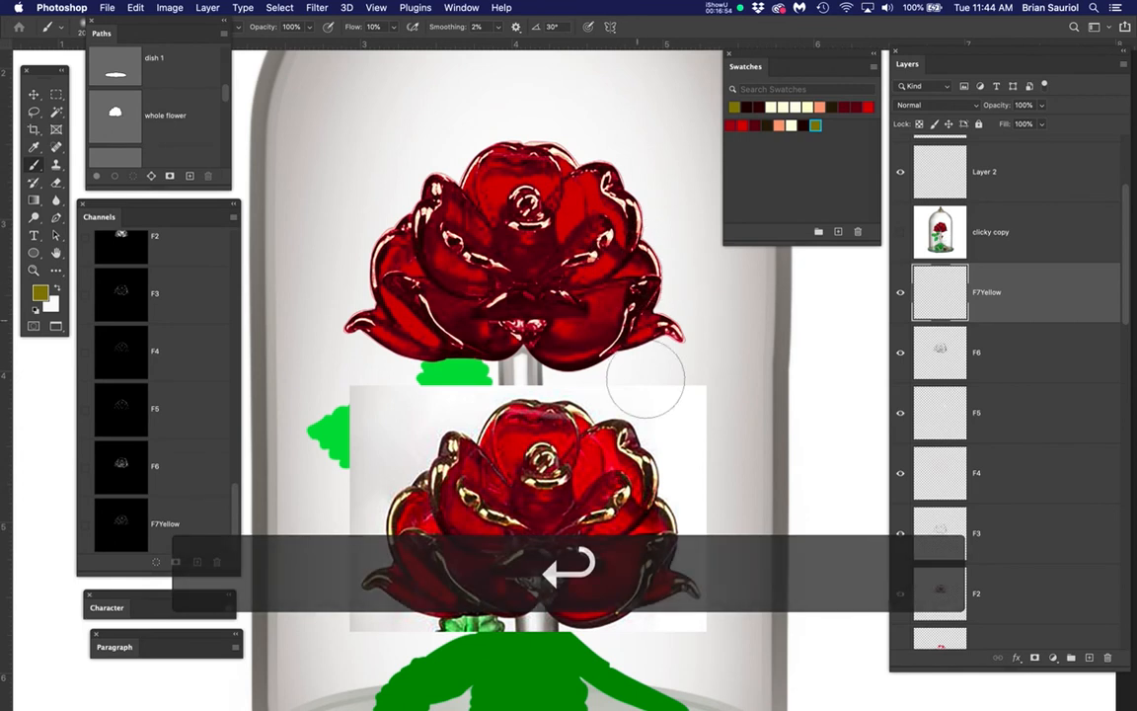
- Brush soft olive yellow into the hidden selection along the right-hand petals' rims on layer F7Yellow, following the reference rose
scroll(676, 501, "up", 5)
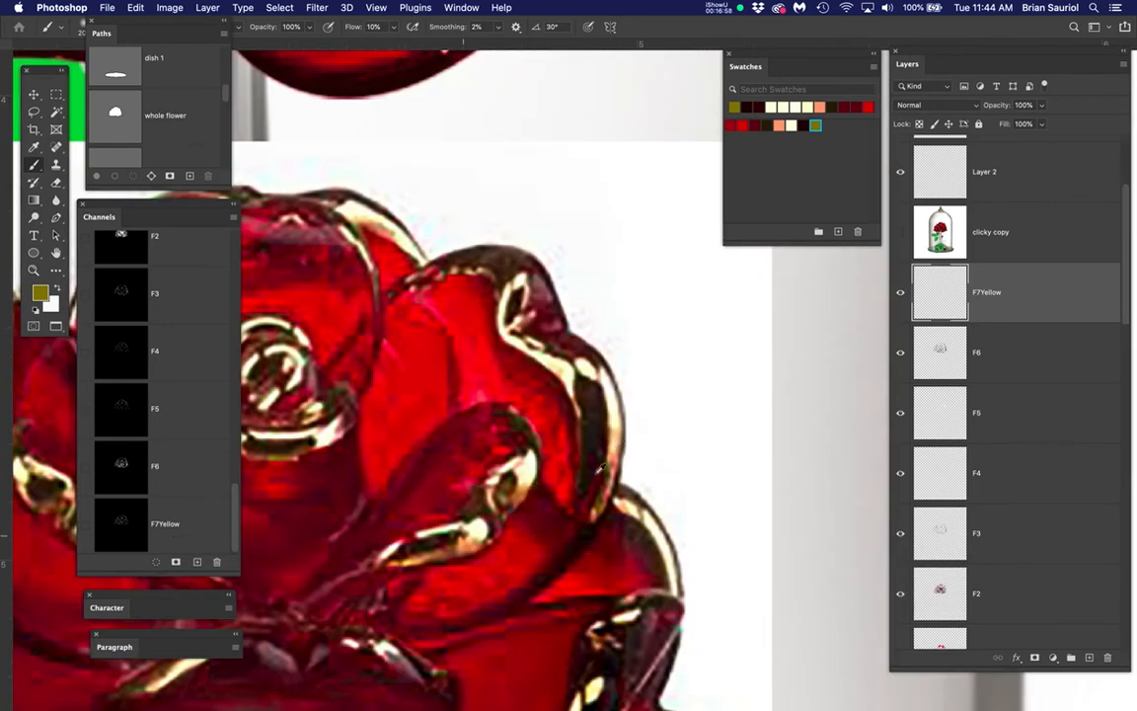
scroll(524, 405, "down", 5)
left_click_drag(565, 267, 597, 364)
scroll(595, 150, "up", 3)
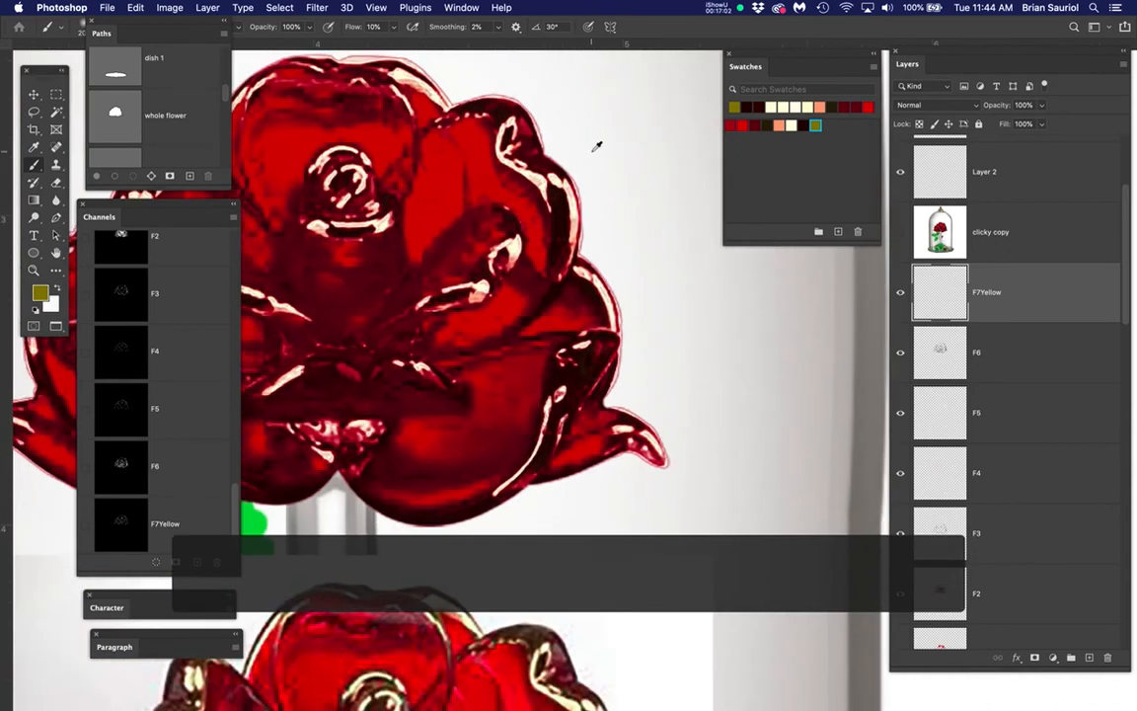
mouse_move(584, 201)
left_mouse_down()
mouse_move(548, 274)
mouse_move(437, 309)
mouse_move(533, 254)
mouse_move(510, 248)
mouse_move(496, 285)
mouse_move(401, 302)
mouse_move(522, 229)
mouse_move(488, 246)
mouse_move(532, 252)
mouse_move(417, 292)
mouse_move(441, 263)
mouse_move(434, 306)
mouse_move(526, 276)
left_mouse_up()
scroll(523, 271, "up", 5)
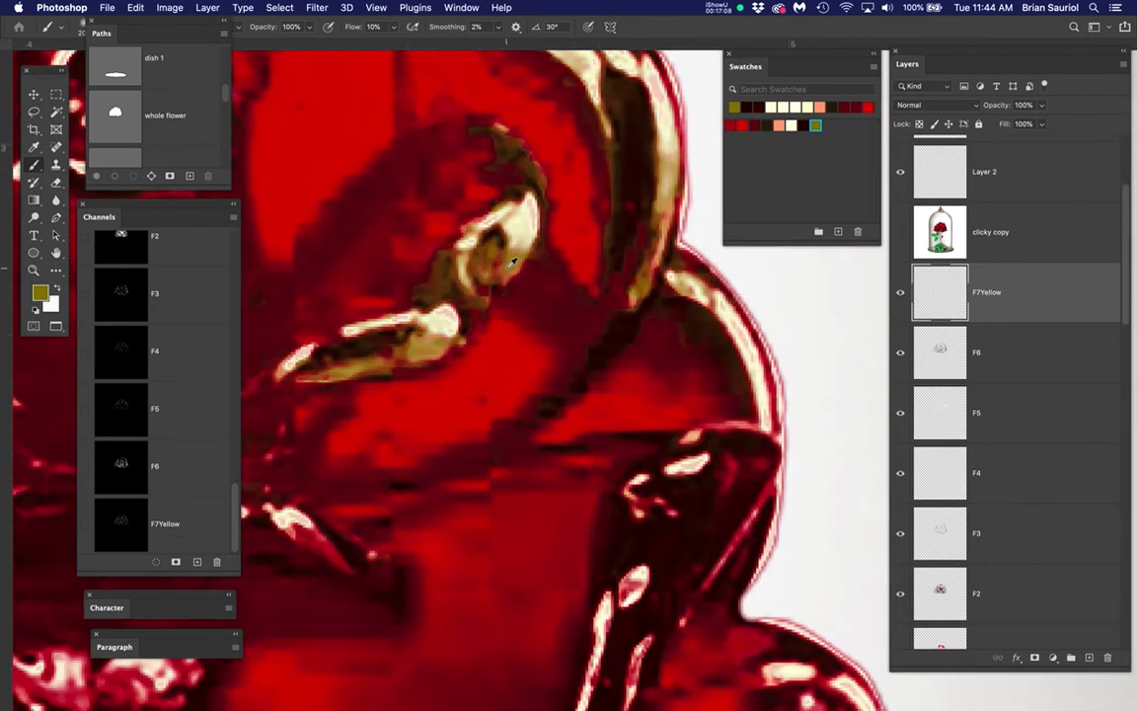
left_click_drag(571, 338, 590, 388)
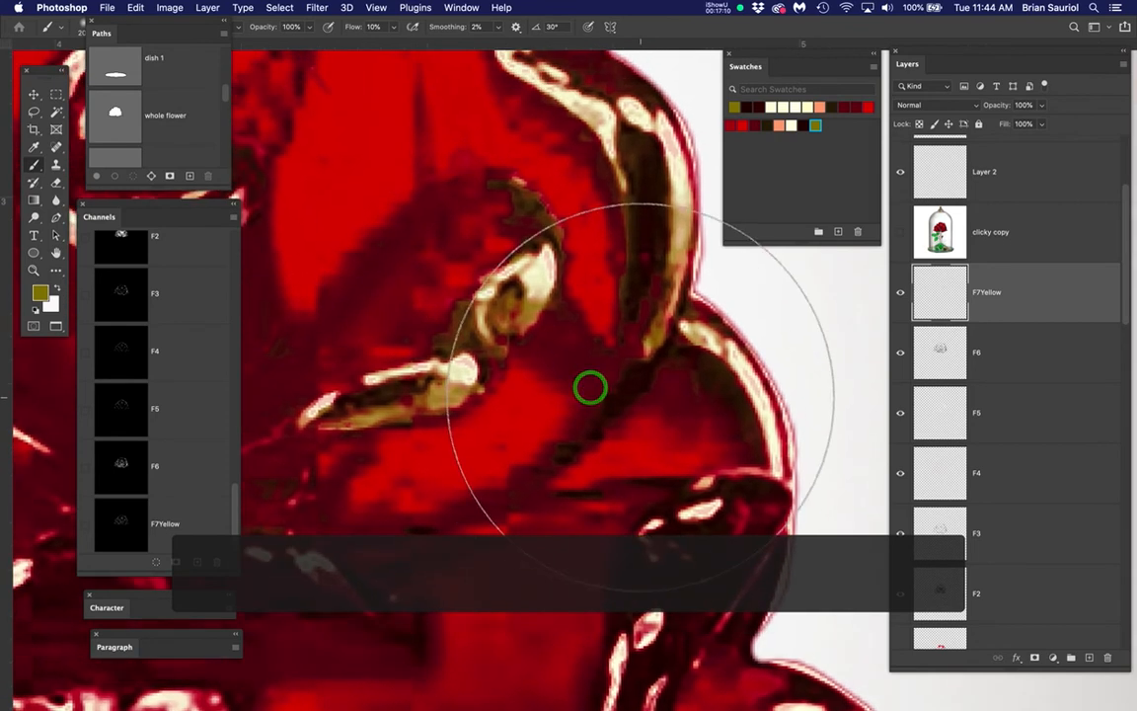
- Compare the right-hand petals with and without the yellow by undoing and redoing the last two brush strokes
key("super+z")
key("super+z")
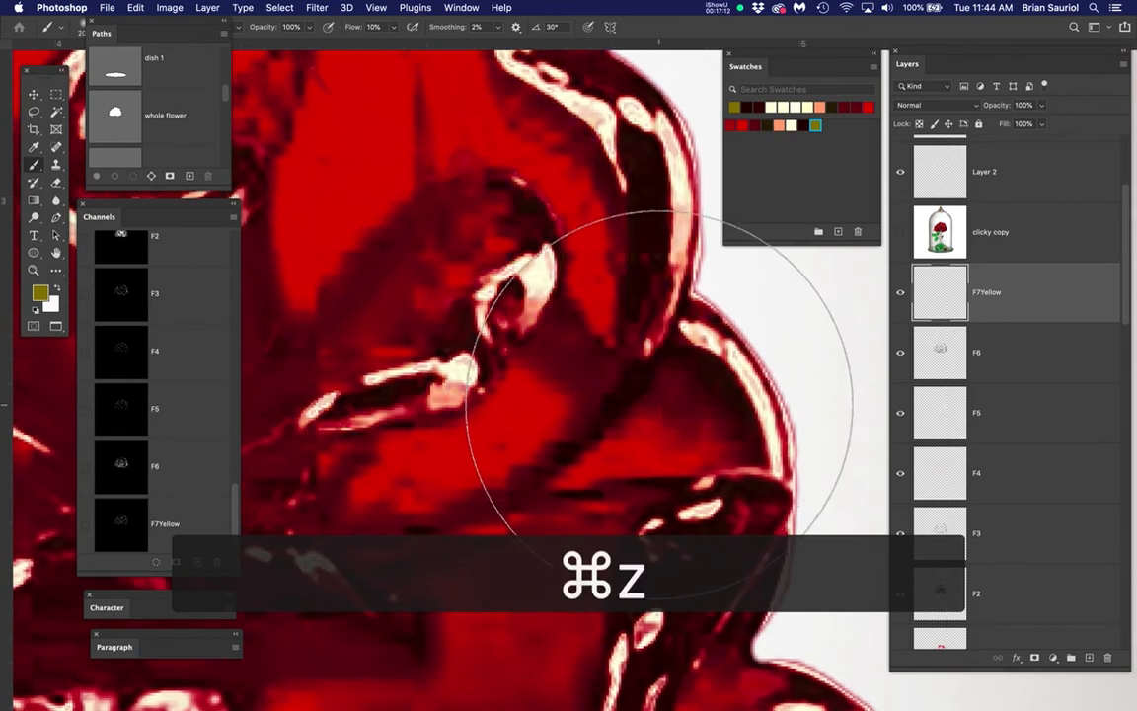
key("super+shift+z")
key("super+shift+z")
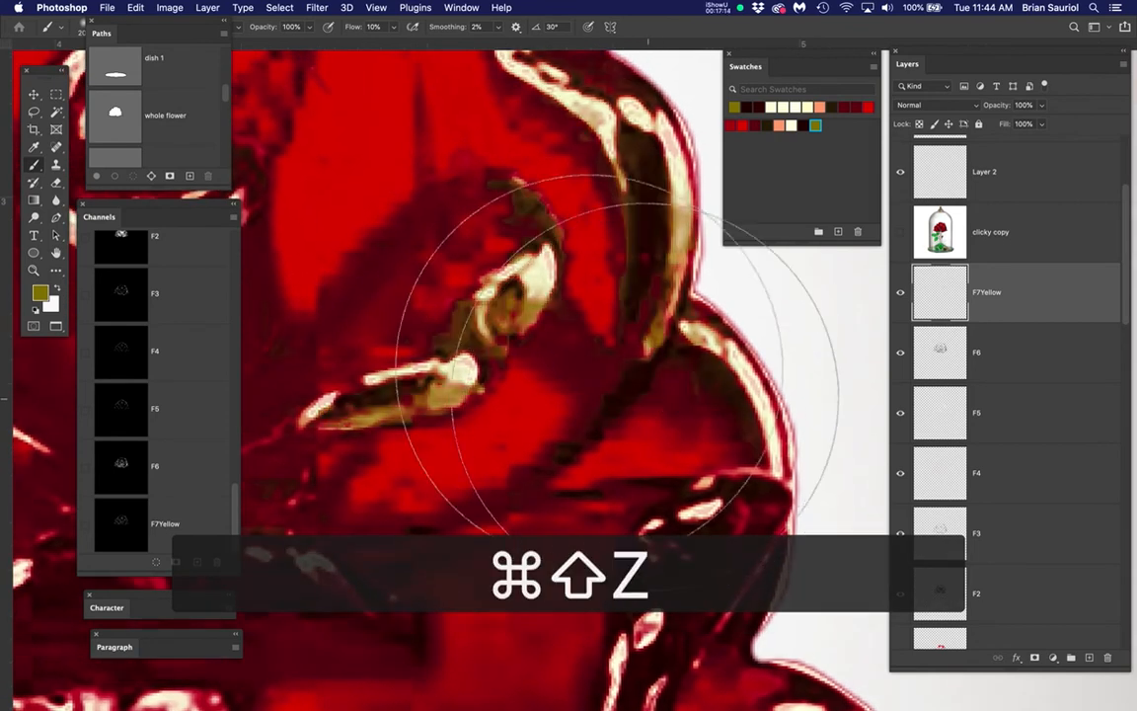
- Brush olive yellow over the rims of the remaining petals and the center curl on layer F7Yellow
scroll(533, 330, "down", 10)
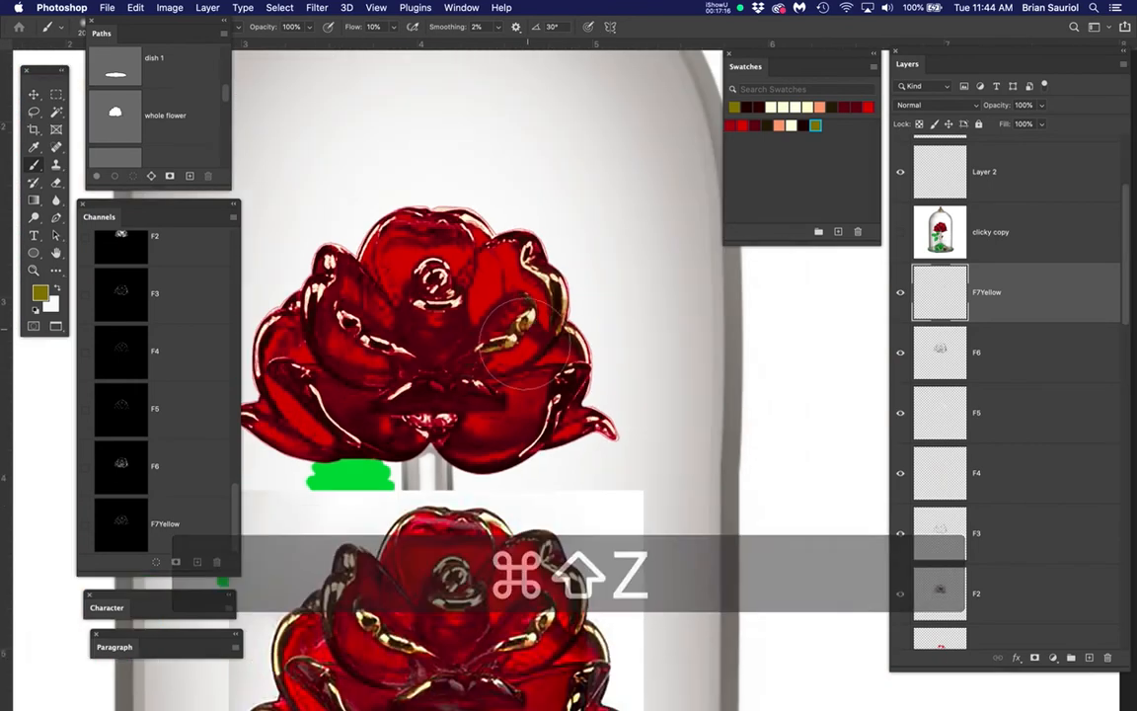
left_click_drag(531, 358, 630, 279)
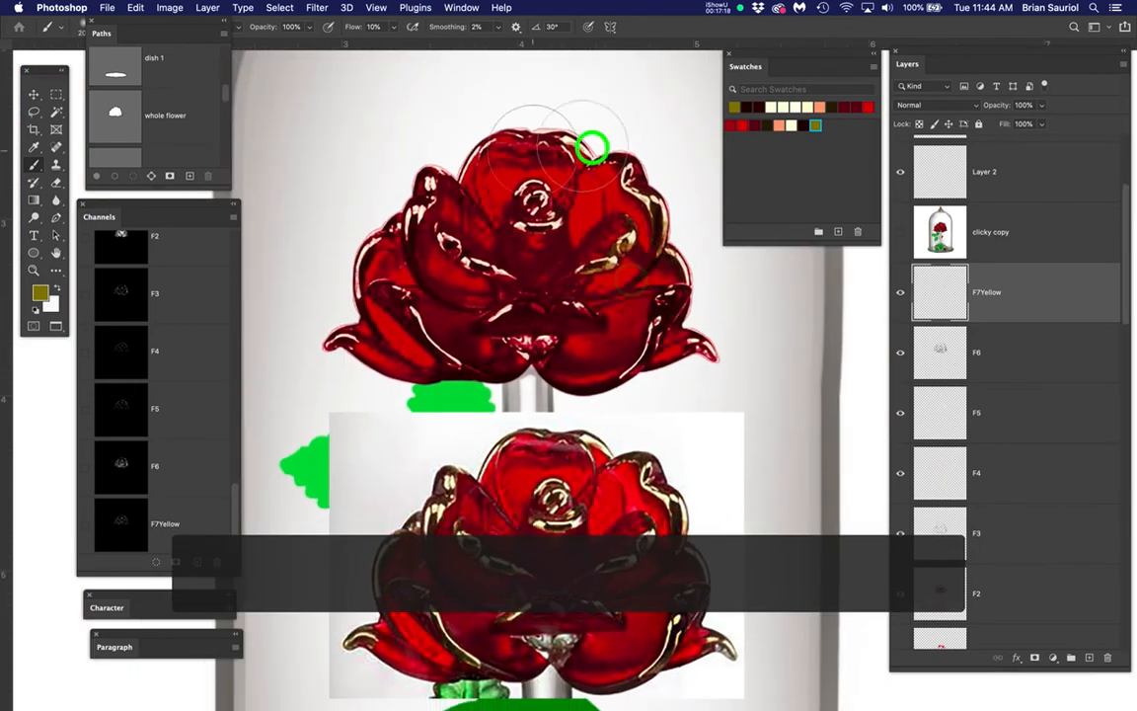
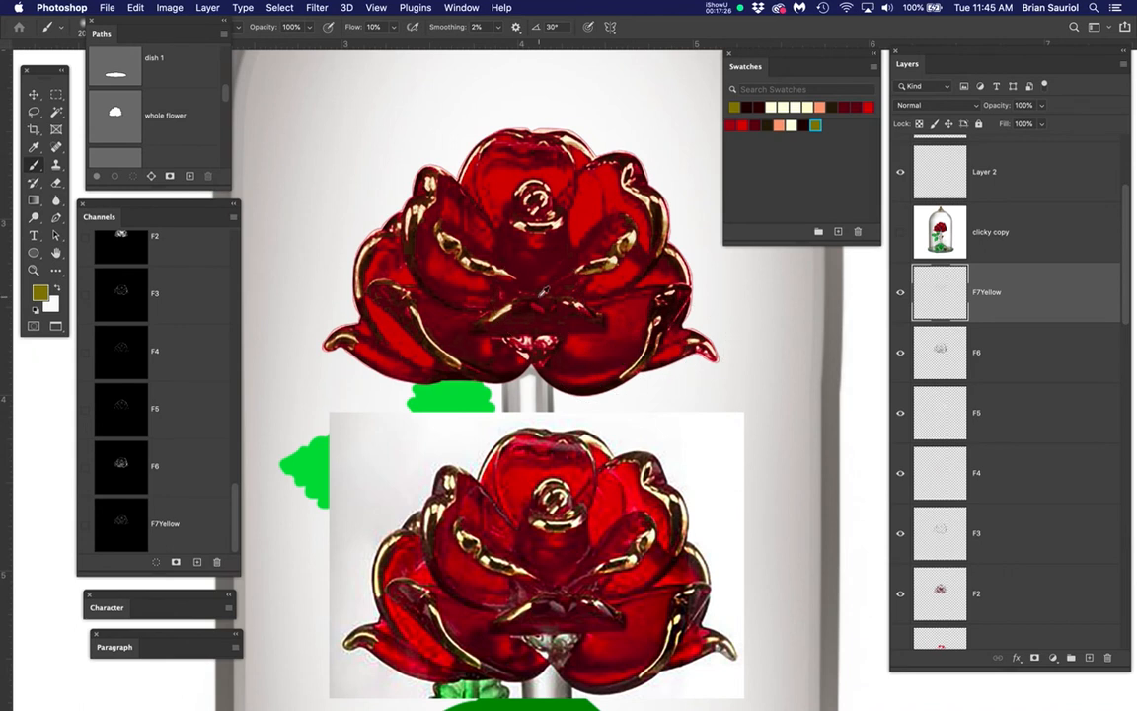
- Hide layers F7Yellow down to F1 so only the flat rose shape shows, and select layer whole flower
scroll(553, 296, "down", 1)
left_click_drag(543, 256, 502, 205)
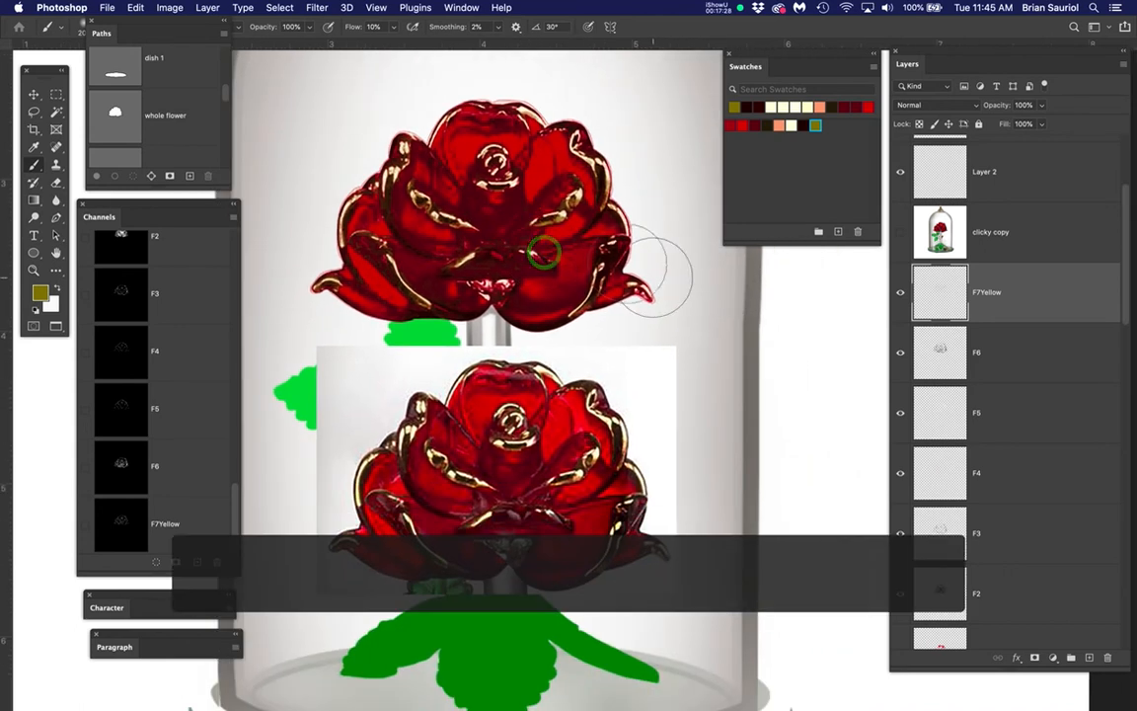
left_click_drag(899, 293, 901, 589)
scroll(1007, 582, "down", 3)
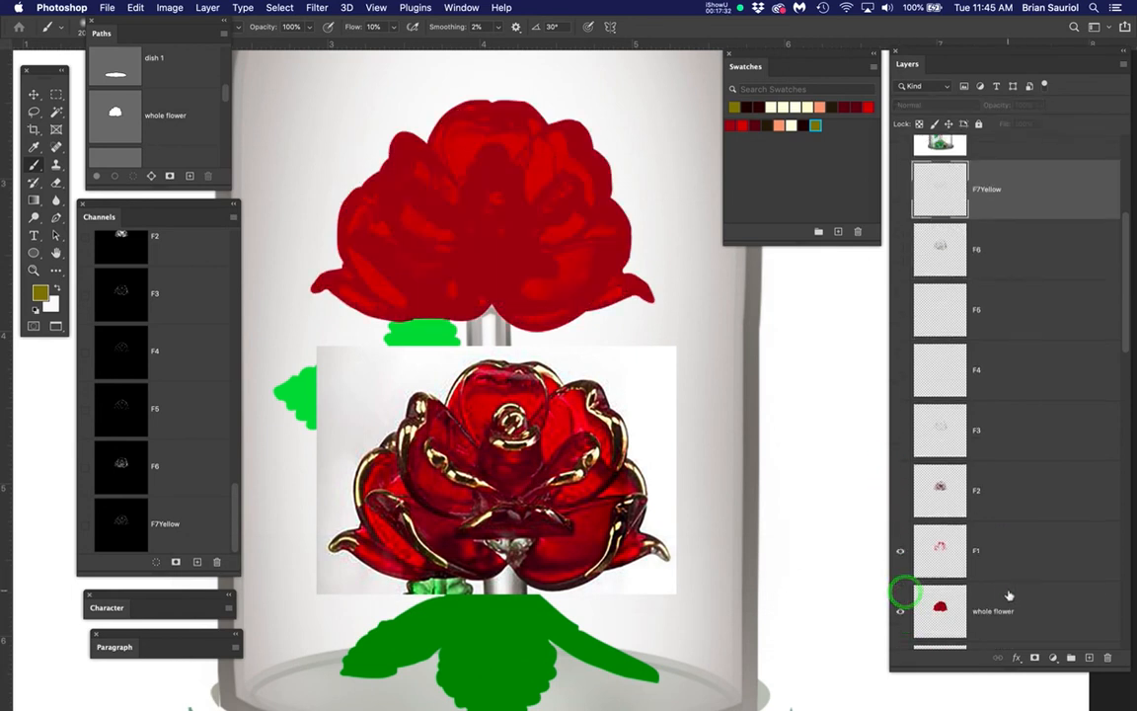
left_click(900, 486)
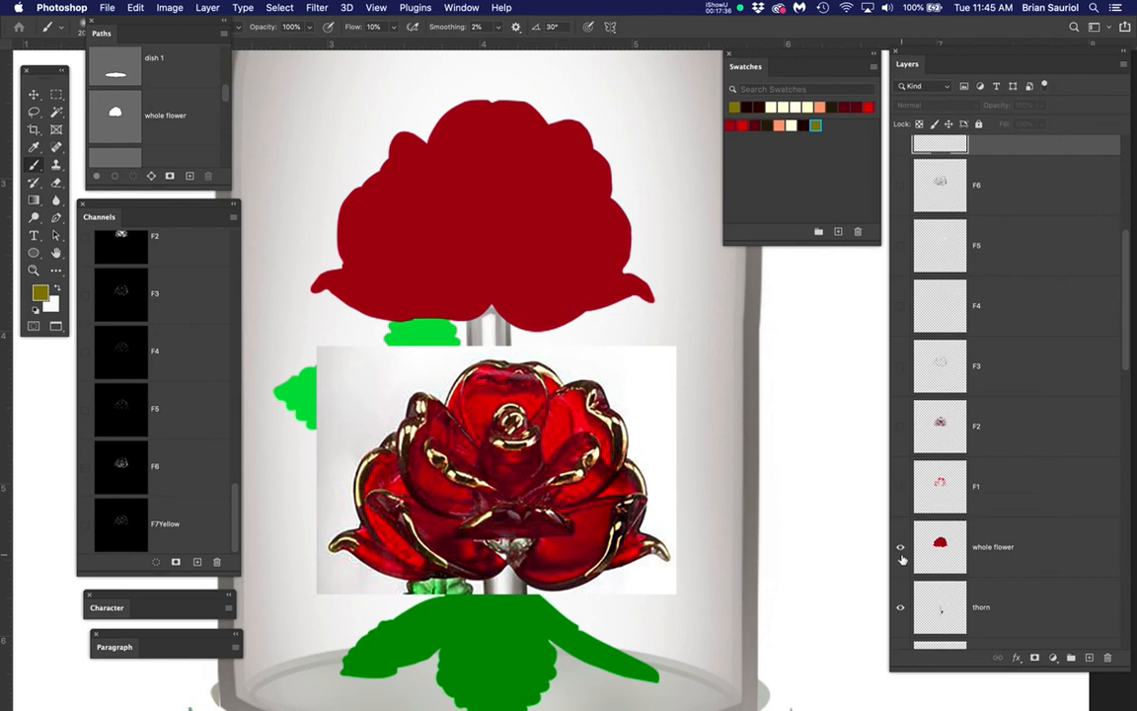
left_click(1021, 552)
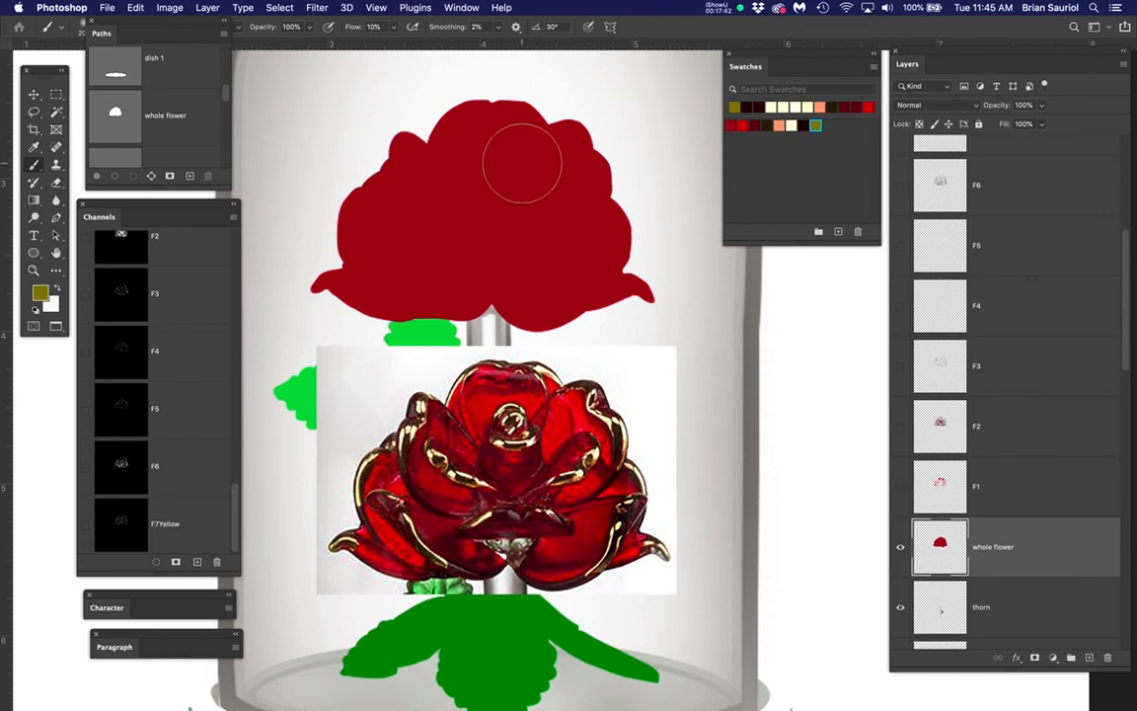
- Hide whole flower and view layers F1, F2 and F3 in isolation, one at a time
scroll(520, 163, "up", 3)
left_click_drag(612, 307, 633, 329)
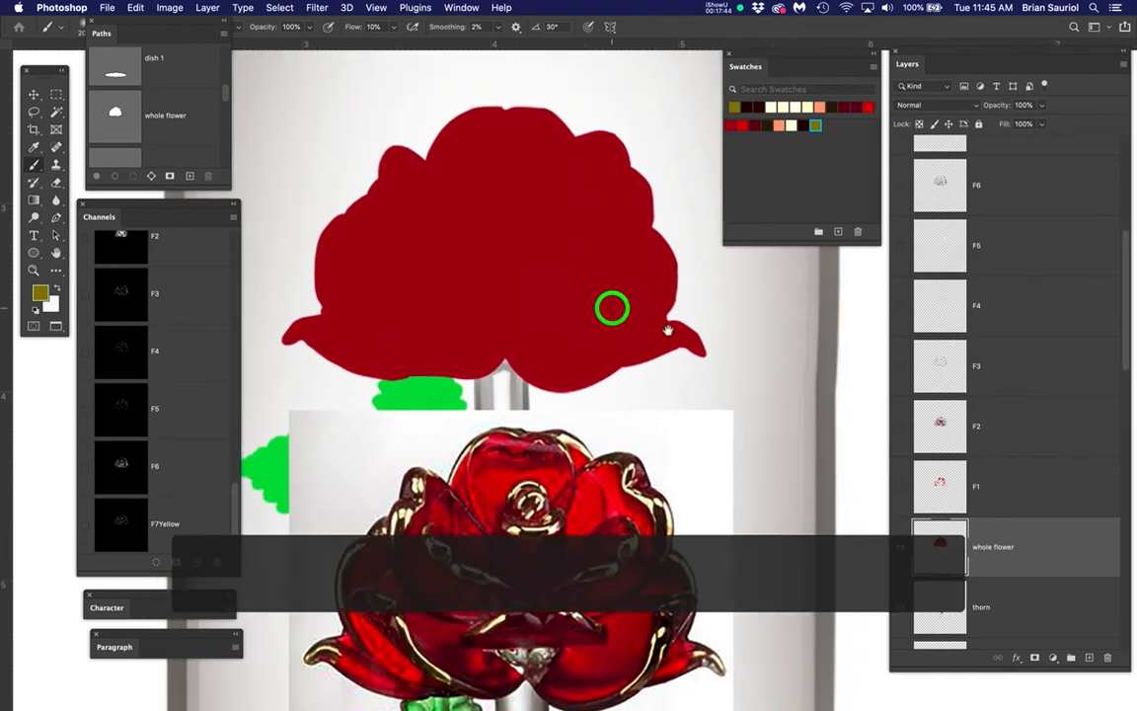
left_click(900, 545)
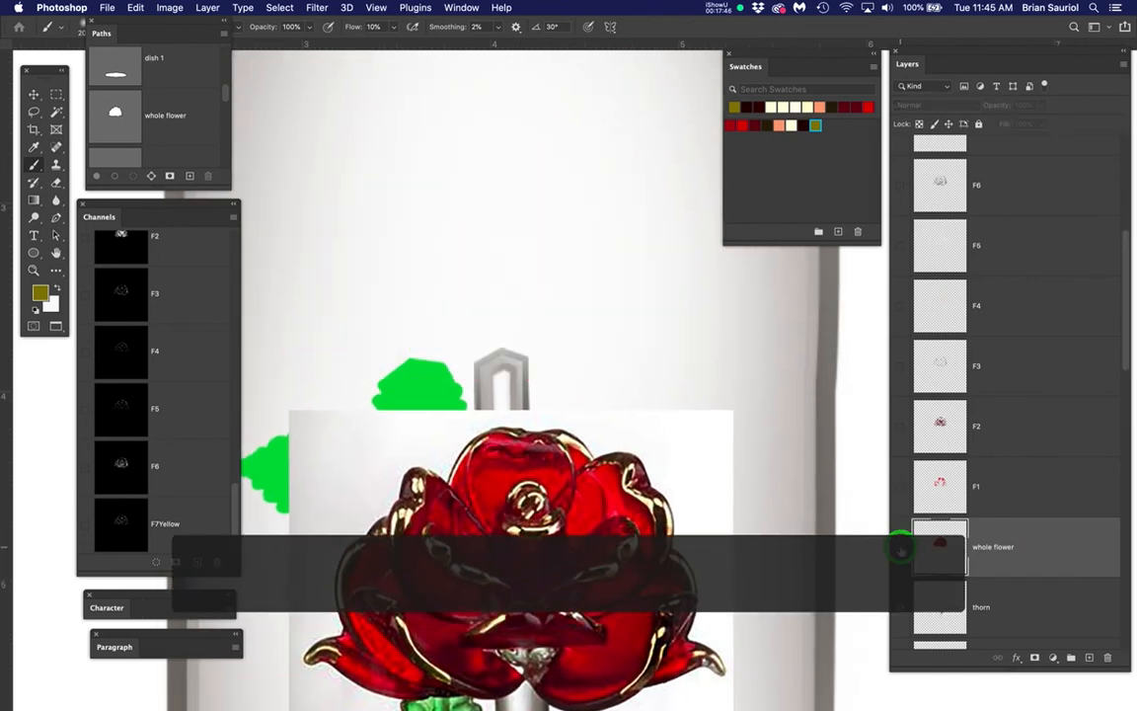
left_click(900, 487)
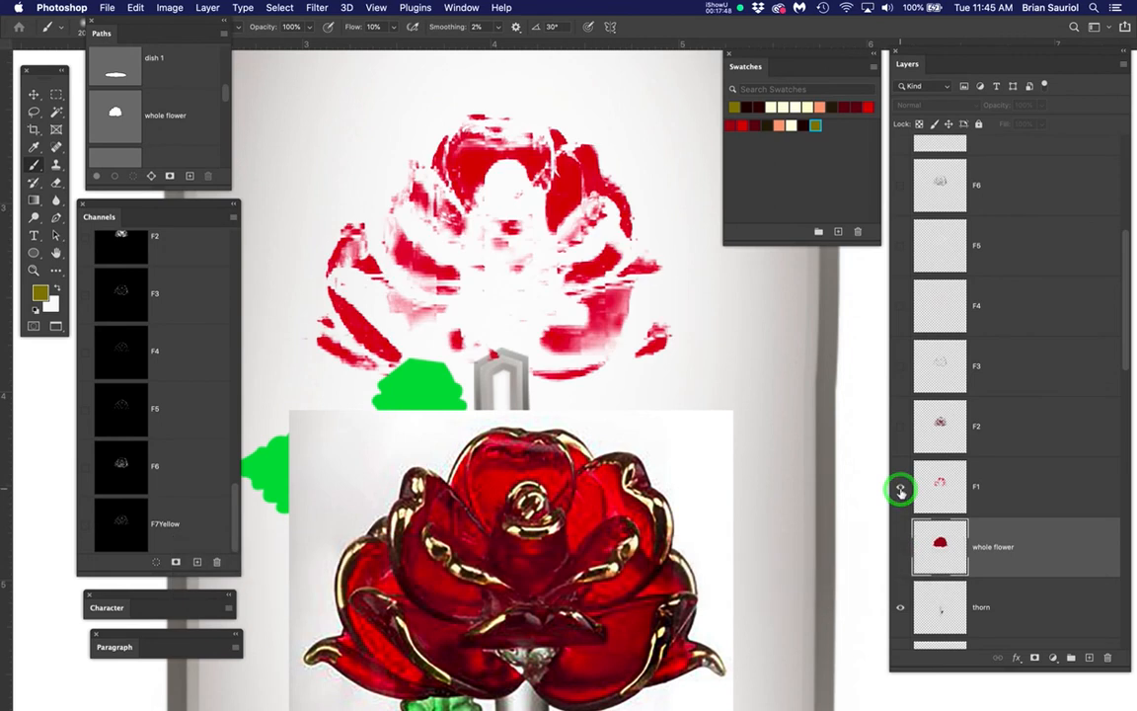
left_click(900, 487)
left_click(901, 425)
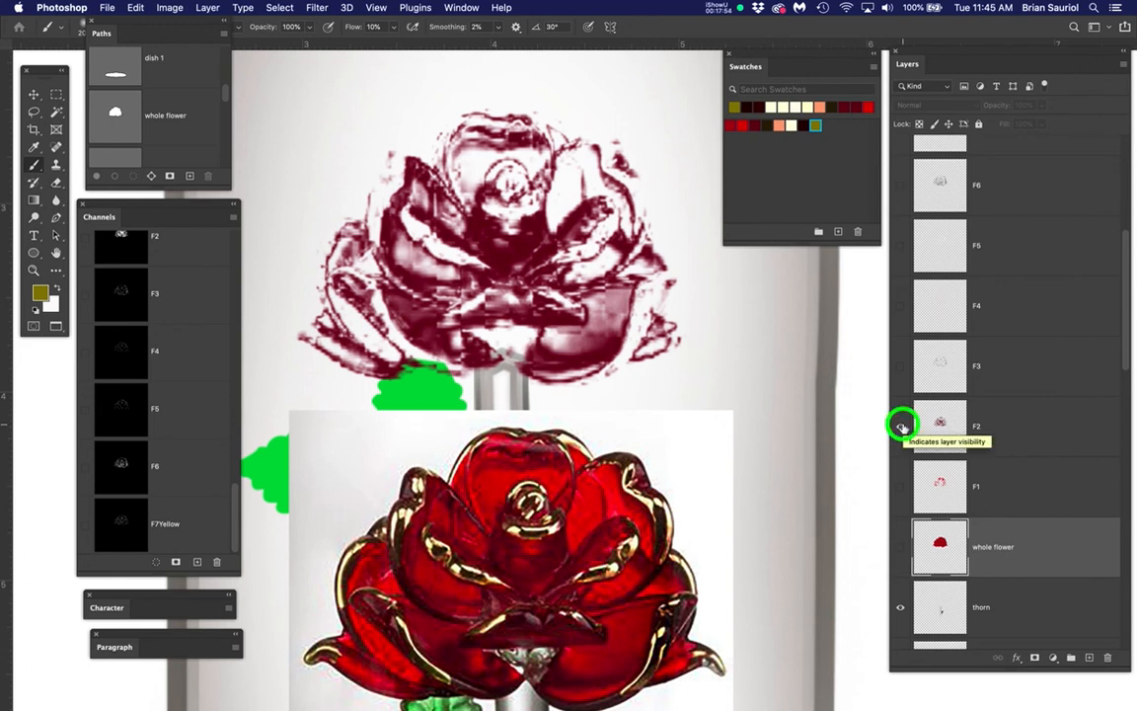
left_click(901, 426)
left_click(900, 367)
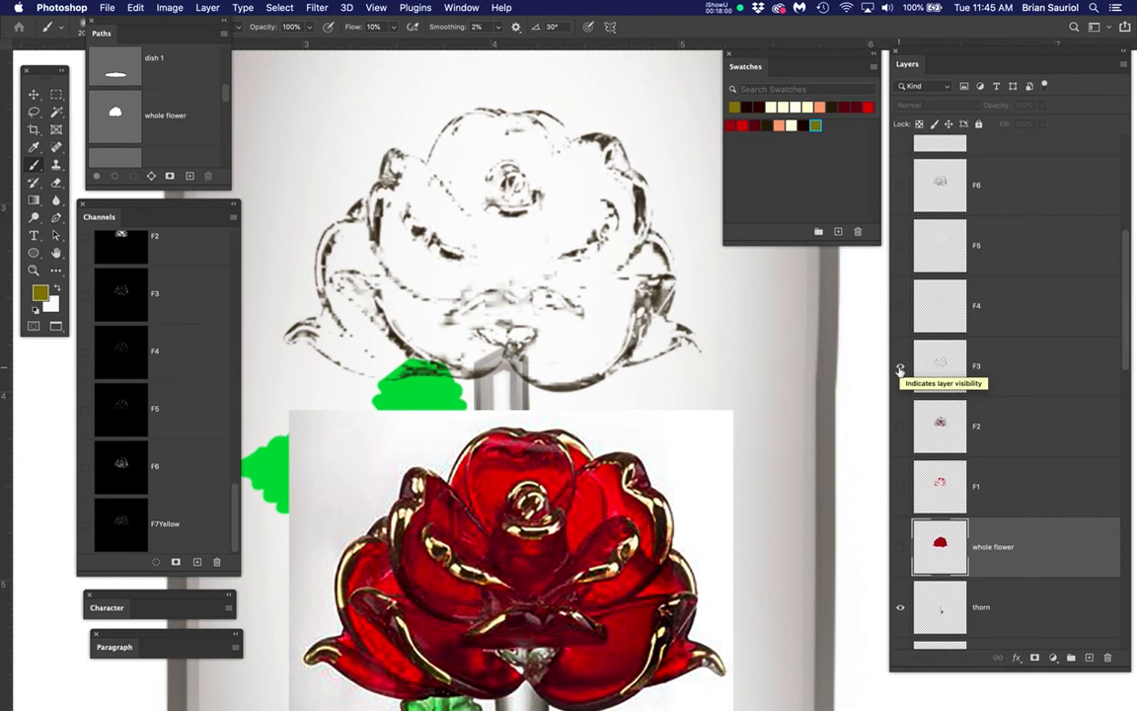
left_click(900, 369)
- Go back down the stack, viewing F2, F1 and whole flower each on its own
left_click(901, 426)
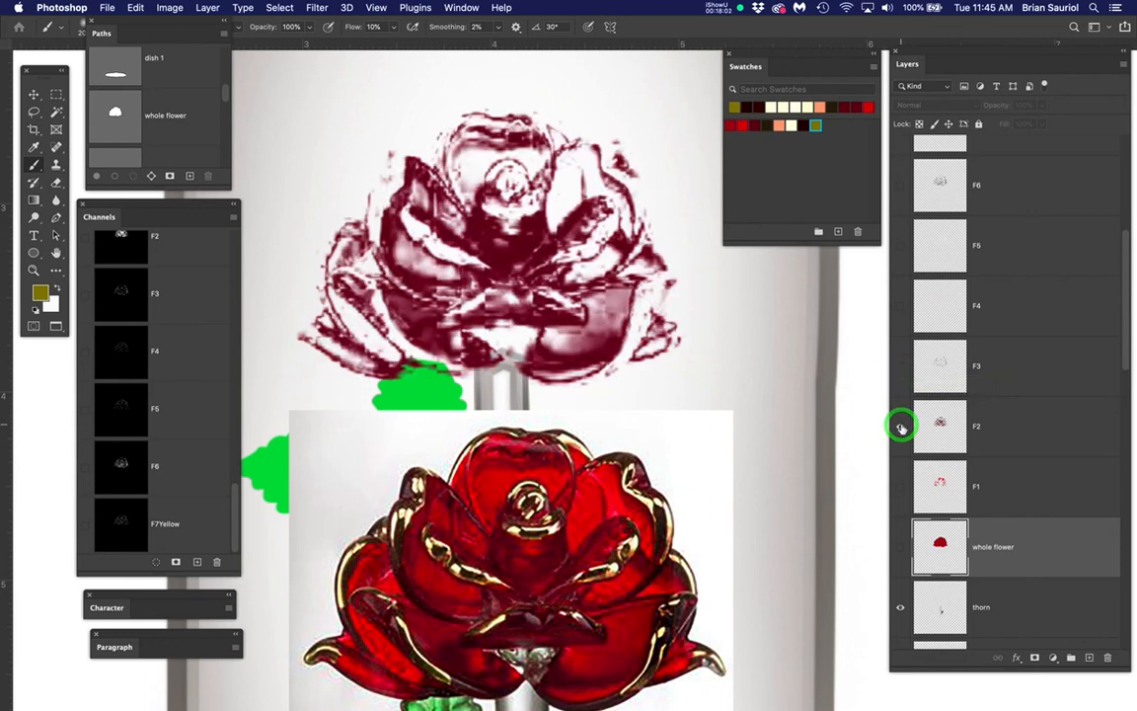
left_click(901, 425)
left_click(901, 485)
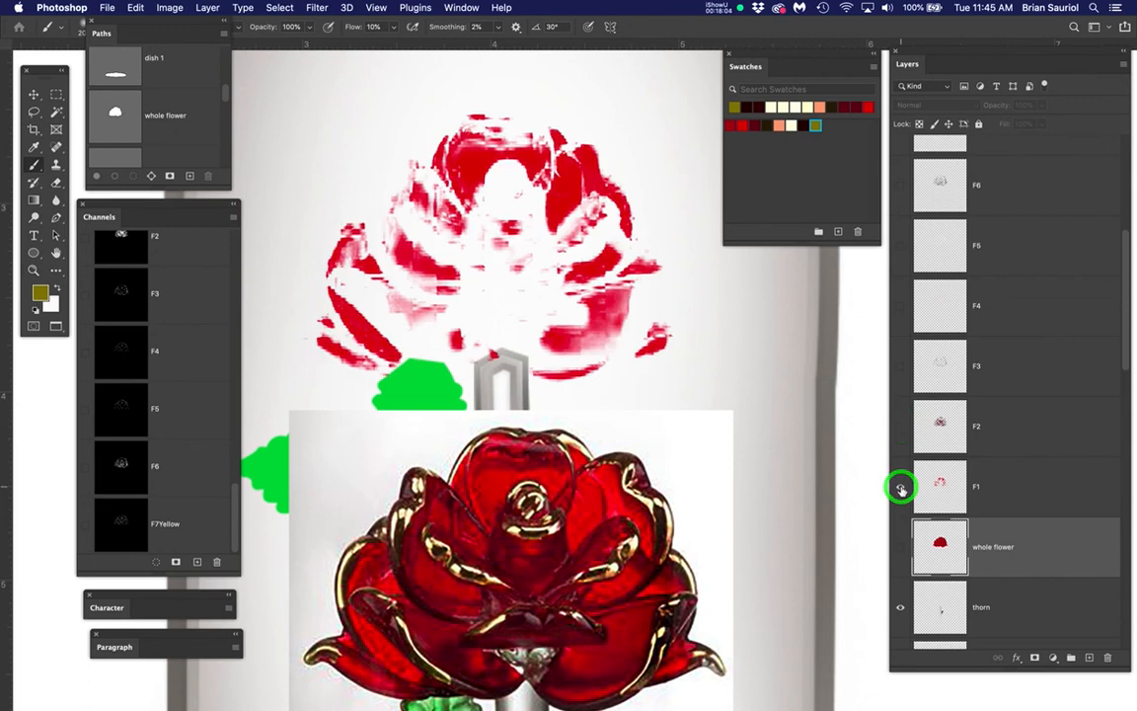
left_click(900, 486)
left_click(899, 549)
left_click(899, 549)
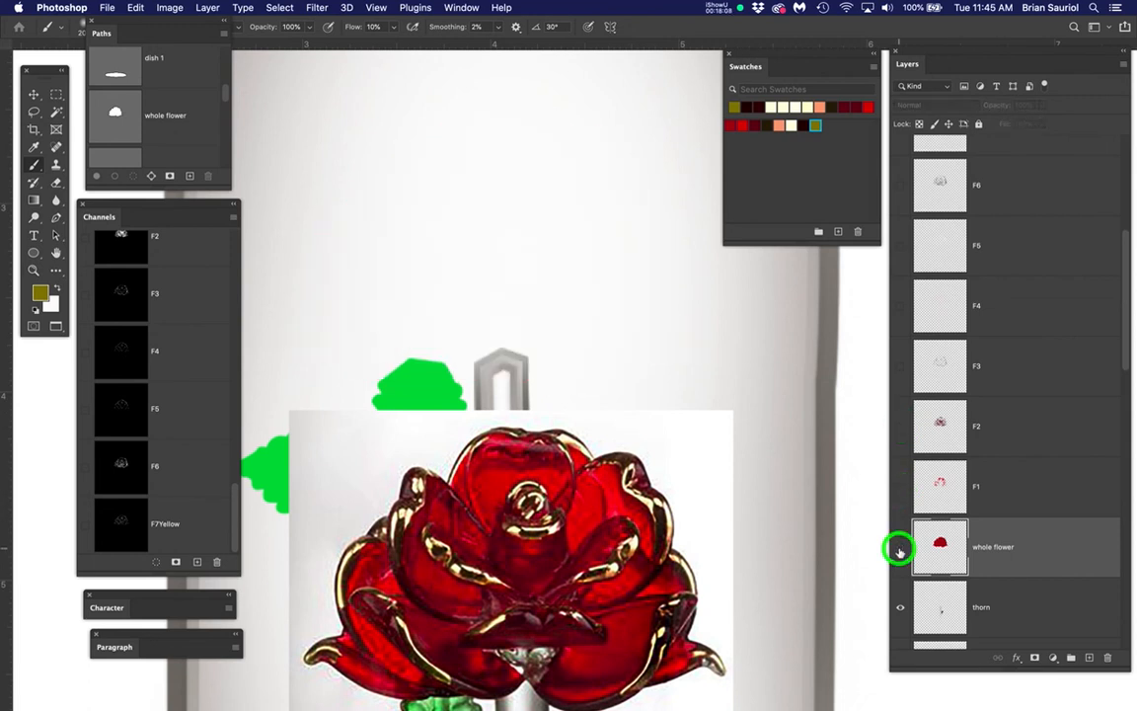
- Isolate F1, F2, F3 and F4 in ascending order, leaving F4 shown
left_click(900, 487)
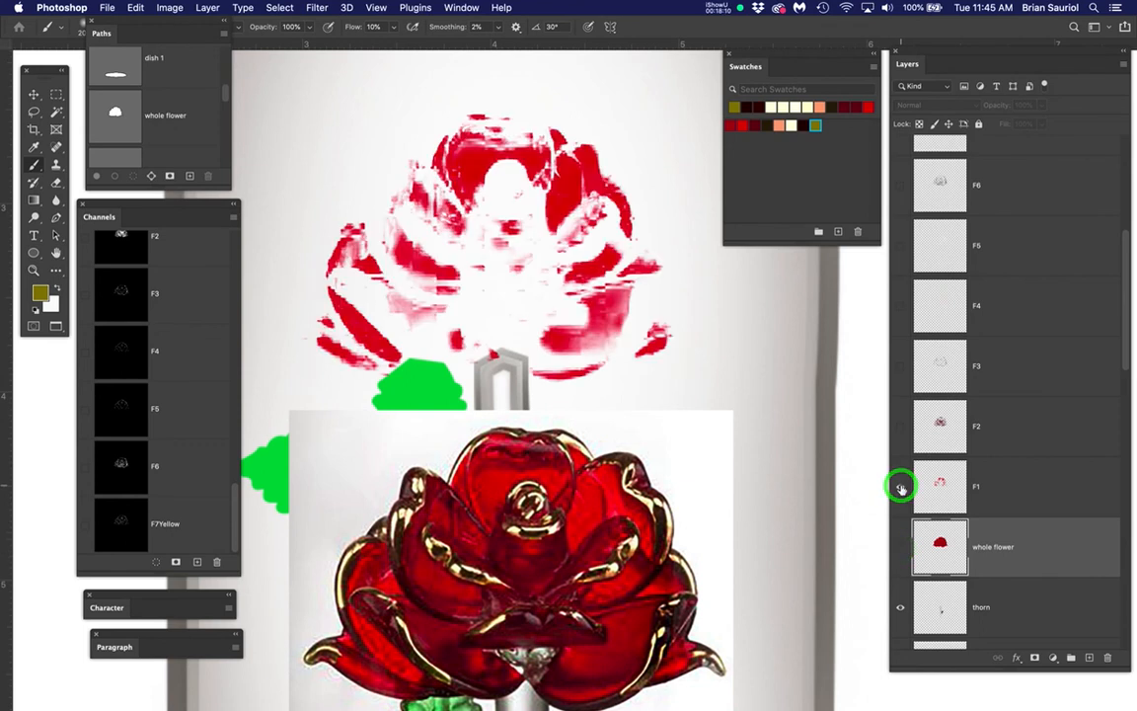
left_click(900, 487)
left_click(899, 426)
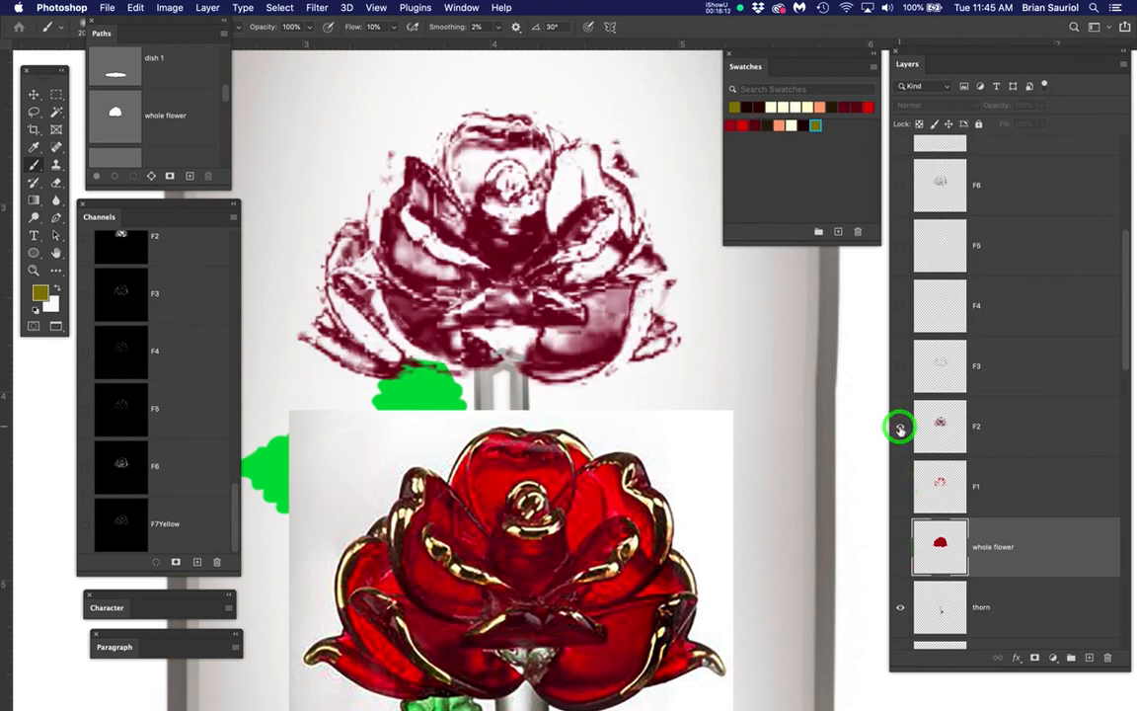
left_click(899, 426)
left_click(901, 367)
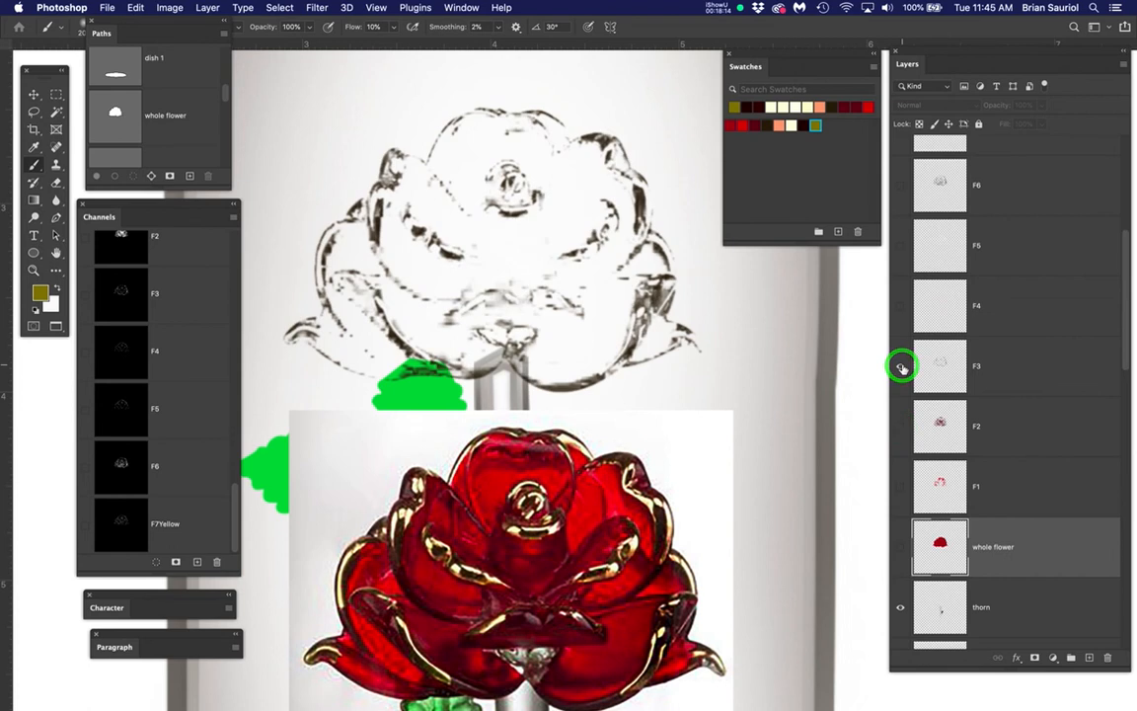
left_click(901, 367)
left_click(900, 307)
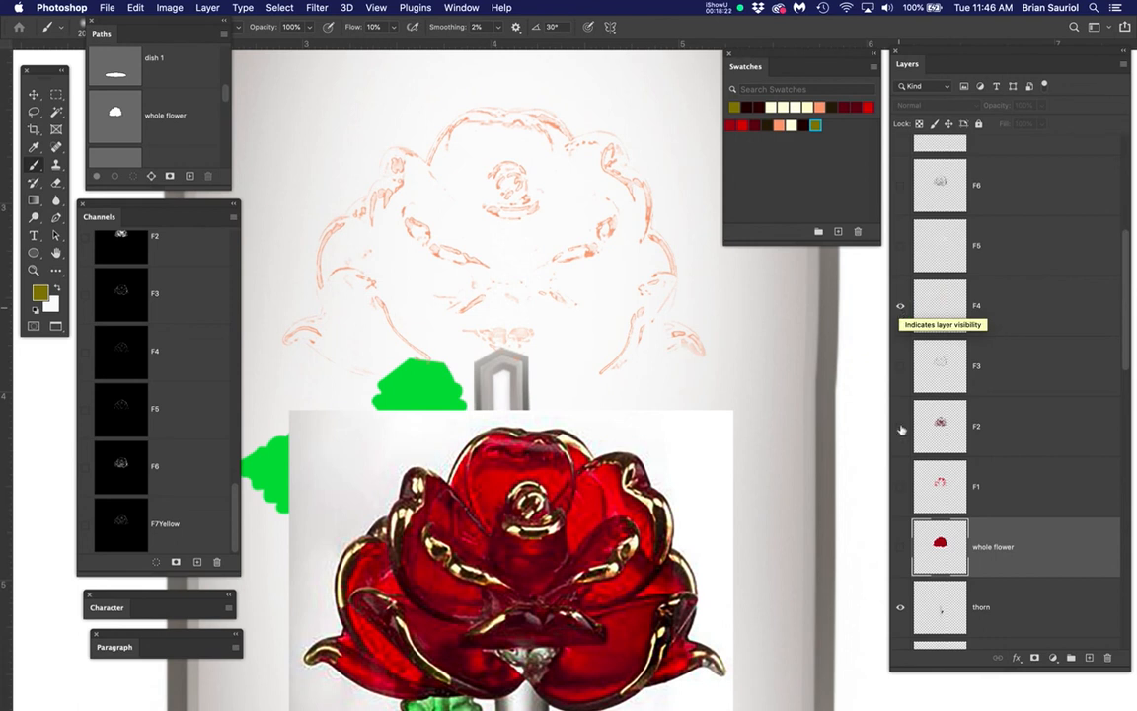
- Show whole flower, F5, F3, F2 and F1 together with F4 to preview the combined rose
left_click(898, 546)
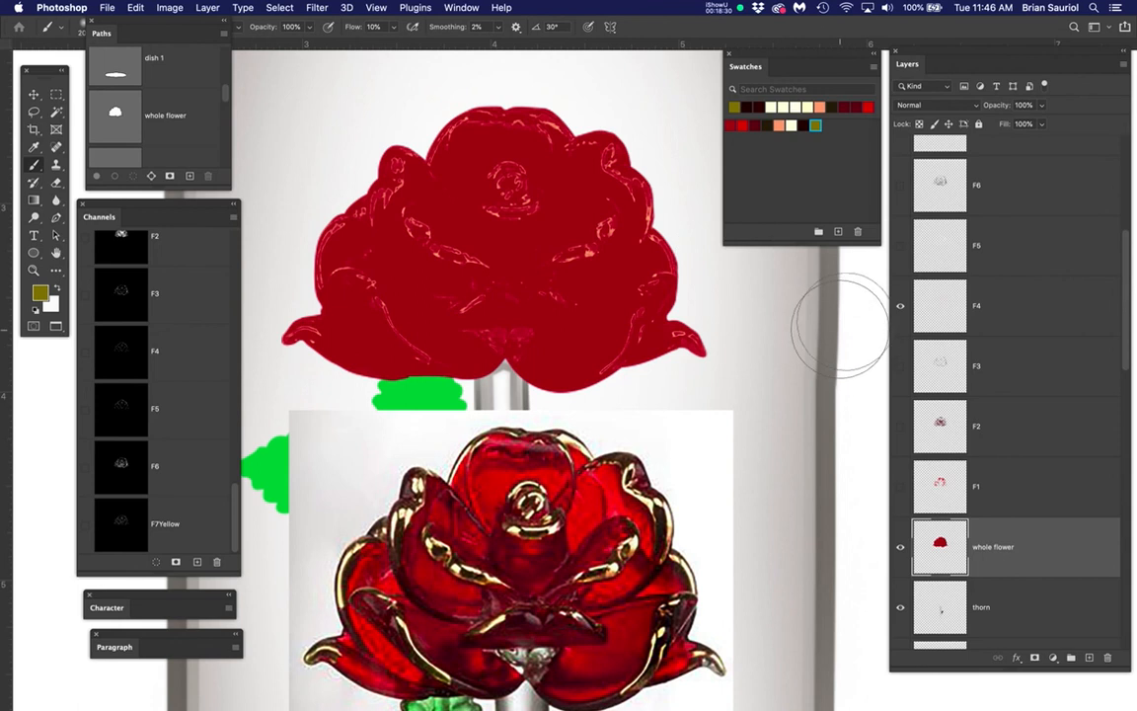
left_click(900, 247)
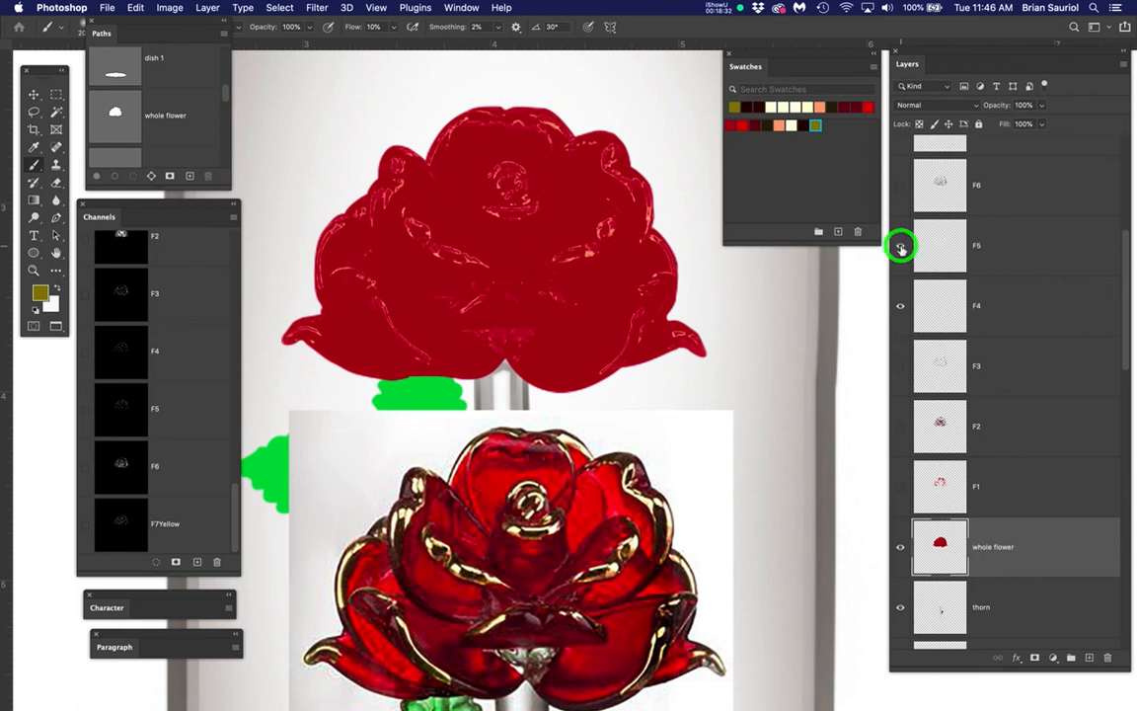
left_click(900, 366)
left_click(900, 426)
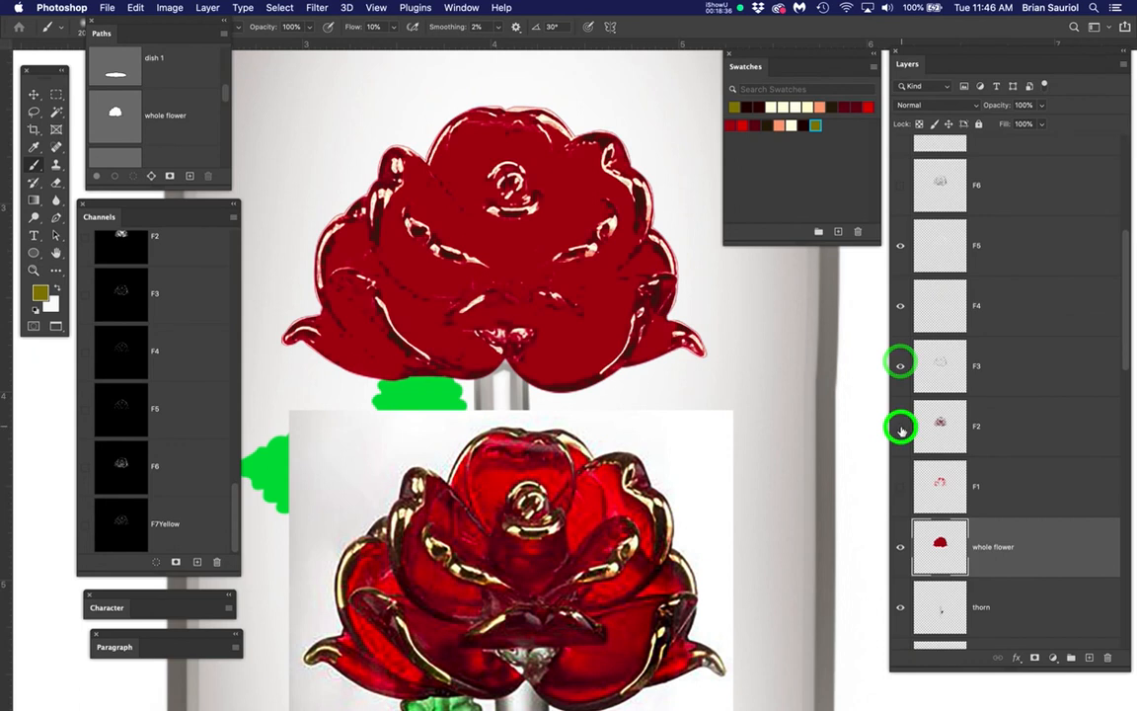
left_click(900, 485)
scroll(702, 355, "up", 3)
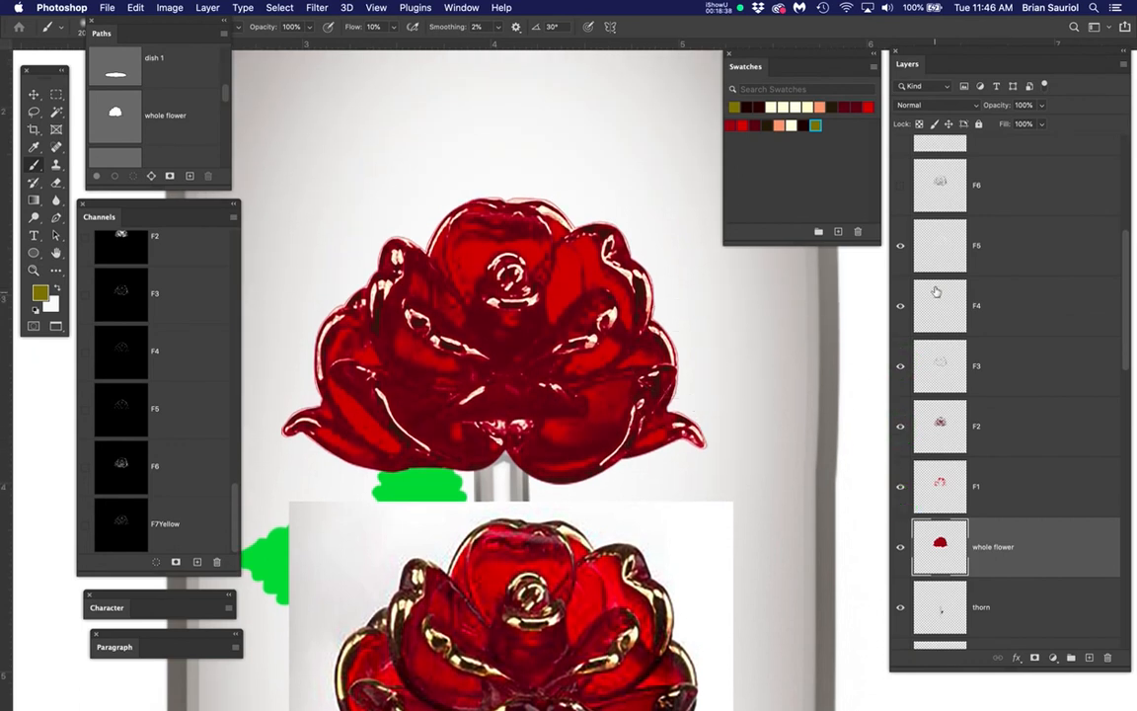
- Hide layers F5 down to whole flower, show F5 alone, and move the Swatches panel clear of the Layers panel
left_click_drag(900, 247, 901, 543)
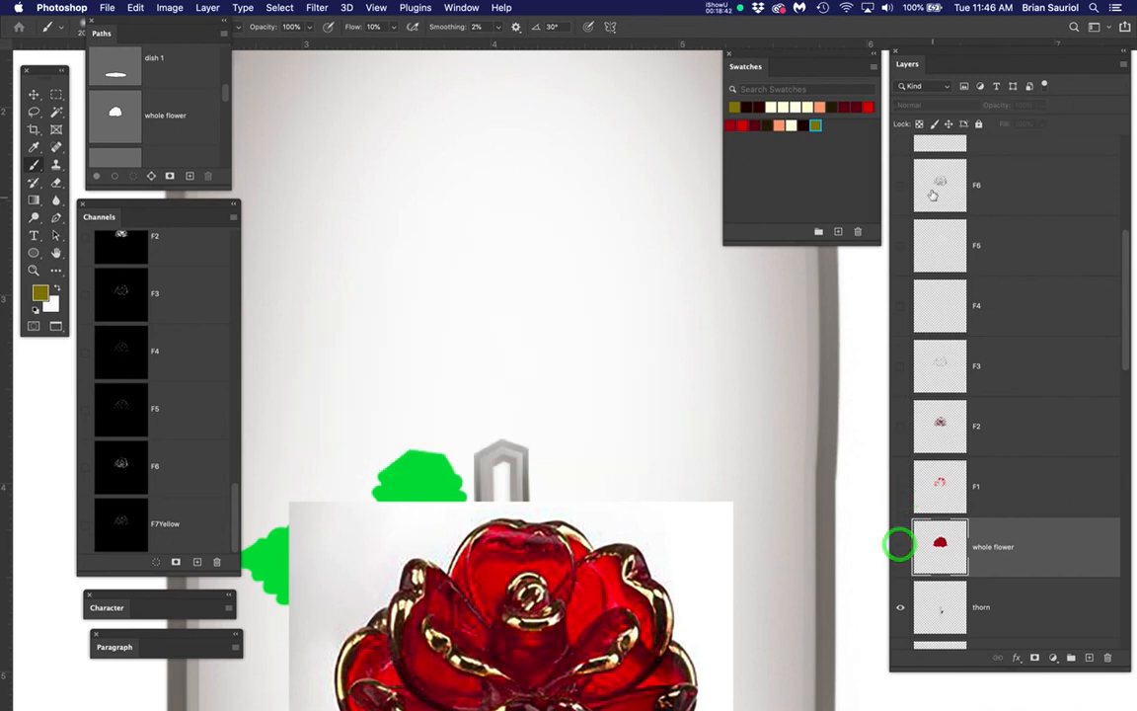
scroll(930, 249, "up", 1)
left_click(900, 282)
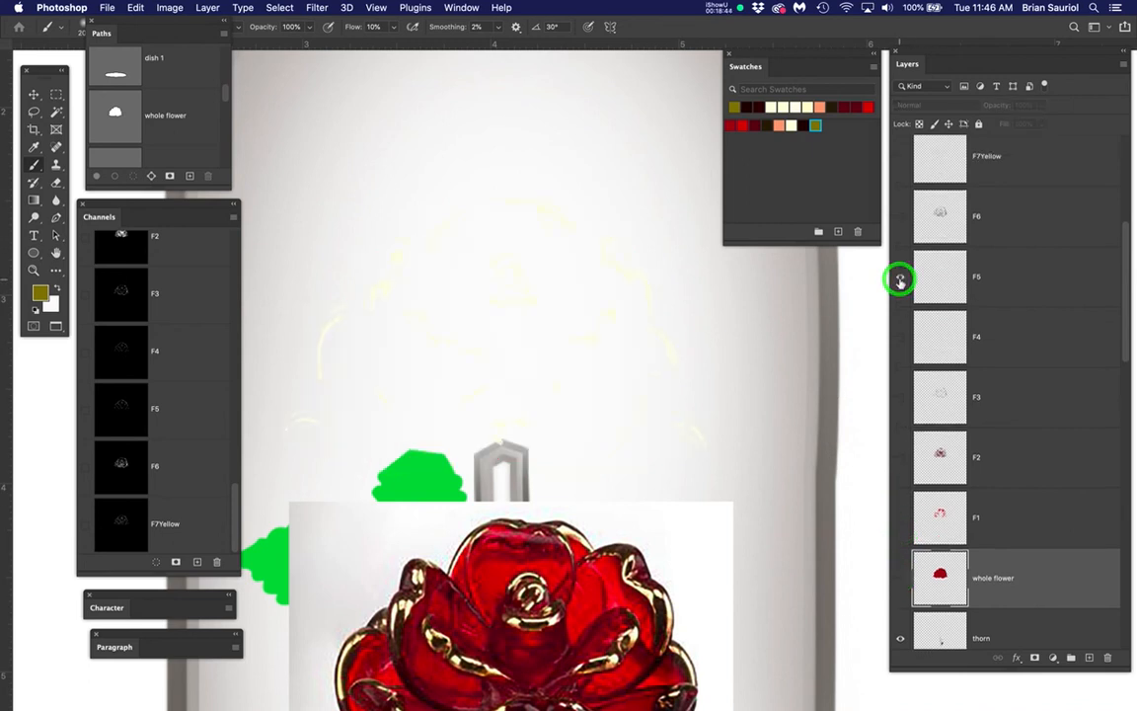
left_click(900, 283)
left_click(900, 281)
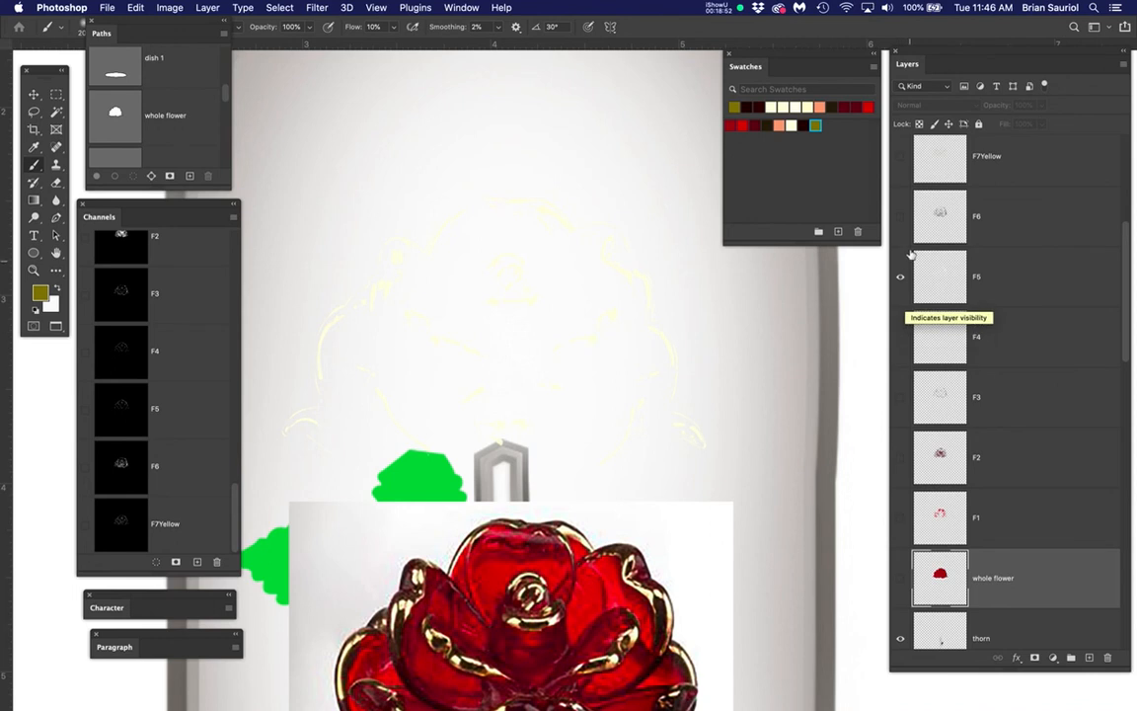
left_click_drag(834, 54, 804, 51)
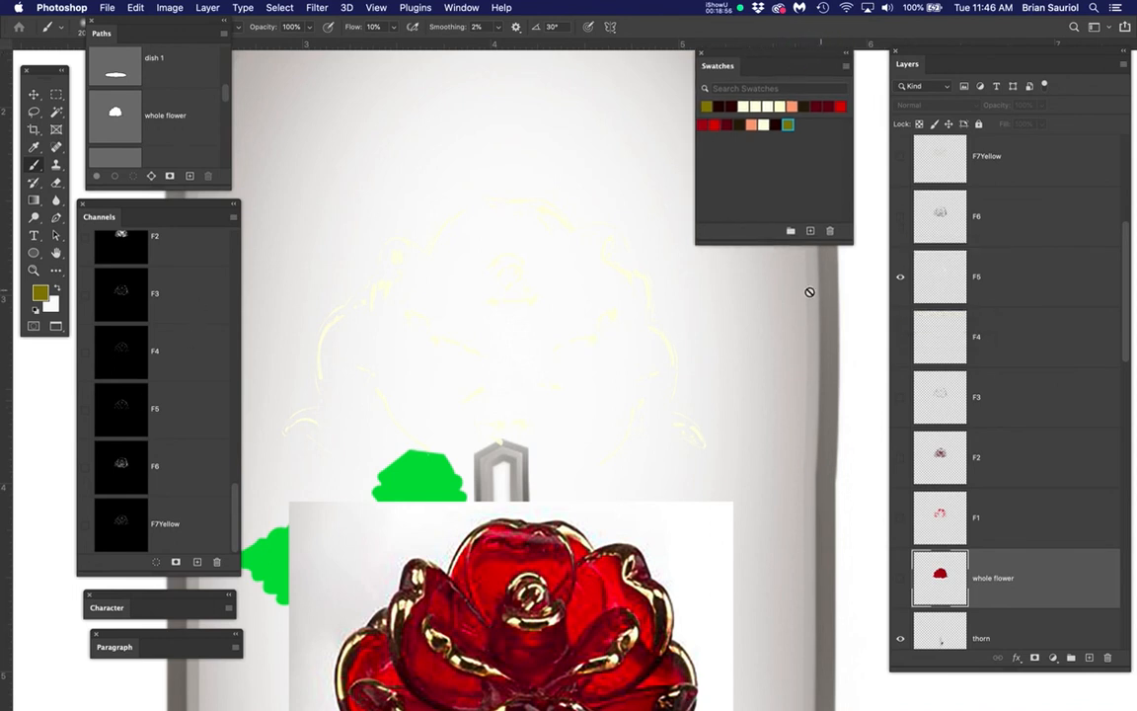
- Show whole flower and compare it with and without the F5 highlights, leaving F5 hidden
left_click(905, 580)
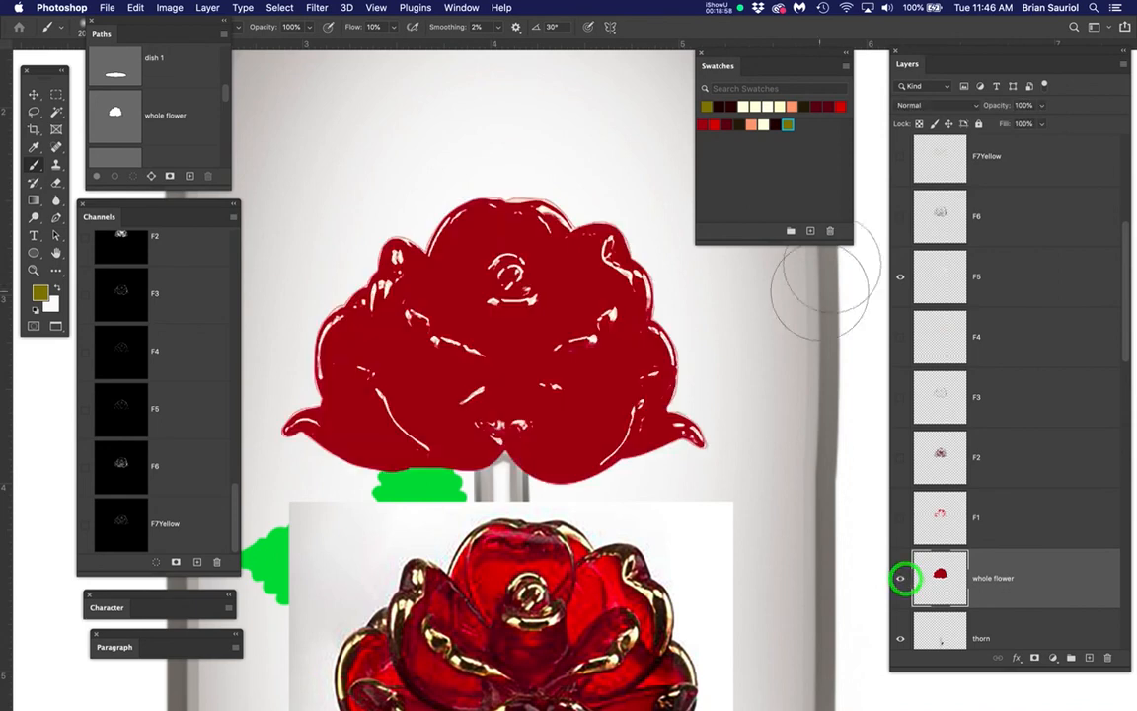
left_click(901, 279)
left_click(901, 279)
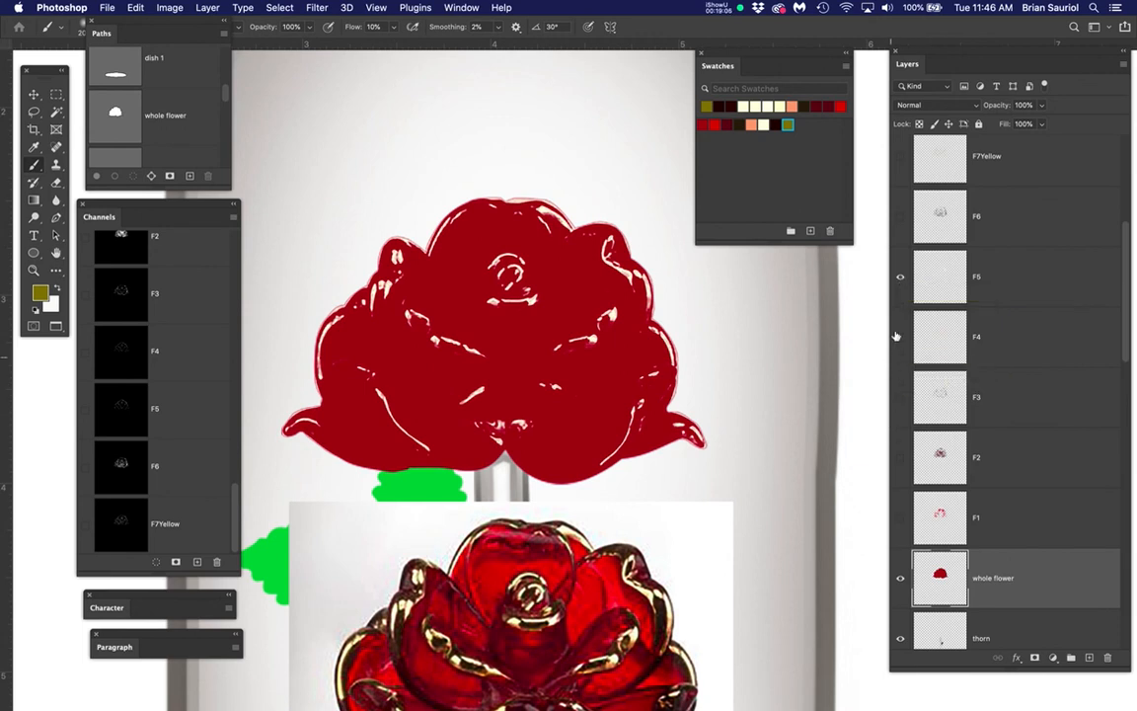
left_click(897, 277)
- Preview F3, F4 and F5 stacked over the flat flower, and hide all three again
left_click(897, 333)
left_click(898, 334)
left_click(899, 394)
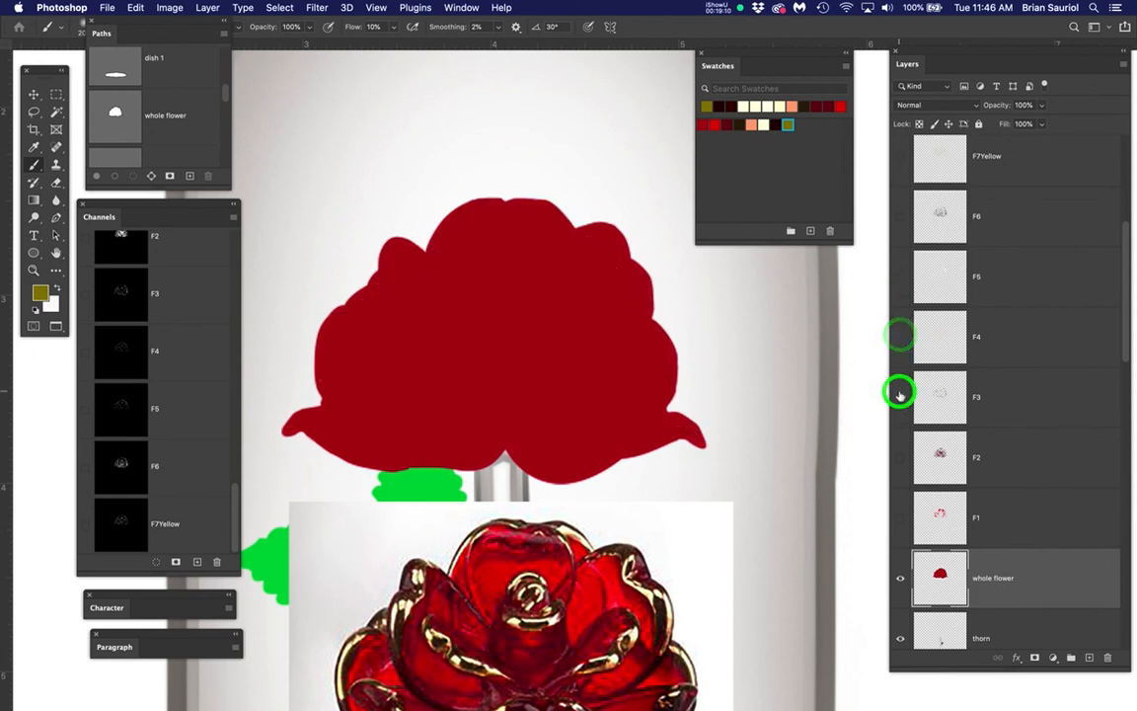
left_click(899, 337)
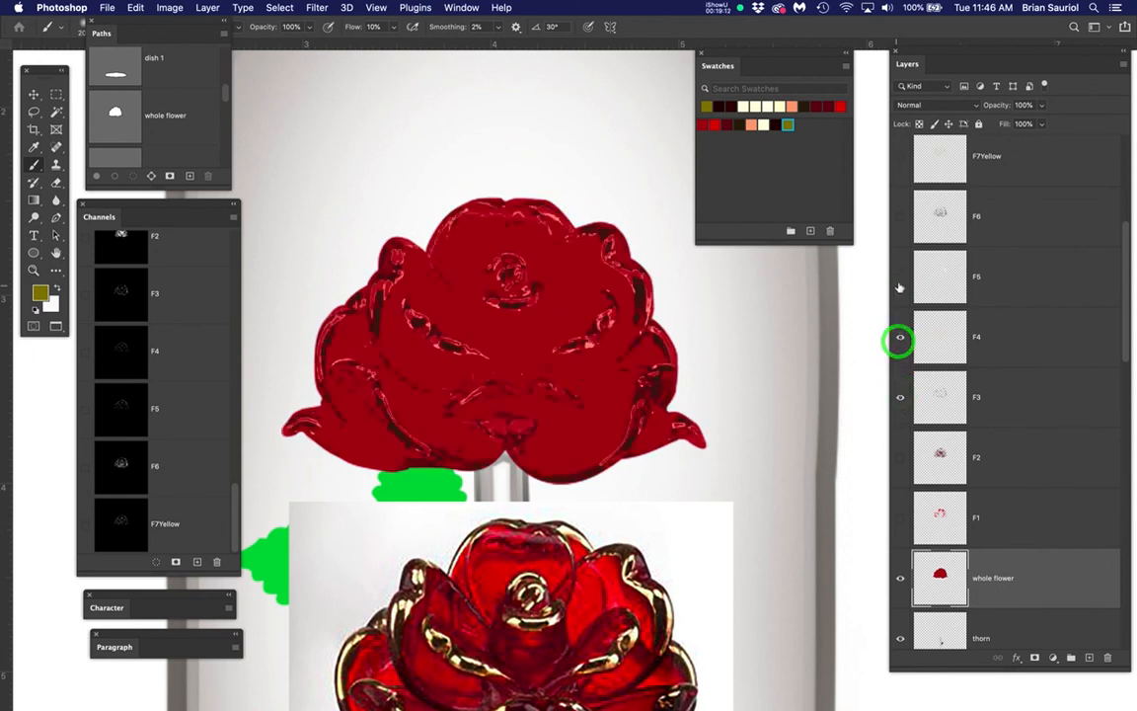
left_click(899, 277)
left_click(899, 278)
left_click(899, 337)
left_click(899, 396)
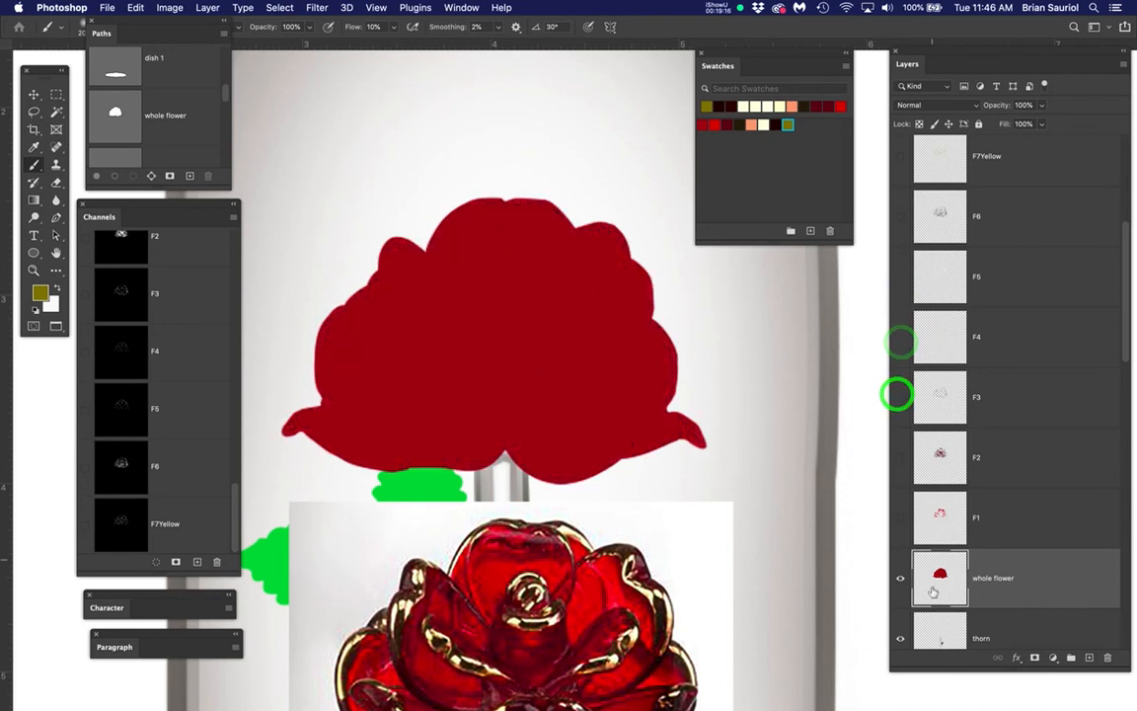
- Toggle whole flower off and on, and preview F1, F2 and F3 over it one at a time
left_click(899, 578)
left_click(899, 577)
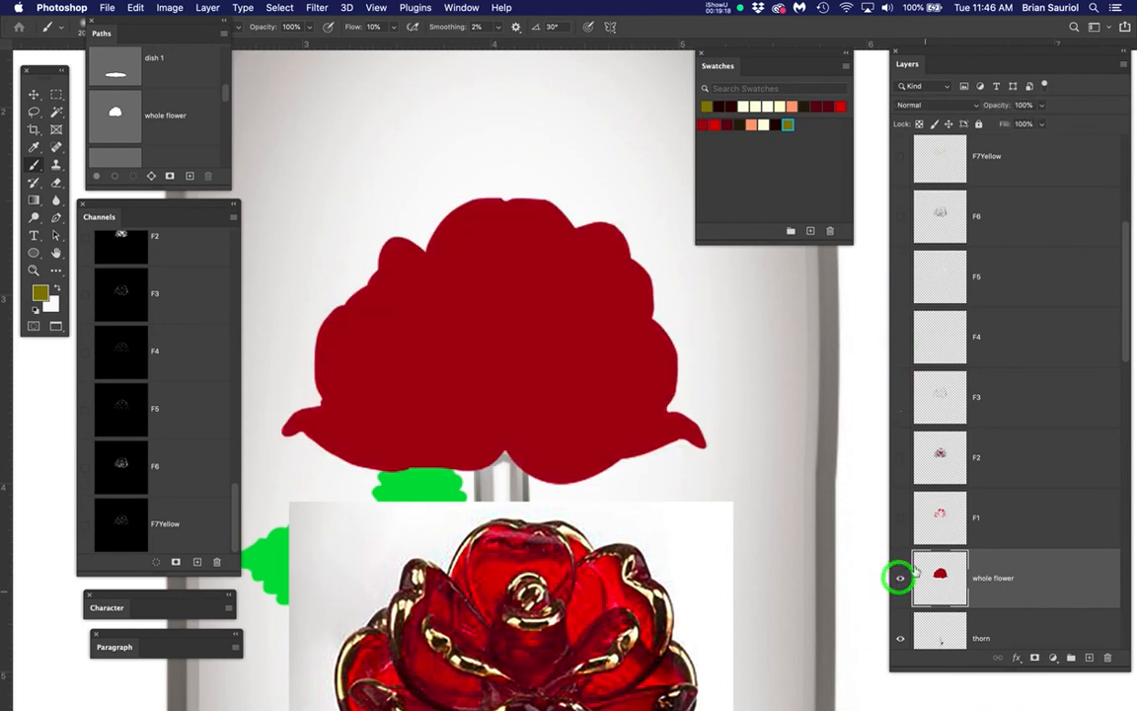
left_click(899, 518)
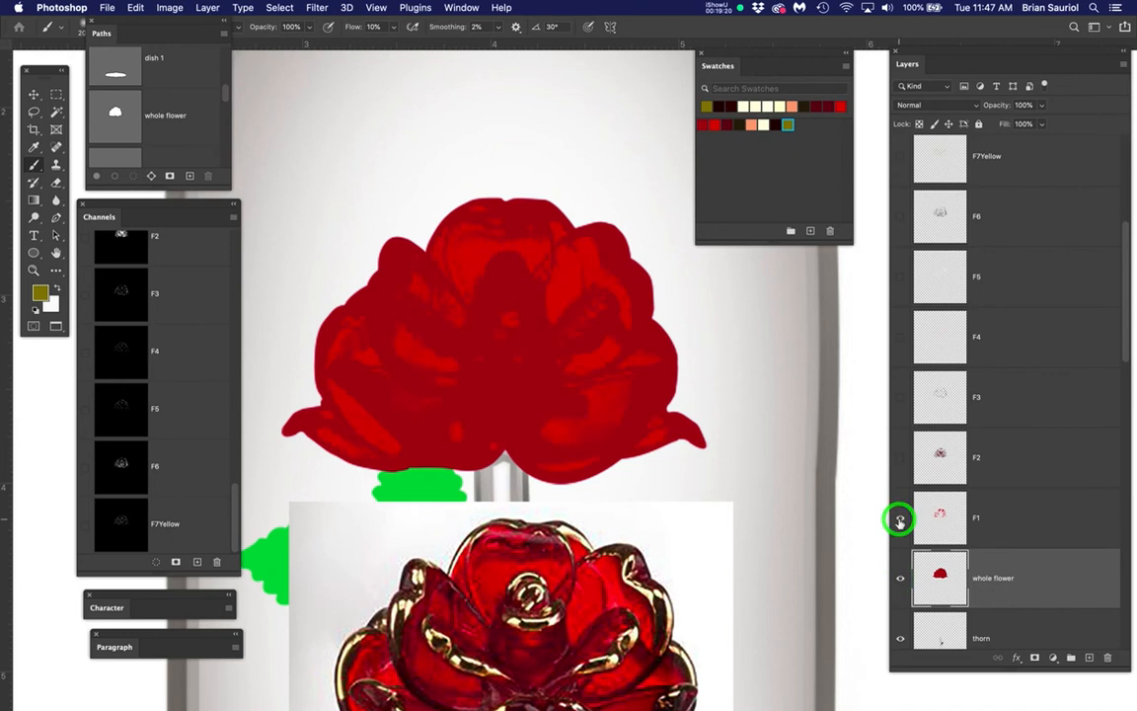
left_click(899, 518)
left_click(899, 457)
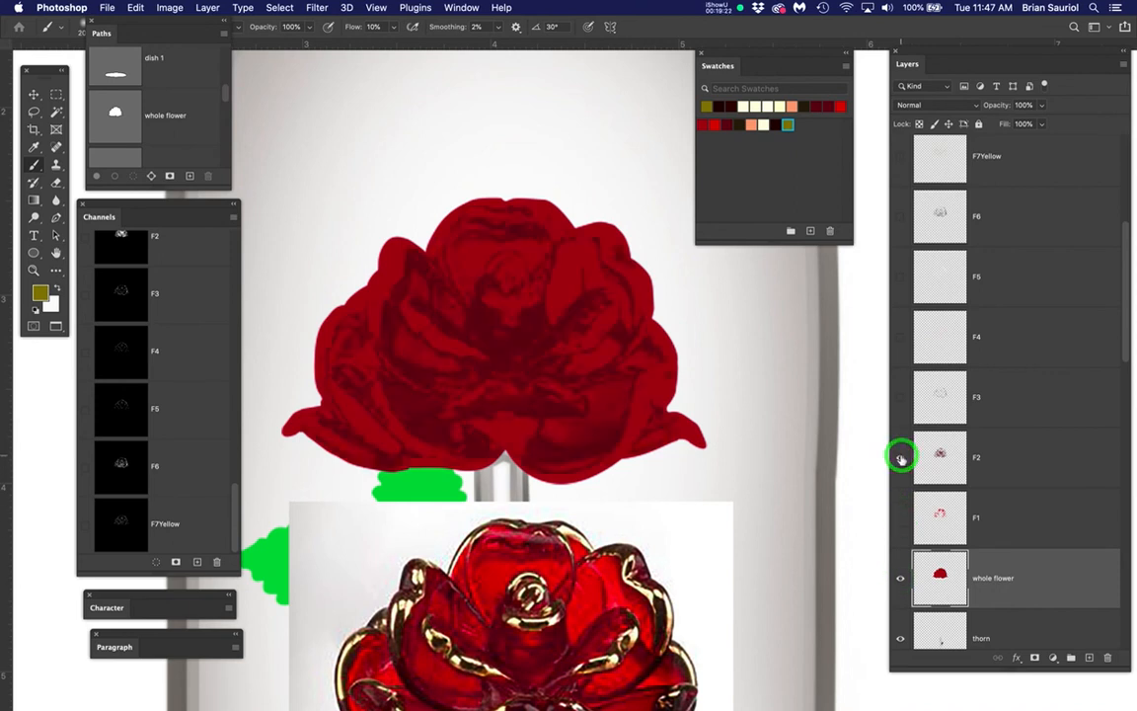
left_click(899, 457)
left_click(897, 397)
left_click(897, 397)
- Preview F4 and F5 individually over the flat flower, and show F6 with both hidden
left_click(900, 339)
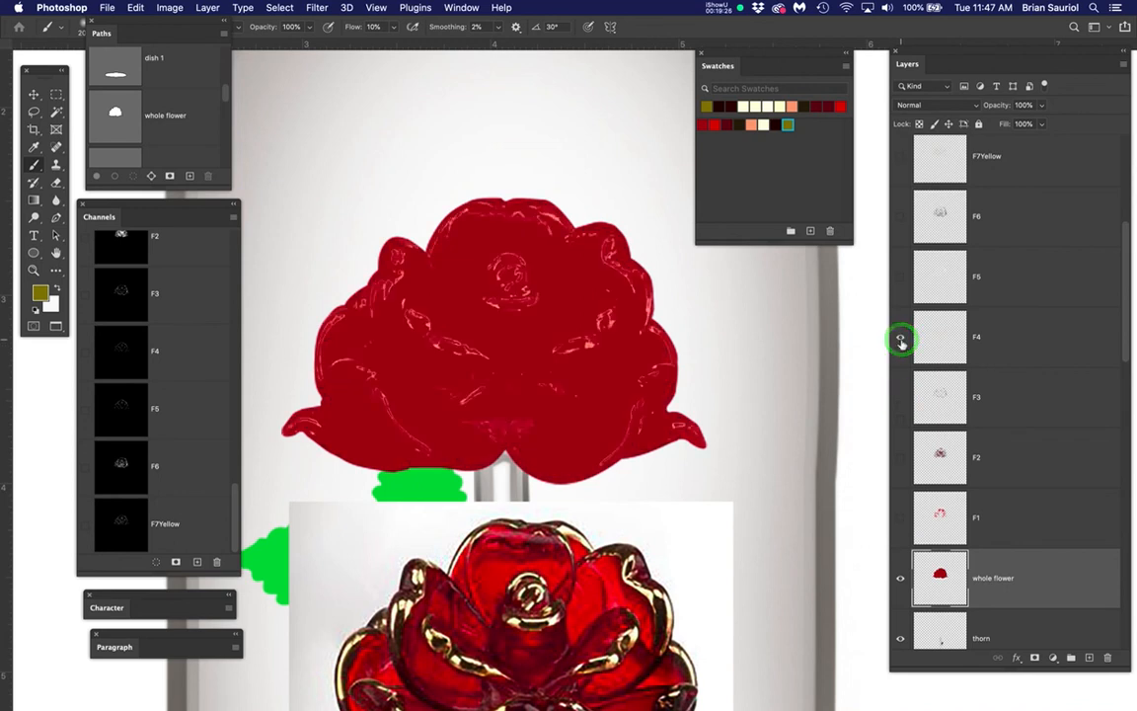
left_click(900, 338)
left_click(900, 276)
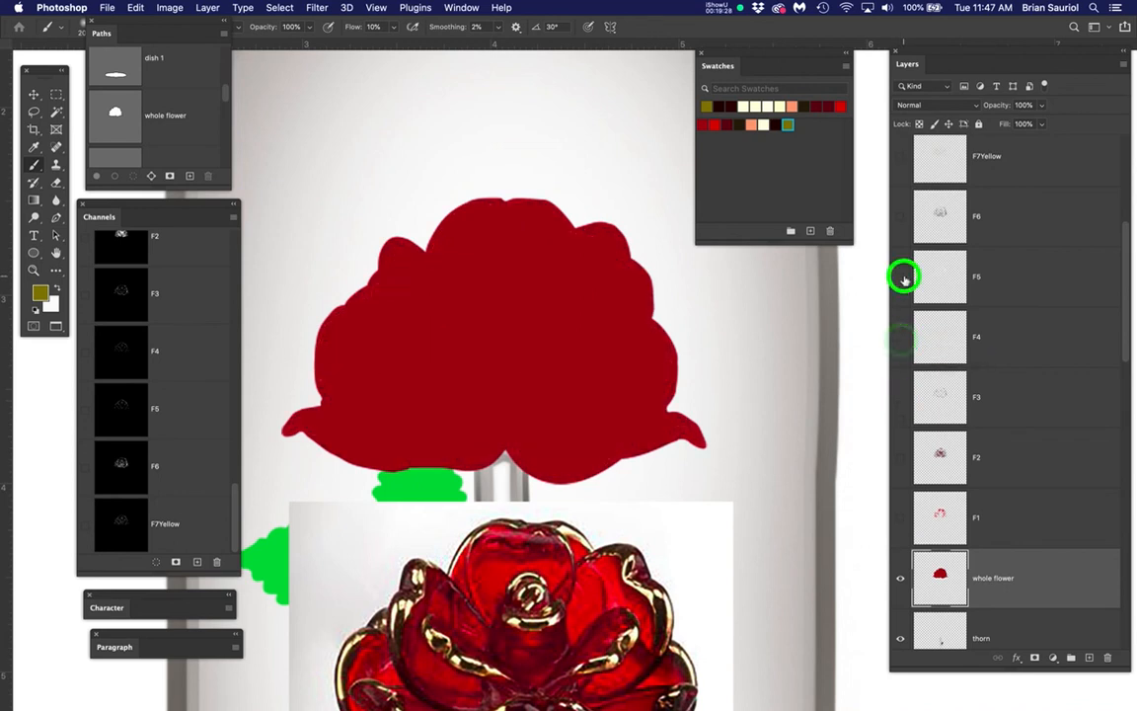
left_click(901, 277)
left_click(900, 217)
scroll(900, 221, "up", 2)
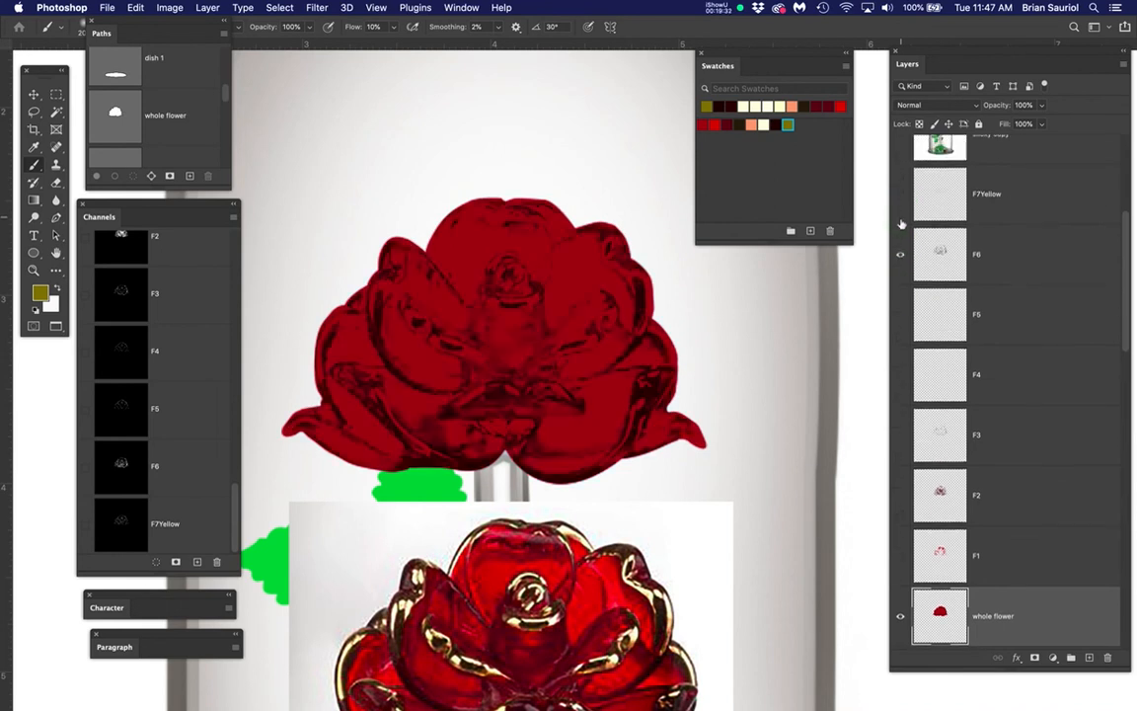
- Preview F7Yellow alone over the flat flower, and show layers F6 through F1 together with it to compare against the reference rose
scroll(901, 258, "up", 1)
left_click(900, 266)
left_click(900, 211)
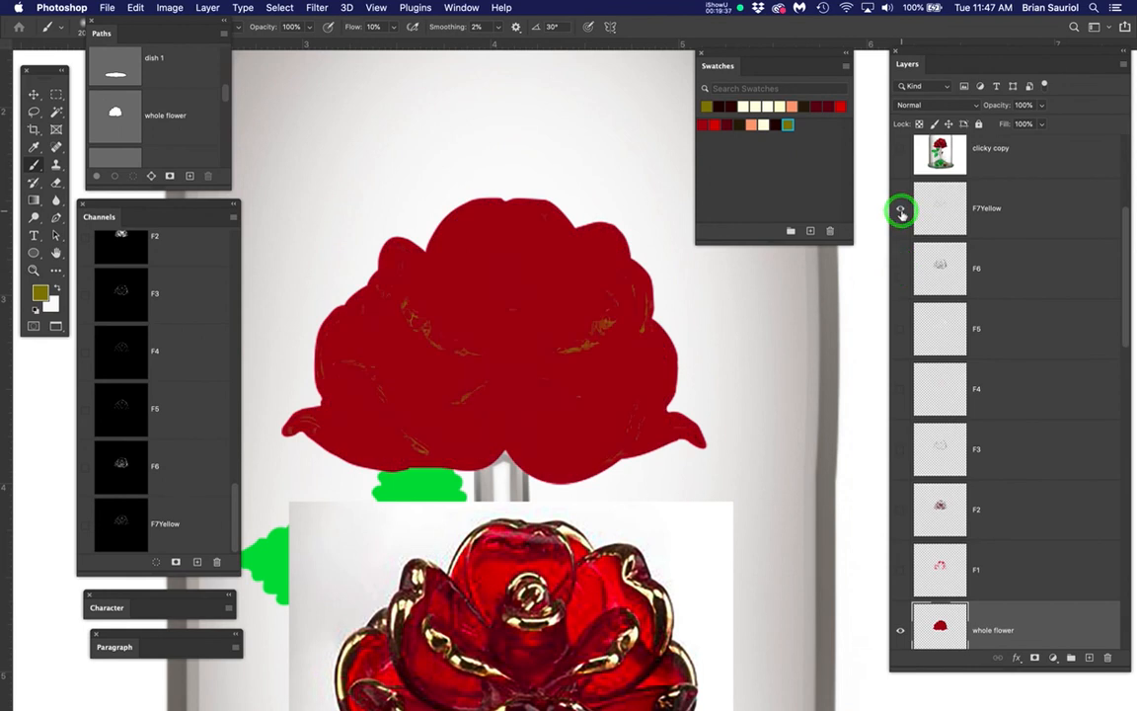
left_click_drag(903, 265, 901, 572)
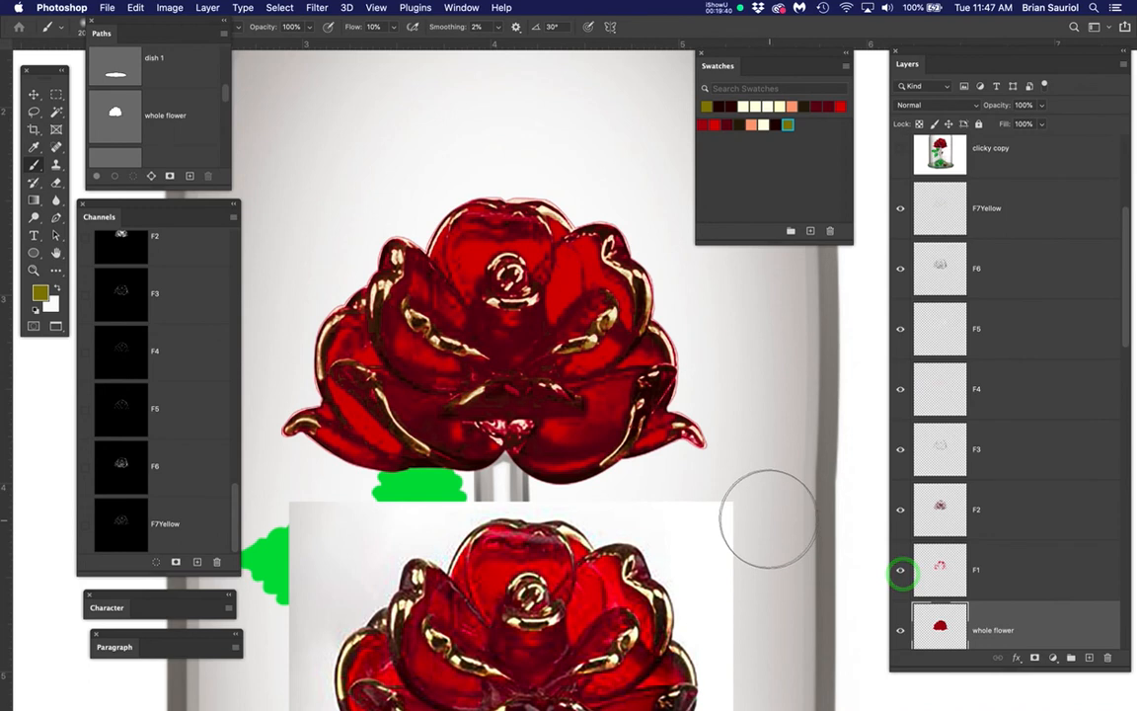
scroll(768, 518, "down", 4)
scroll(768, 518, "down", 1)
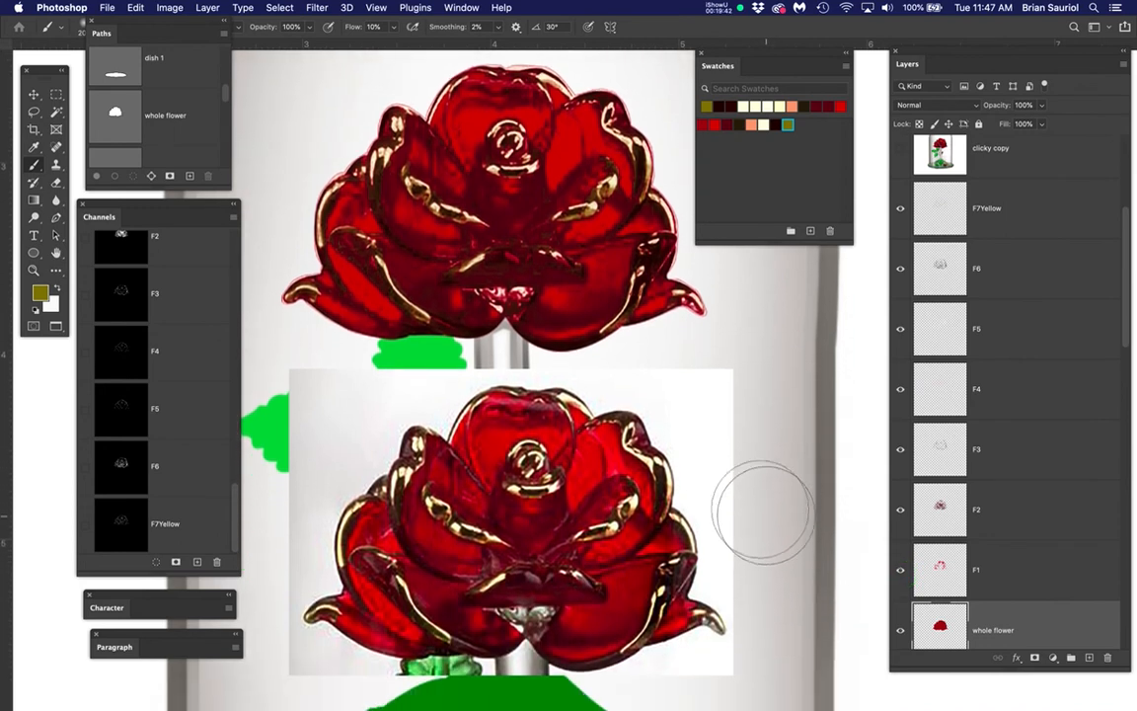
- Hide the rose reference on Layer 3 and view the layered rose with its stem and flat leaves
scroll(1007, 229, "up", 5)
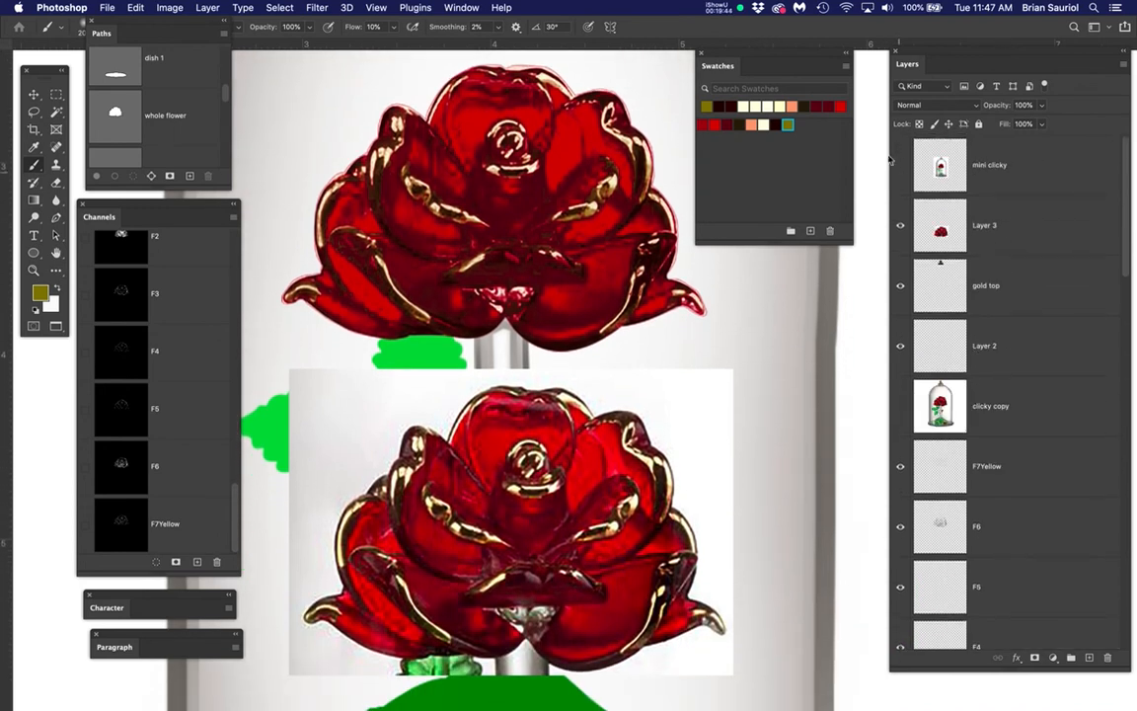
left_click(899, 226)
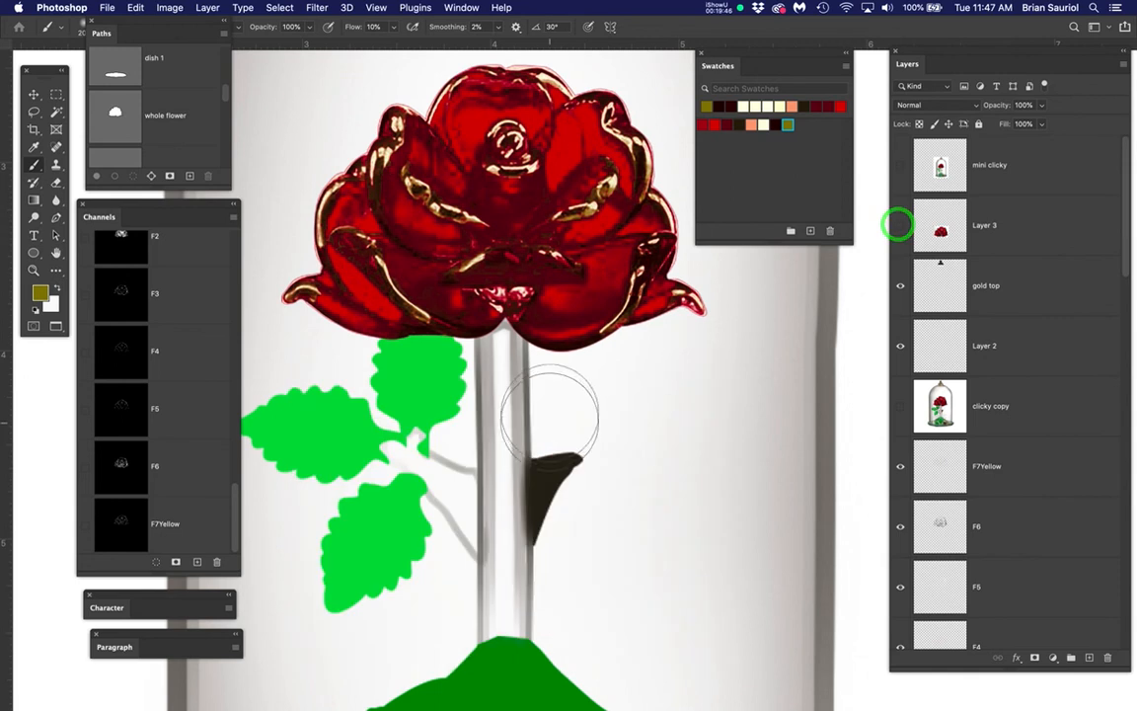
scroll(555, 404, "up", 1)
scroll(554, 404, "down", 1)
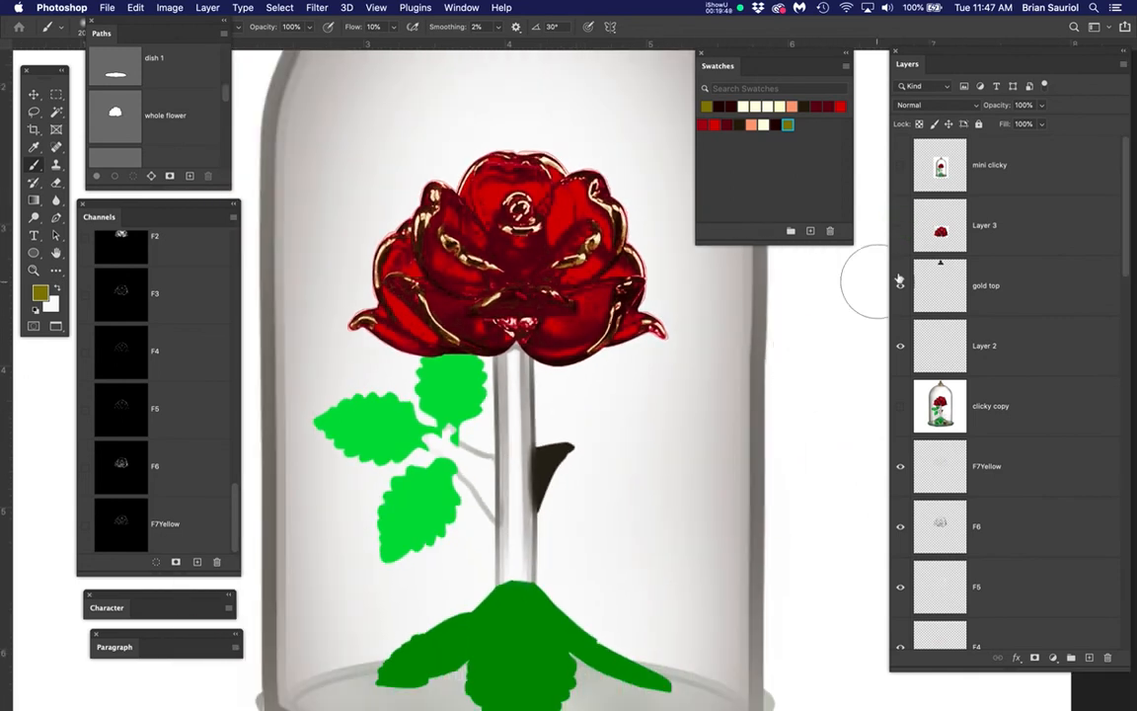
- Move the clicky copy reference layer directly above Layer 3 and show it to reveal the glass leaves
left_click_drag(1063, 413, 1040, 197)
left_click(900, 226)
scroll(464, 446, "up", 2)
scroll(399, 412, "up", 2)
mouse_move(393, 404)
left_mouse_down()
mouse_move(541, 403)
mouse_move(589, 386)
left_mouse_up()
scroll(502, 418, "up", 3)
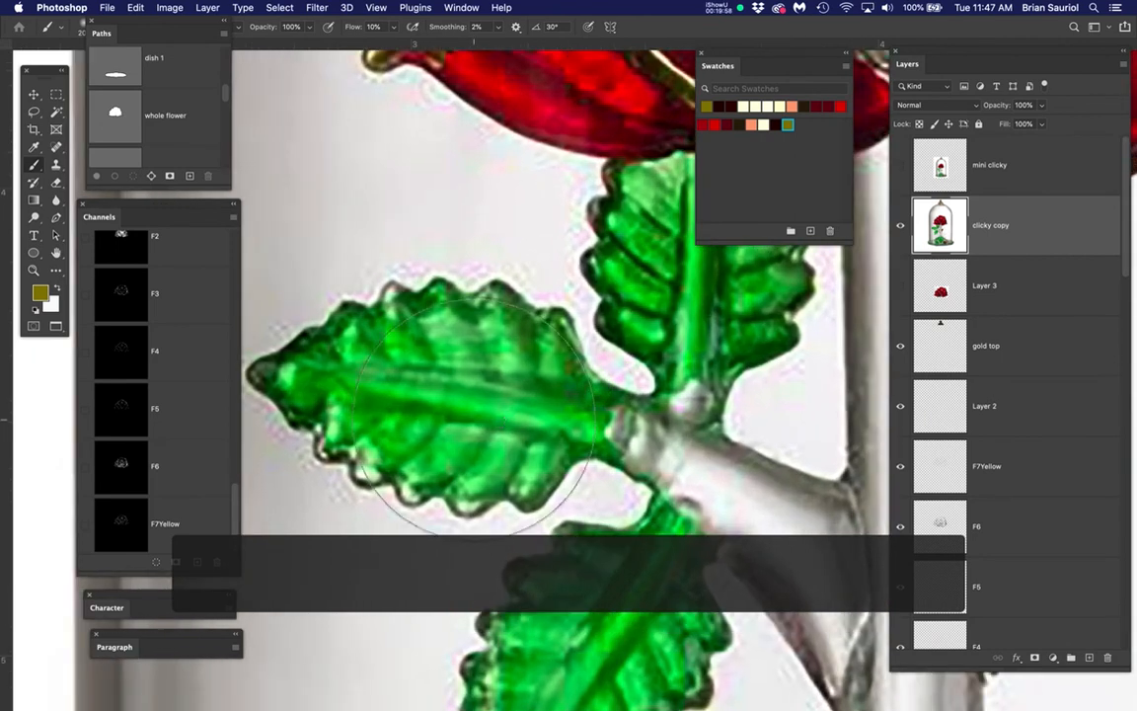
- Examine the shading of the reference leaves against the flat green leaf shapes by hiding clicky copy and showing it again
left_click_drag(474, 418, 502, 407)
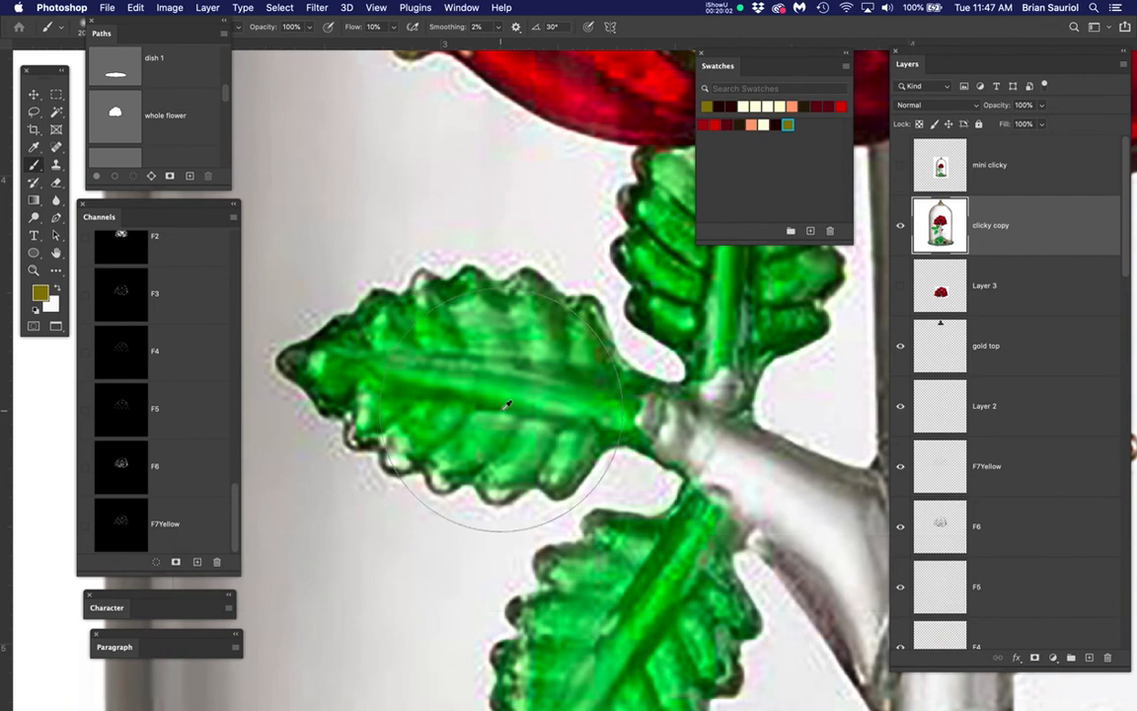
scroll(506, 404, "up", 2)
scroll(504, 408, "up", 1)
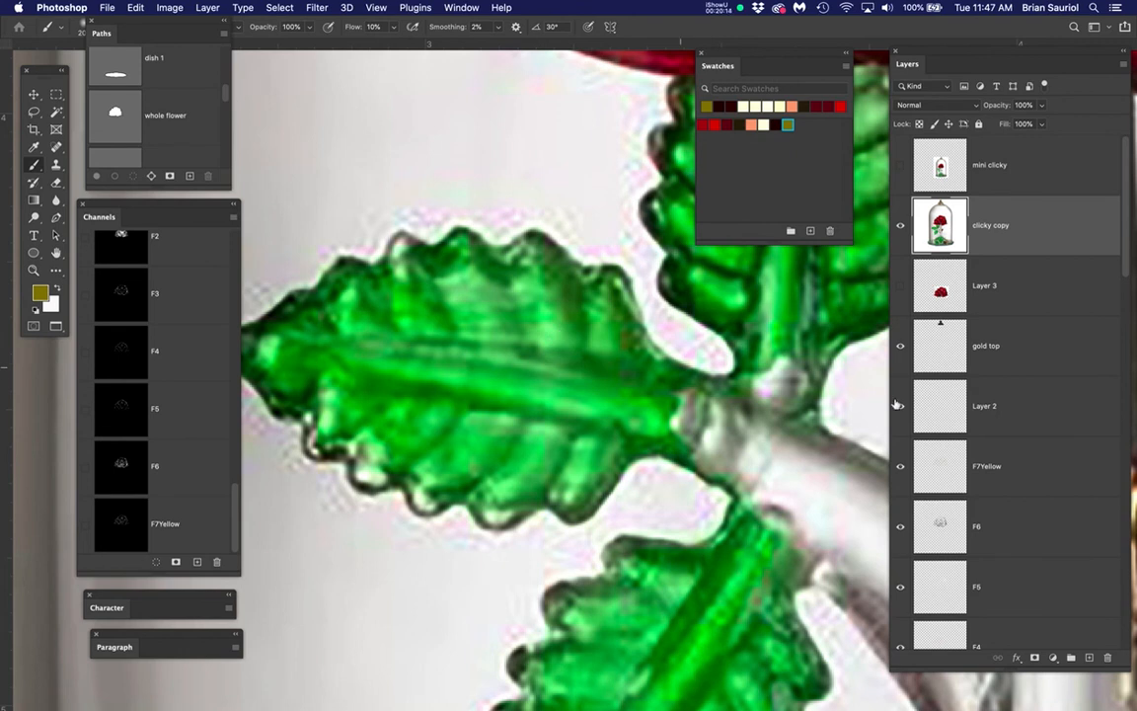
left_click(900, 229)
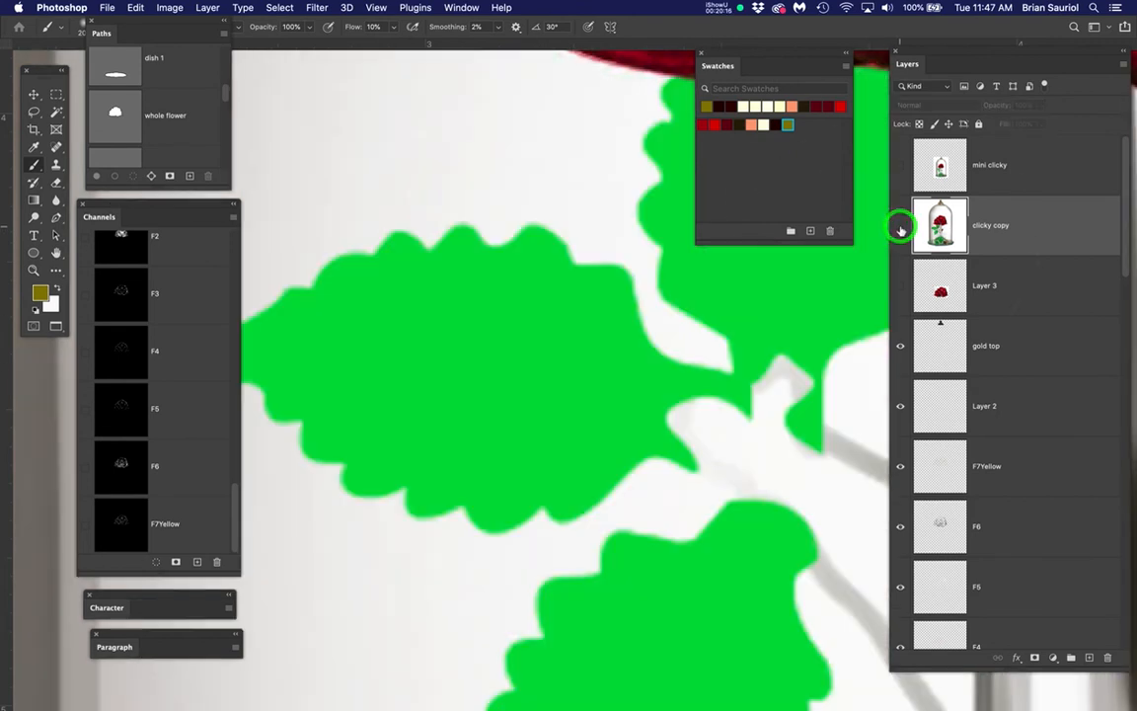
left_click(900, 227)
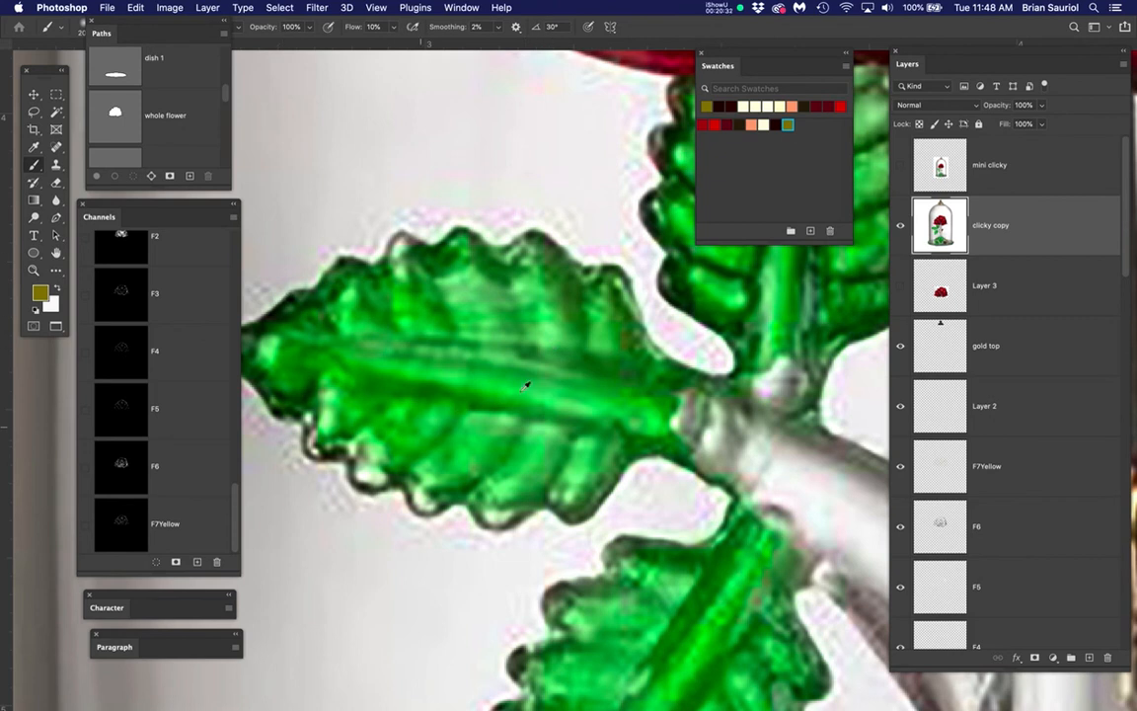
scroll(526, 385, "down", 5)
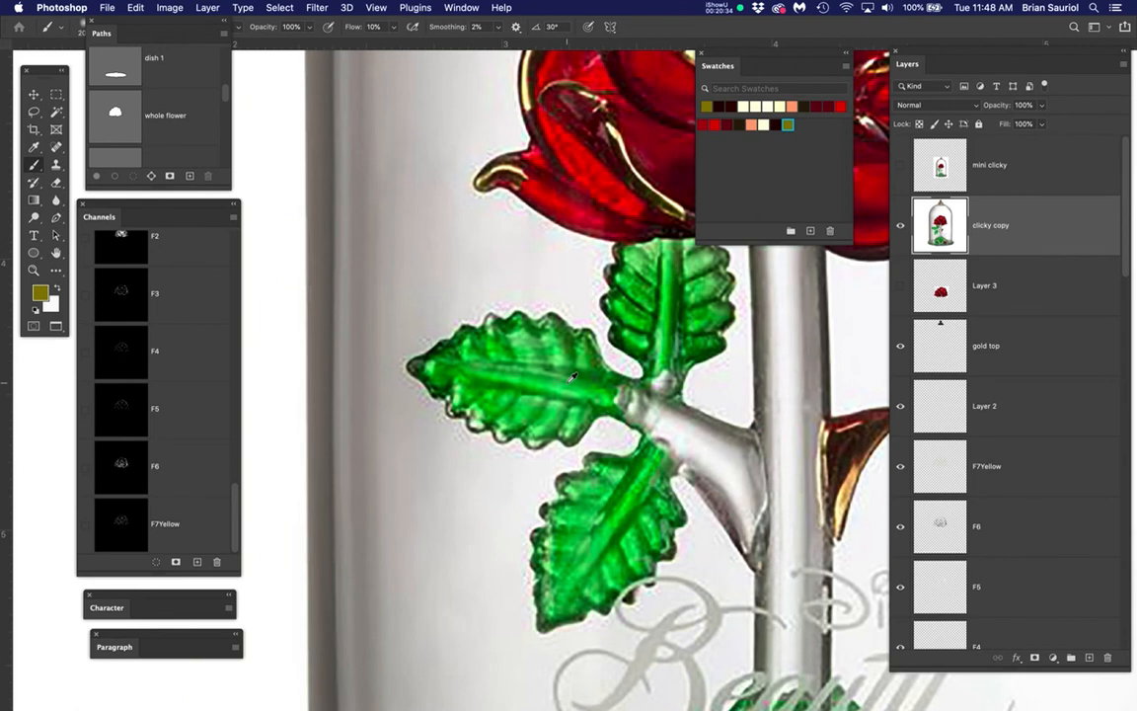
scroll(571, 376, "down", 5)
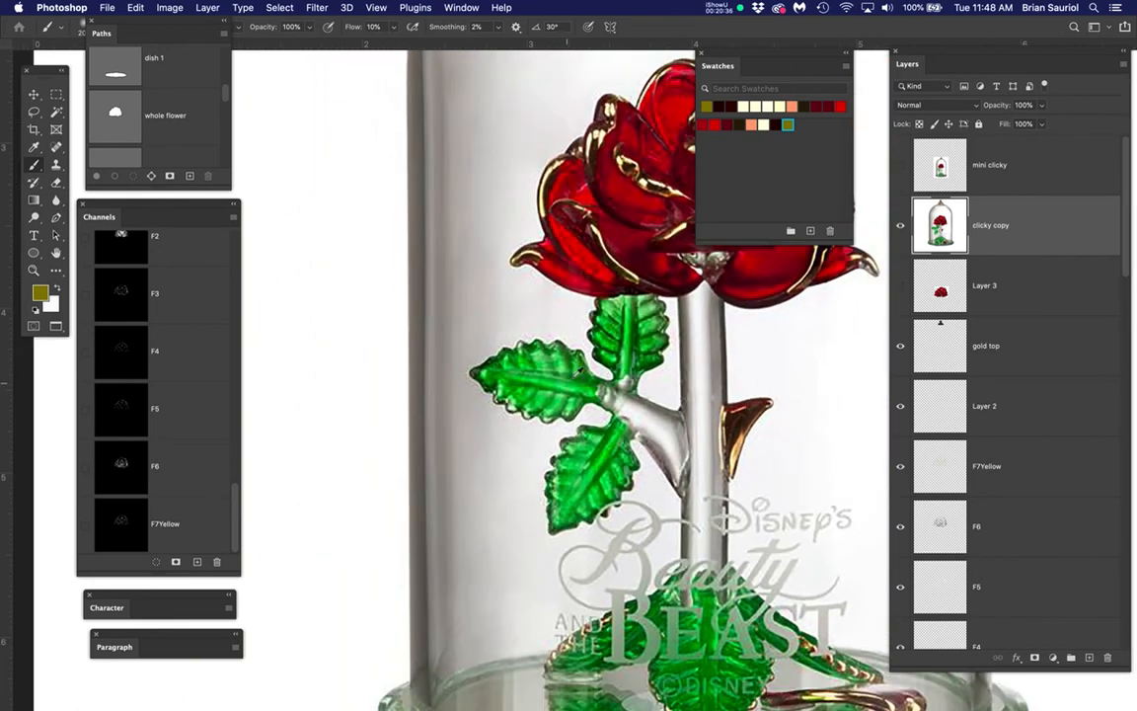
scroll(481, 395, "down", 5)
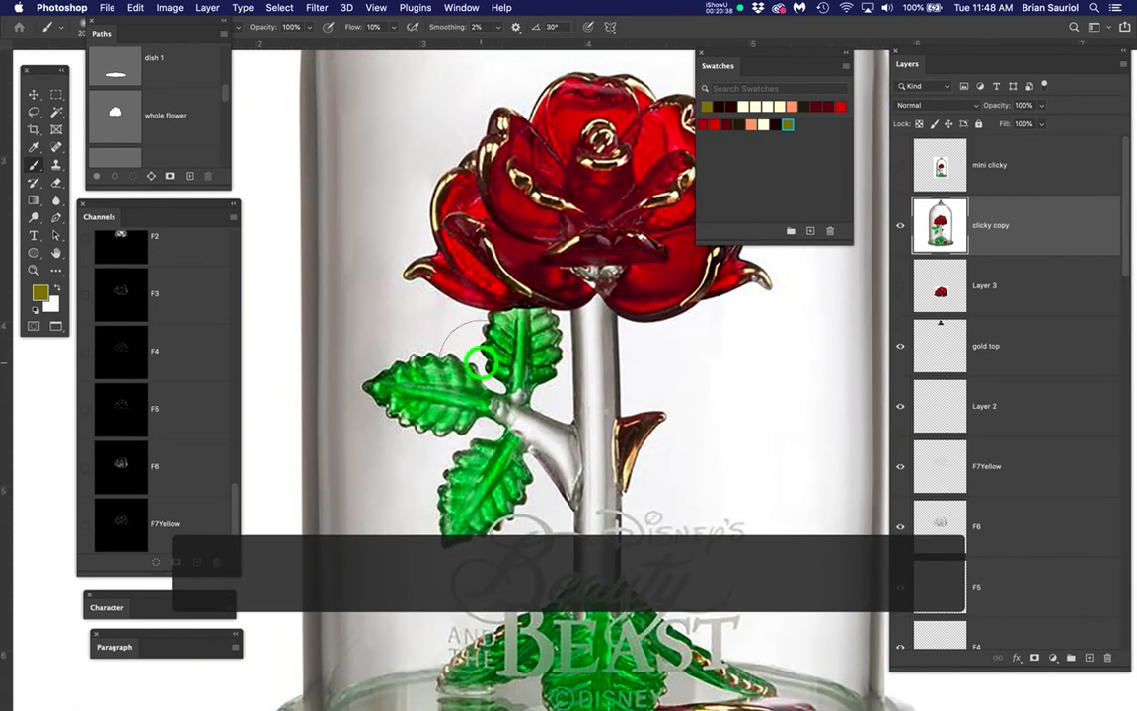